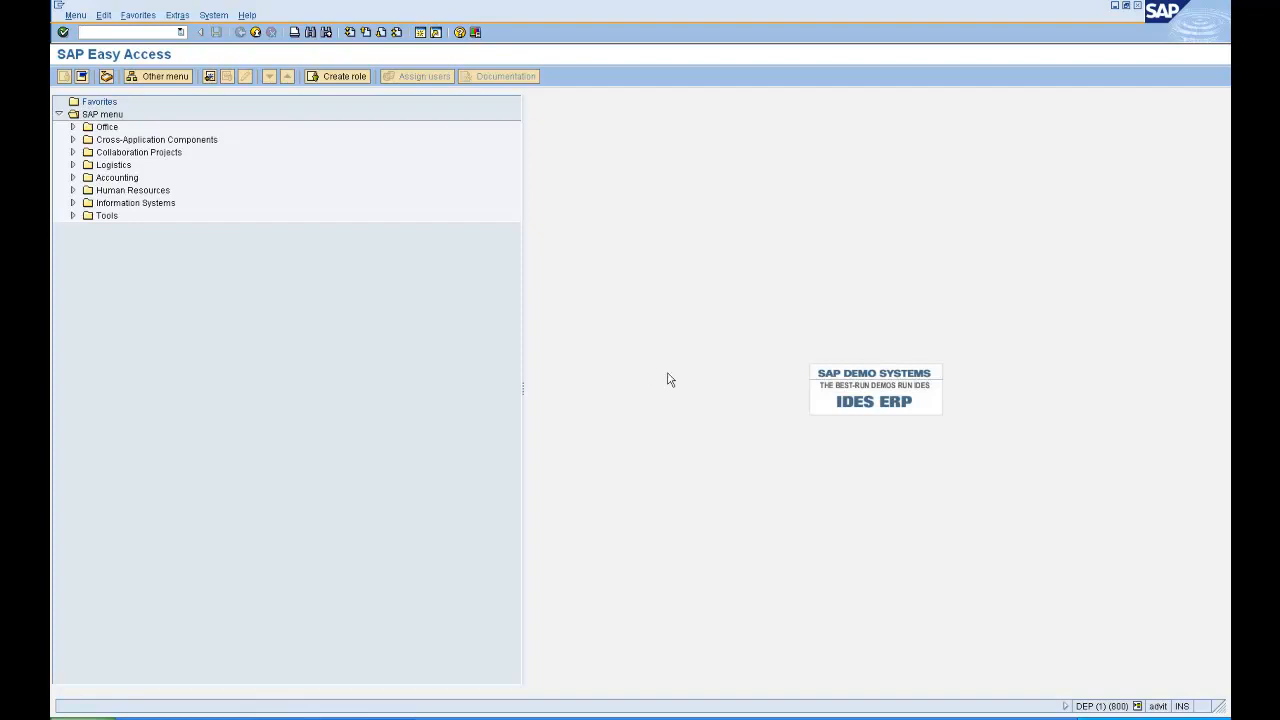
# Step: Open the user group maintenance transaction
pyautogui.write('SU01')
pyautogui.write('R')
pyautogui.press('Return')
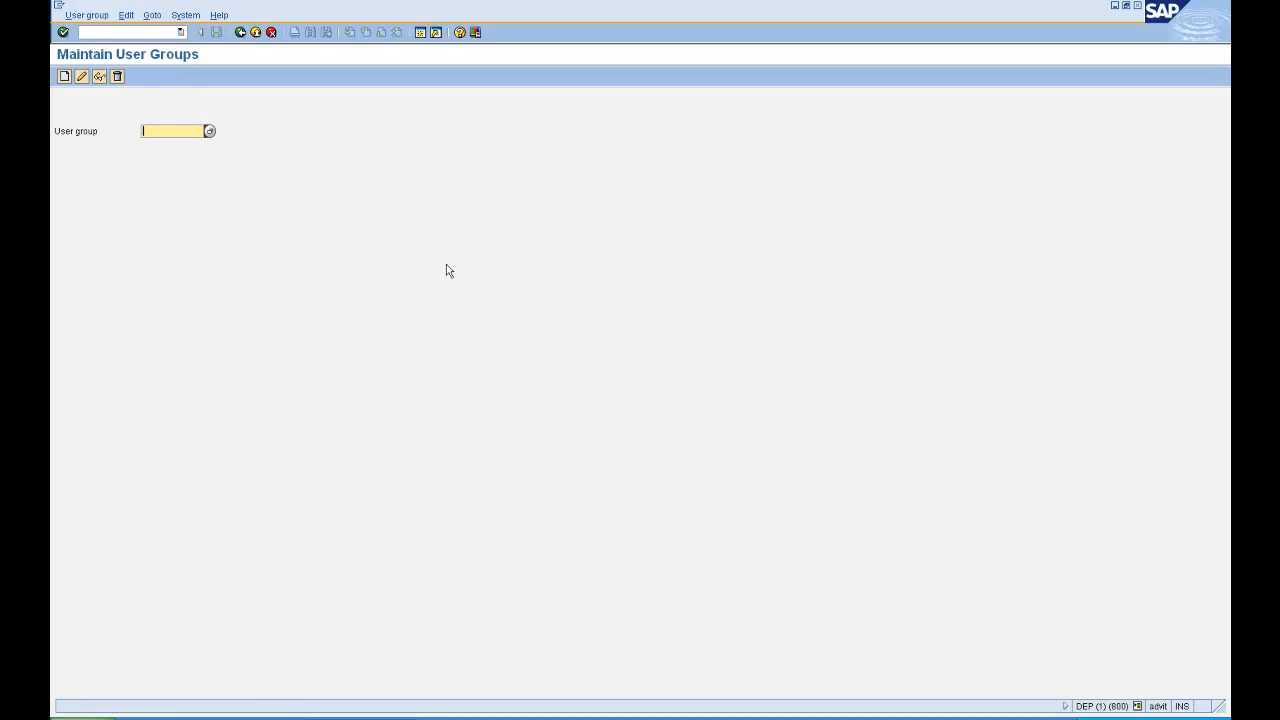
# Step: Create user group USA with the text "User Group for US" and save it
pyautogui.write('USA')
pyautogui.click(78, 78)
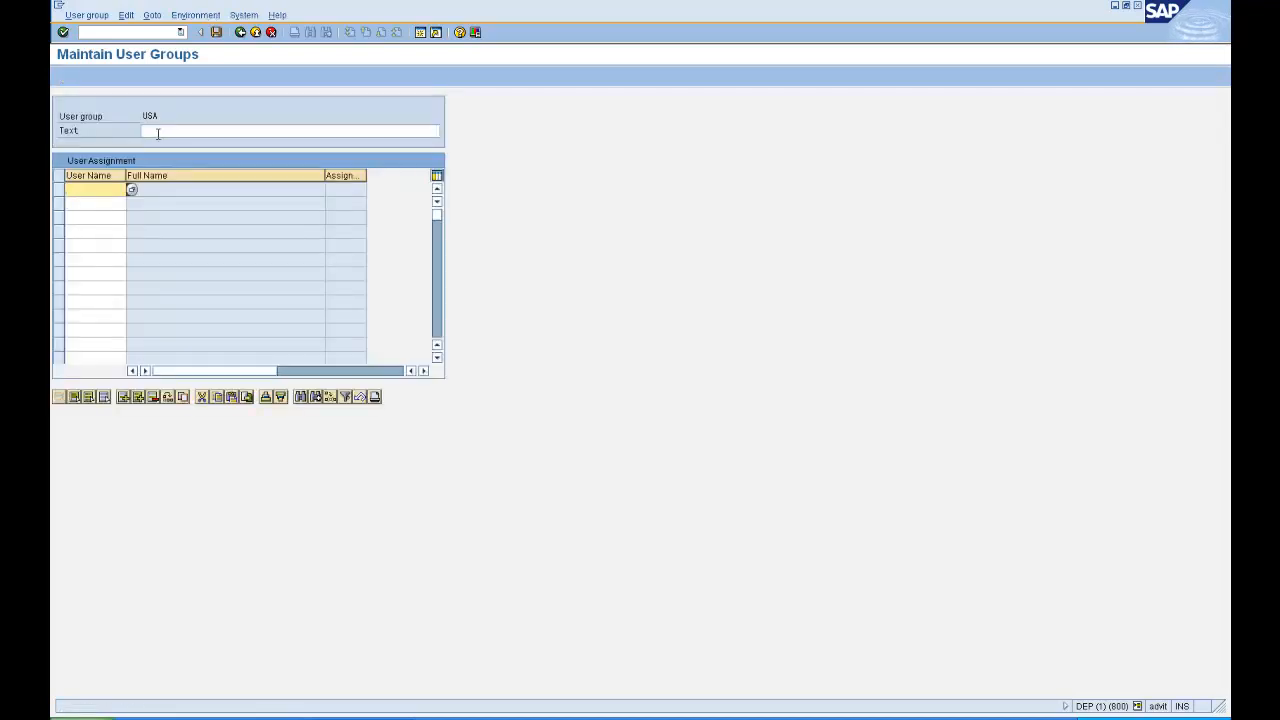
pyautogui.click(157, 131)
pyautogui.write('User')
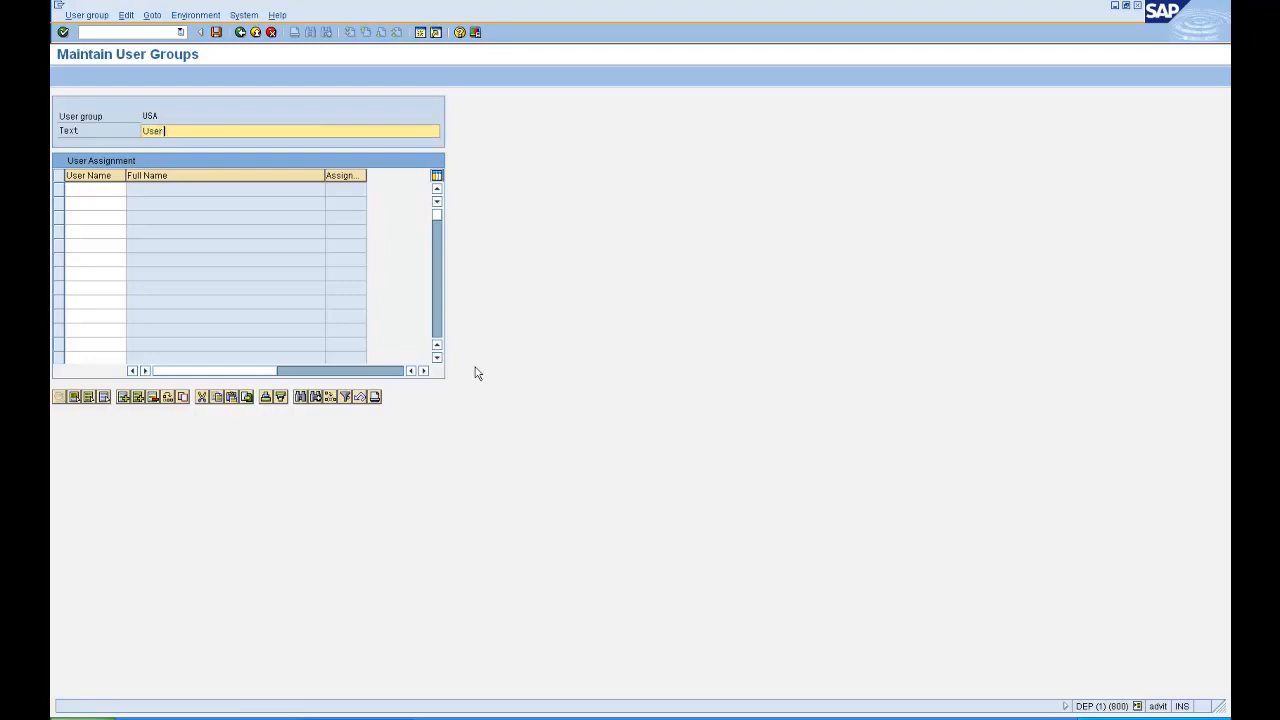
pyautogui.write(' Group for US')
pyautogui.click(217, 33)
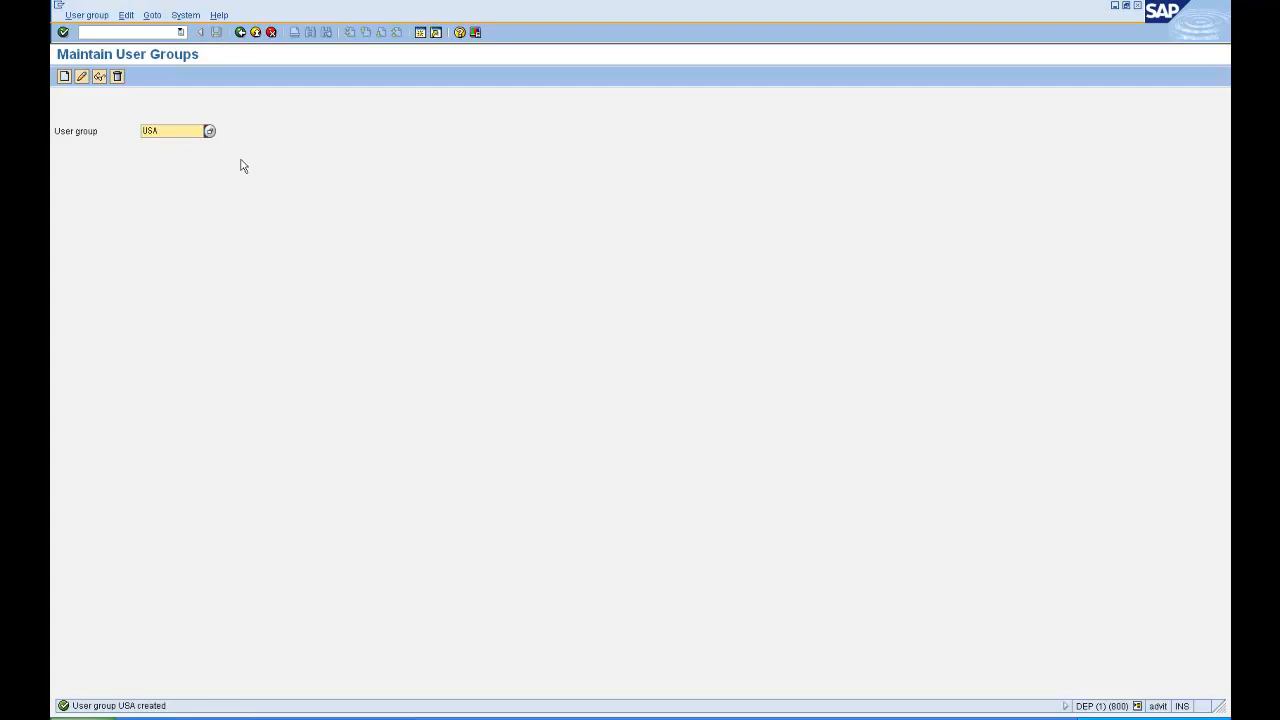
# Step: Create user group INDIA with the text "User Group India" and save it
pyautogui.click(242, 38)
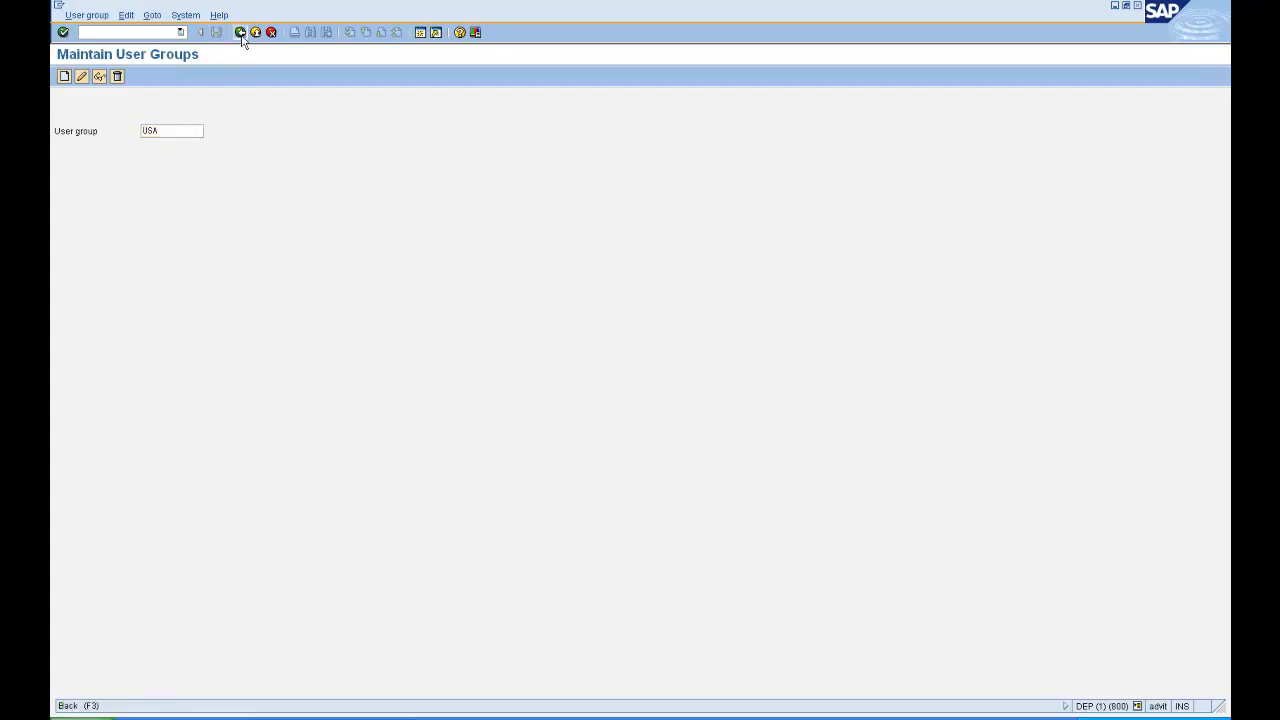
pyautogui.moveTo(178, 130); pyautogui.dragTo(114, 157)
pyautogui.write('1NDIA')
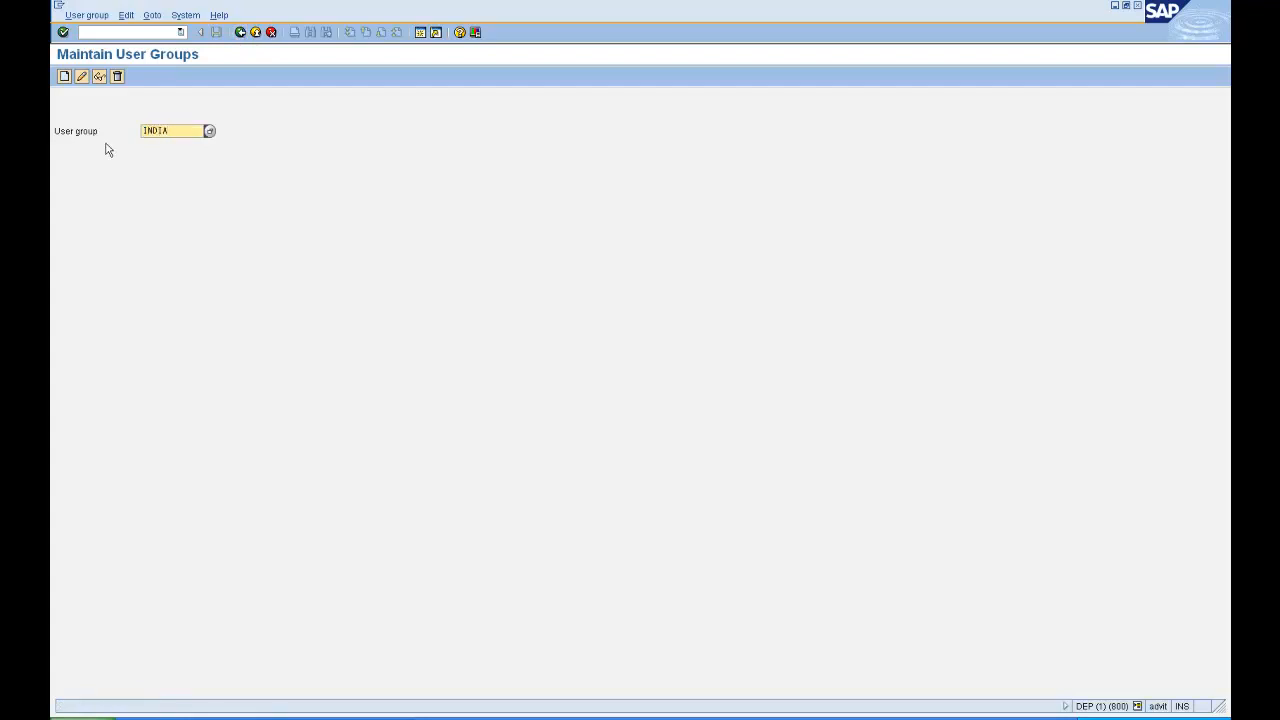
pyautogui.click(64, 78)
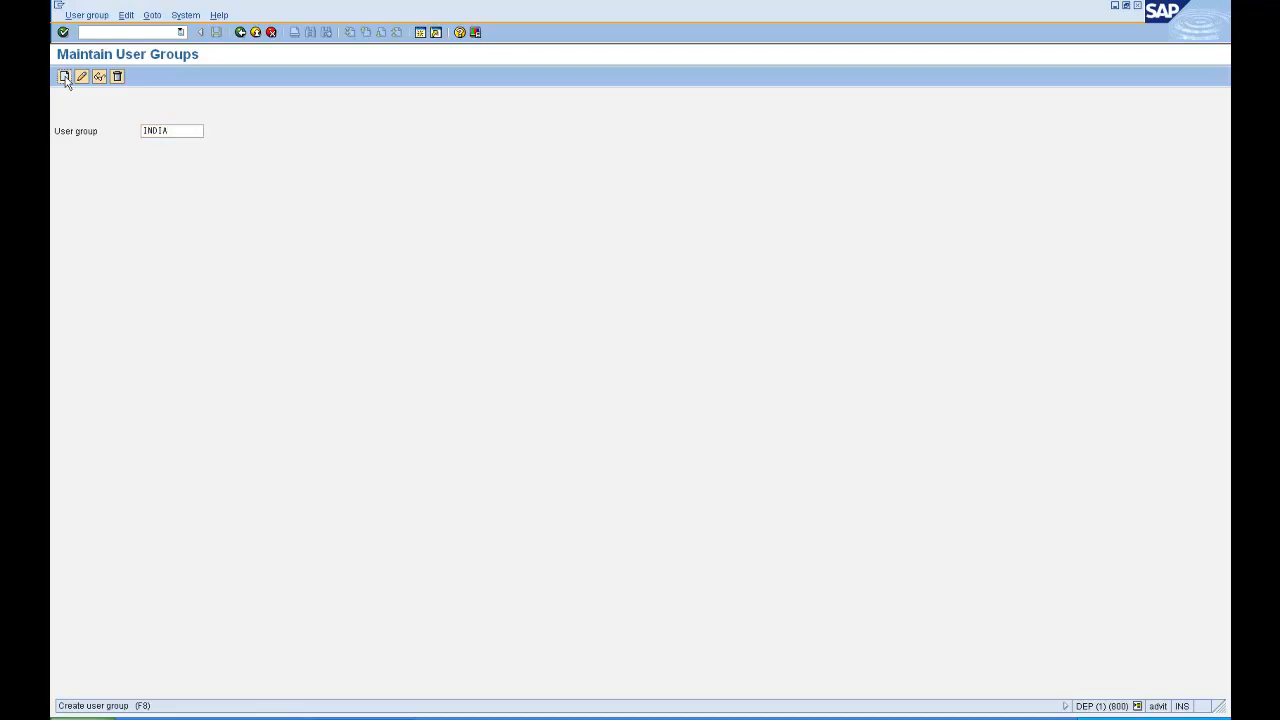
pyautogui.click(188, 131)
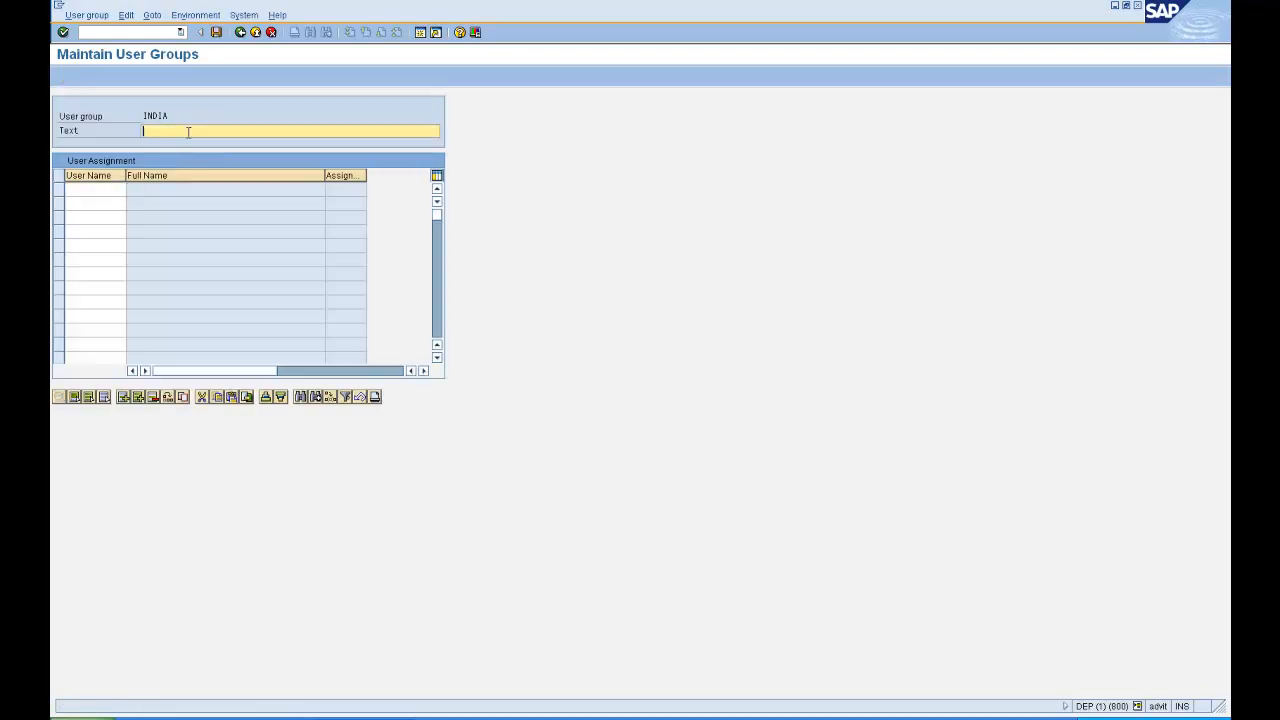
pyautogui.write('User Group India')
pyautogui.click(217, 33)
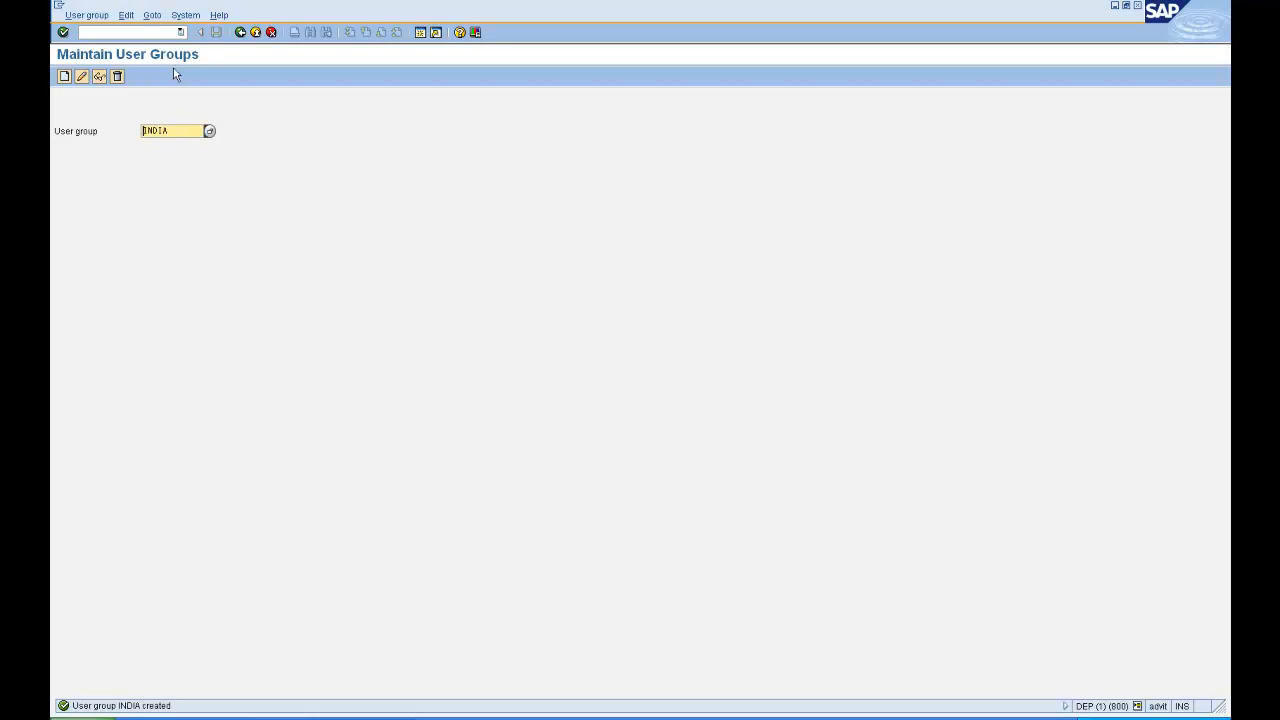
# Step: Leave user group maintenance and open the user maintenance transaction SU01
pyautogui.click(150, 130)
pyautogui.click(240, 37)
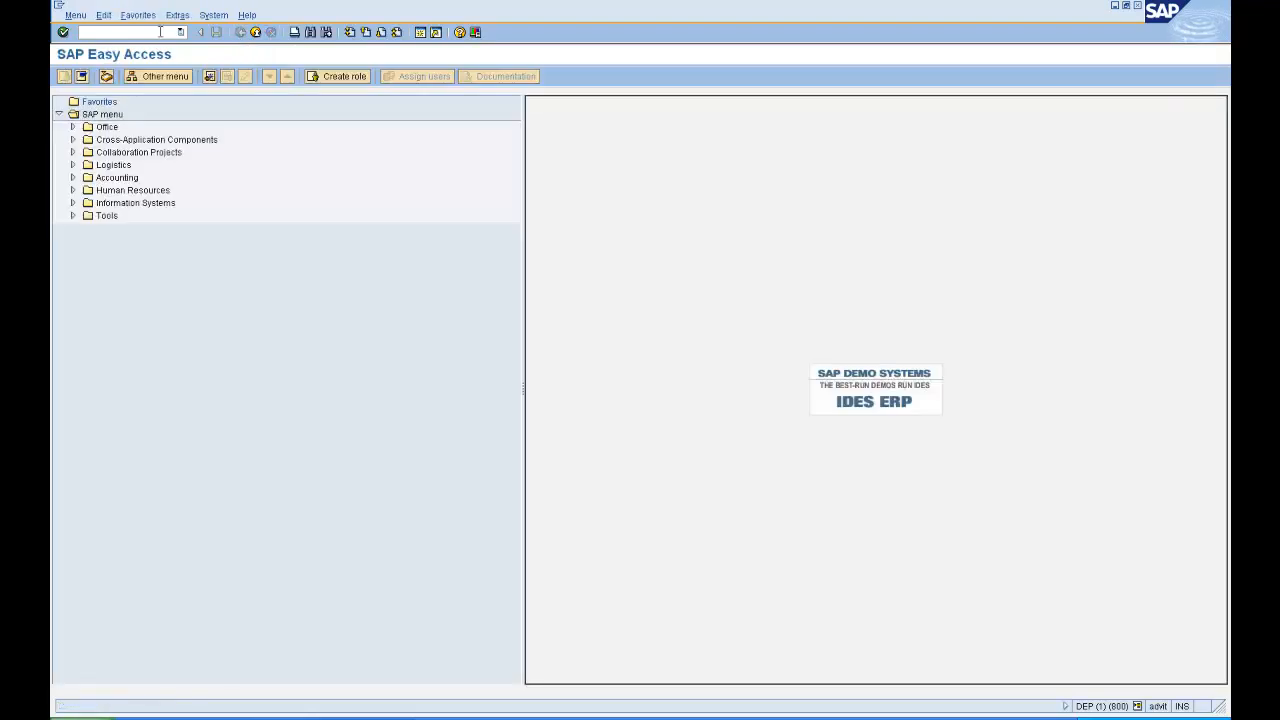
pyautogui.write('S')
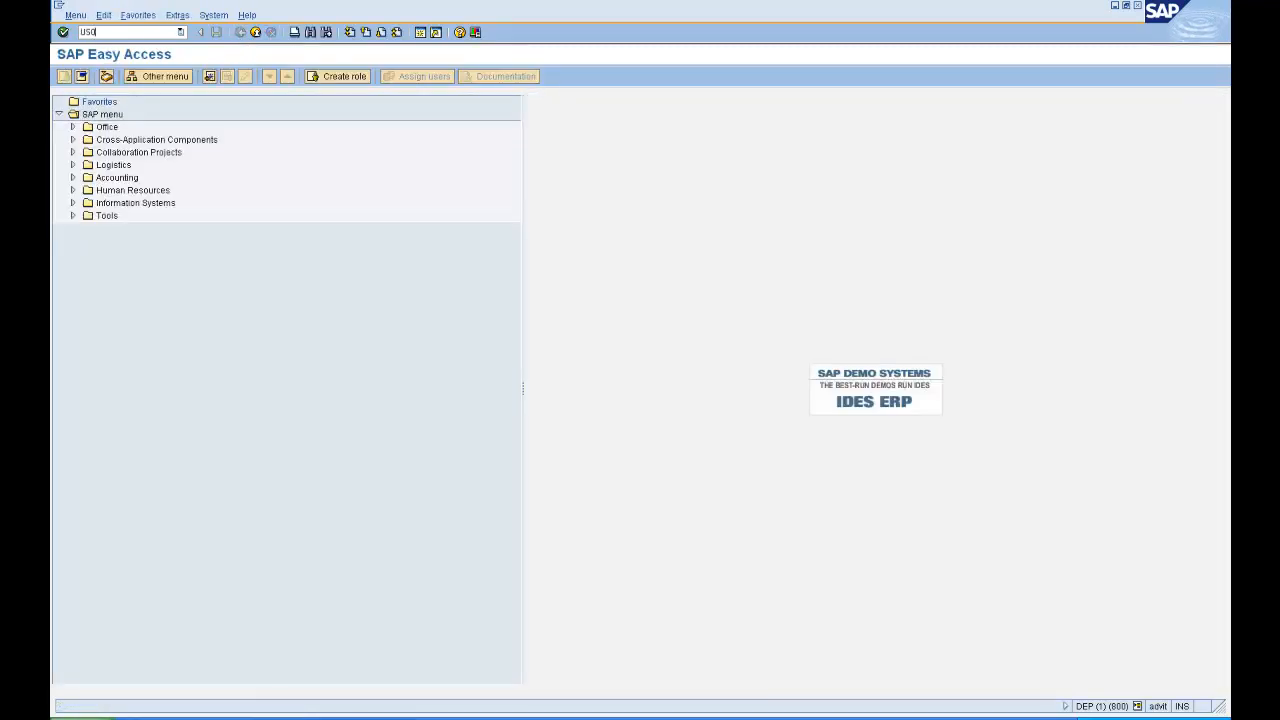
pyautogui.write('U01')
pyautogui.press('Return')
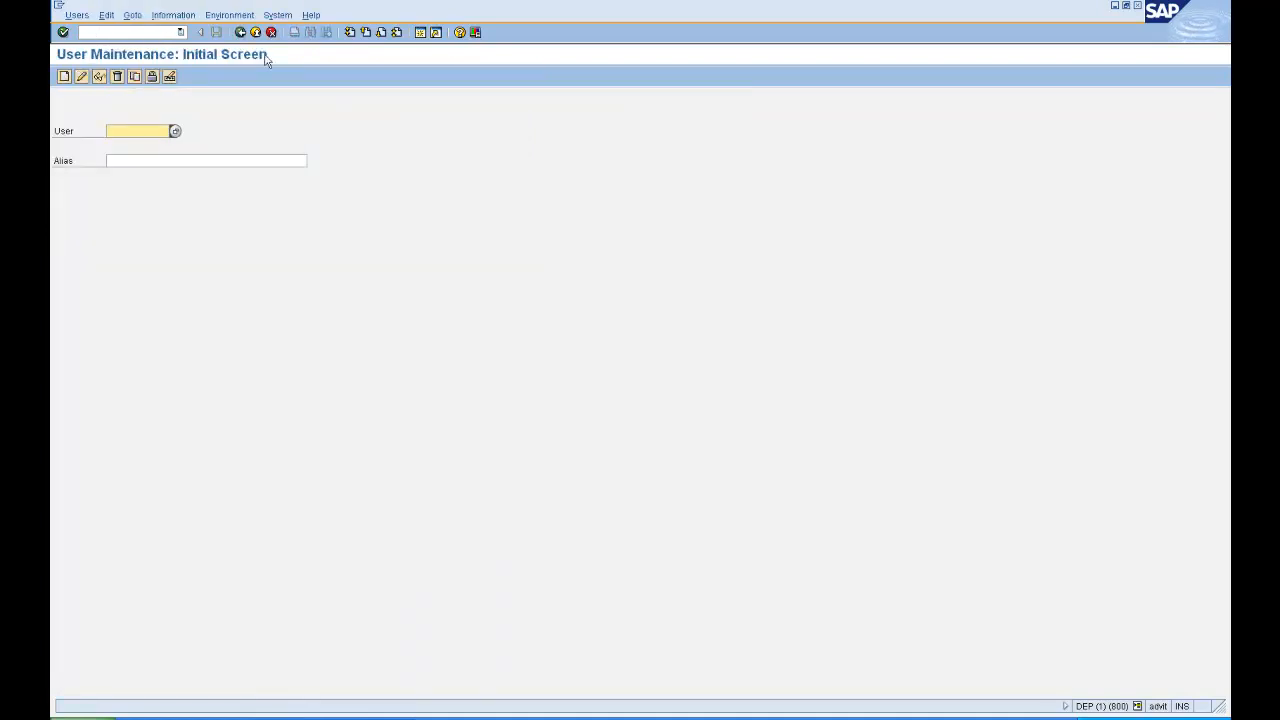
# Step: Start creating a new user with the ID TSTUSERUS1
pyautogui.write('TS')
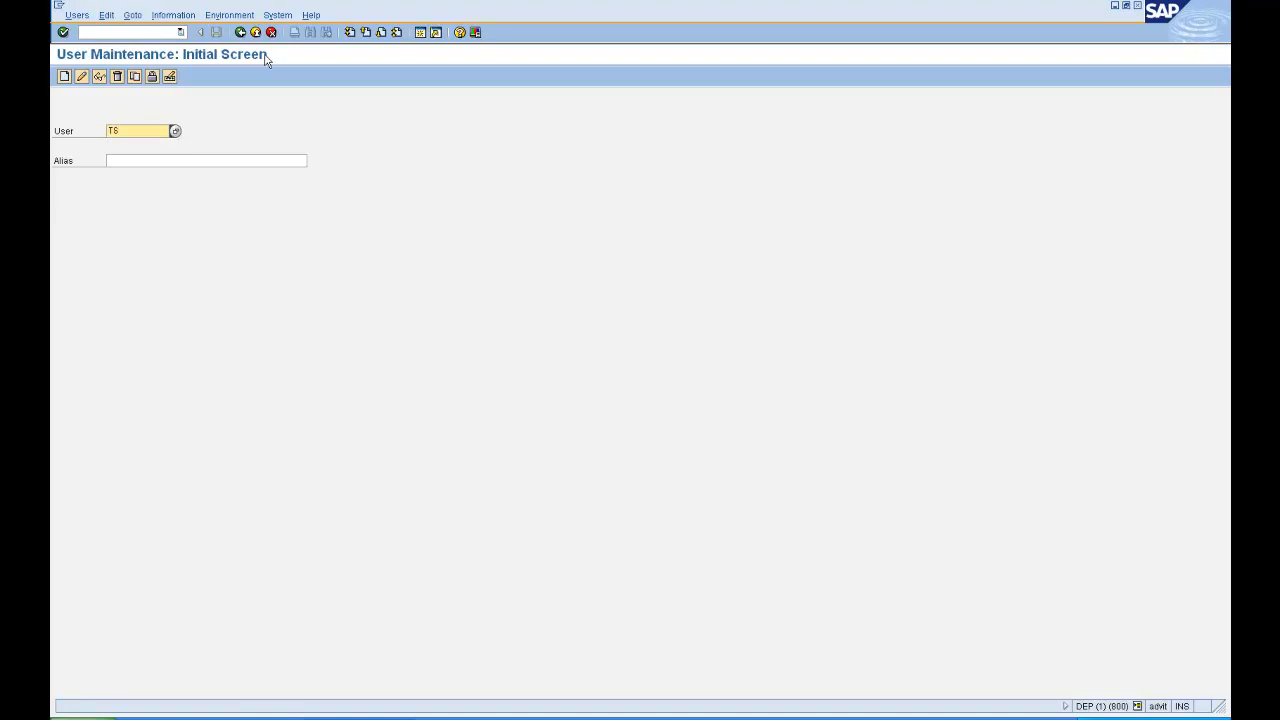
pyautogui.press('BackSpace')
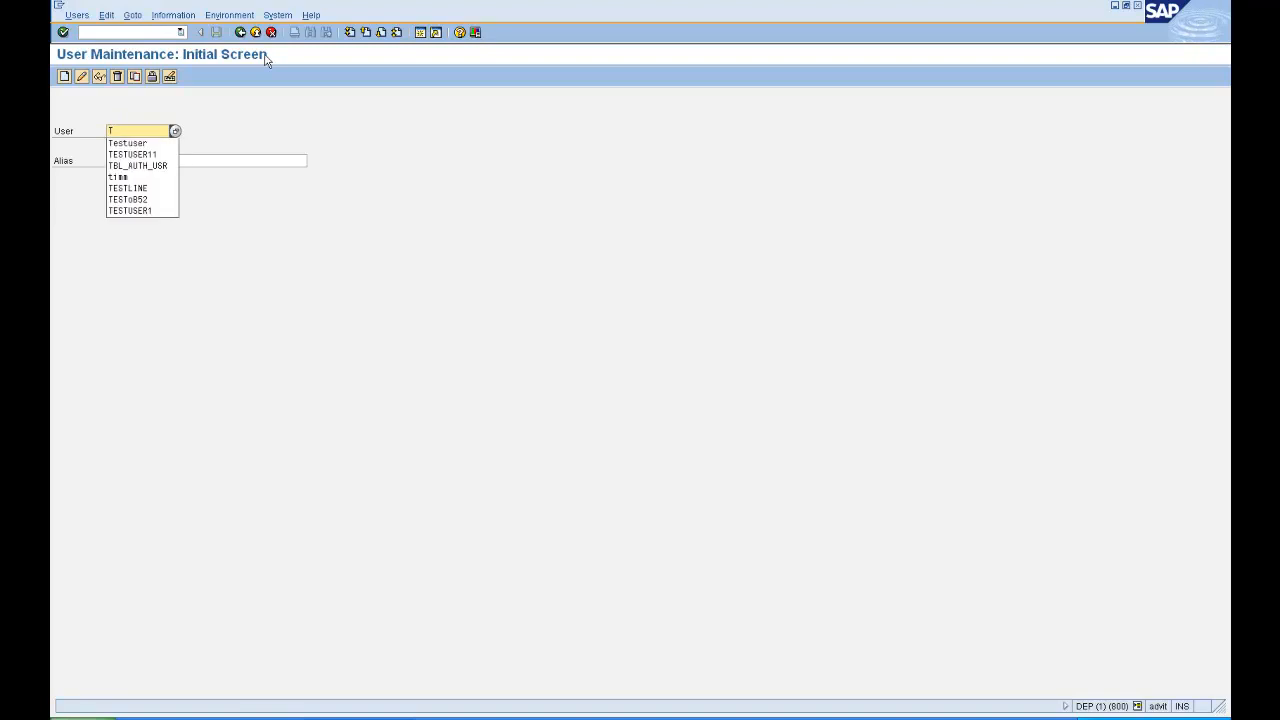
pyautogui.write('STUSE')
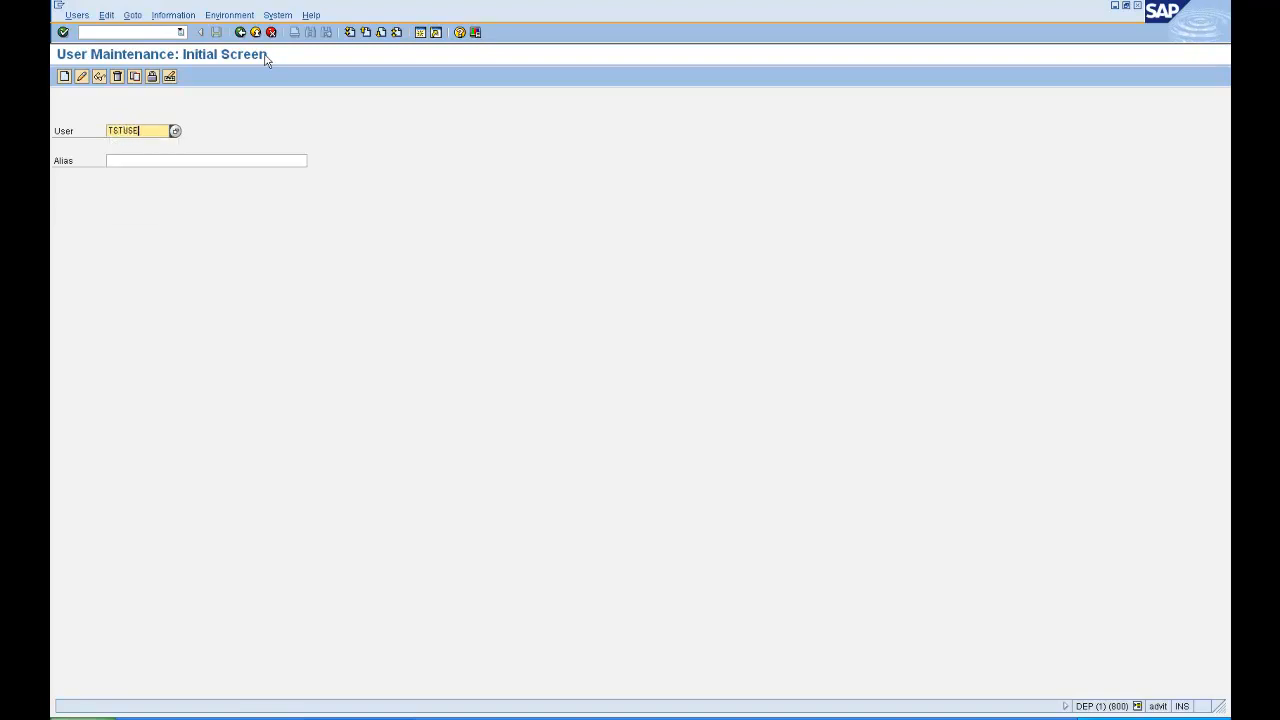
pyautogui.write('R1US1')
pyautogui.click(65, 78)
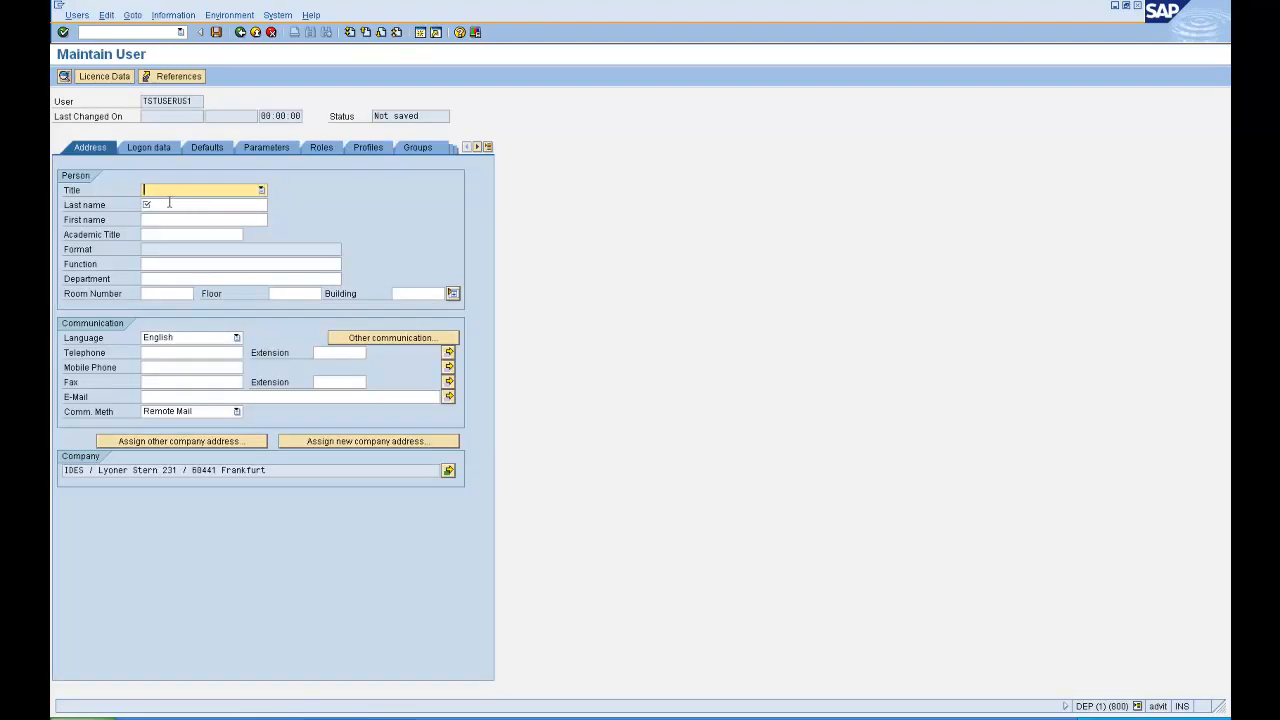
# Step: Fill in the new user's address data with last name "Test User" and first name "USA"
pyautogui.click(170, 204)
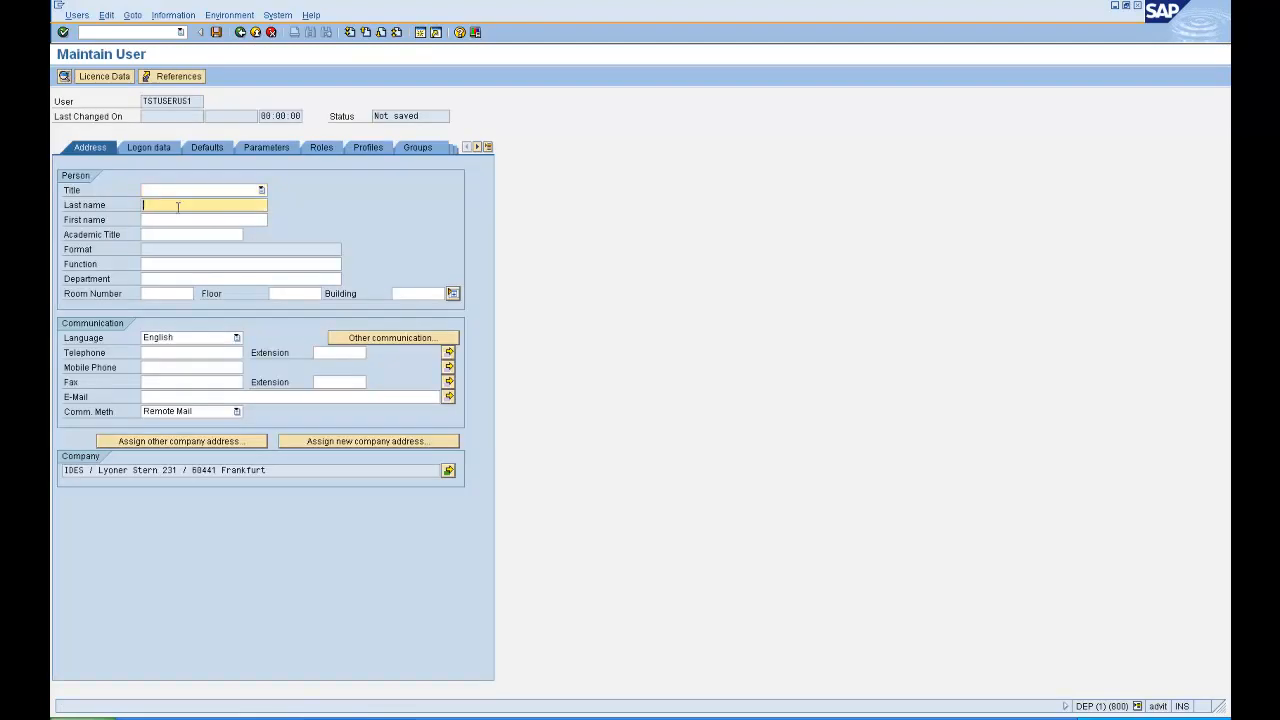
pyautogui.write('Test User')
pyautogui.press('Tab')
pyautogui.write('USA')
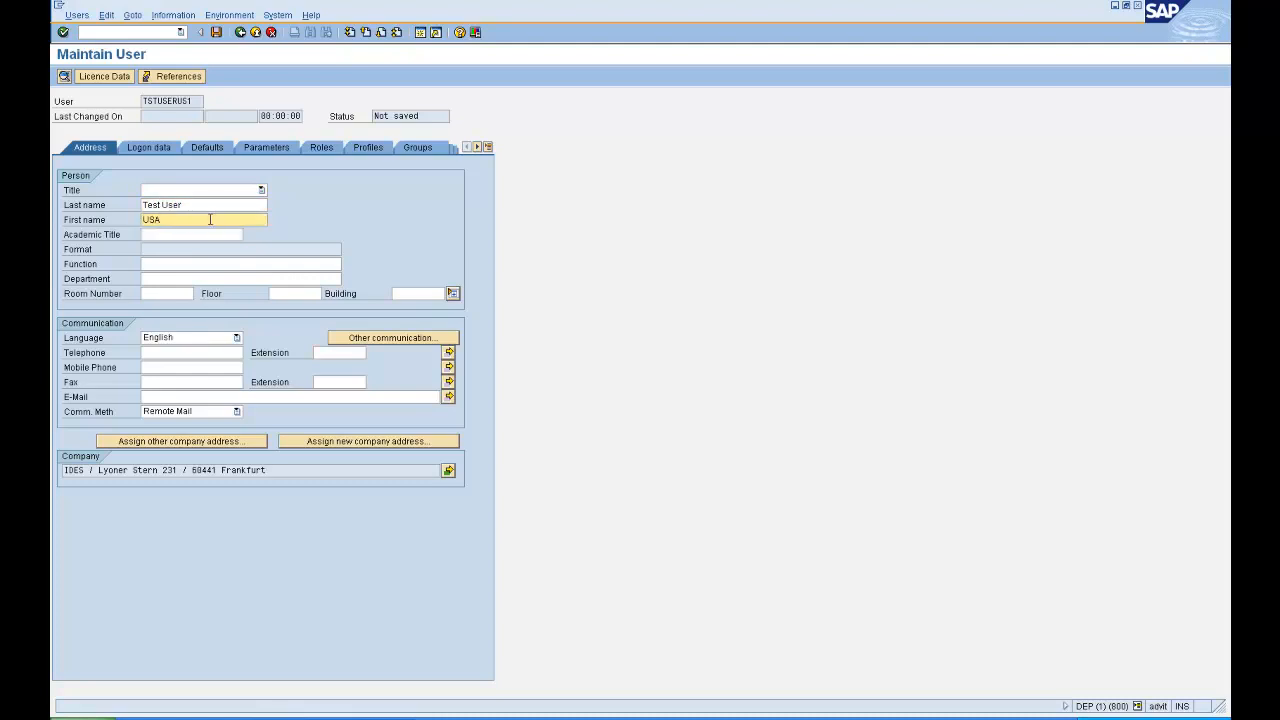
pyautogui.press('Return')
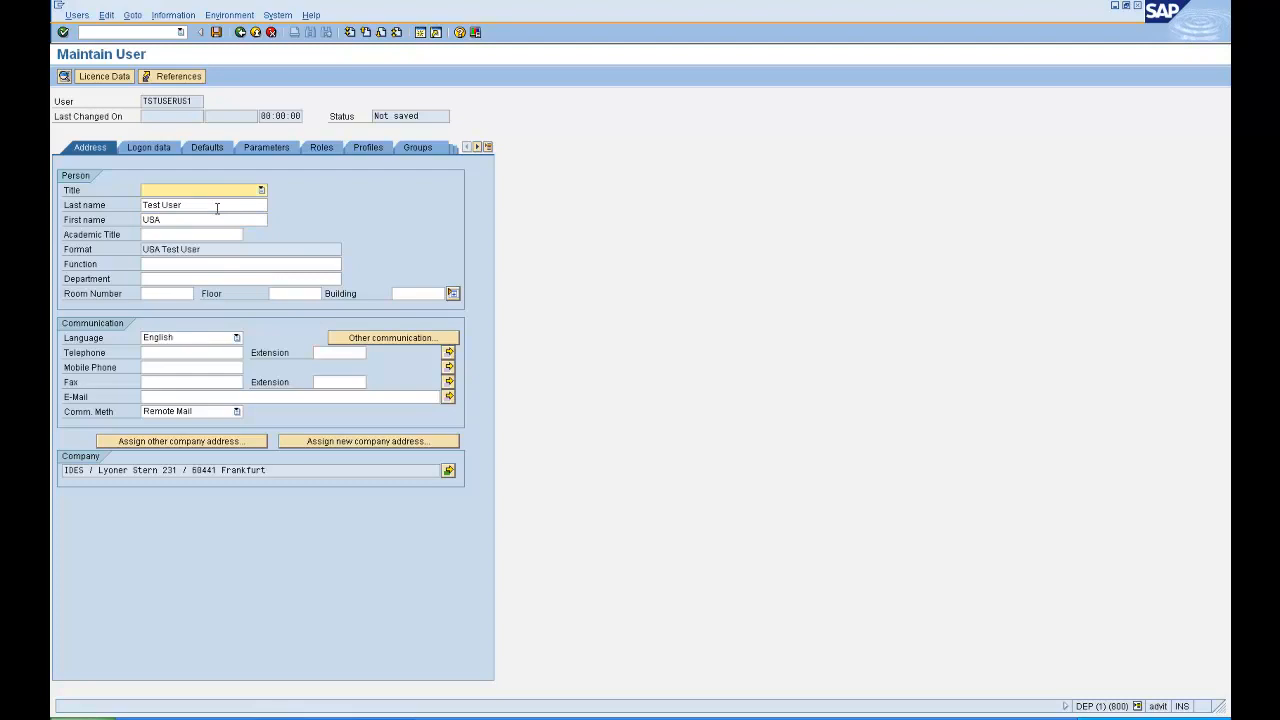
# Step: Enter the initial password in the logon data and repeat it
pyautogui.click(160, 150)
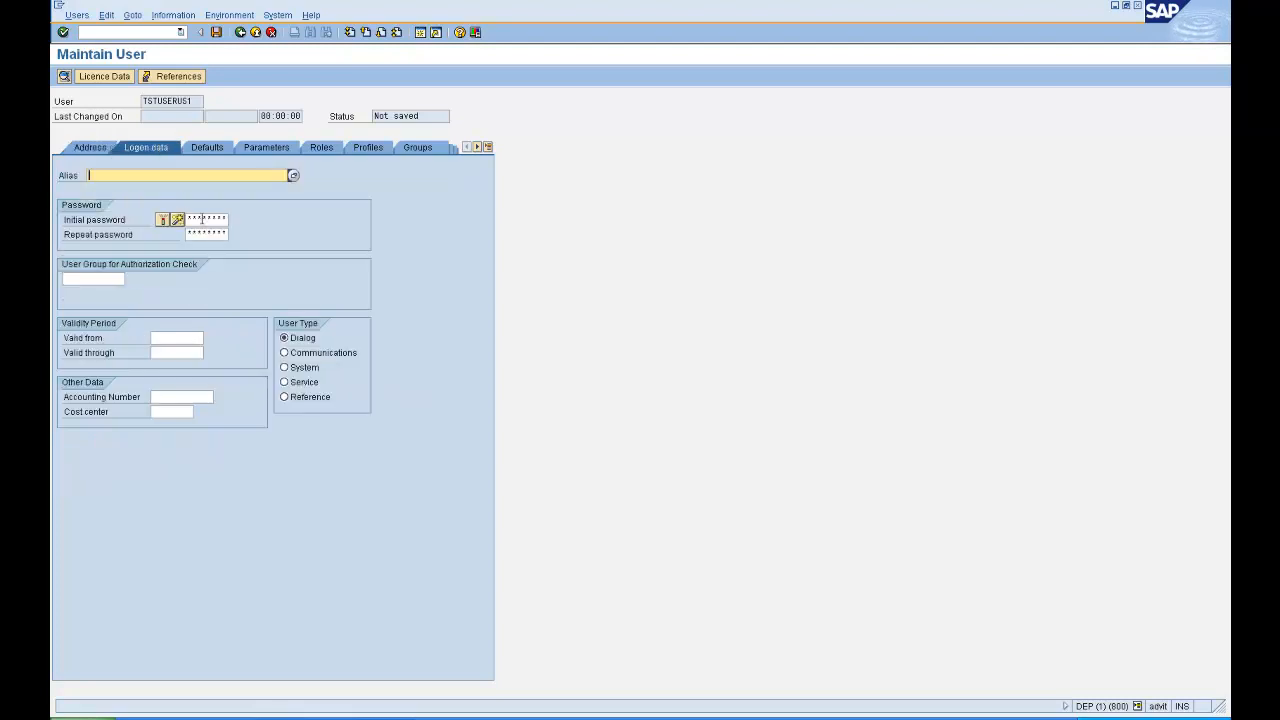
pyautogui.click(202, 219)
pyautogui.press('Tab')
pyautogui.write('*****')
pyautogui.press('BackSpace')
pyautogui.press('BackSpace')
pyautogui.press('BackSpace')
pyautogui.press('BackSpace')
pyautogui.press('BackSpace')
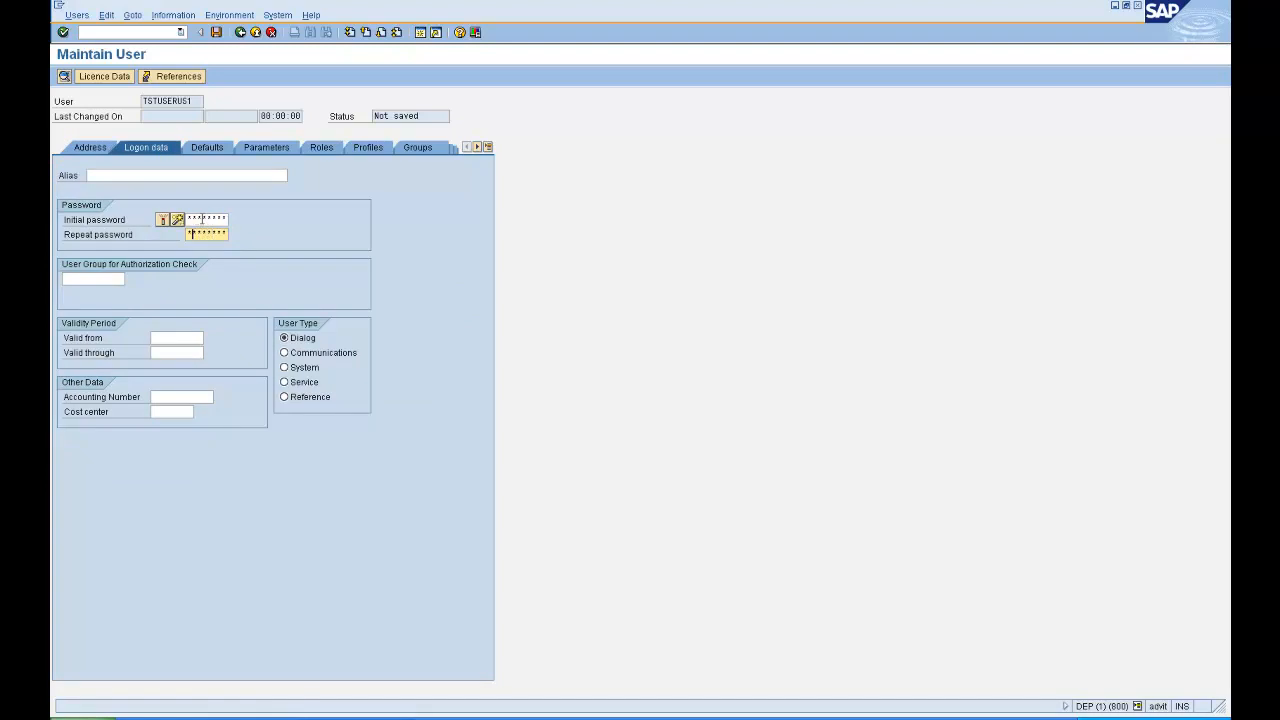
pyautogui.write('**')
# Step: Assign USA as the user group for authorization check, choosing it from the list of existing groups
pyautogui.click(110, 279)
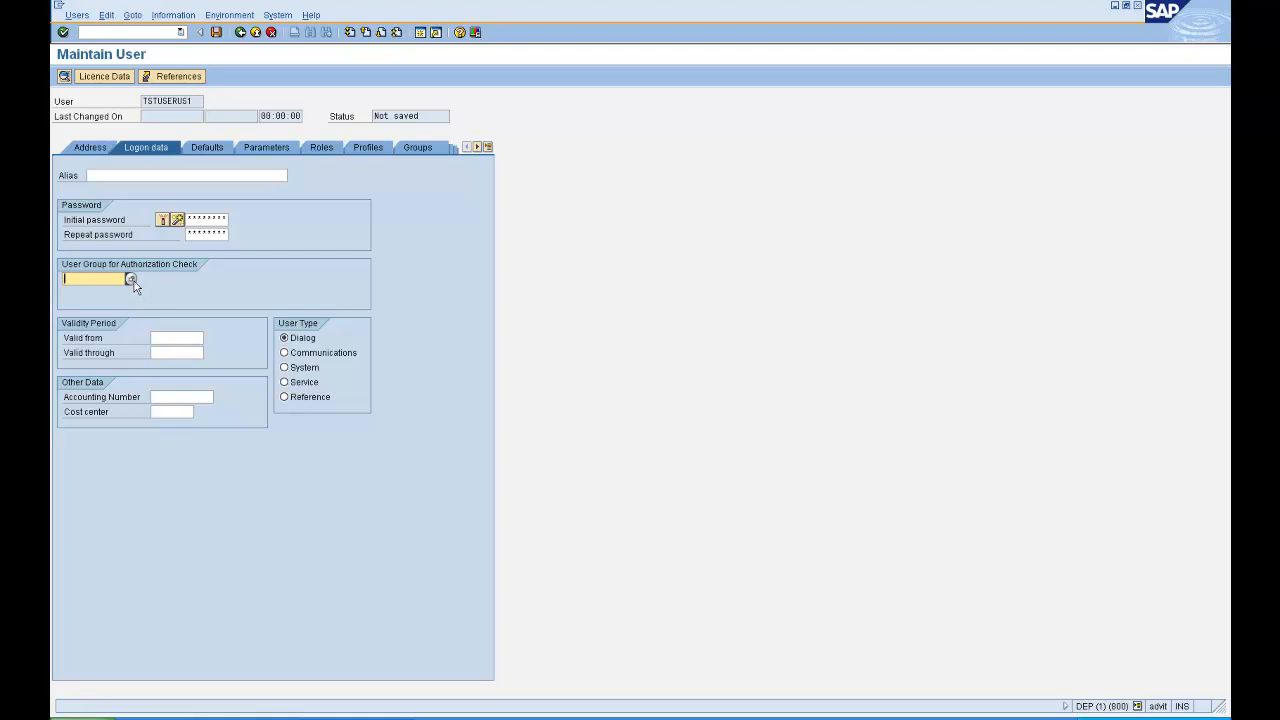
pyautogui.click(131, 280)
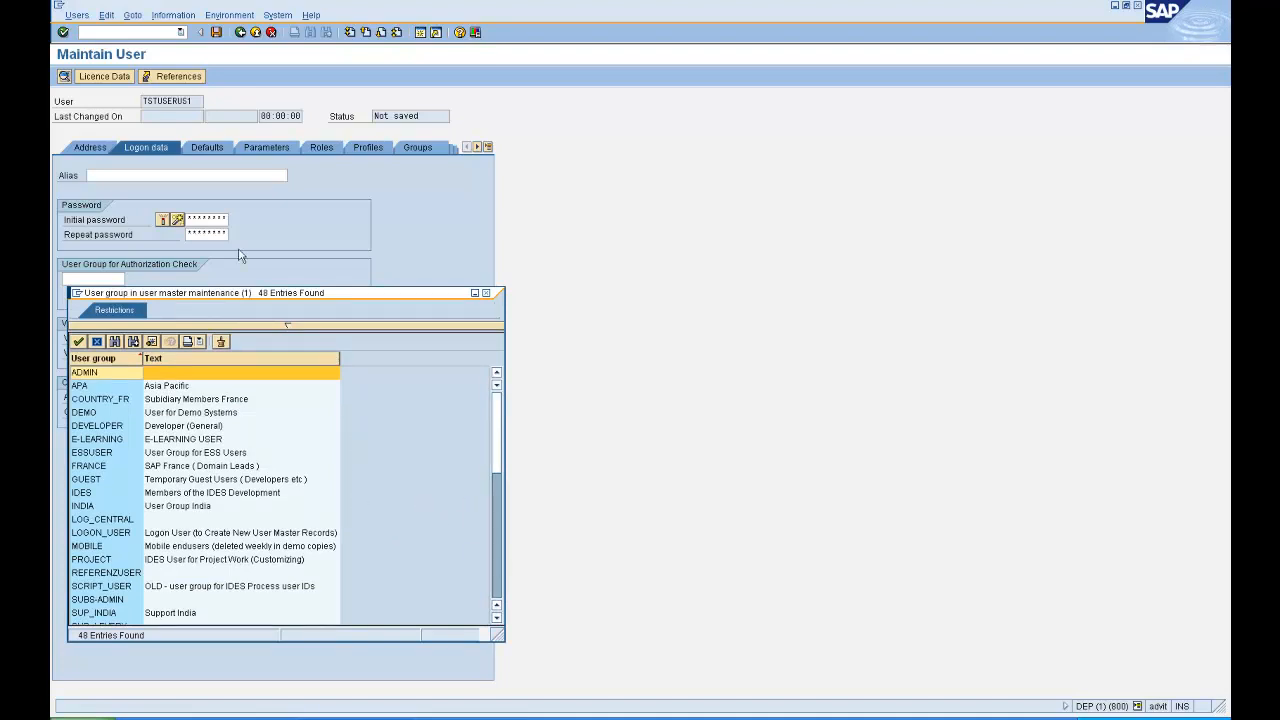
pyautogui.click(496, 593)
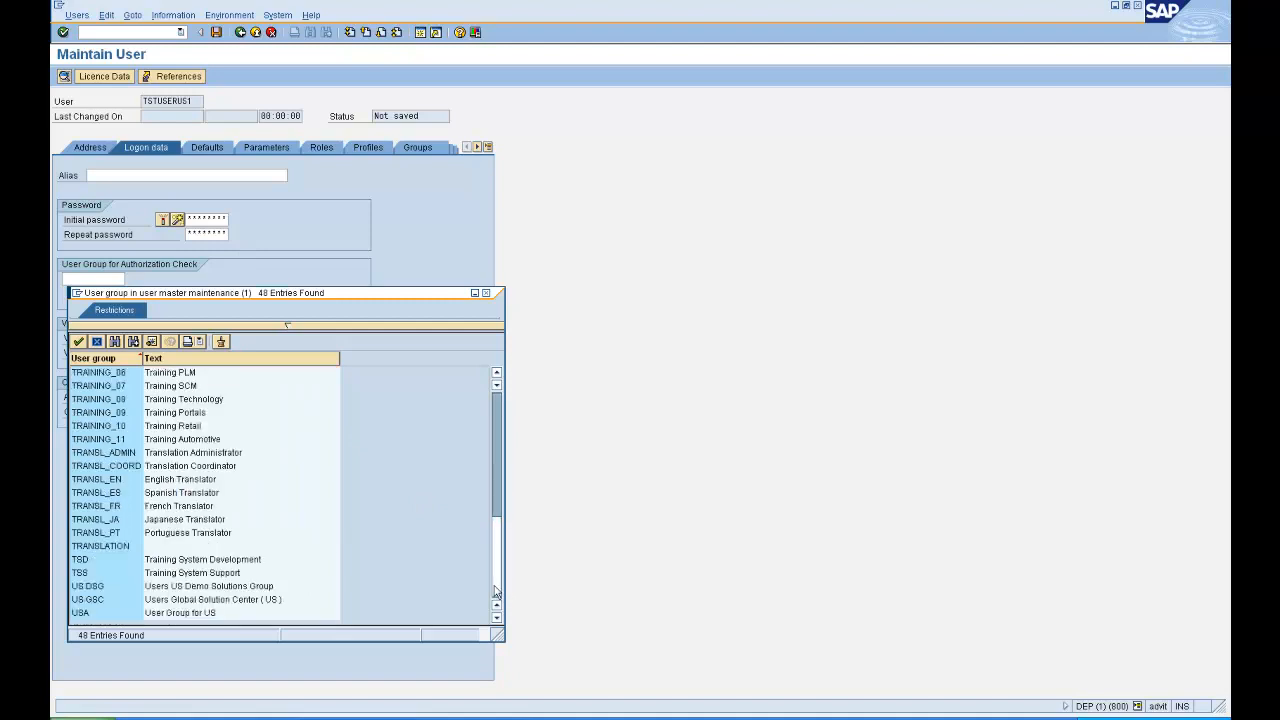
pyautogui.doubleClick(119, 614)
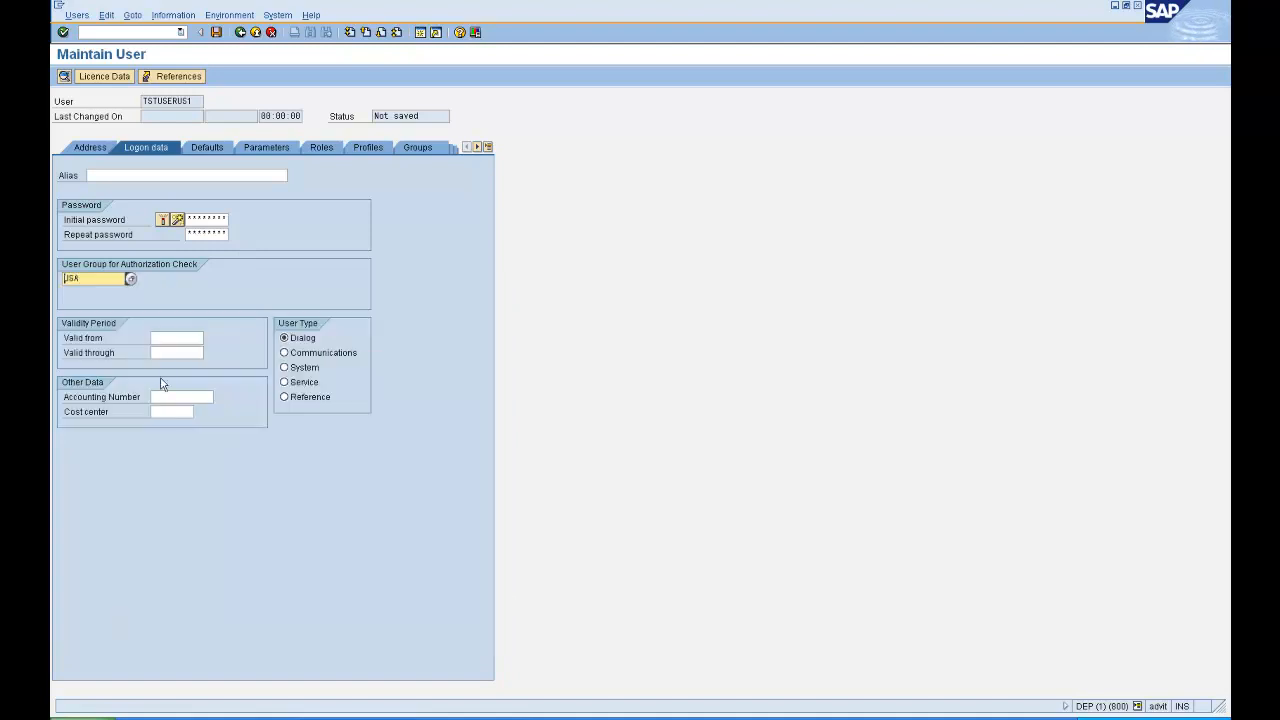
# Step: Set the user's default decimal notation to 1,234,567.89 and date format to MM/DD/YYYY
pyautogui.click(215, 150)
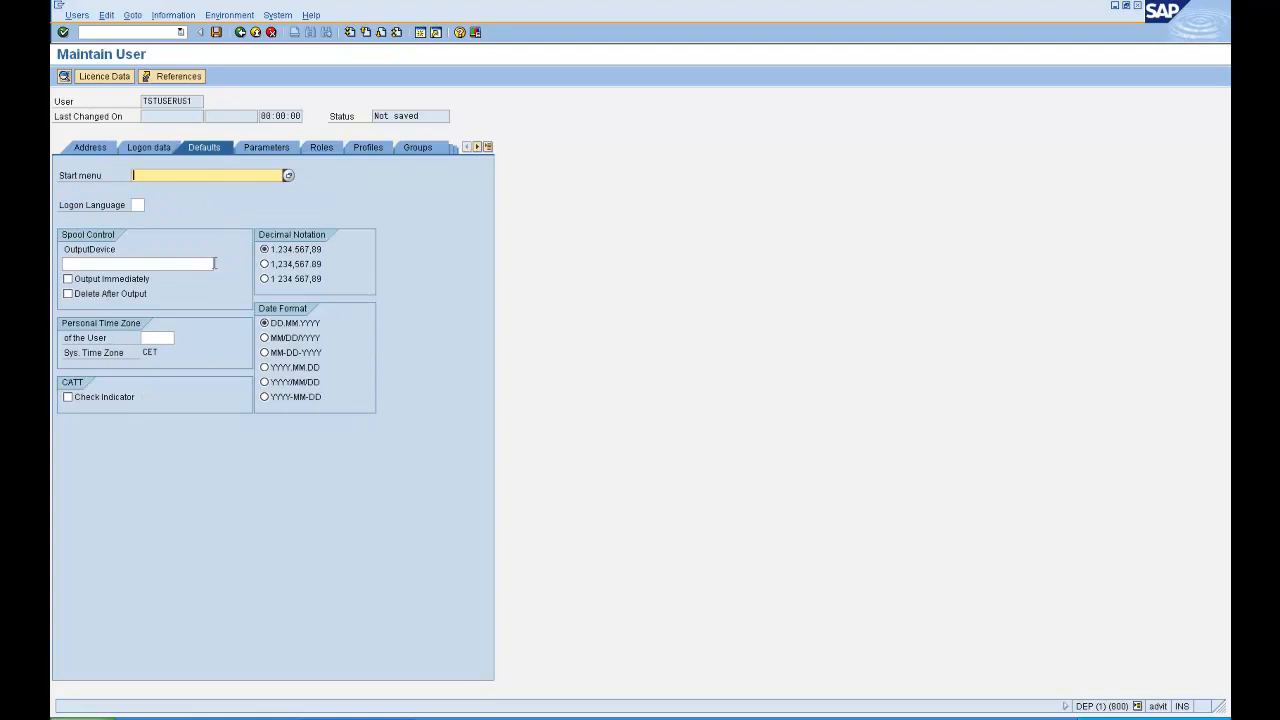
pyautogui.click(285, 266)
pyautogui.click(282, 338)
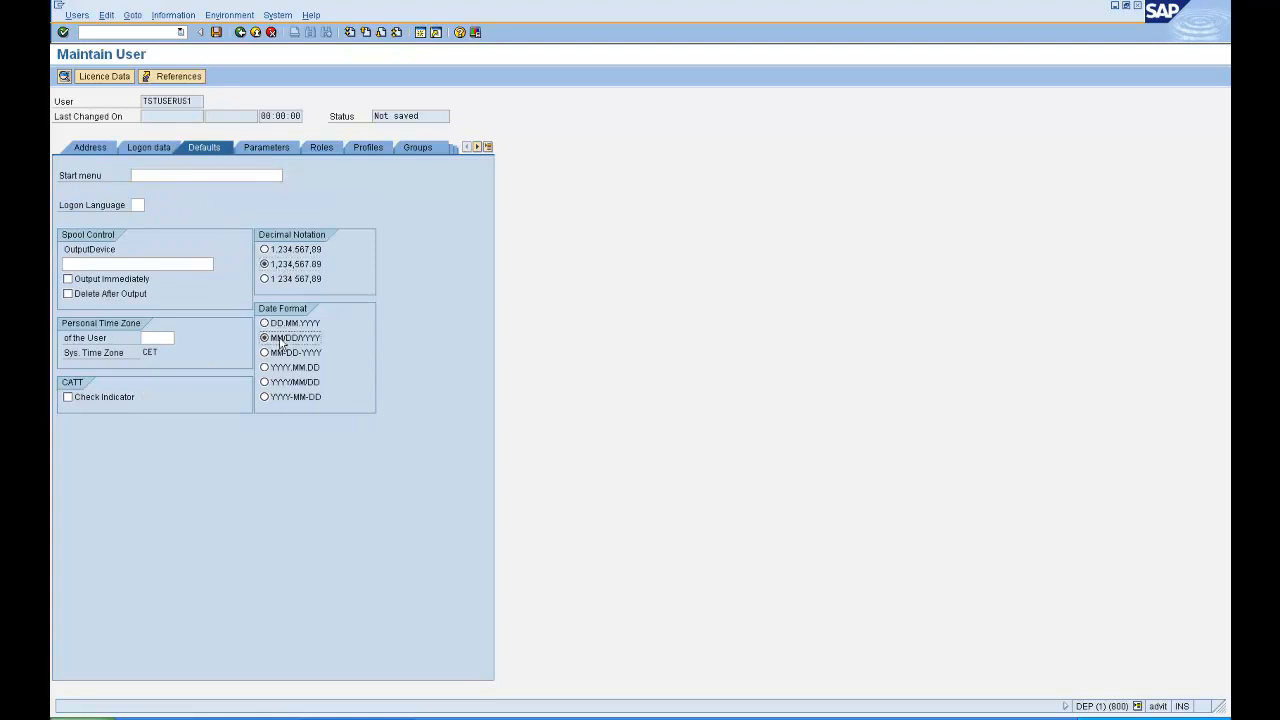
# Step: Search roles with z*, assign Z:GV_ABAP and Z:GV_DERIVED_ROLE1 to the user, and save the user
pyautogui.click(365, 149)
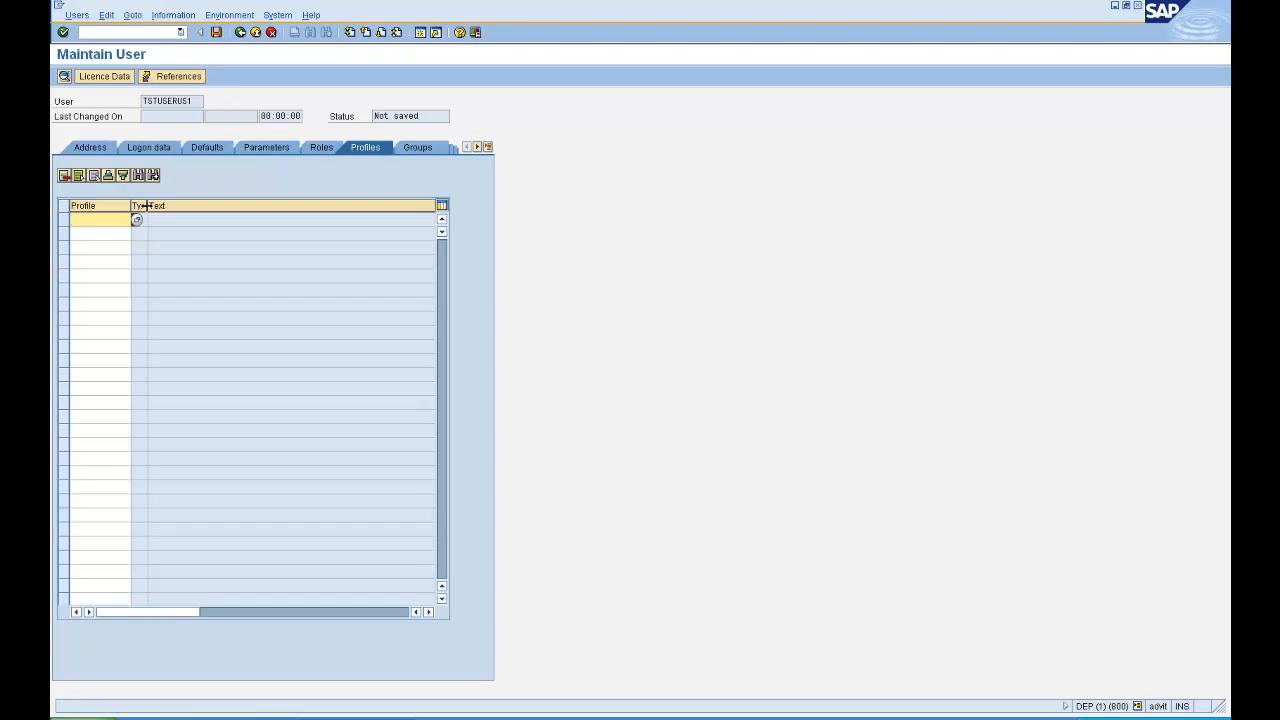
pyautogui.click(321, 150)
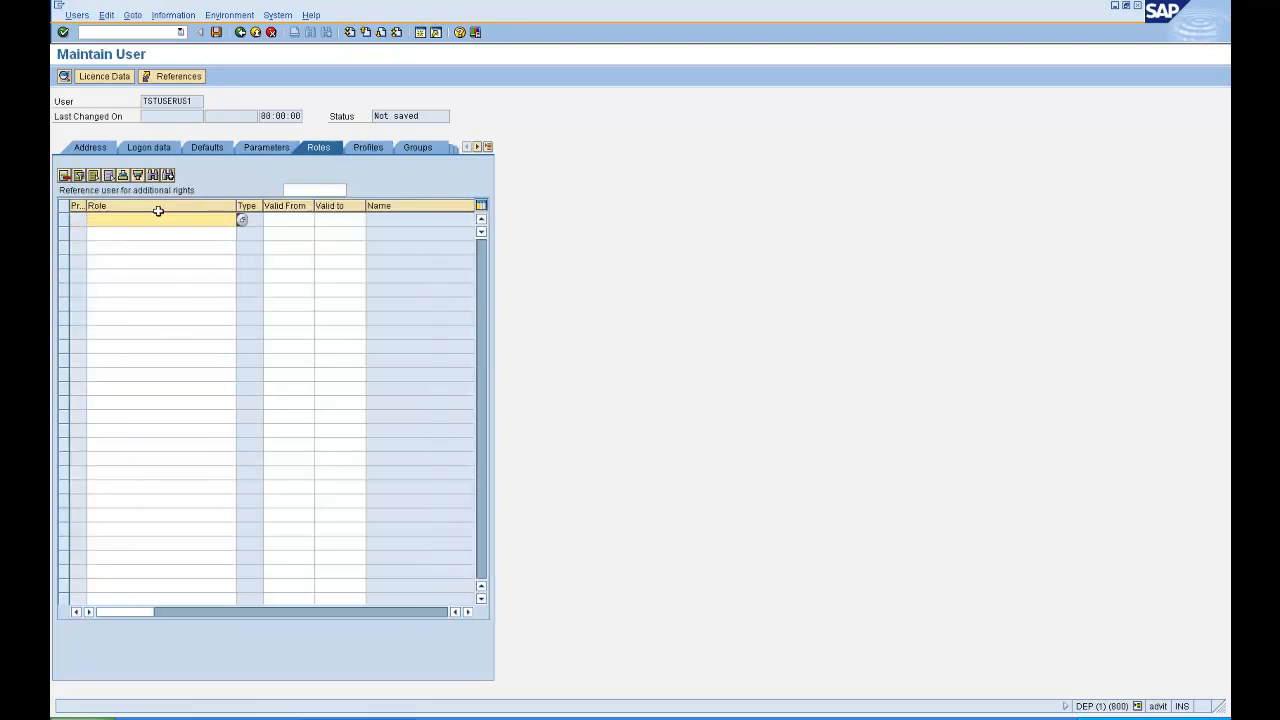
pyautogui.write('z*')
pyautogui.press('Return')
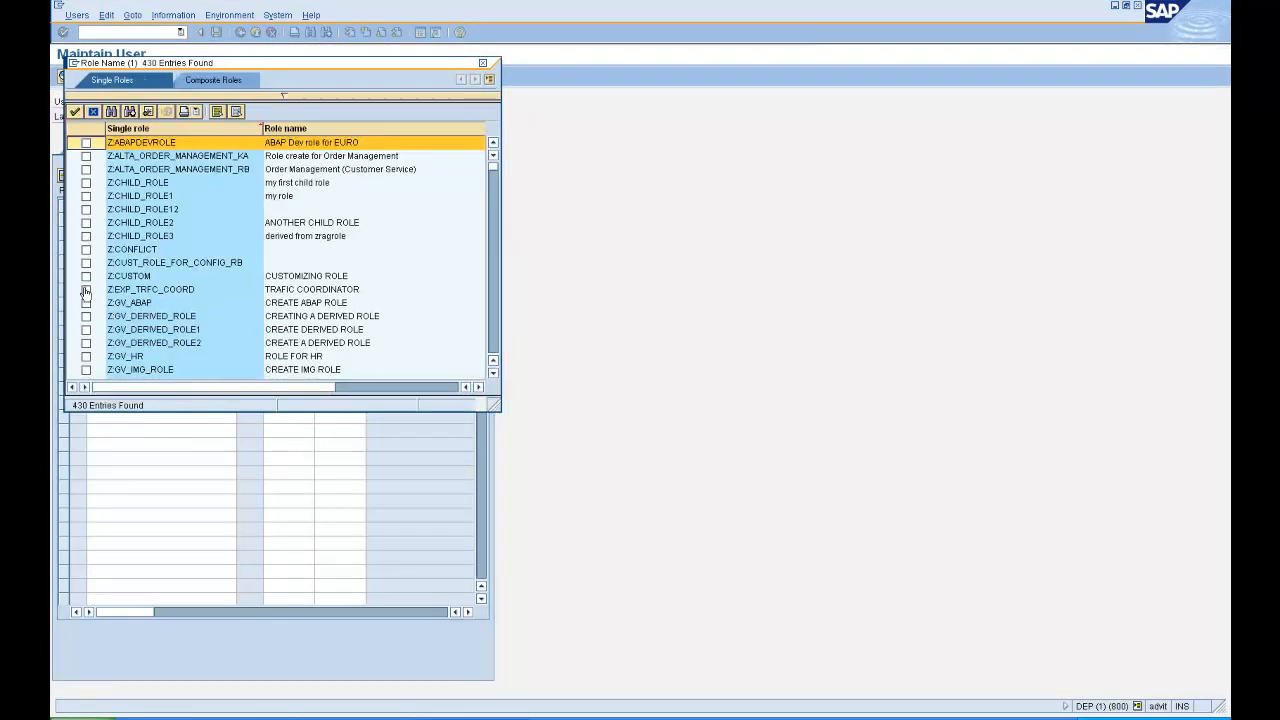
pyautogui.click(86, 303)
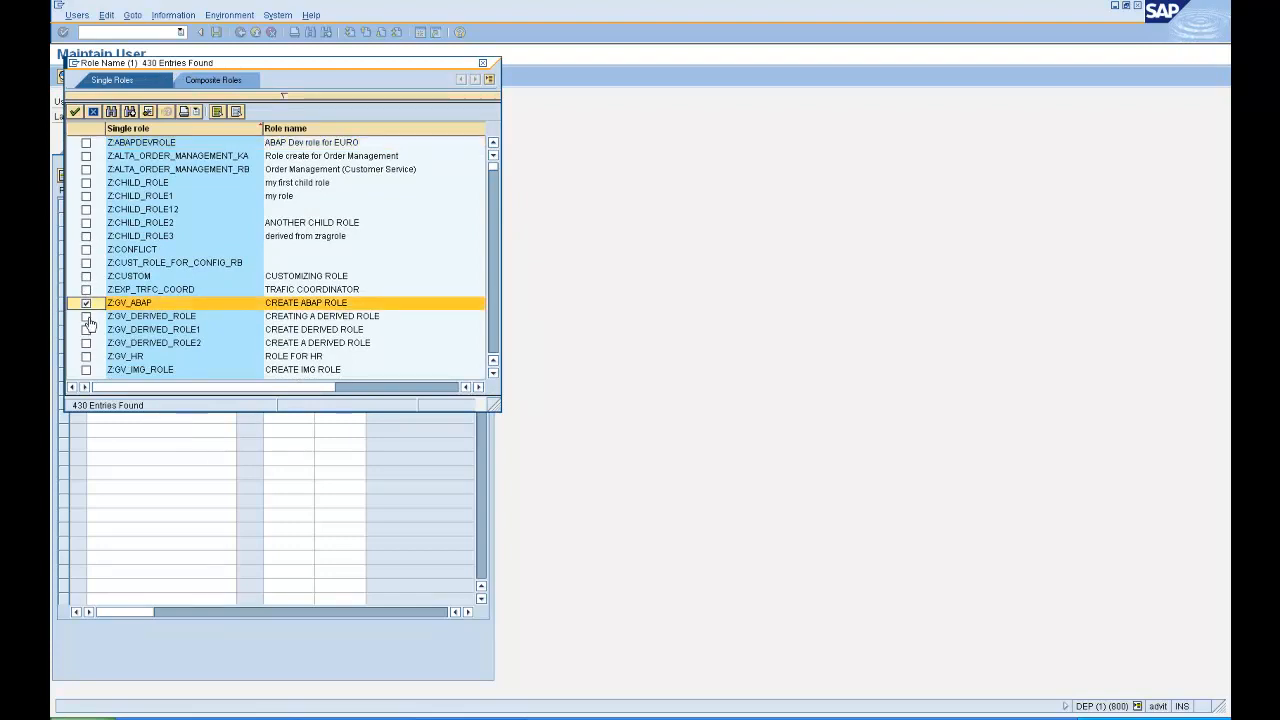
pyautogui.click(86, 330)
pyautogui.click(75, 111)
pyautogui.press('Return')
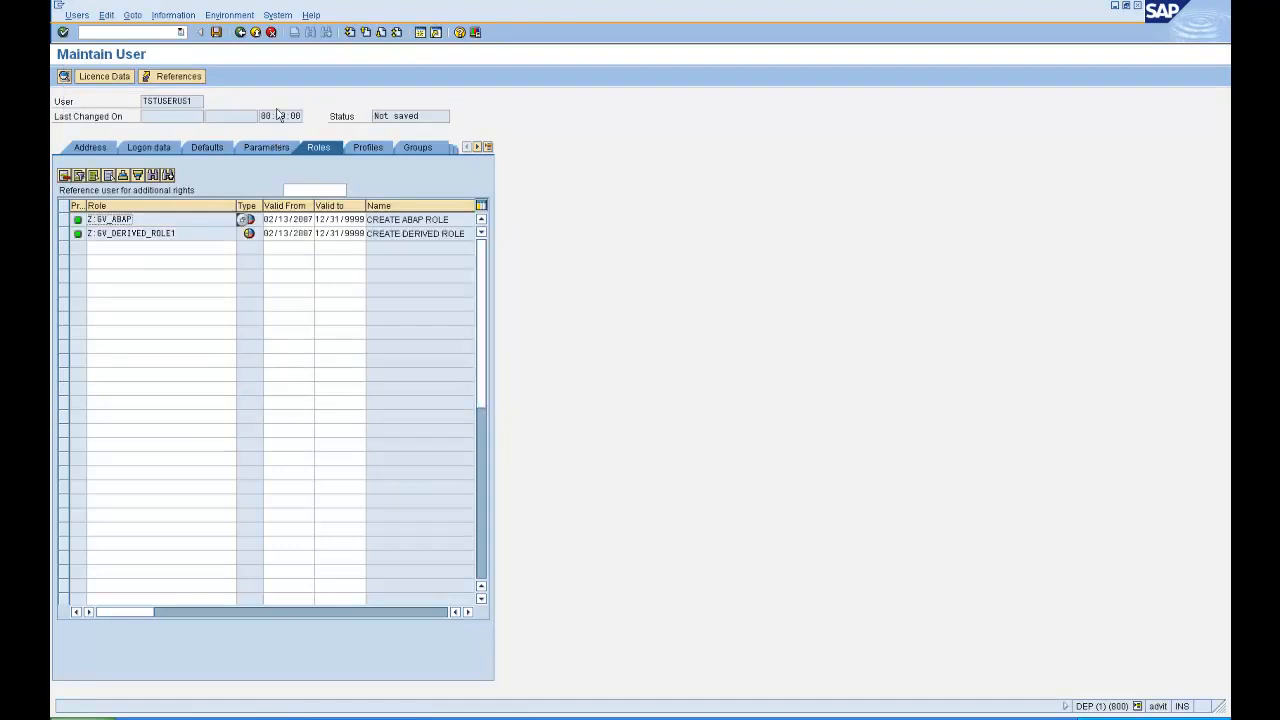
pyautogui.click(221, 35)
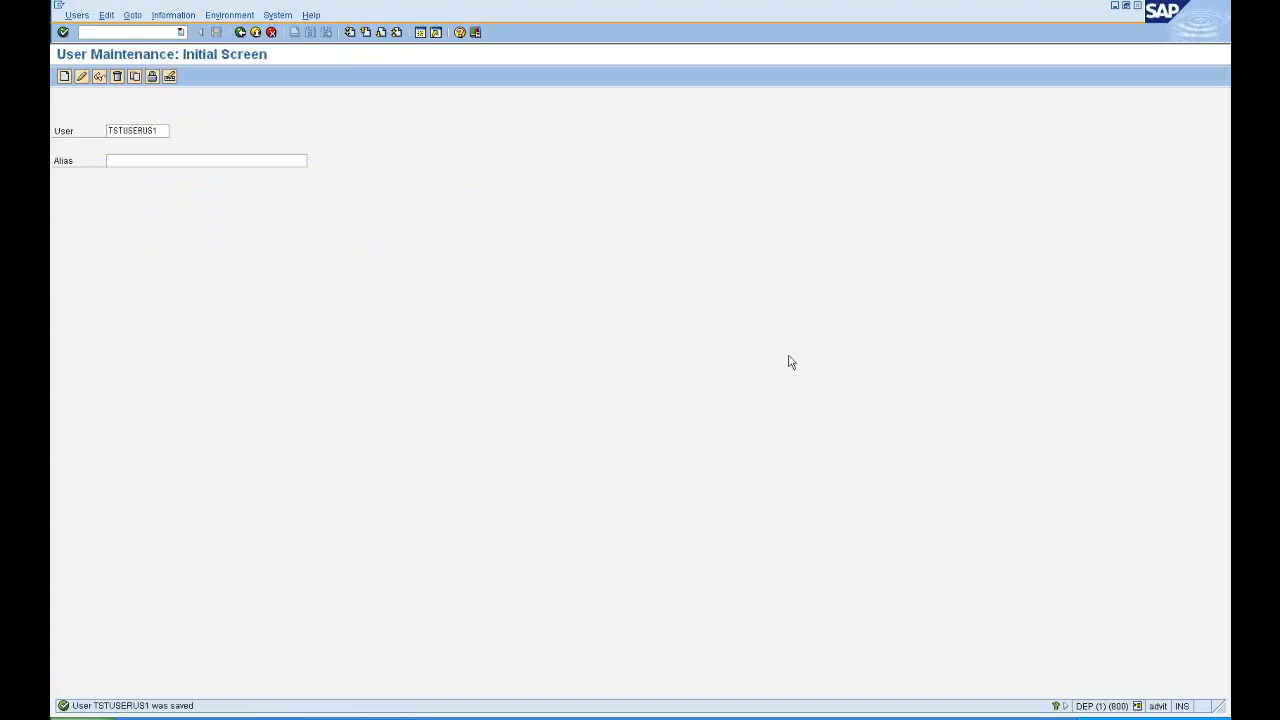
# Step: Start creating a second user with the ID TSTUSERUS2
pyautogui.click(158, 131)
pyautogui.press('BackSpace')
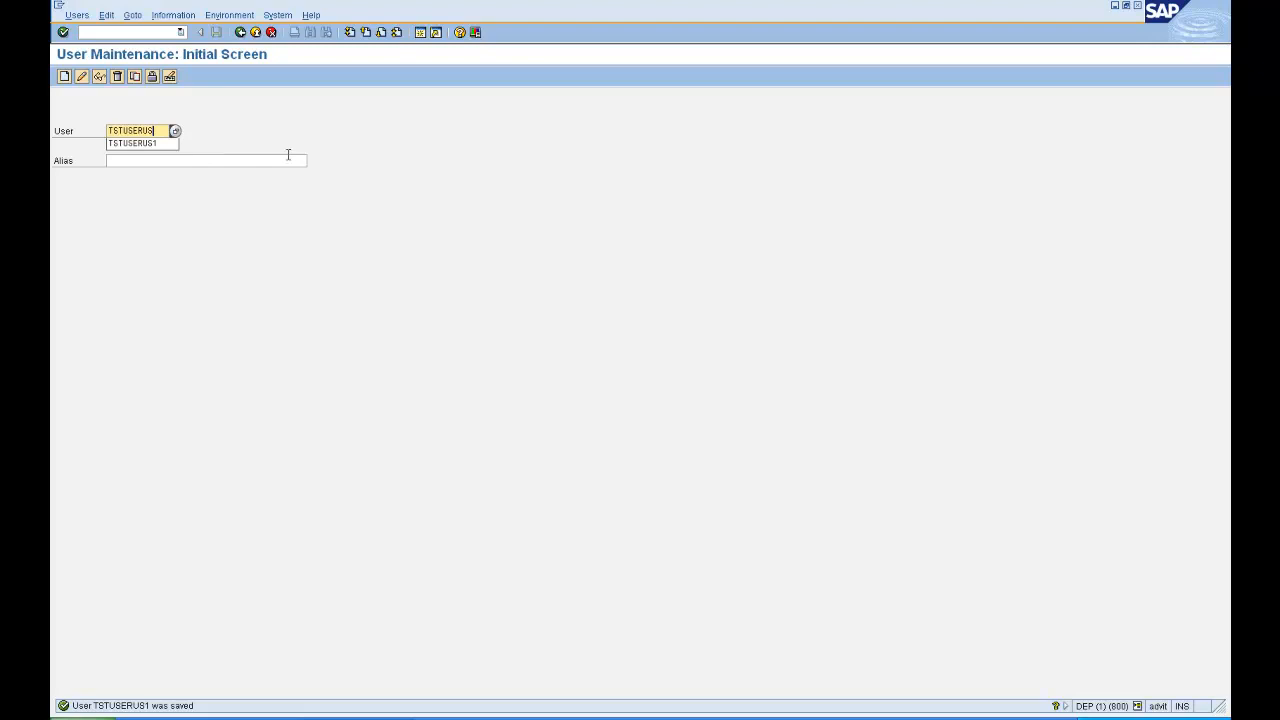
pyautogui.write('2')
pyautogui.click(64, 77)
# Step: Fill in the second user's last name as "Test User" and first name as "USA 2"
pyautogui.click(203, 208)
pyautogui.press('Down')
pyautogui.press('Down')
pyautogui.press('Tab')
pyautogui.press('Down')
pyautogui.press('Down')
pyautogui.press('Return')
pyautogui.write('2')
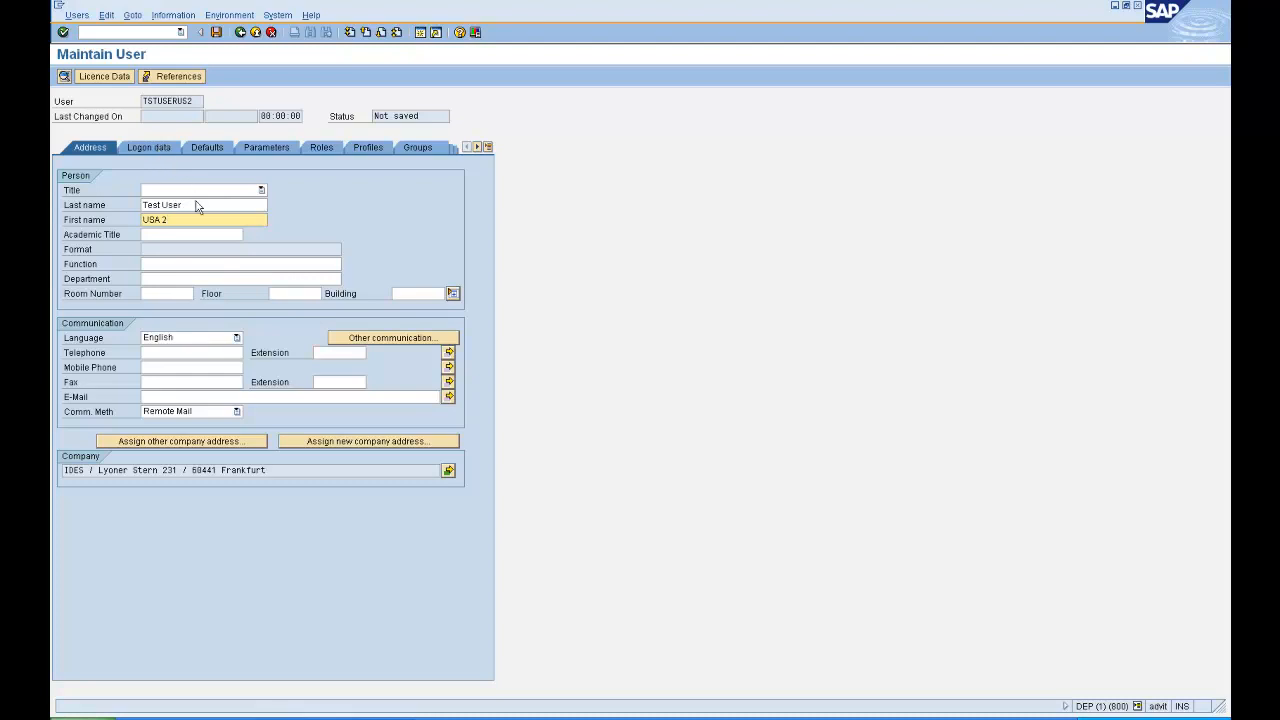
# Step: Enter the initial password and its repetition in the logon data of user TSTUSERUS2
pyautogui.click(170, 150)
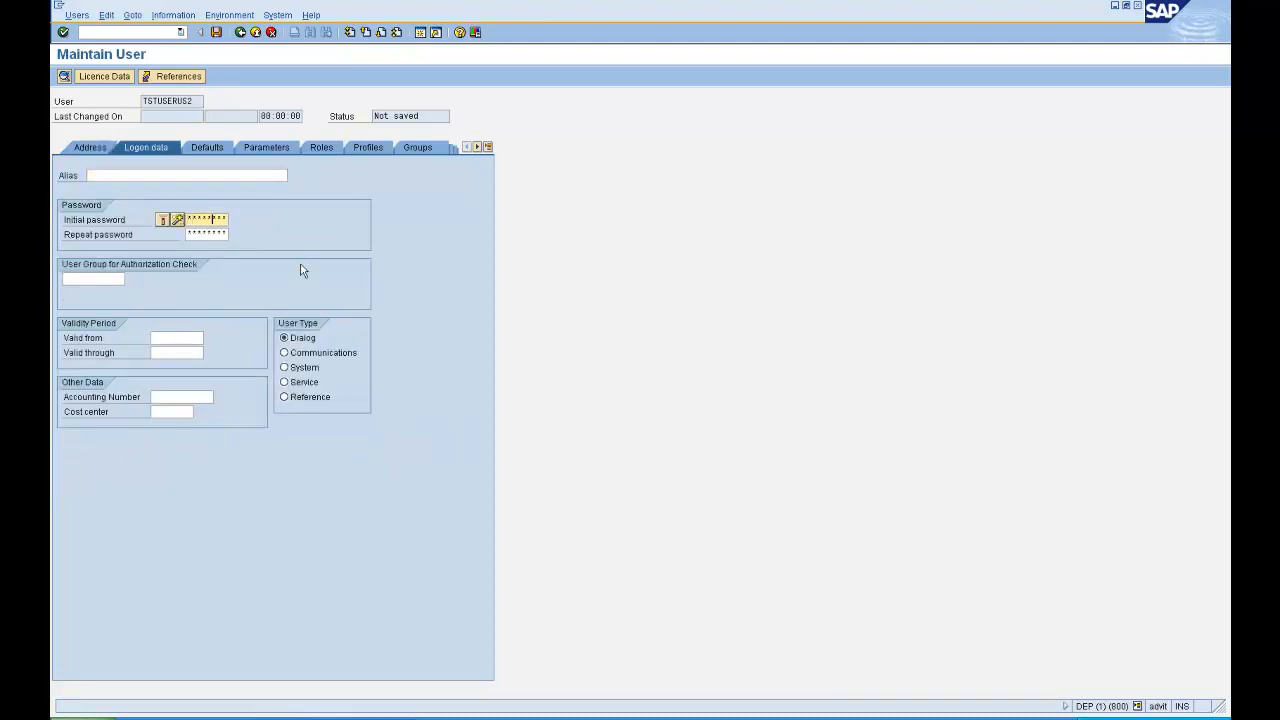
pyautogui.press('Tab')
pyautogui.write('******')
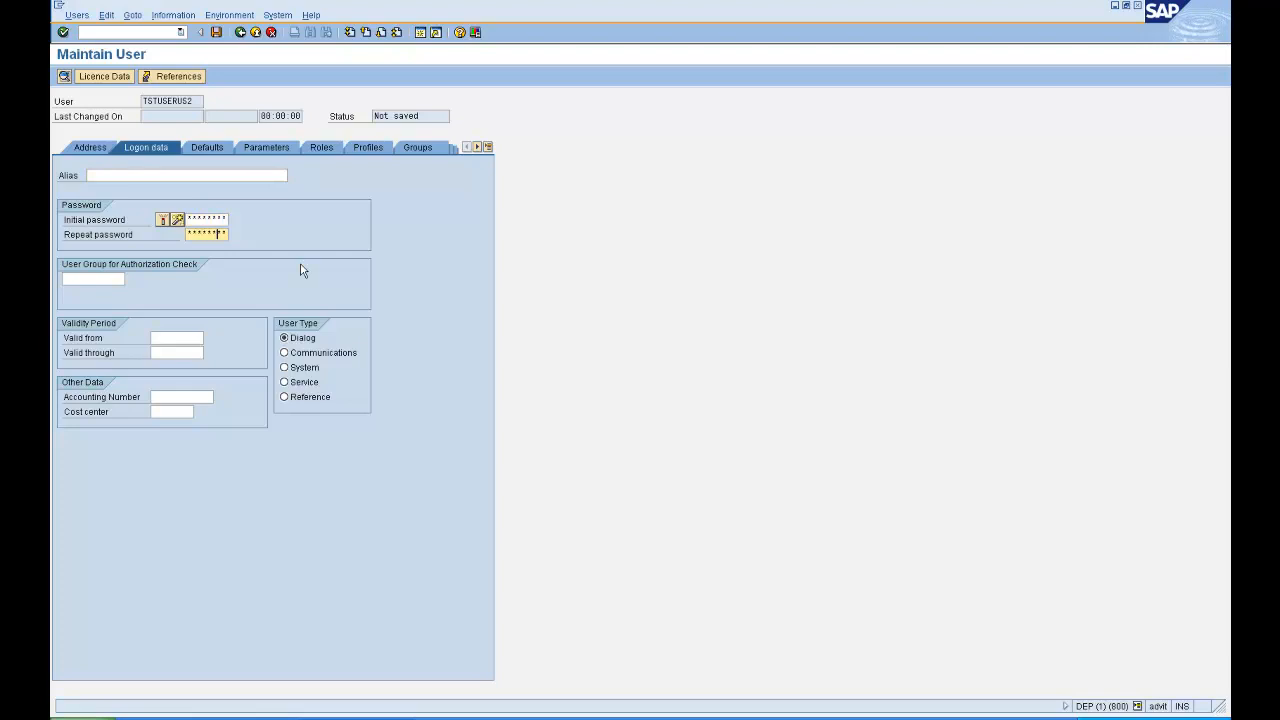
pyautogui.press('BackSpace')
pyautogui.press('BackSpace')
pyautogui.press('BackSpace')
pyautogui.write('*')
pyautogui.press('BackSpace')
pyautogui.press('BackSpace')
pyautogui.press('BackSpace')
pyautogui.press('BackSpace')
pyautogui.press('BackSpace')
pyautogui.press('BackSpace')
pyautogui.press('BackSpace')
pyautogui.write('*******')
pyautogui.press('Tab')
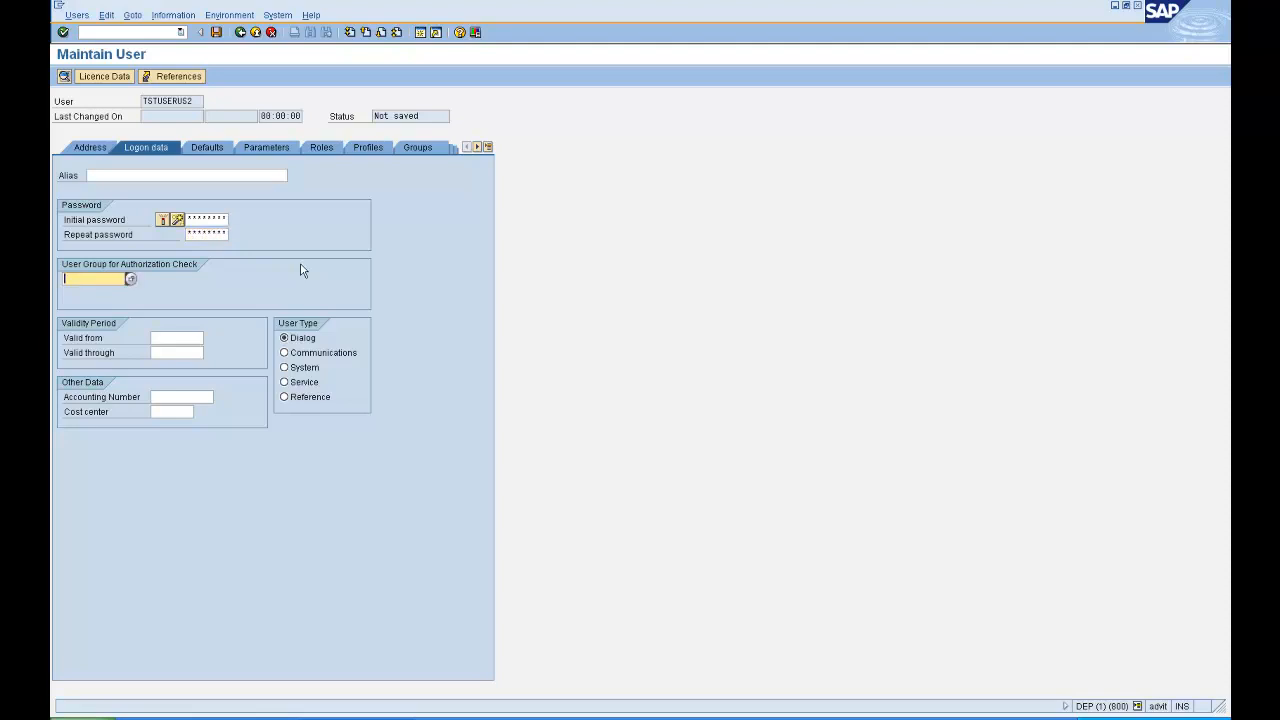
# Step: Assign the second user to the user group USA for the authorization check
pyautogui.click(130, 279)
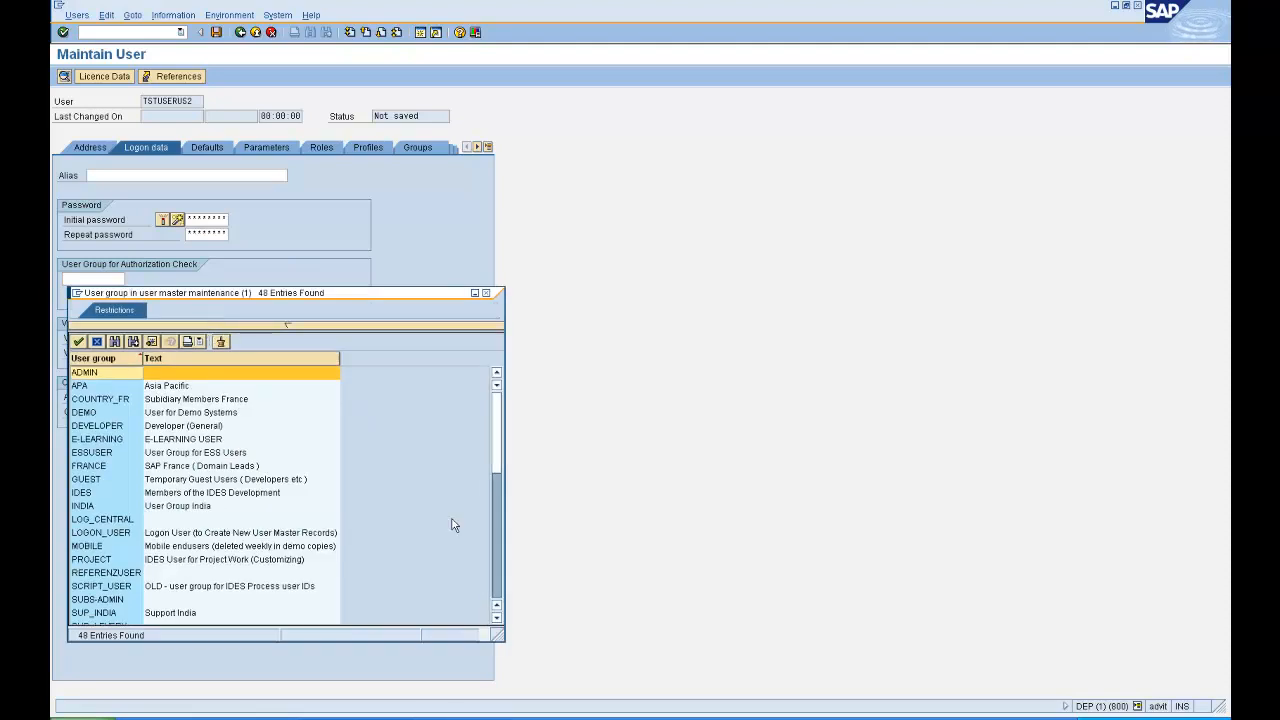
pyautogui.click(498, 579)
pyautogui.click(498, 579)
pyautogui.doubleClick(305, 608)
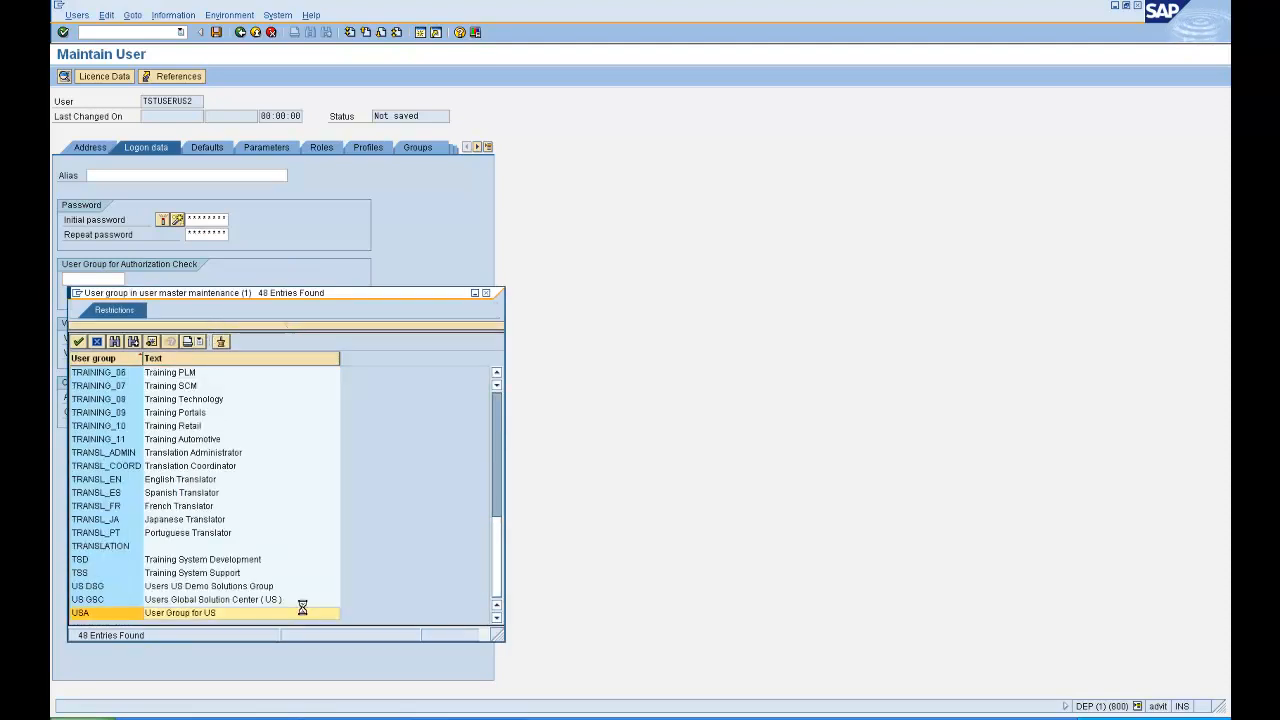
pyautogui.moveTo(110, 280); pyautogui.dragTo(52, 297)
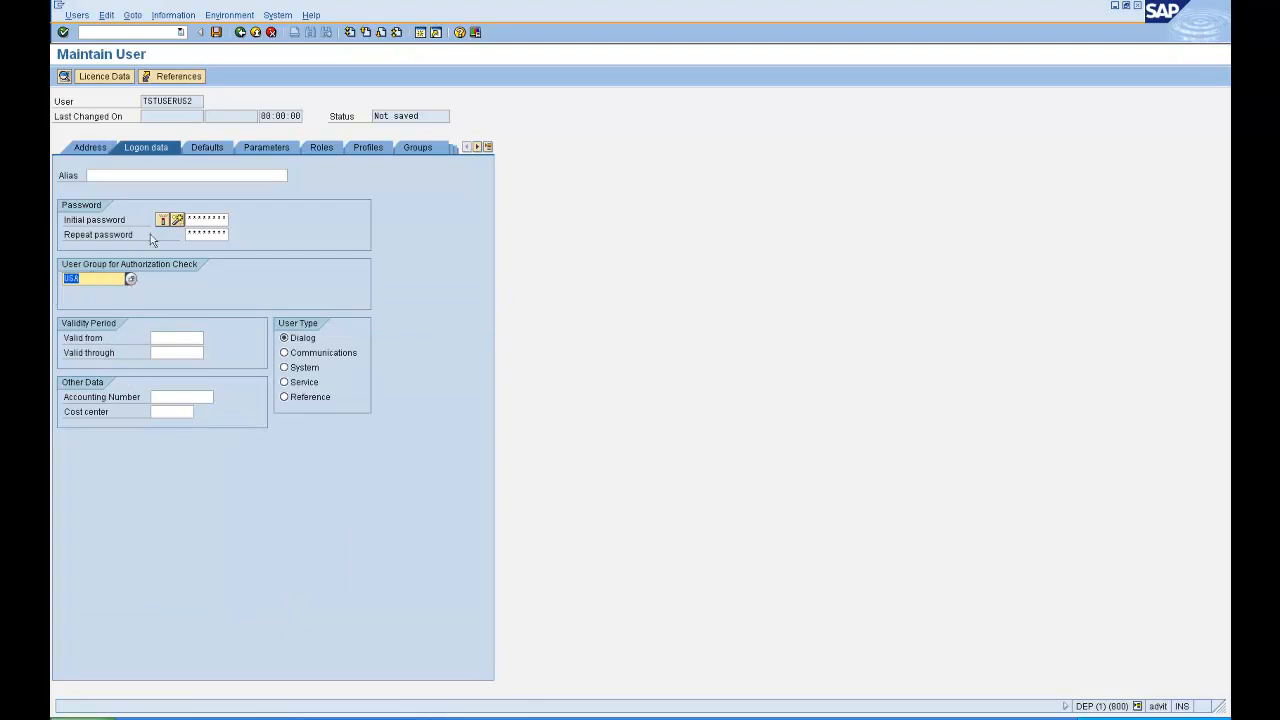
# Step: Enable Output Immediately and Delete After Output in the user's defaults, with decimal notation 1,234,567.89 and date format MM/DD/YYYY
pyautogui.click(204, 149)
pyautogui.click(68, 279)
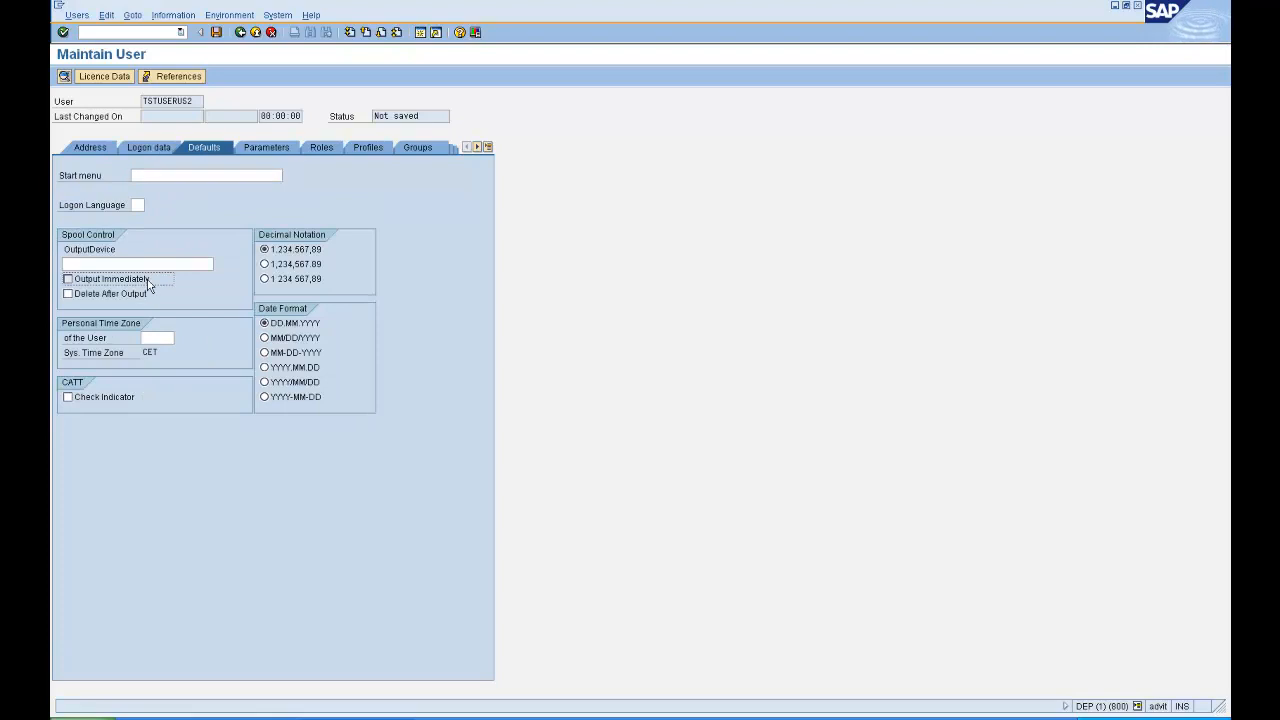
pyautogui.click(144, 296)
pyautogui.click(268, 265)
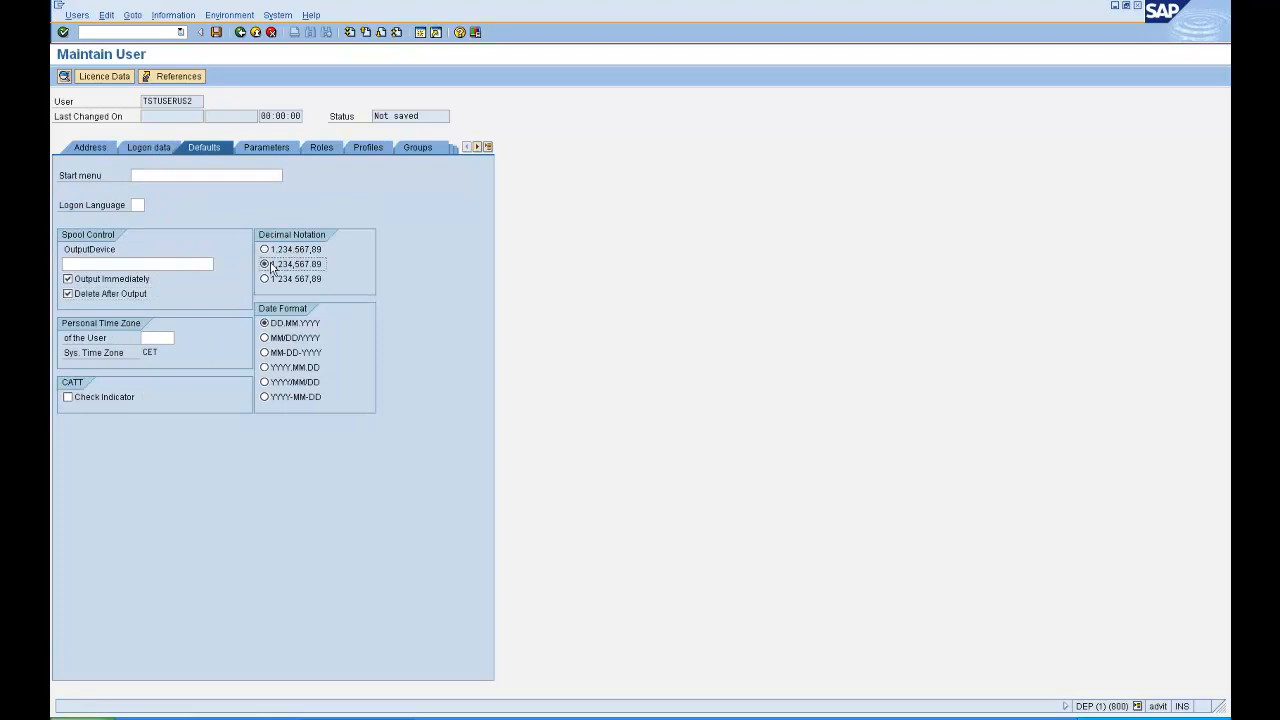
pyautogui.click(271, 338)
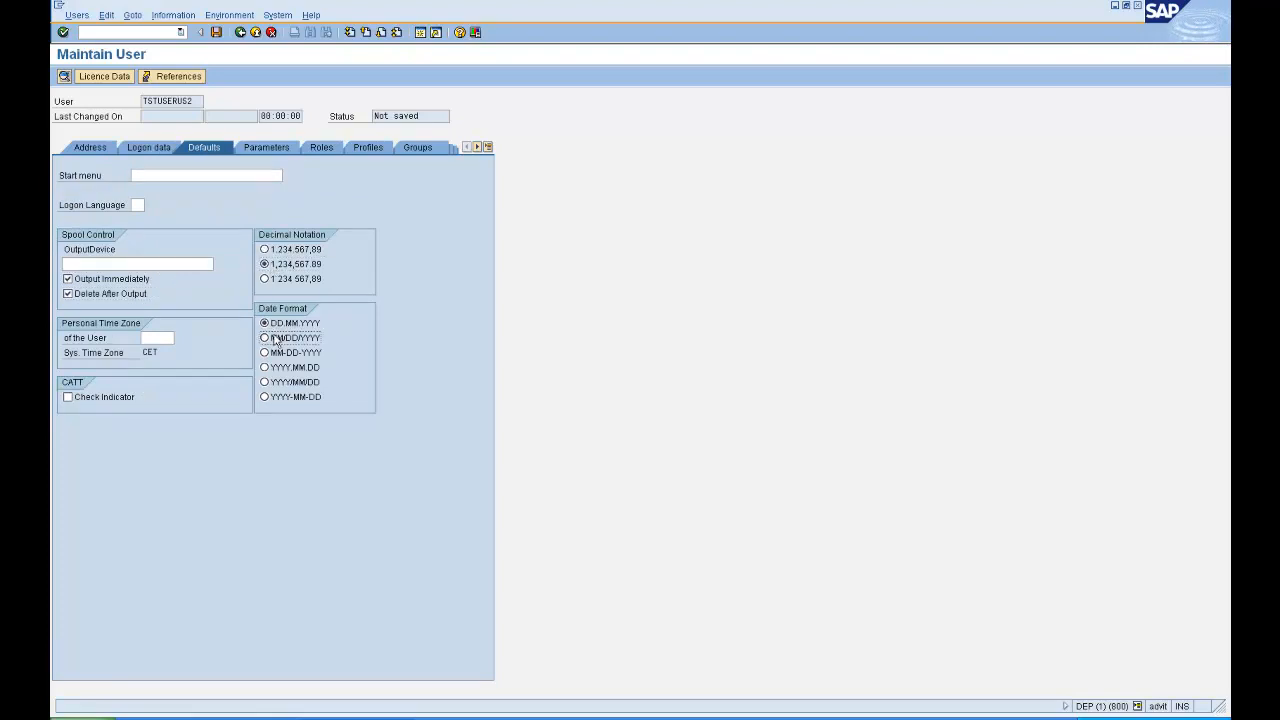
# Step: Search roles with z*, assign Z:ALTA_ORDER_MANAGEMENT_KA and Z:CHILD_ROLE1 to the second user, and save the user
pyautogui.click(322, 151)
pyautogui.write('z*')
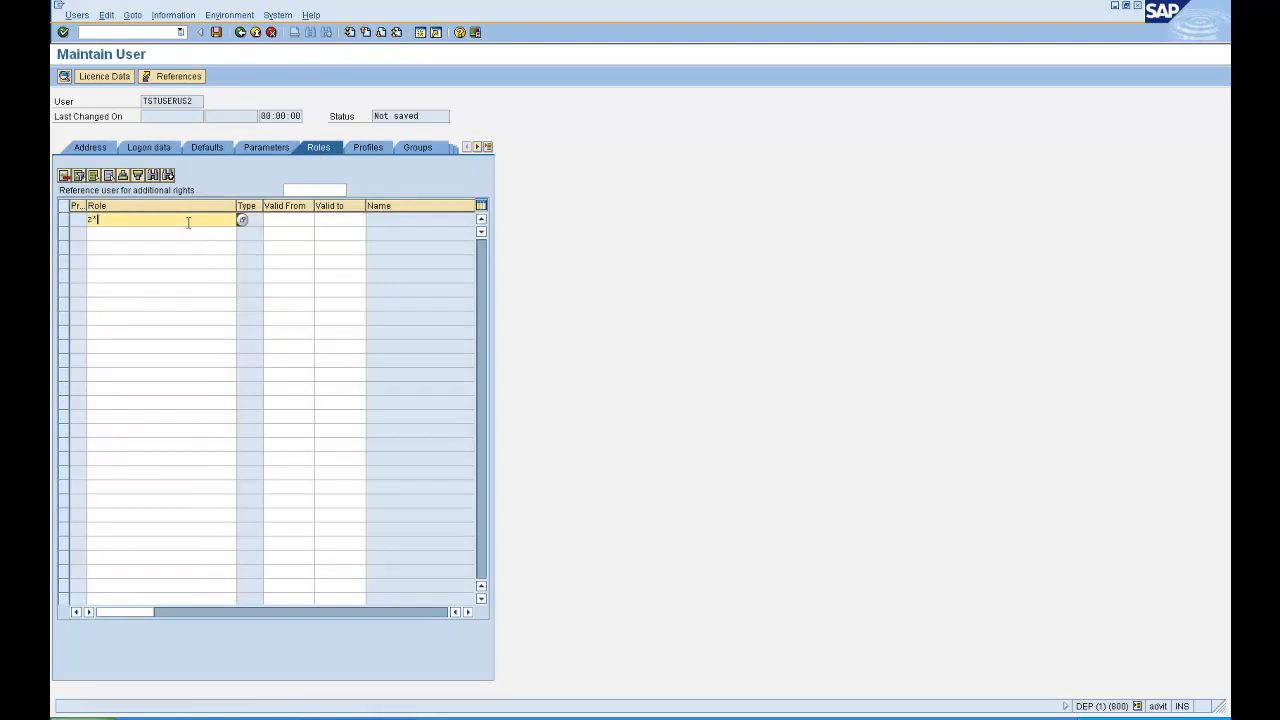
pyautogui.click(242, 220)
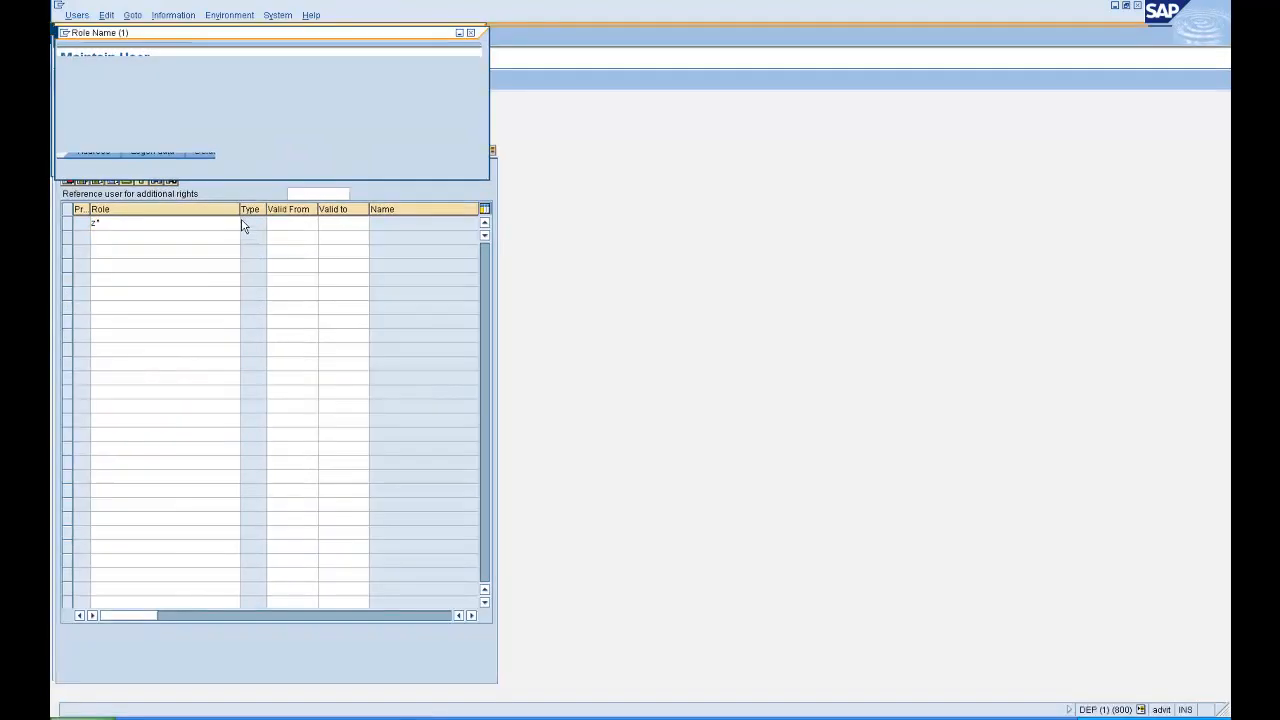
pyautogui.click(62, 157)
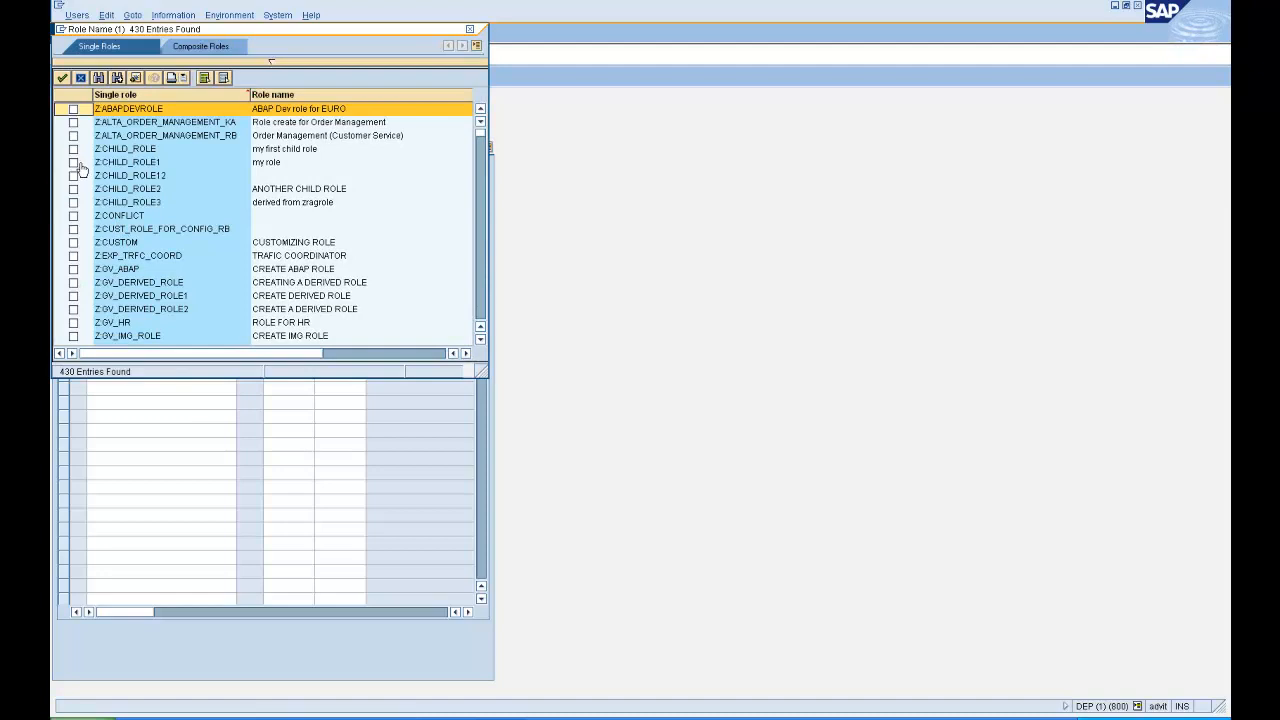
pyautogui.click(74, 162)
pyautogui.click(74, 122)
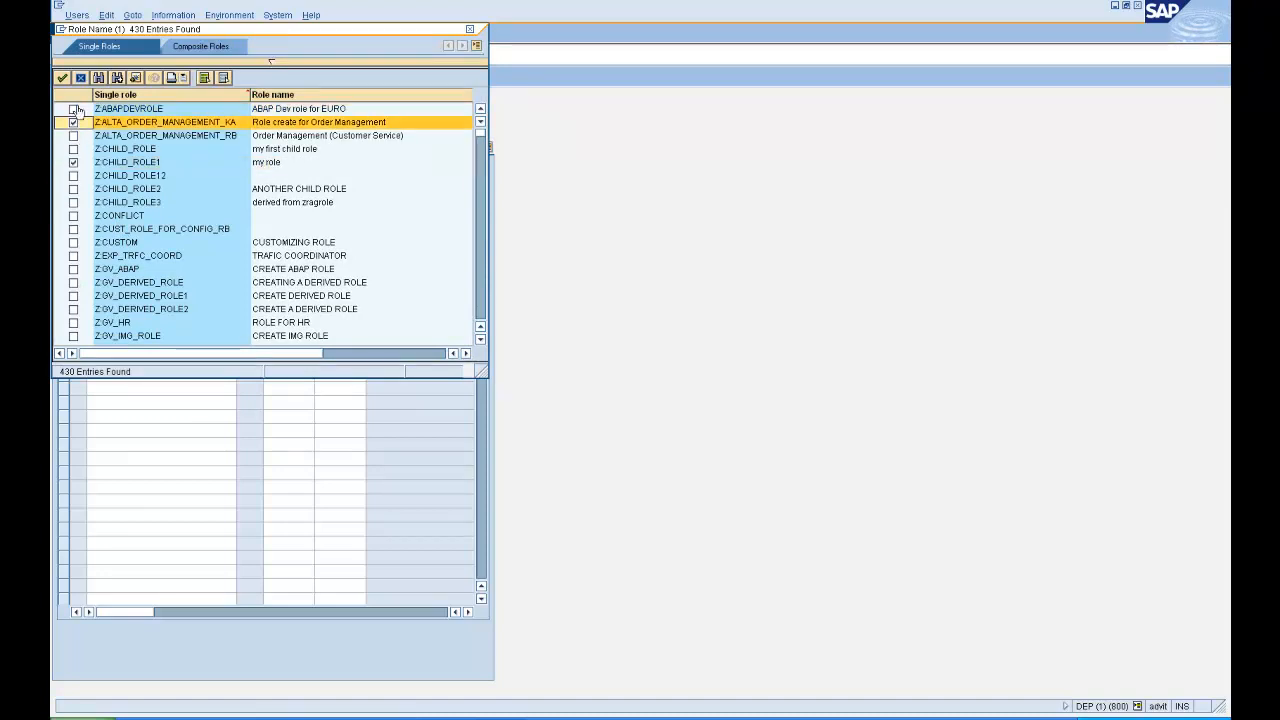
pyautogui.click(62, 78)
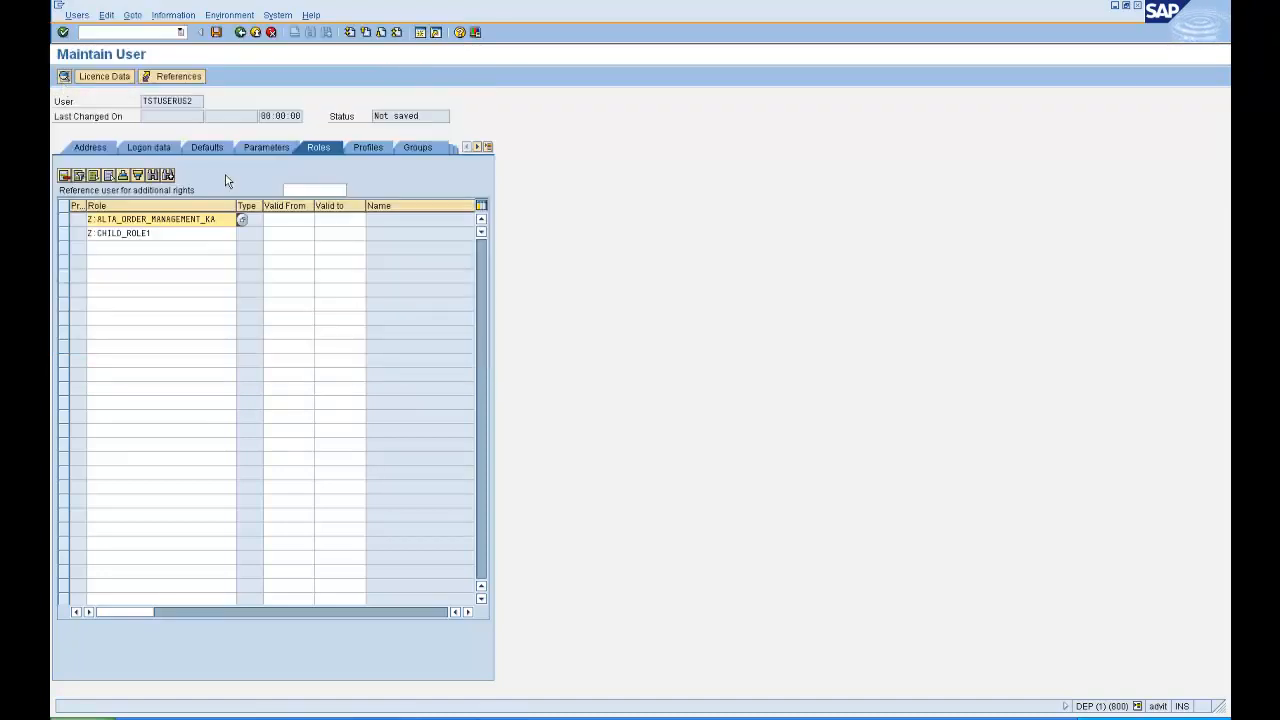
pyautogui.click(216, 32)
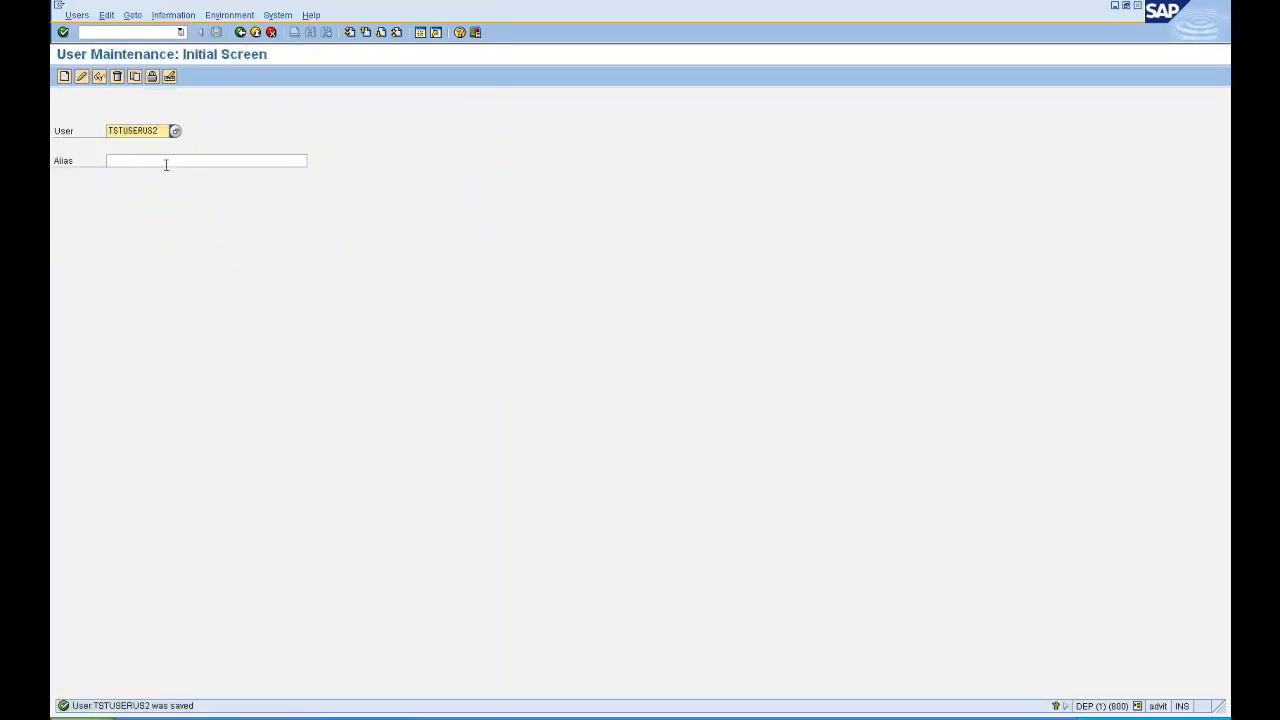
# Step: Start creating a US administrator user with the ID USERADMUS
pyautogui.moveTo(153, 130); pyautogui.dragTo(161, 130)
pyautogui.press('BackSpace')
pyautogui.press('BackSpace')
pyautogui.press('BackSpace')
pyautogui.press('BackSpace')
pyautogui.press('BackSpace')
pyautogui.press('BackSpace')
pyautogui.press('BackSpace')
pyautogui.press('BackSpace')
pyautogui.press('BackSpace')
pyautogui.press('BackSpace')
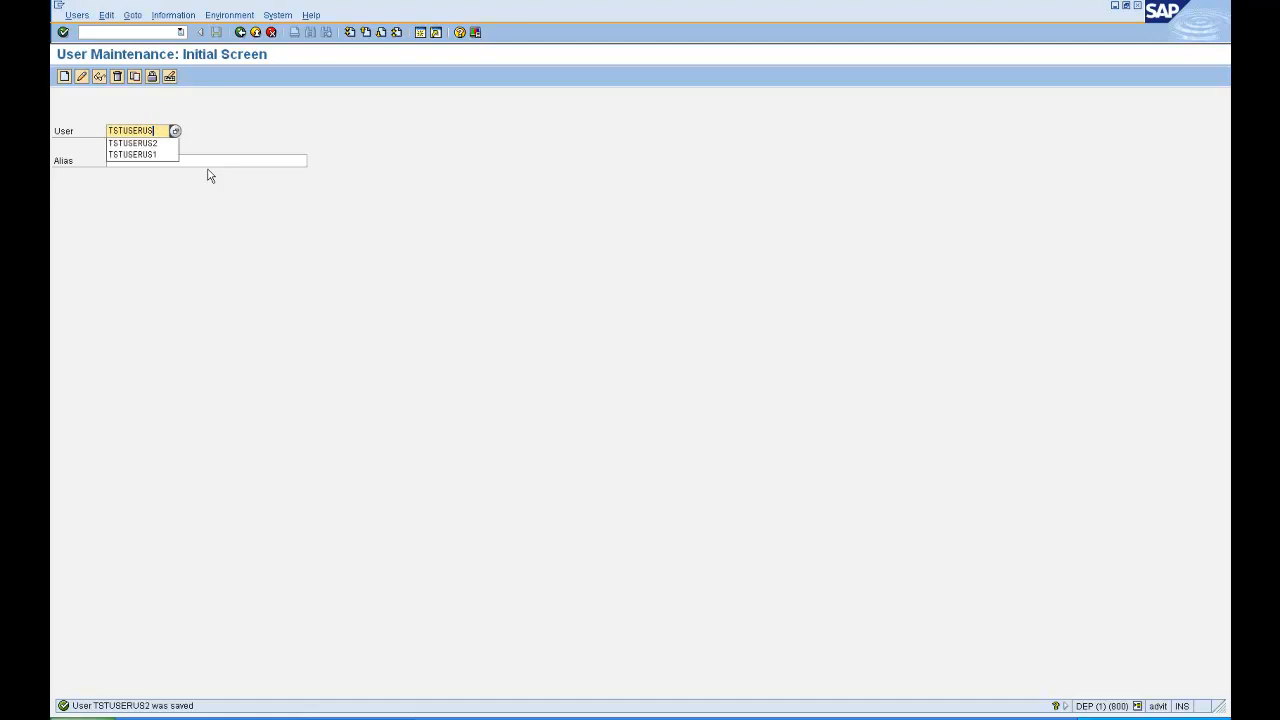
pyautogui.write('US')
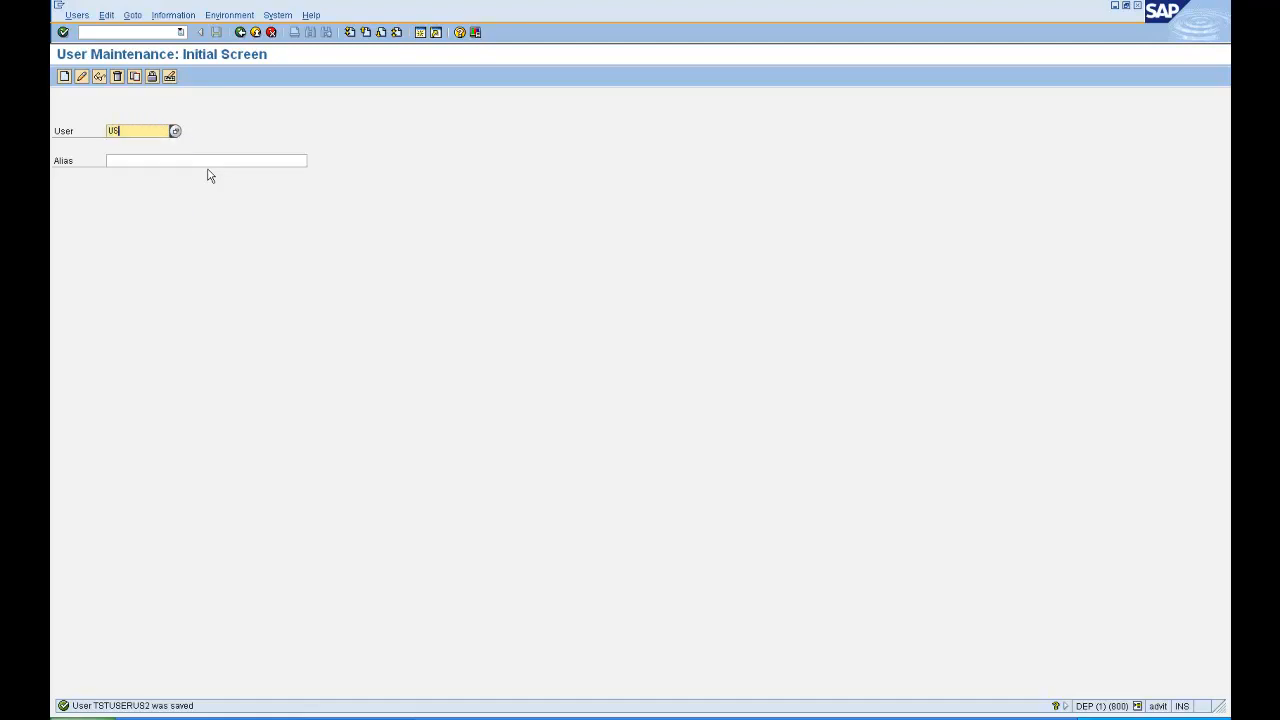
pyautogui.write('ERADMUS')
pyautogui.click(64, 77)
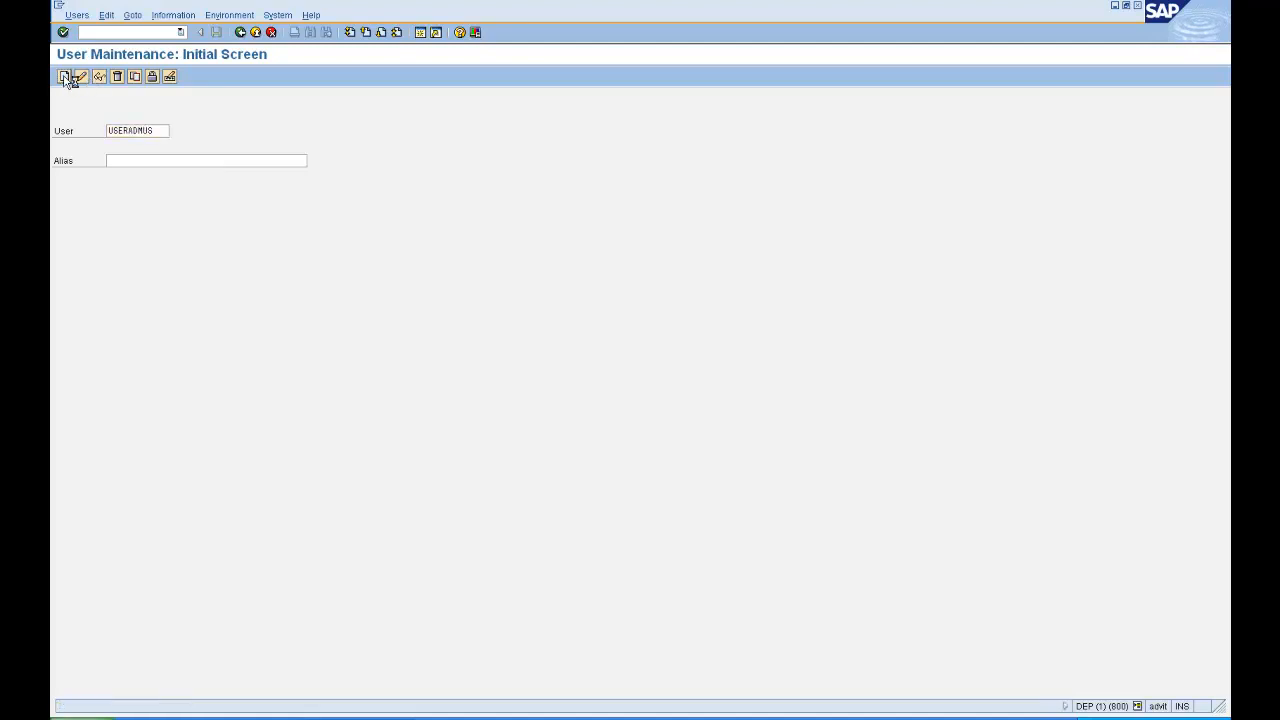
# Step: Fill in the administrator user's last name as "Admnistrator US" and first name as "USA"
pyautogui.click(175, 205)
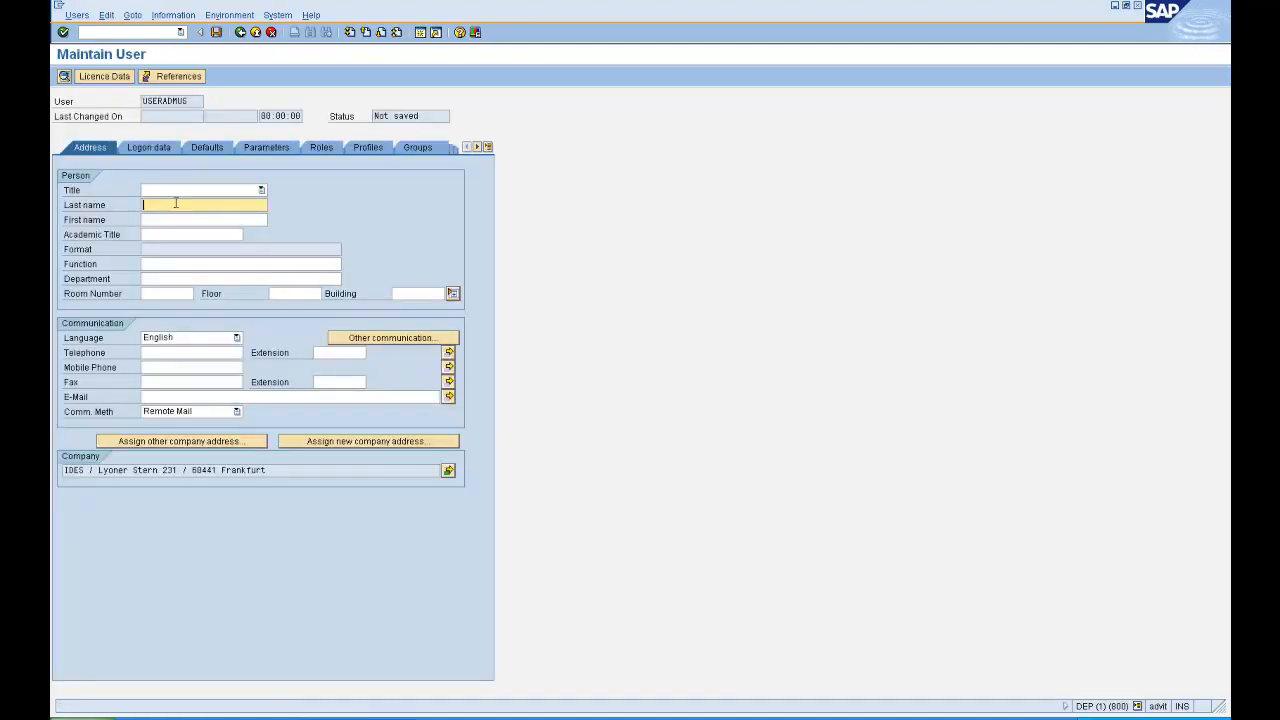
pyautogui.write('Administratior US')
pyautogui.press('Tab')
pyautogui.write('US')
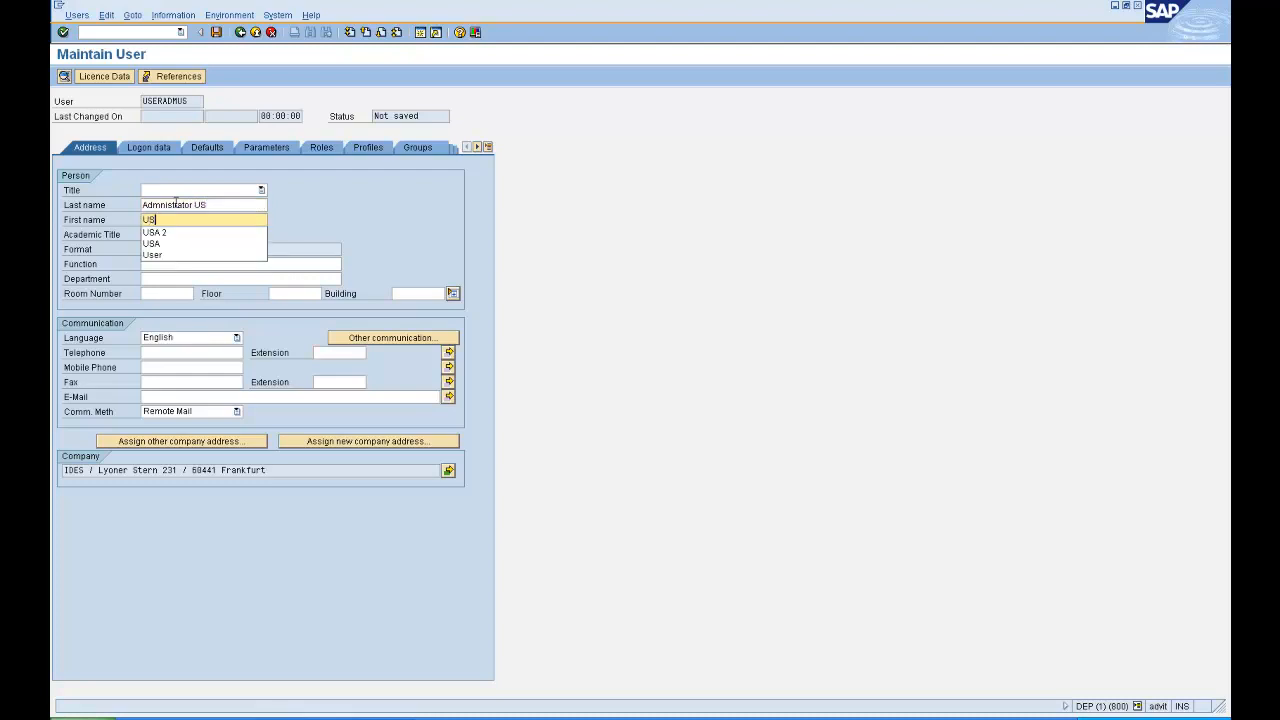
pyautogui.write('A')
pyautogui.press('Return')
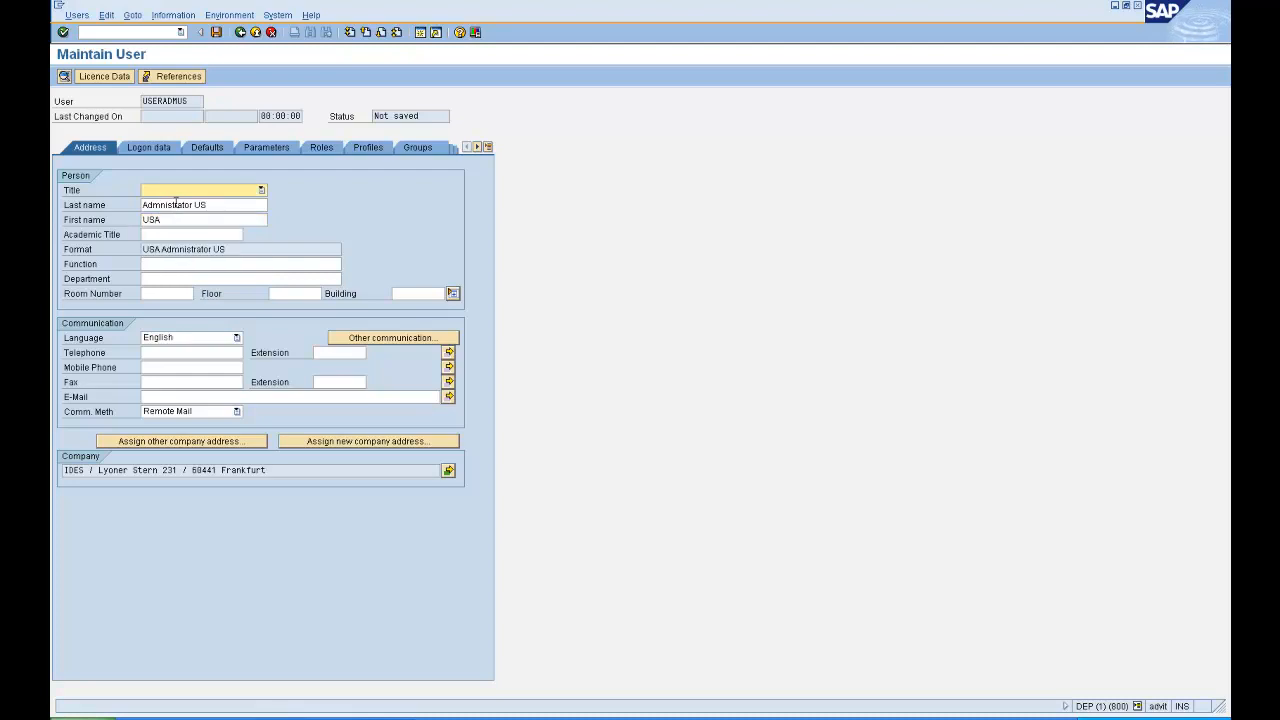
# Step: Enter the initial password and its repetition in the administrator user's logon data
pyautogui.click(166, 150)
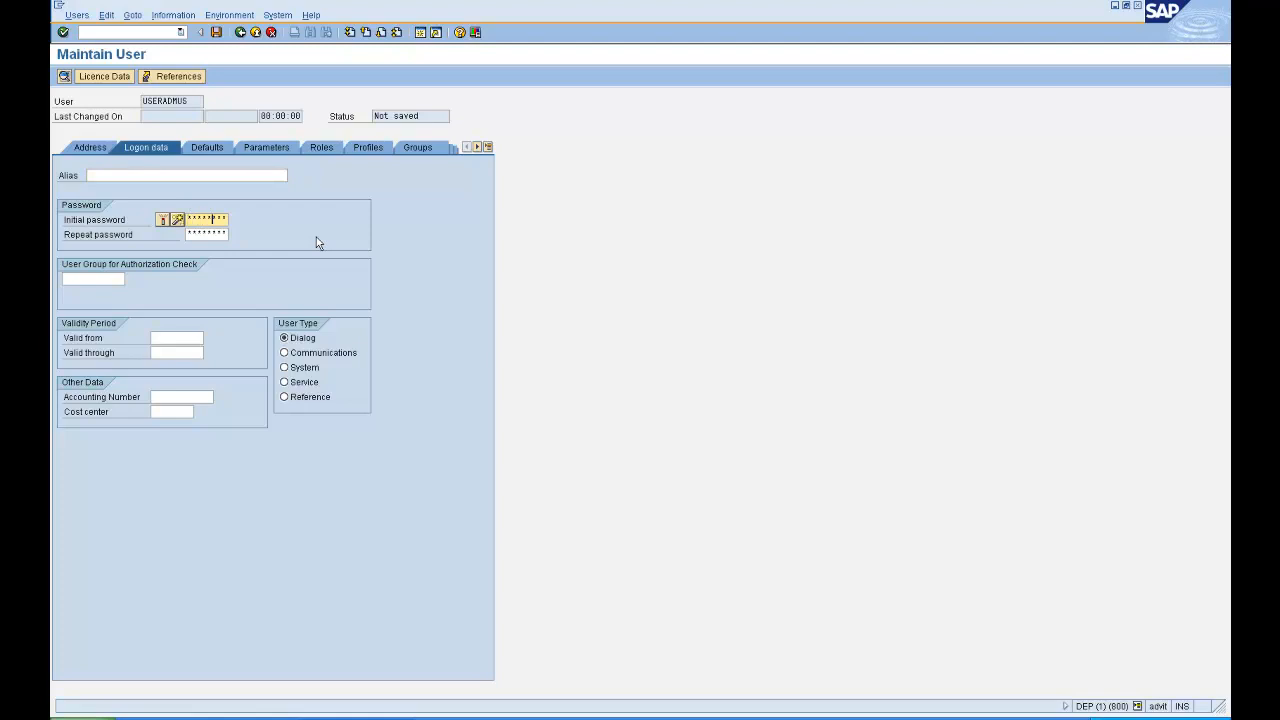
pyautogui.press('Tab')
pyautogui.write('****')
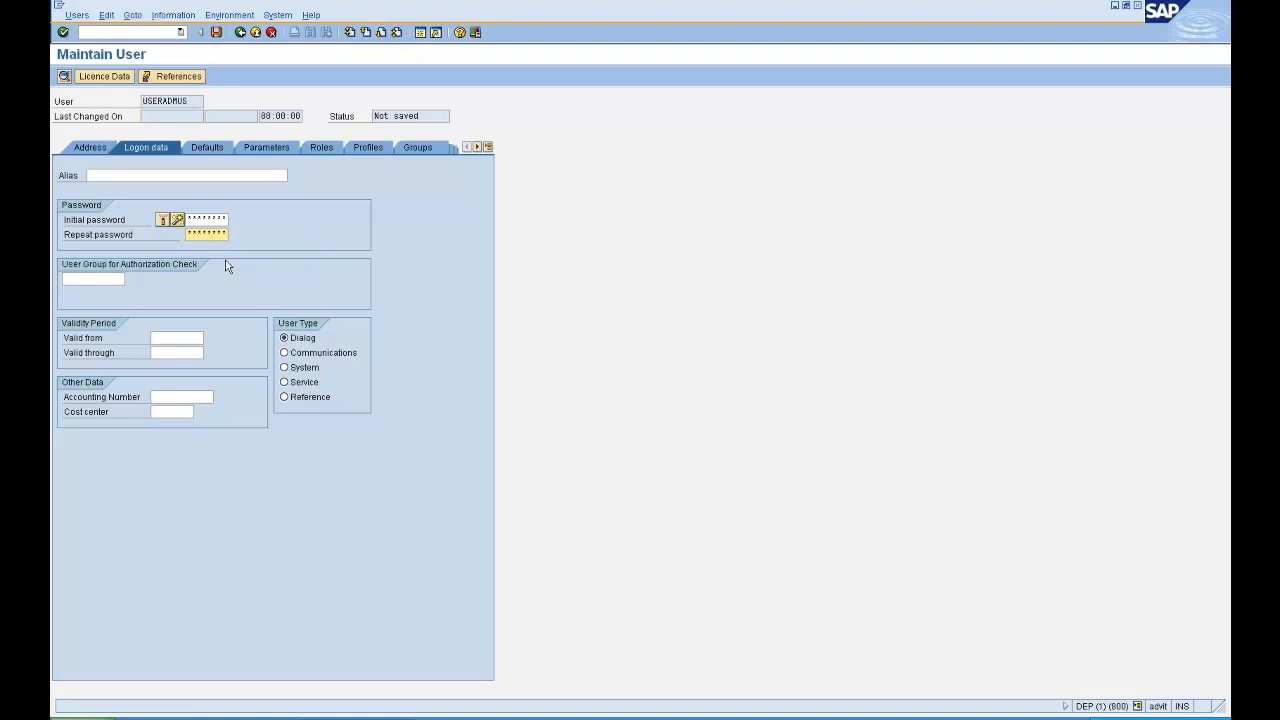
# Step: Assign the administrator user to the user group USA for the authorization check
pyautogui.click(122, 280)
pyautogui.click(129, 279)
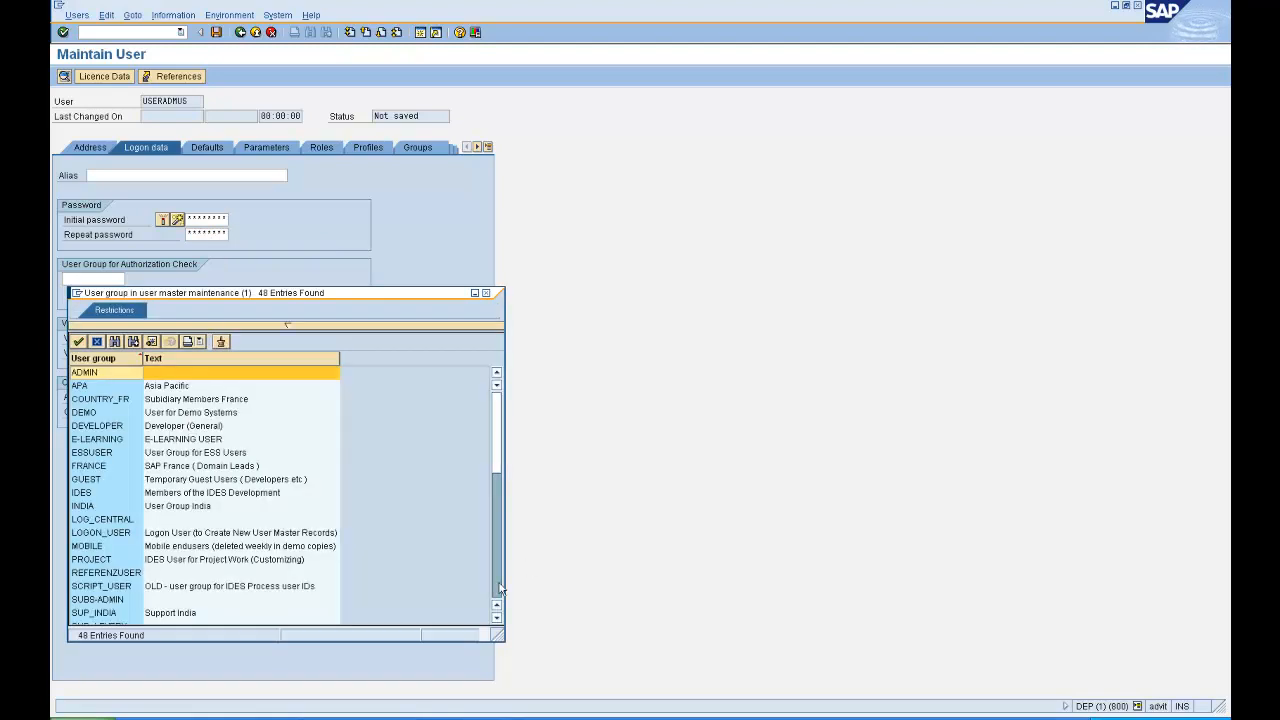
pyautogui.scroll(-10, 149, 578)
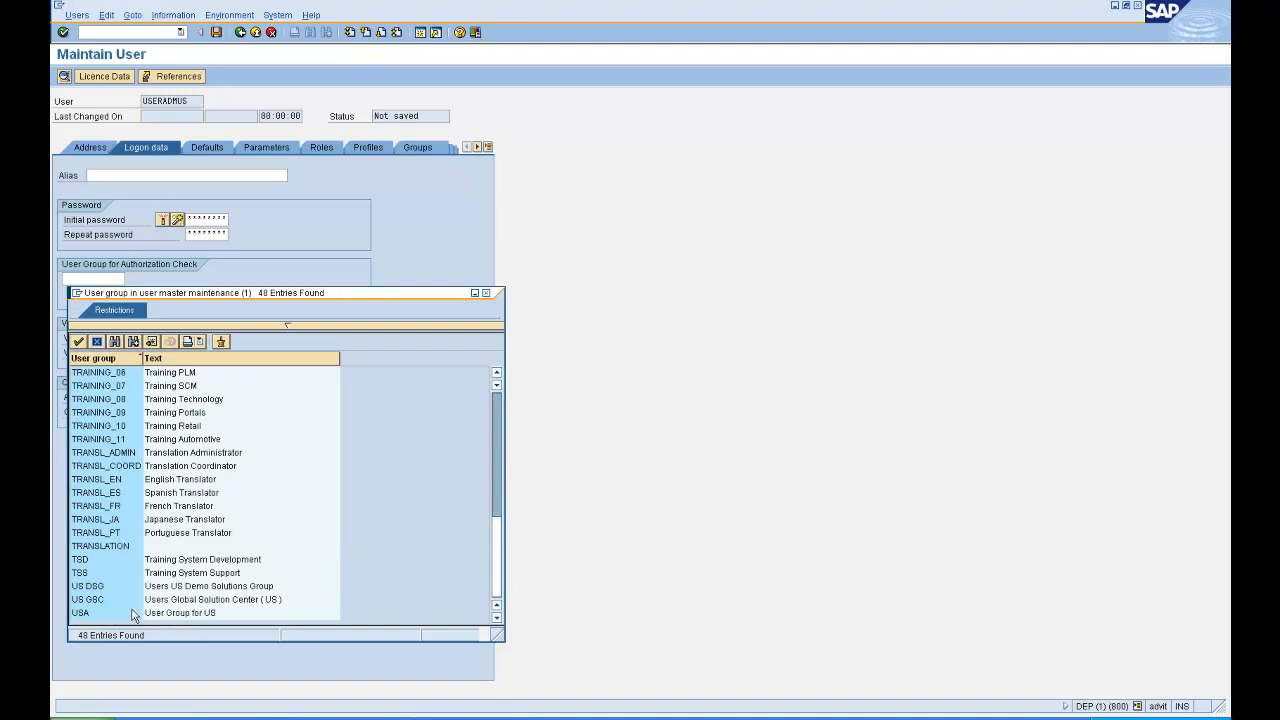
pyautogui.doubleClick(140, 612)
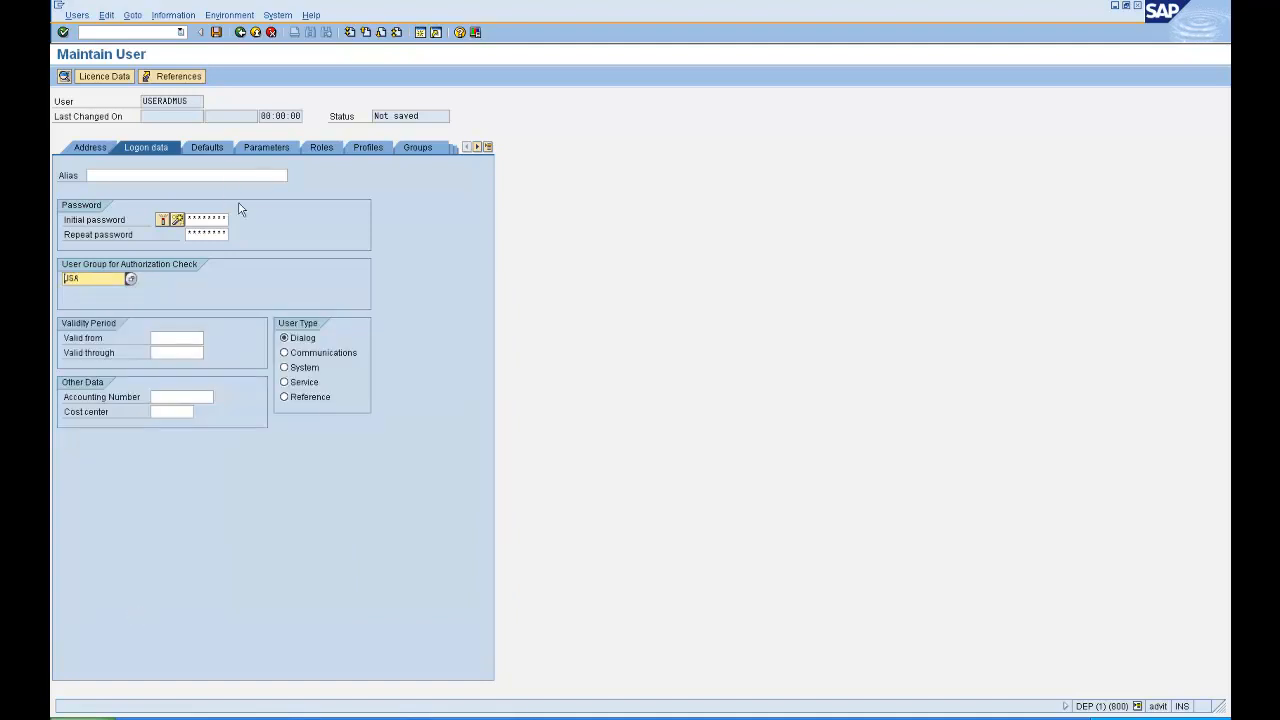
# Step: Set the administrator user's decimal notation to 1,234,567.89 and date format to MM/DD/YYYY
pyautogui.click(217, 150)
pyautogui.click(292, 264)
pyautogui.click(291, 339)
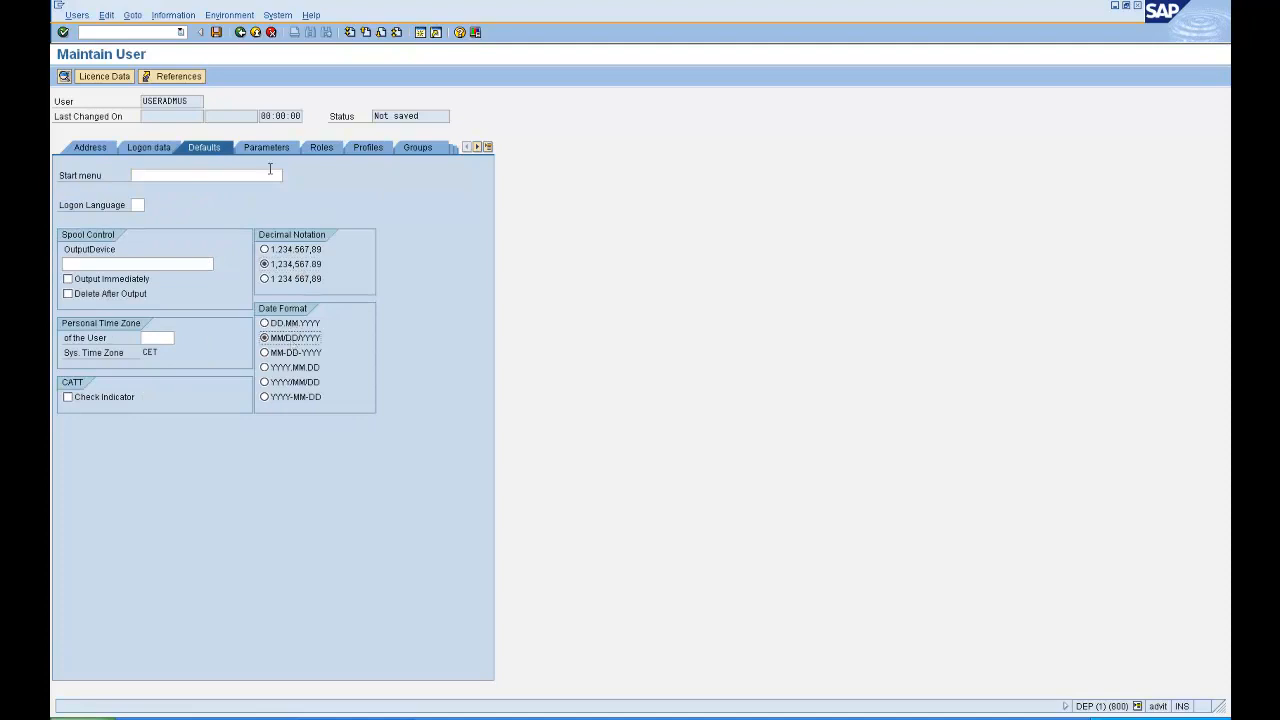
# Step: Leave the role assignments of USERADMUS empty and save the user
pyautogui.click(320, 150)
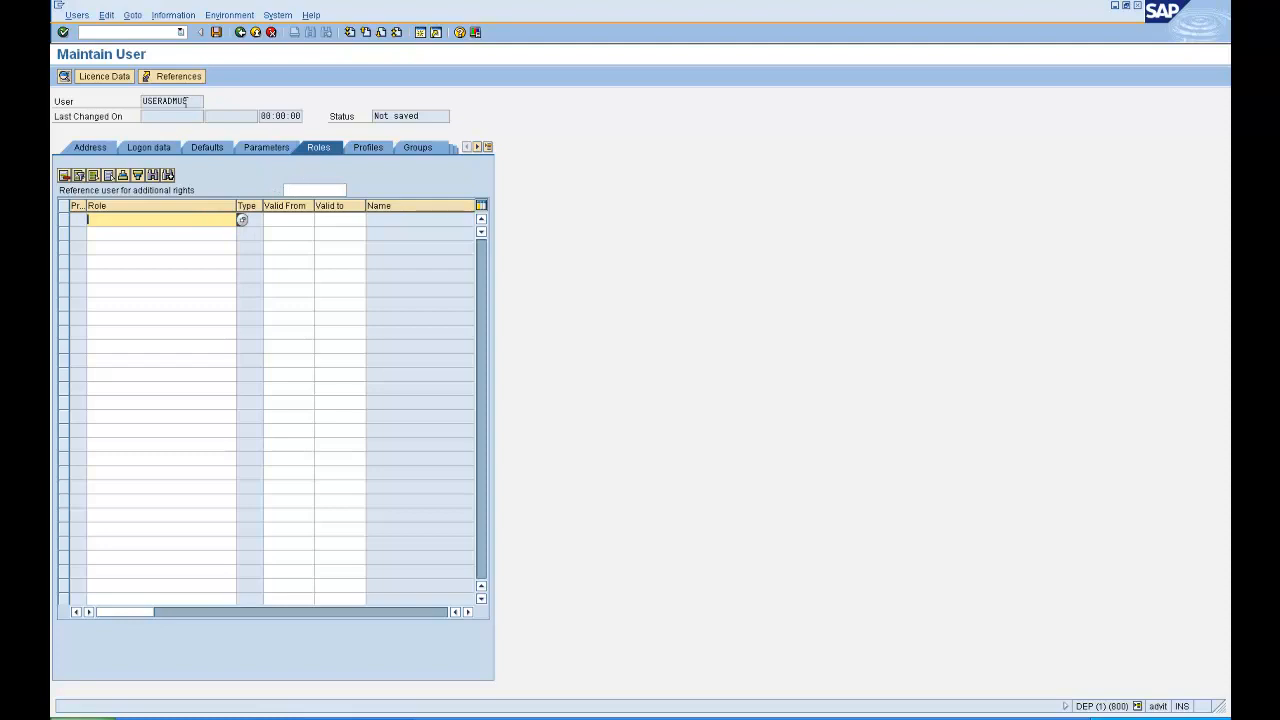
pyautogui.click(188, 101)
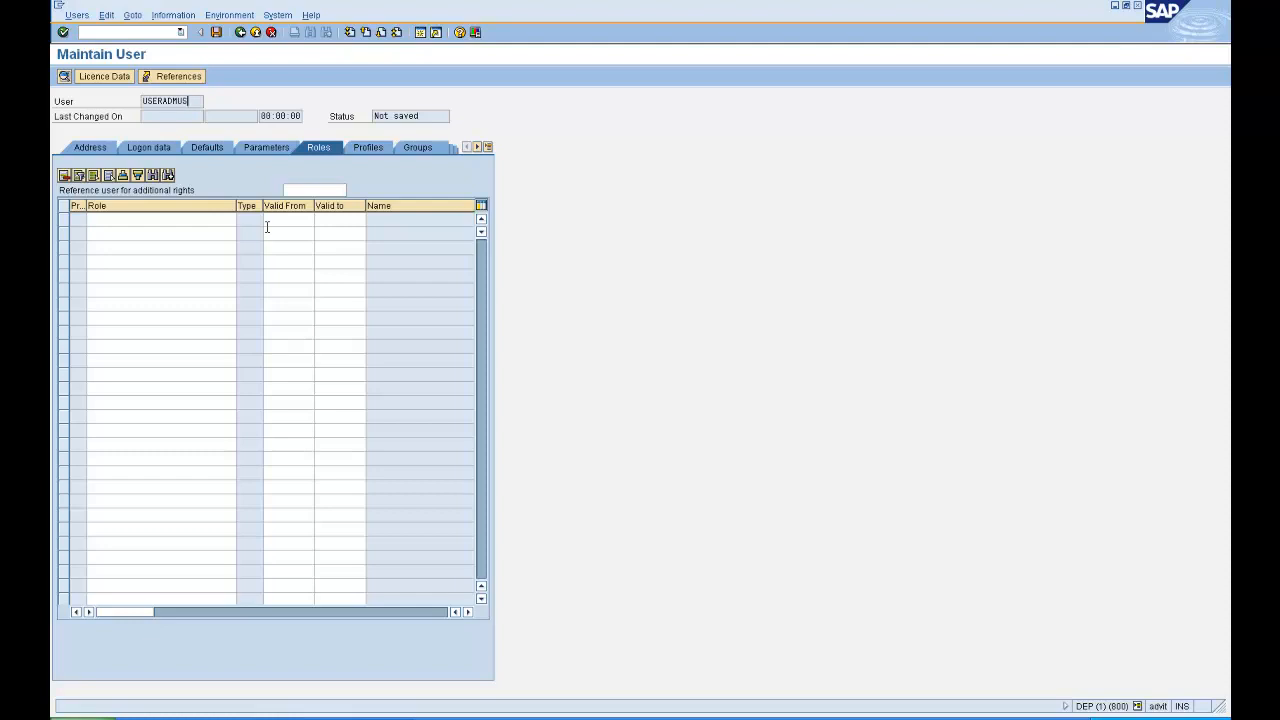
pyautogui.click(216, 32)
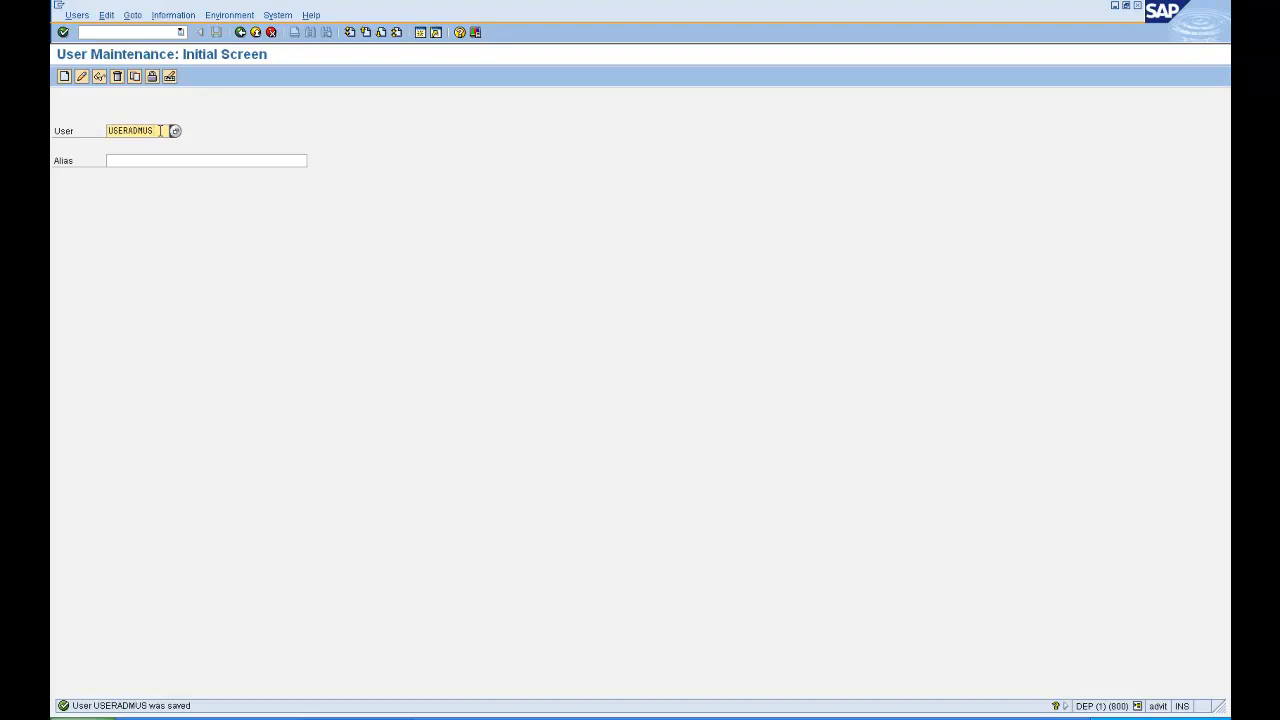
# Step: Start creating the first India test user with the ID TSTUSERIND1
pyautogui.press('BackSpace')
pyautogui.press('BackSpace')
pyautogui.press('BackSpace')
pyautogui.press('BackSpace')
pyautogui.press('BackSpace')
pyautogui.press('BackSpace')
pyautogui.press('BackSpace')
pyautogui.press('BackSpace')
pyautogui.press('BackSpace')
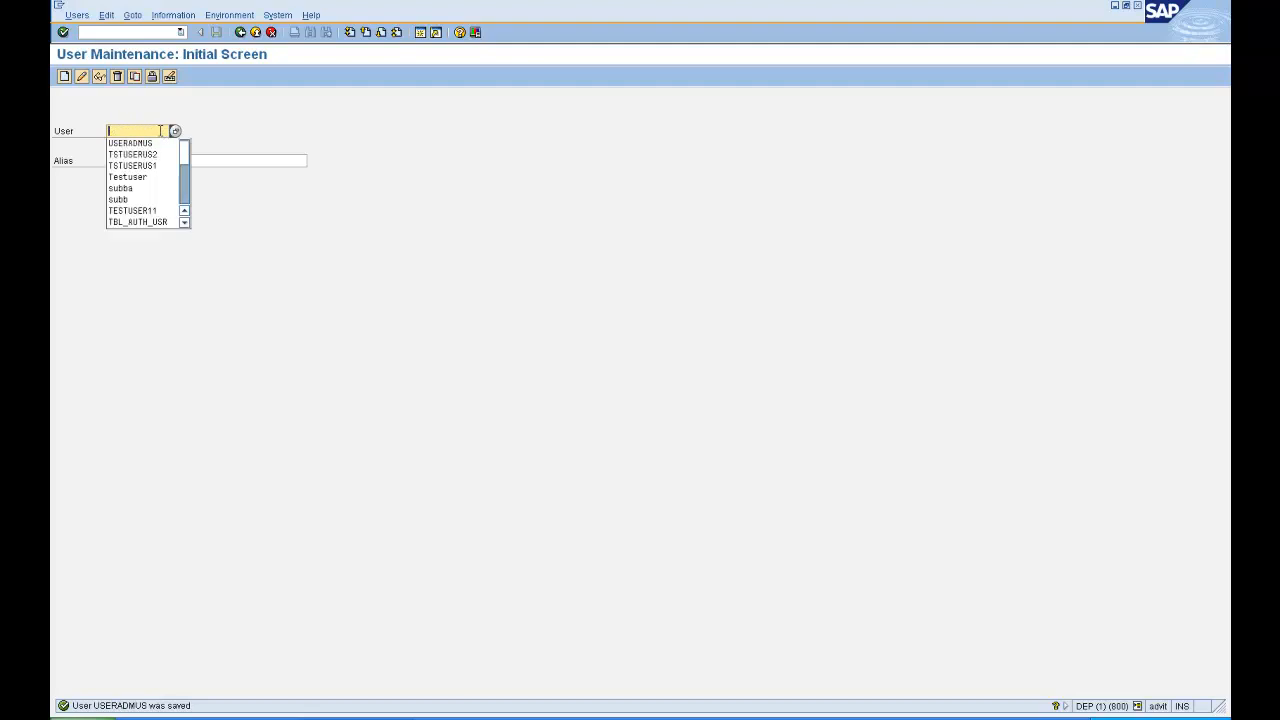
pyautogui.write('TSTUSER')
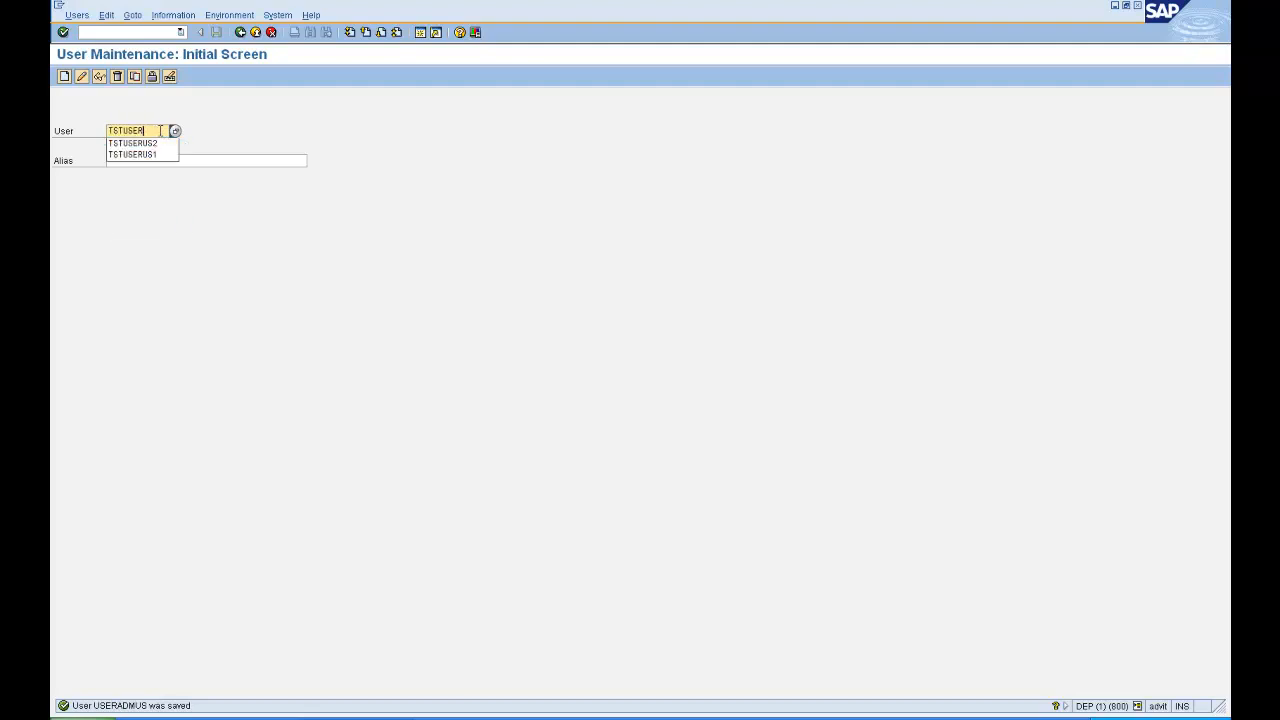
pyautogui.write('IND1')
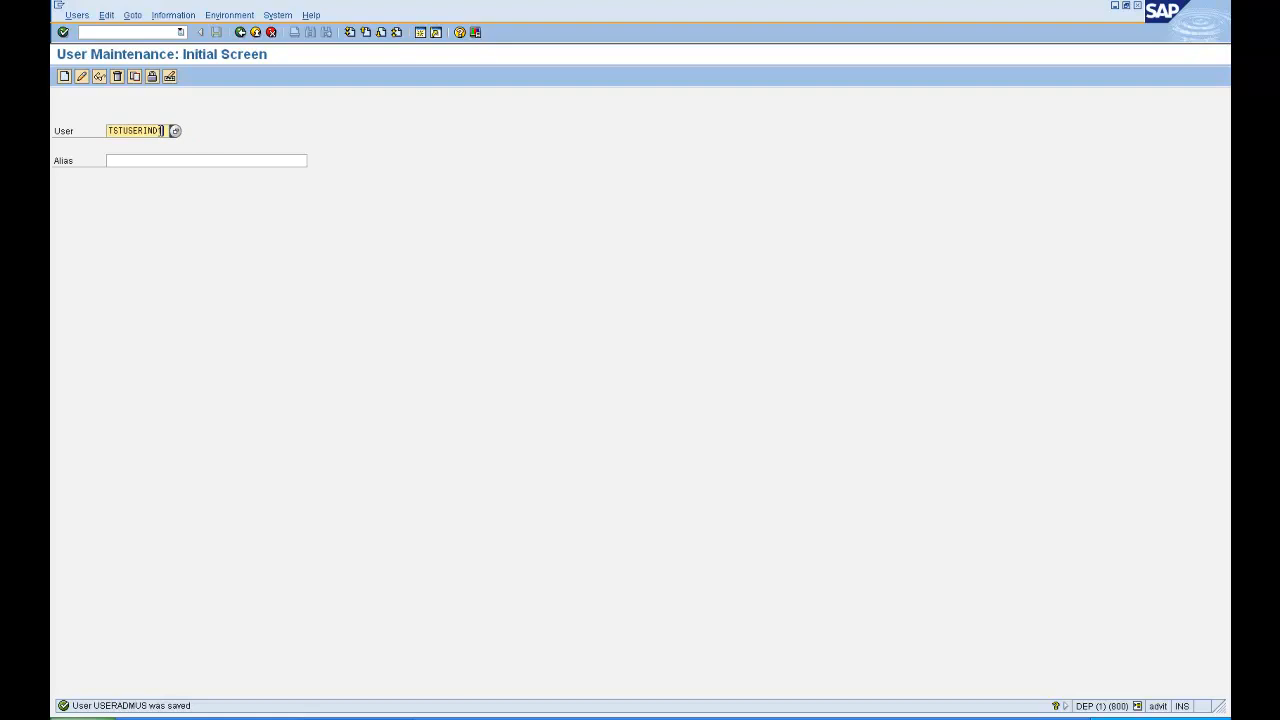
pyautogui.click(65, 76)
# Step: Enter Test User as the last name and INDIA 1 as the first name for TSTUSERIND1
pyautogui.click(171, 205)
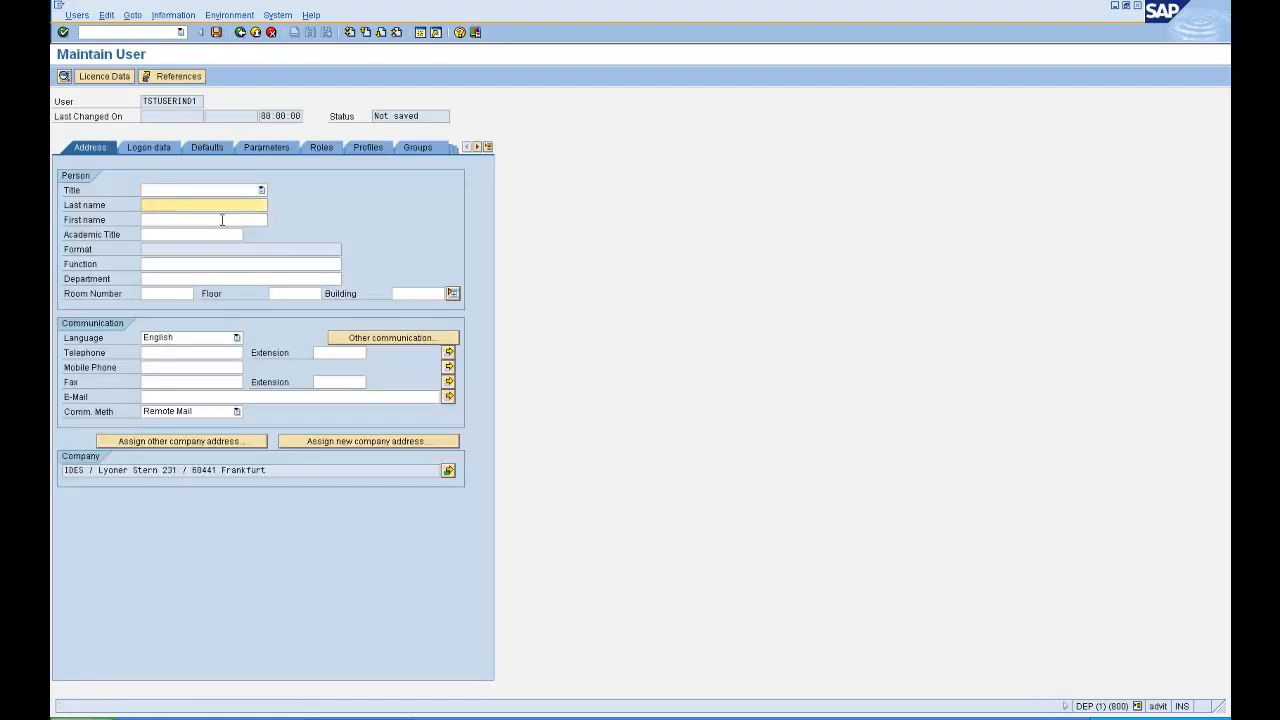
pyautogui.click(210, 228)
pyautogui.click(222, 219)
pyautogui.press('Down')
pyautogui.press('Down')
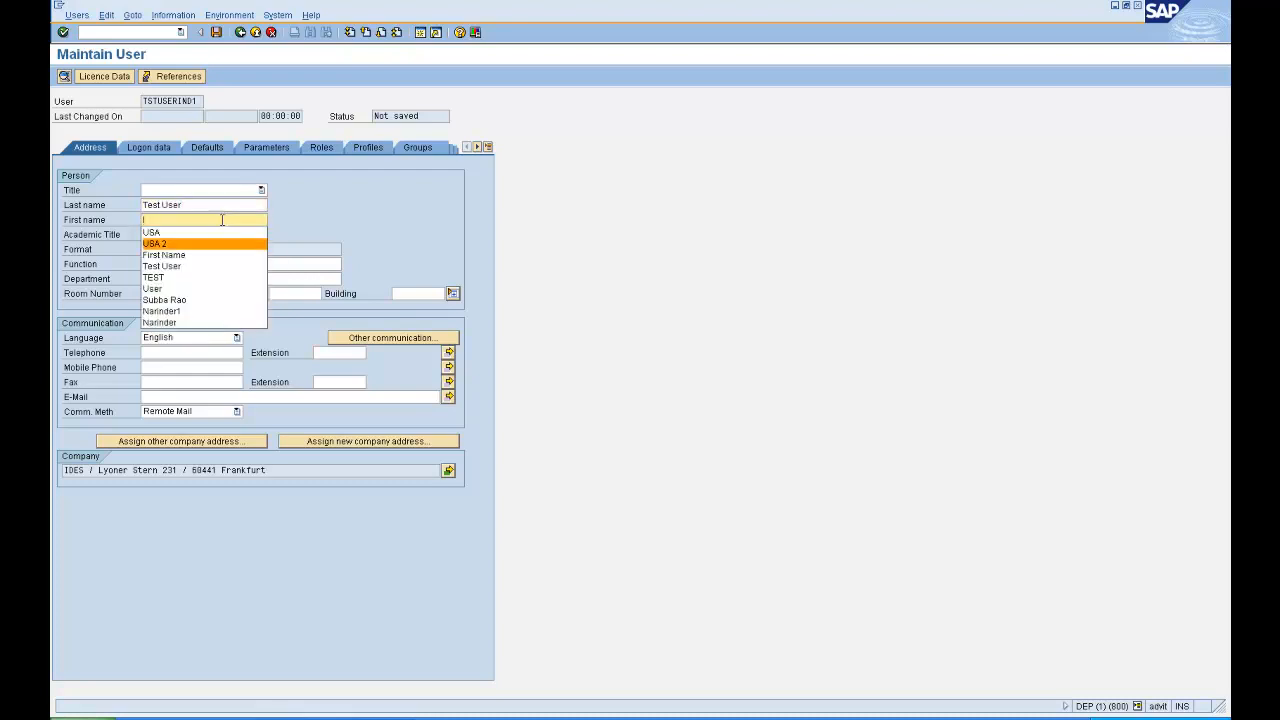
pyautogui.write('IND')
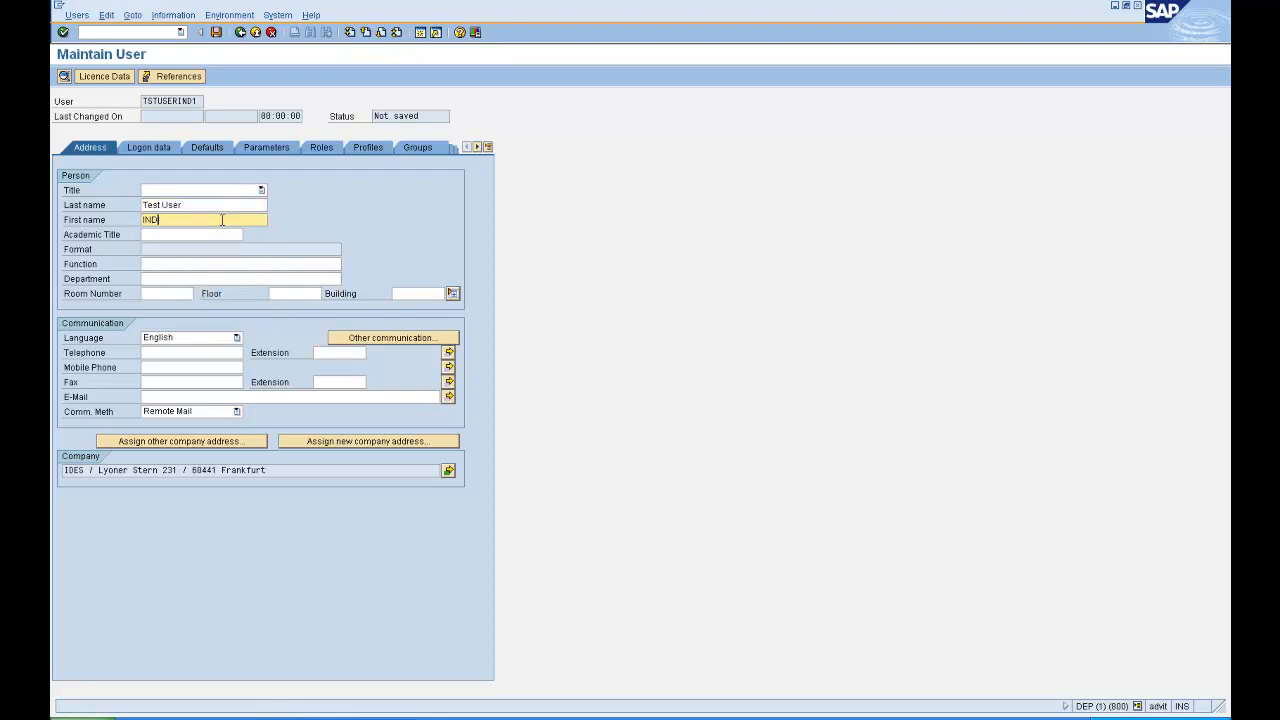
pyautogui.press('BackSpace')
pyautogui.press('BackSpace')
pyautogui.write('1')
pyautogui.press('Return')
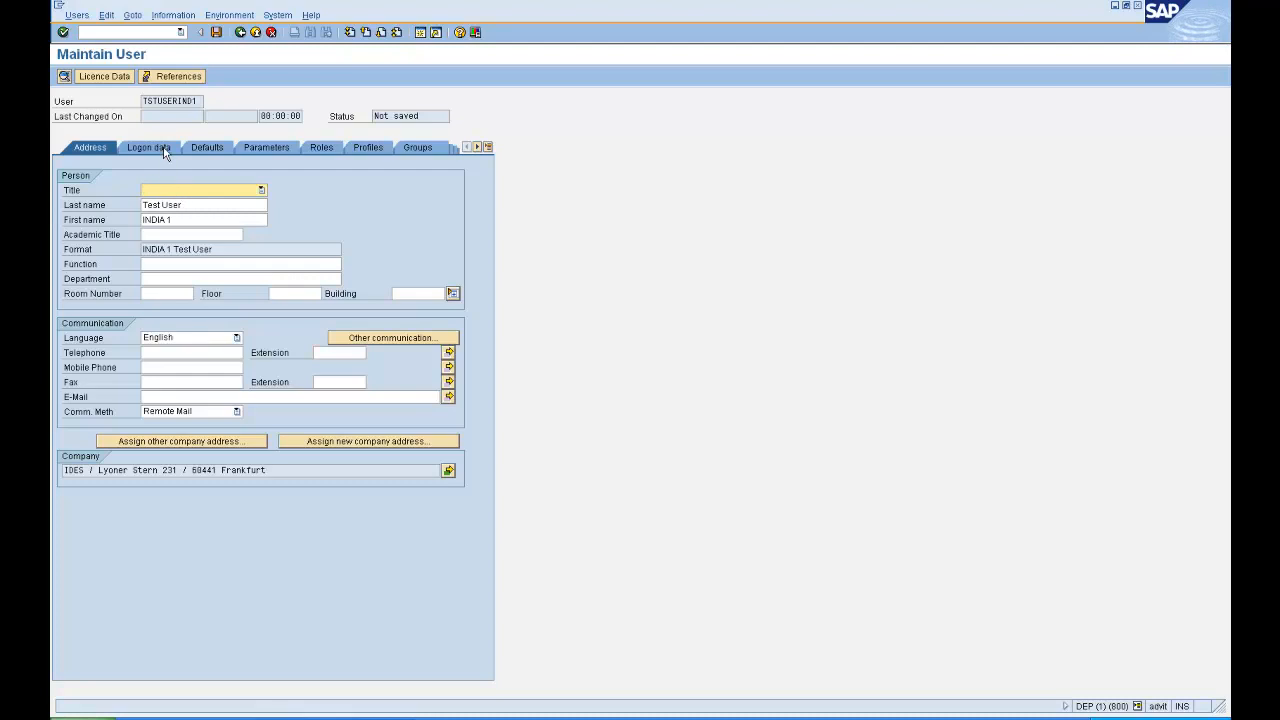
# Step: Enter and repeat the initial password for TSTUSERIND1 and assign the user group INDIA for the authorization check
pyautogui.click(163, 149)
pyautogui.click(199, 217)
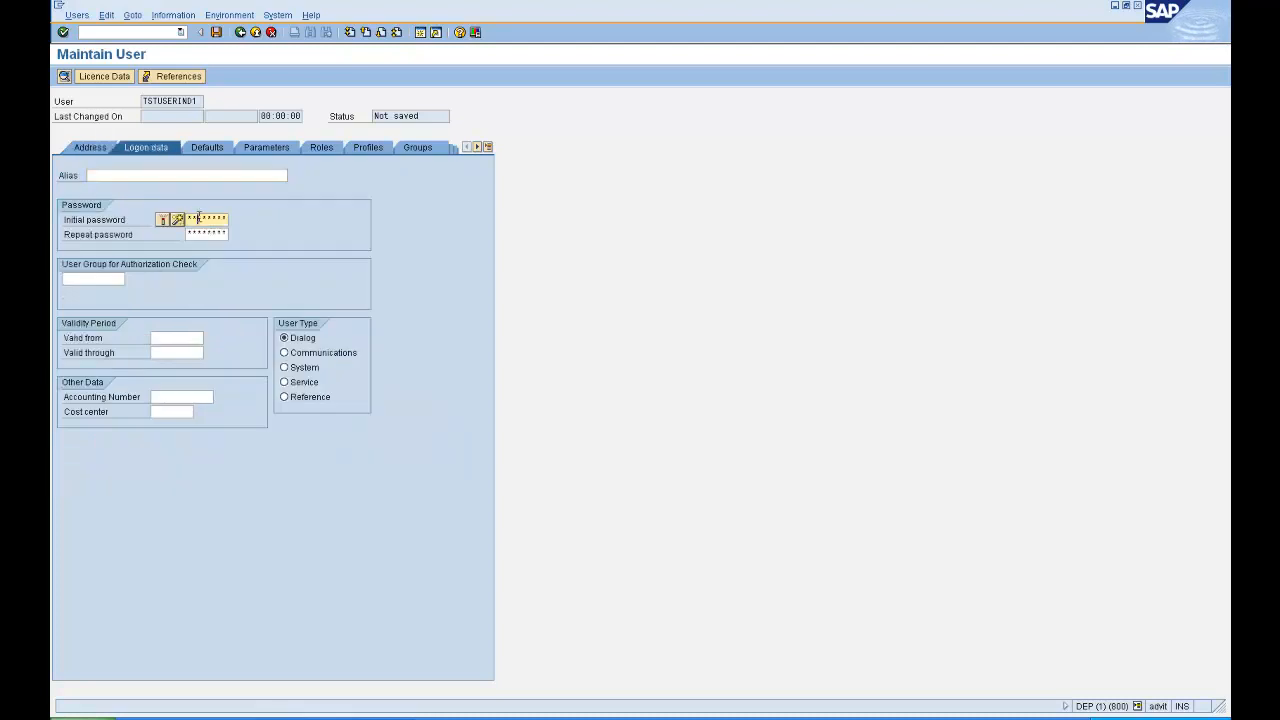
pyautogui.press('Tab')
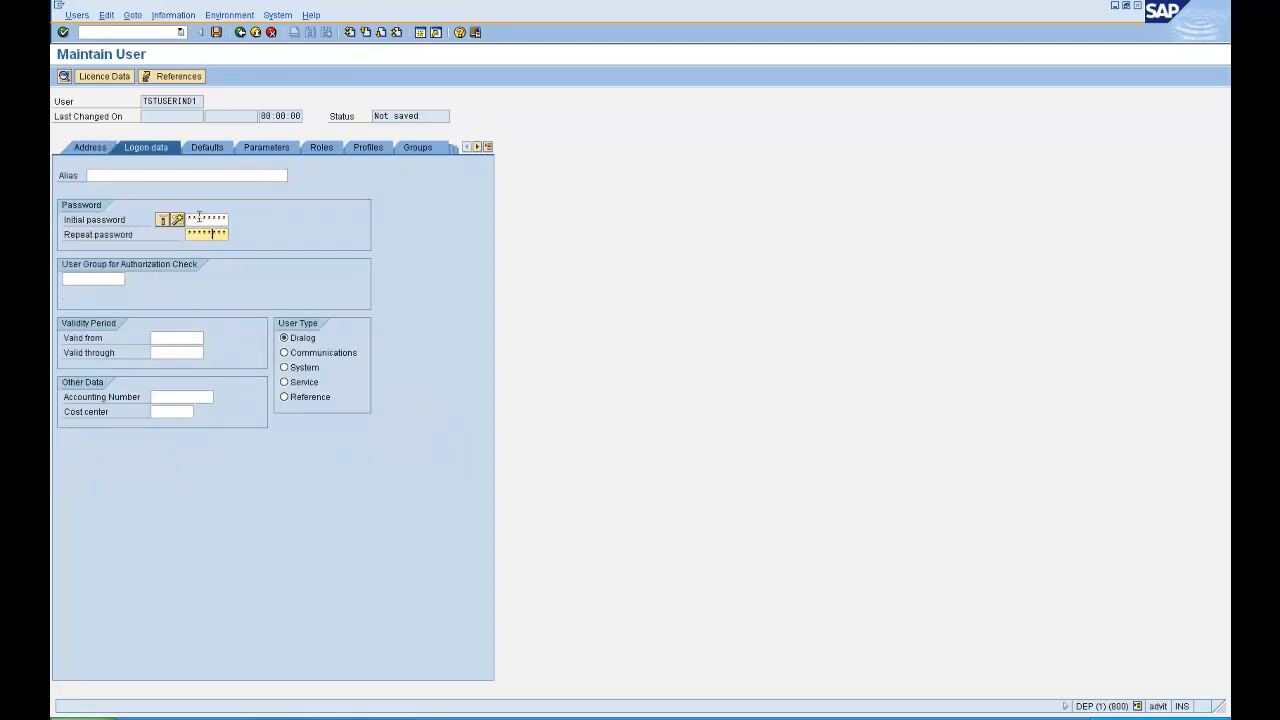
pyautogui.press('Tab')
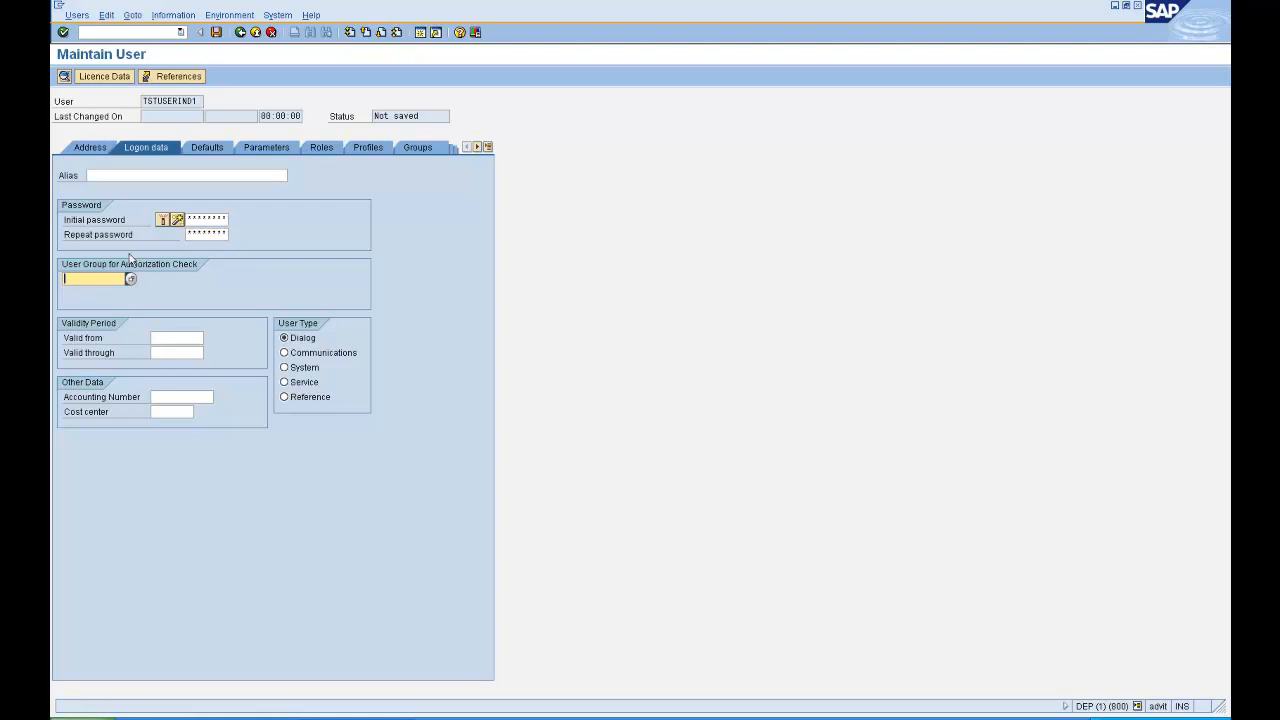
pyautogui.click(130, 280)
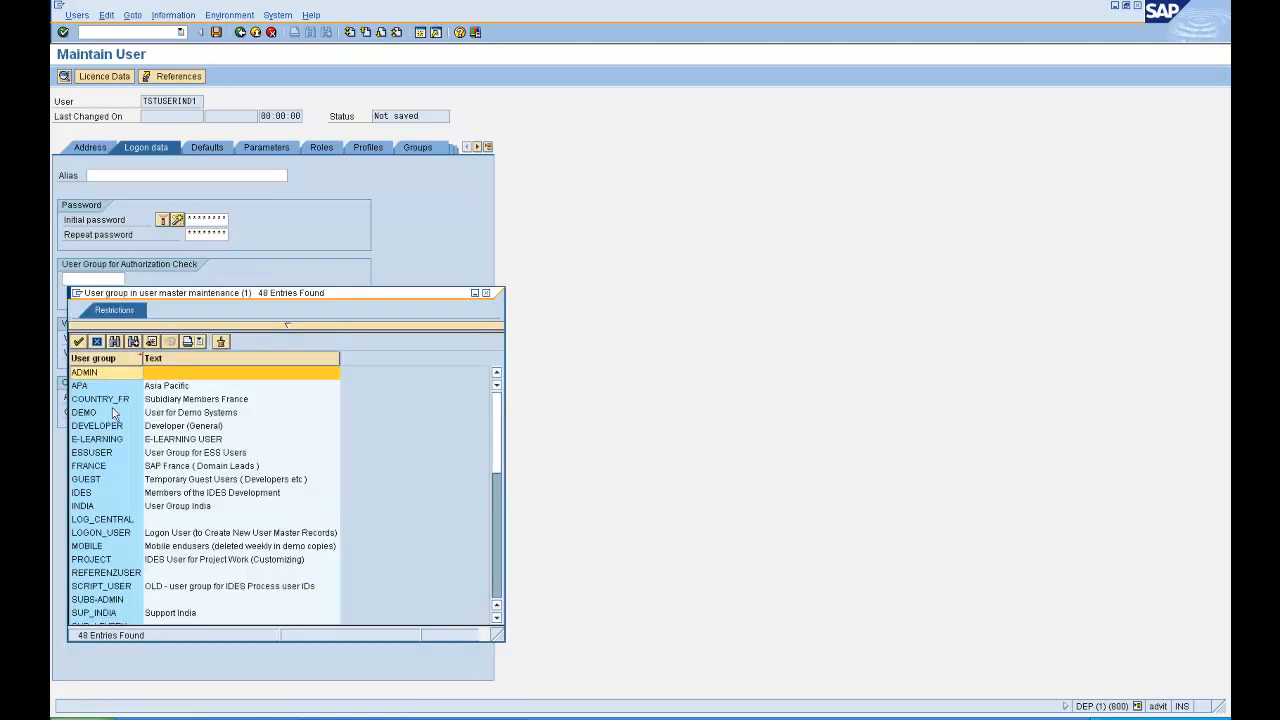
pyautogui.doubleClick(97, 506)
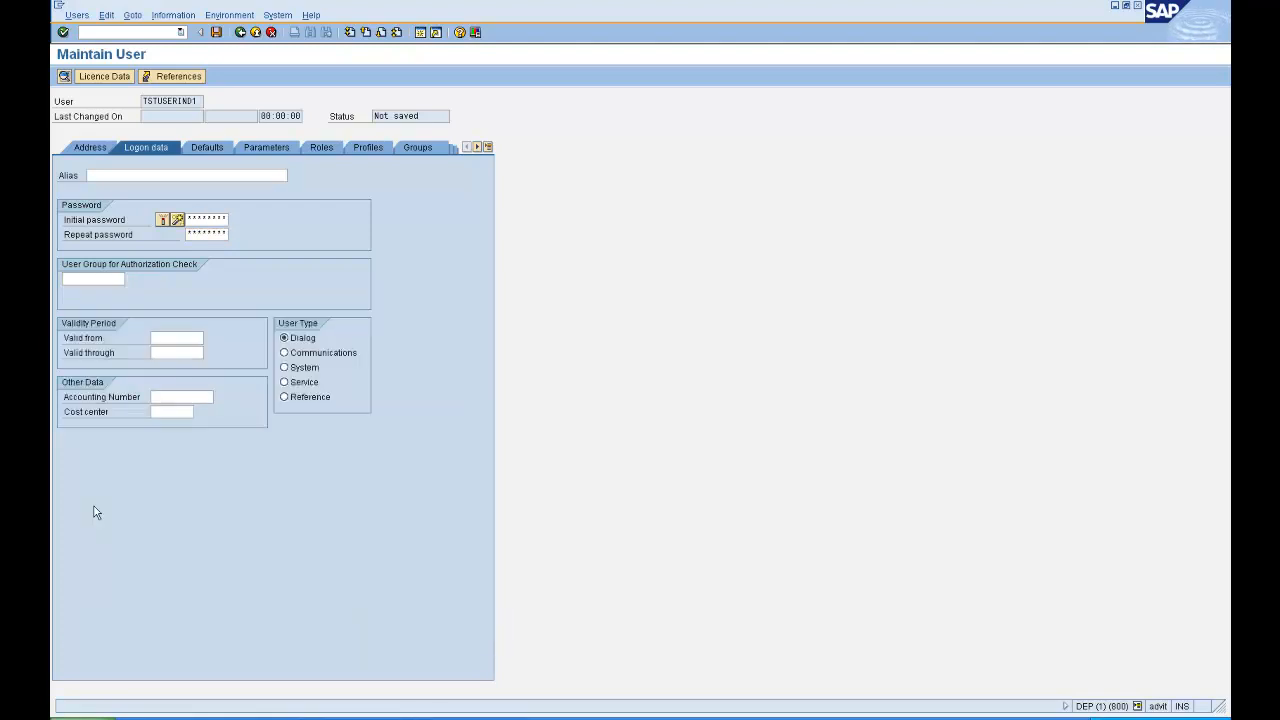
# Step: Set TSTUSERIND1's decimal notation to 1,234,567.89 and date format to MM/DD/YYYY
pyautogui.click(218, 148)
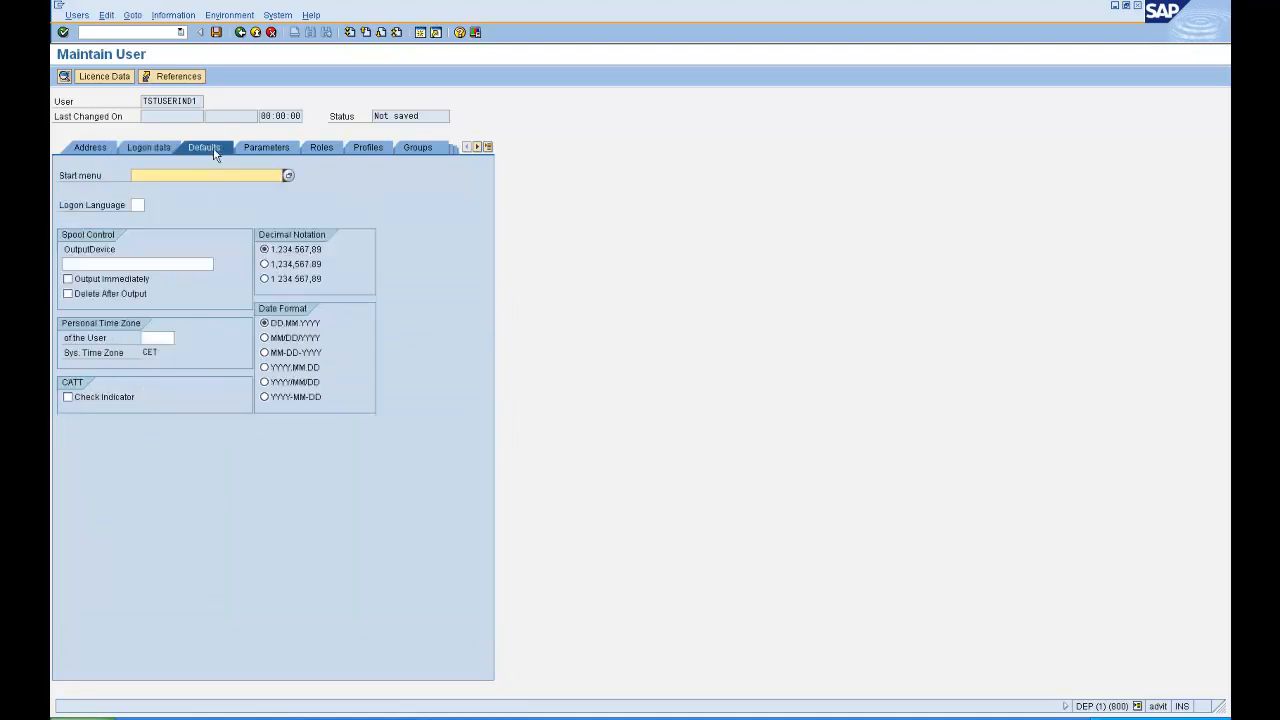
pyautogui.click(292, 266)
pyautogui.click(289, 340)
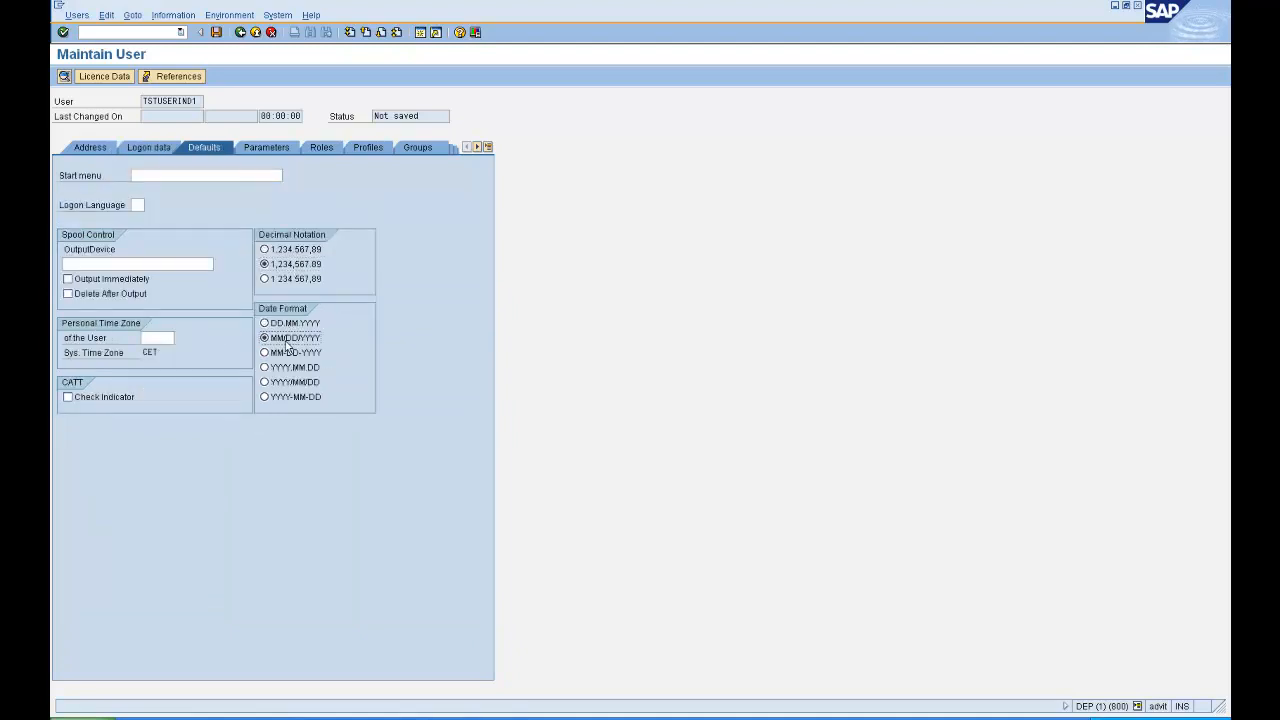
# Step: Search the single roles for z*, assign Z:GV_ROLE_PROGRAM and Z:GV_ROLE_TRACE to TSTUSERIND1, and save the user
pyautogui.click(324, 148)
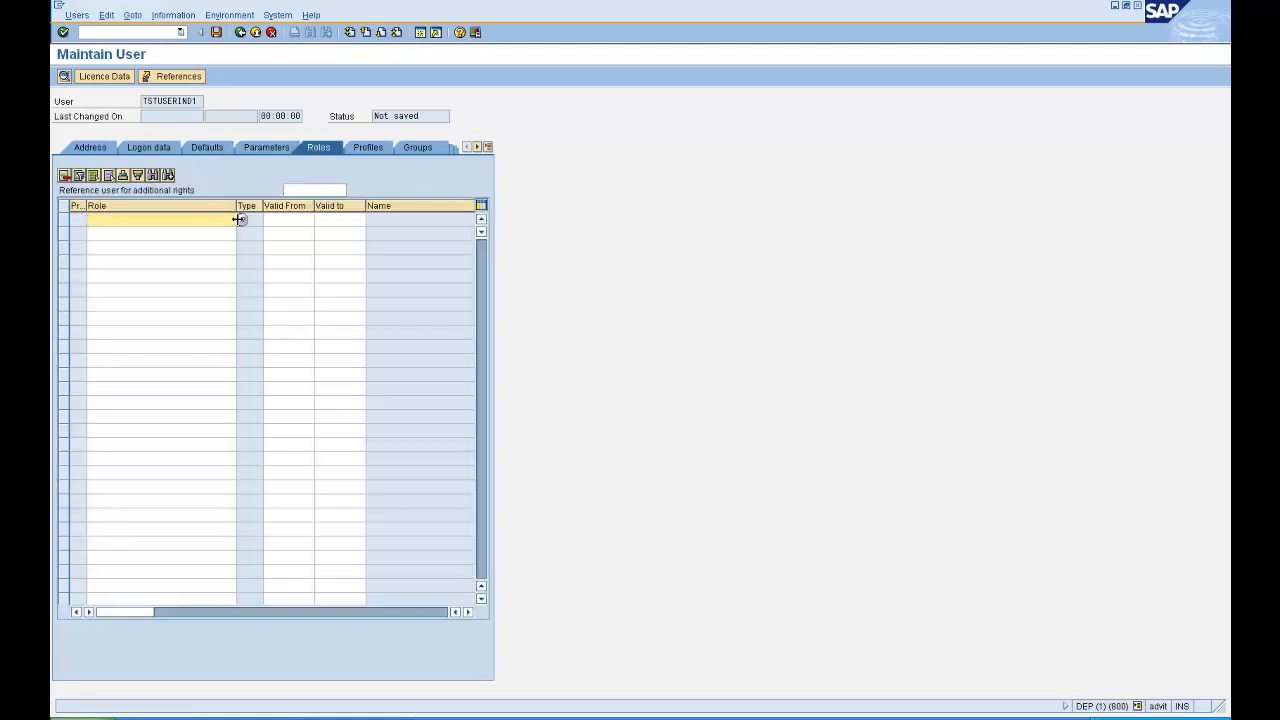
pyautogui.write('z*')
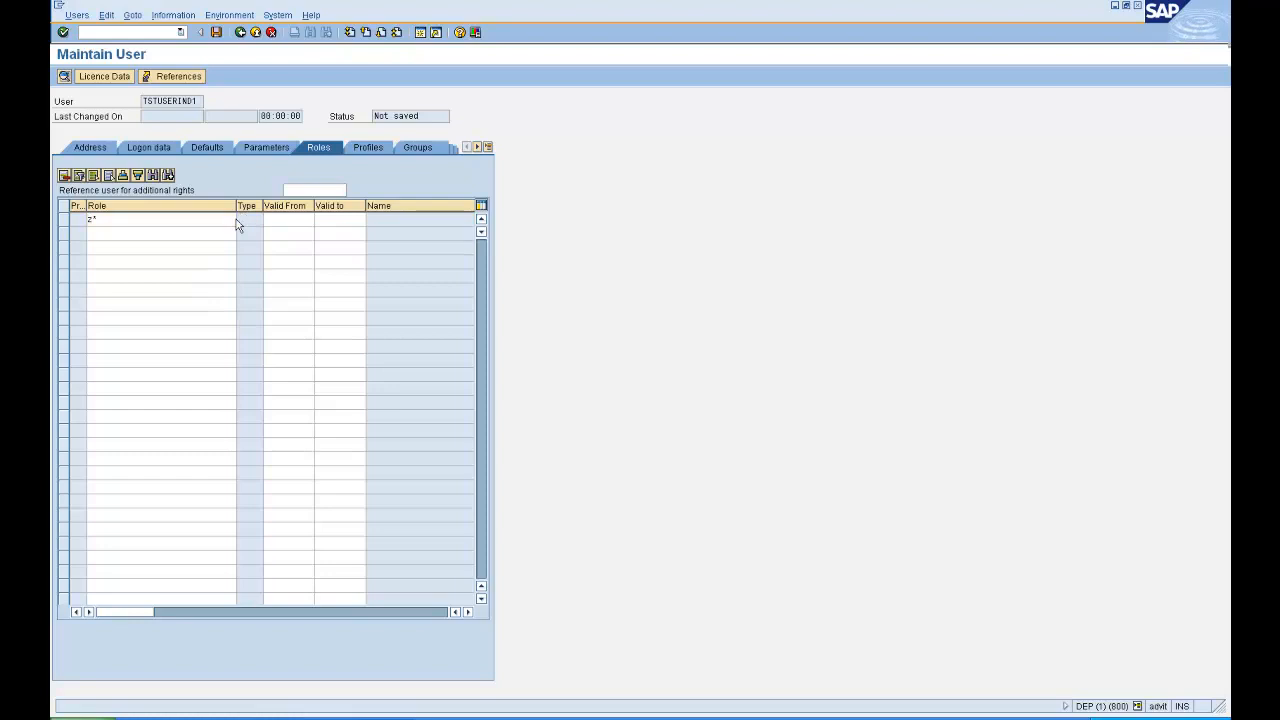
pyautogui.press('F4')
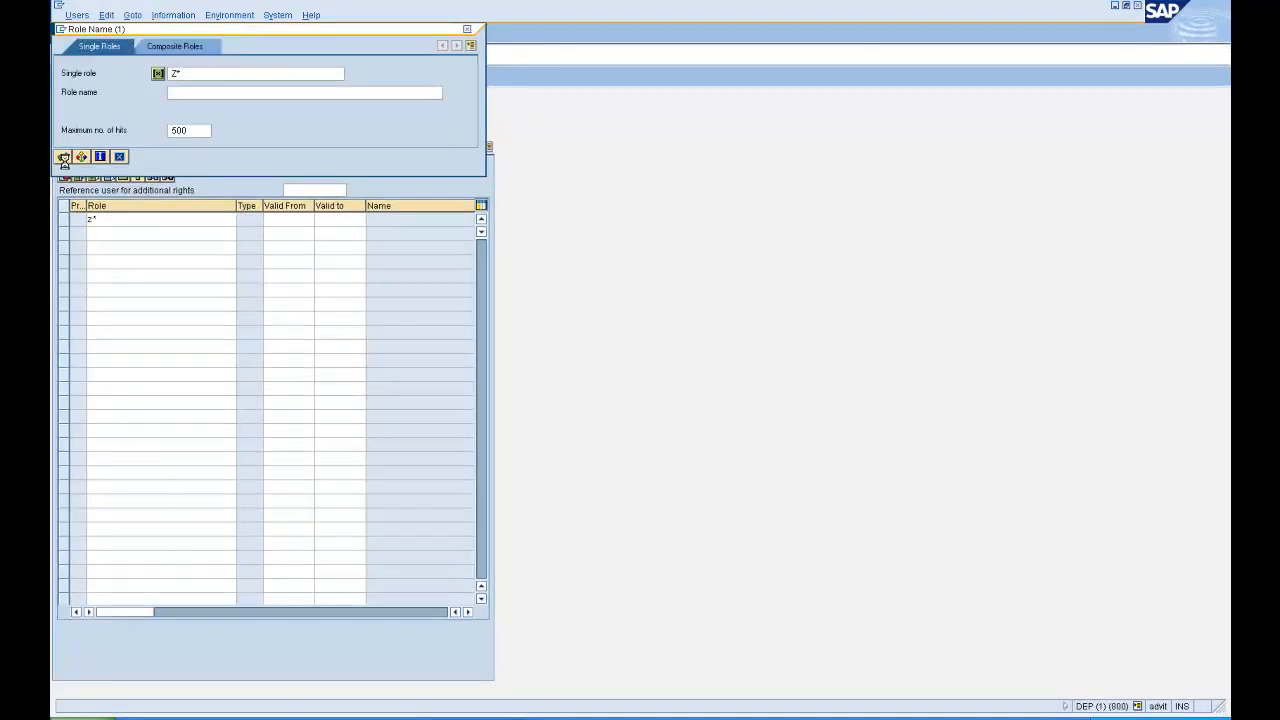
pyautogui.click(62, 157)
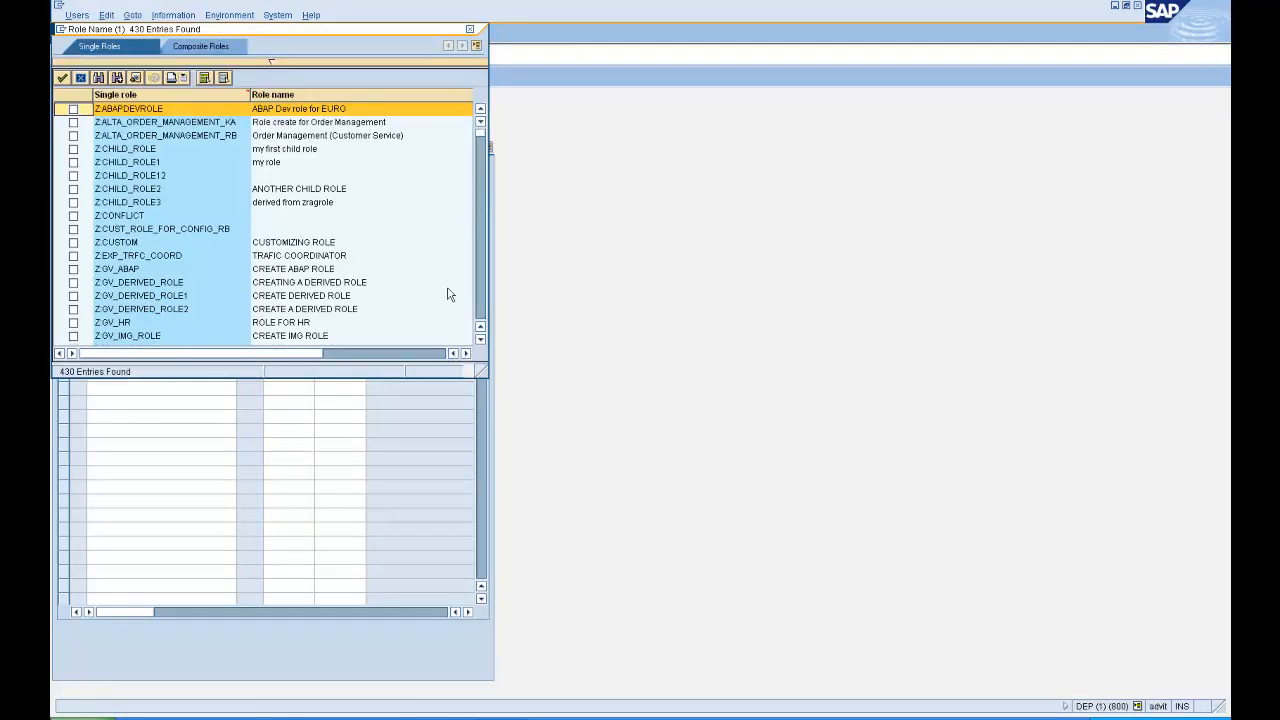
pyautogui.click(481, 285)
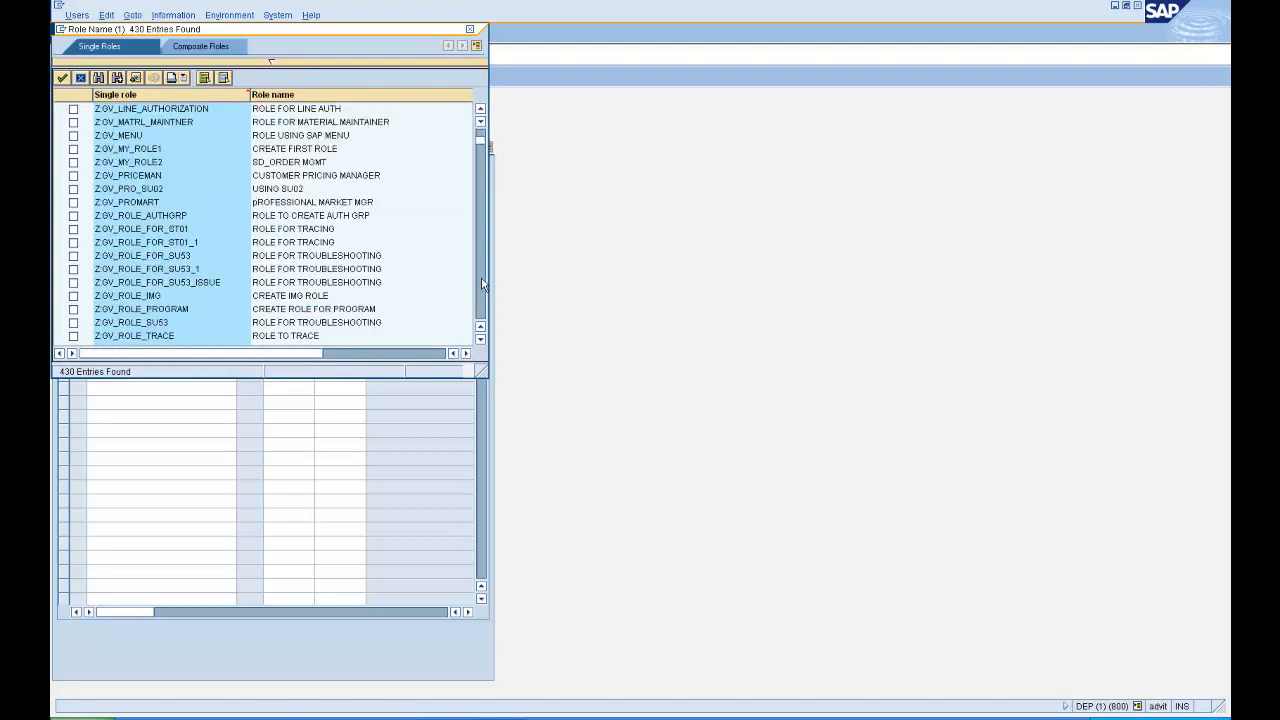
pyautogui.click(73, 336)
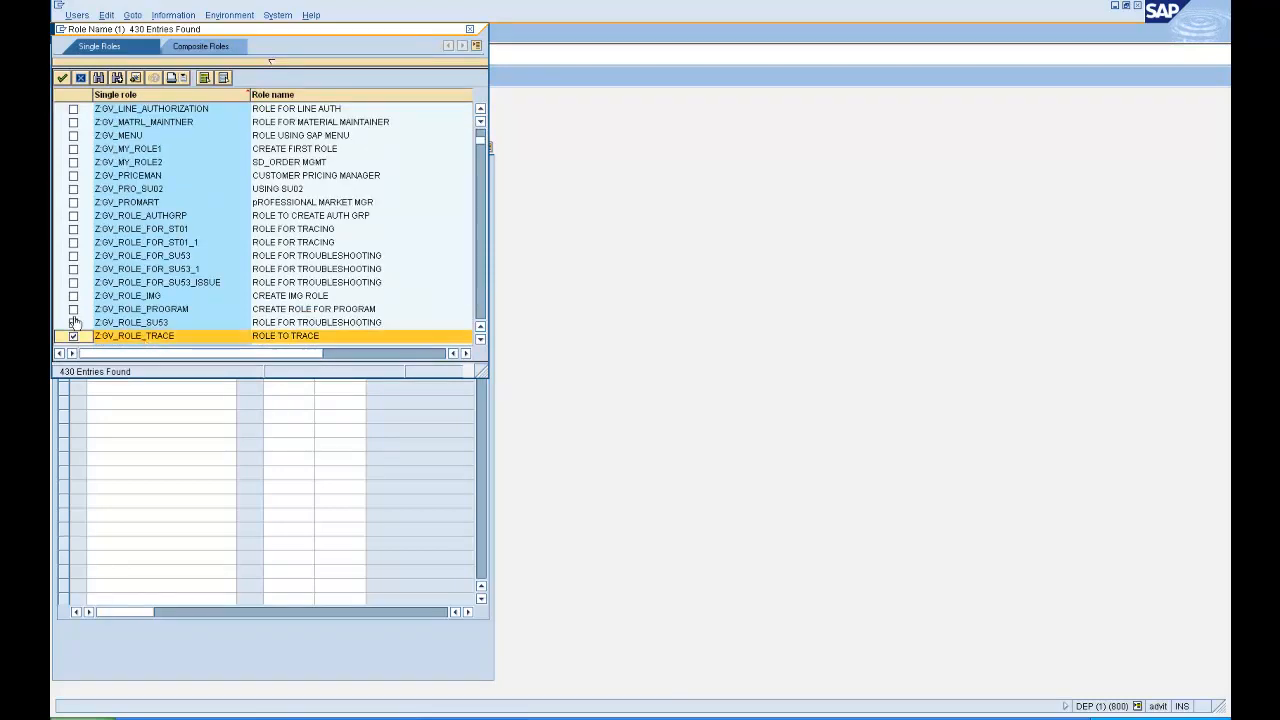
pyautogui.click(73, 310)
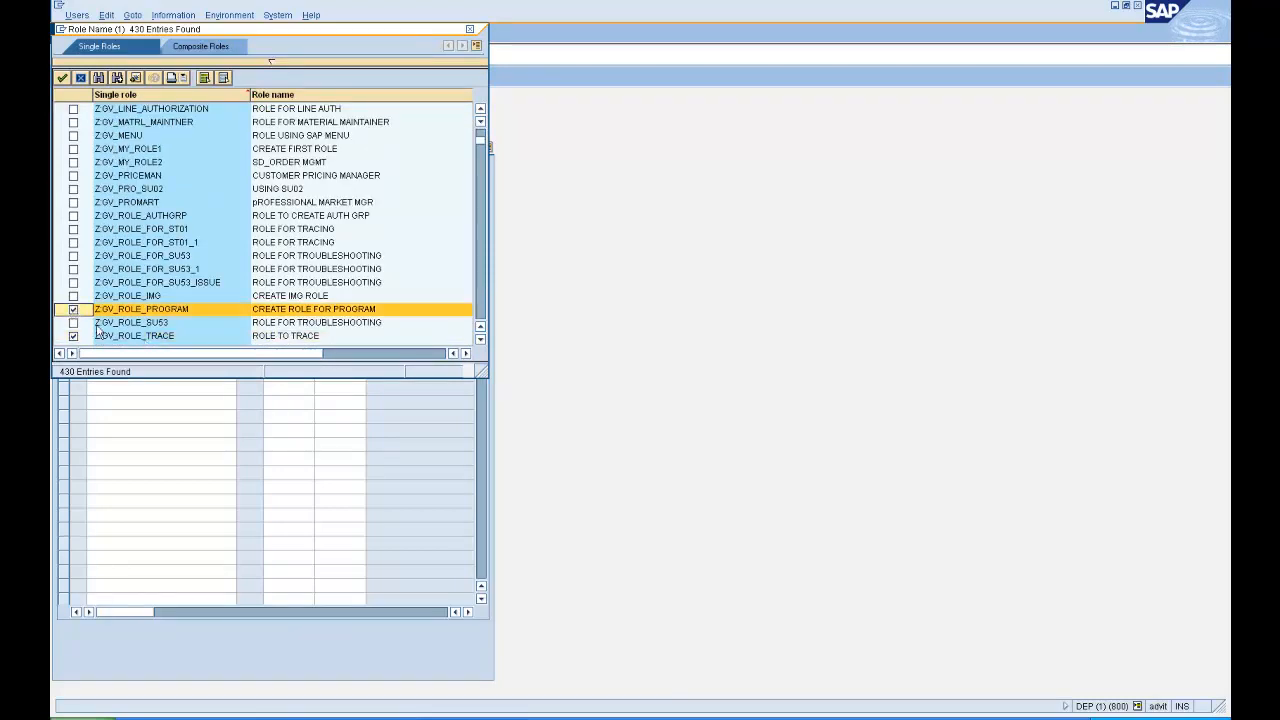
pyautogui.click(62, 77)
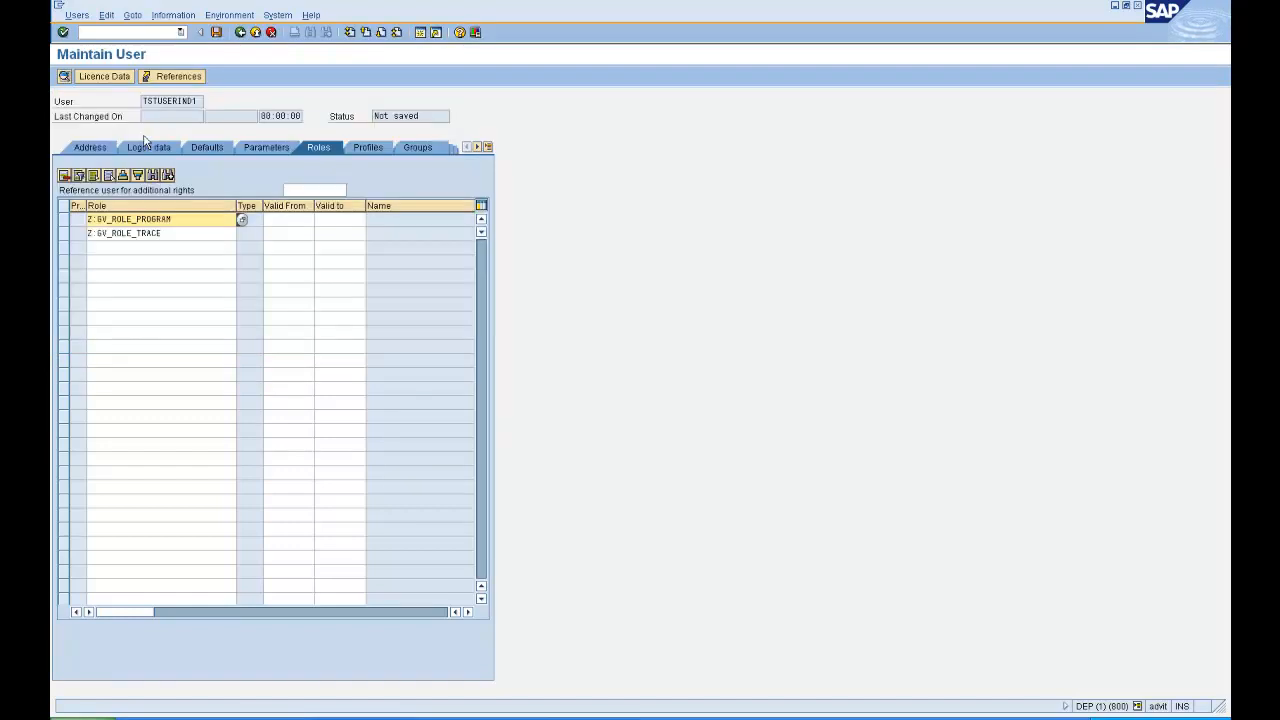
pyautogui.press('Return')
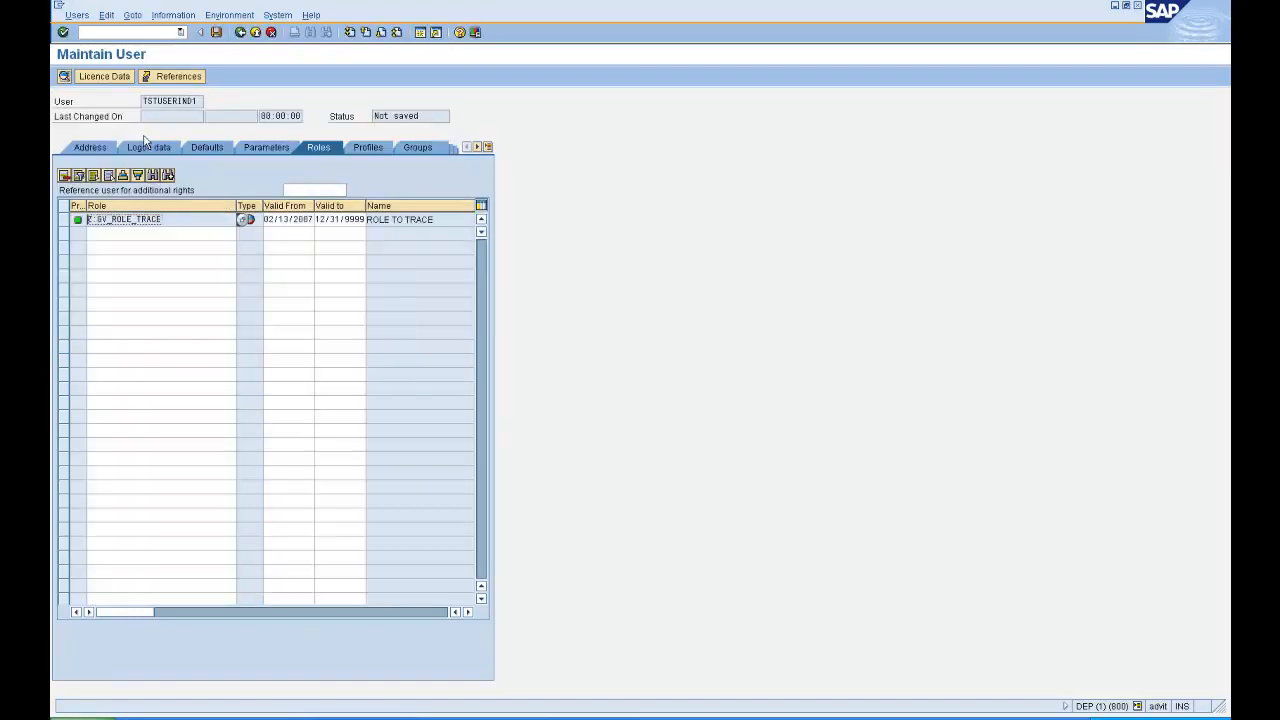
pyautogui.click(151, 233)
pyautogui.click(216, 32)
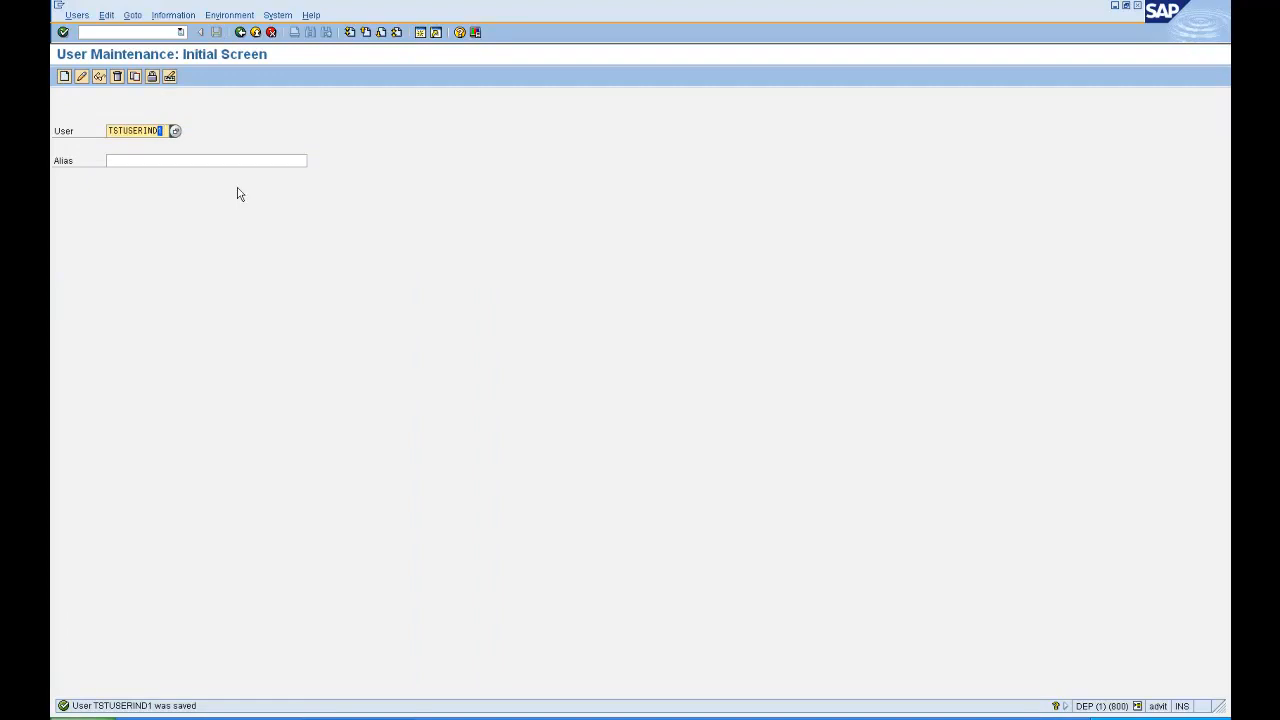
# Step: Create the user TSTUSERIND2 with last name Test User and first name INDIA 2
pyautogui.click(64, 76)
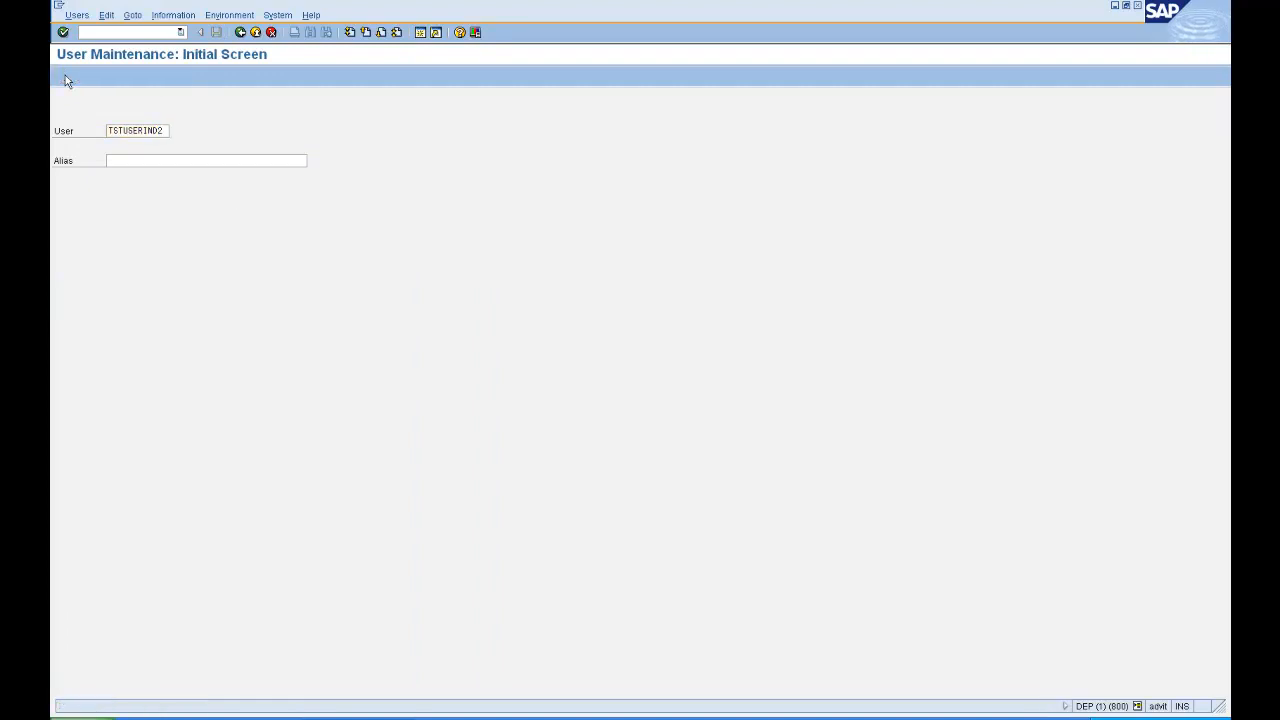
pyautogui.click(204, 204)
pyautogui.press('Down')
pyautogui.press('Tab')
pyautogui.write('INDIA 2')
pyautogui.press('Return')
# Step: Enter and repeat the initial password for TSTUSERIND2 and assign the user group INDIA for the authorization check
pyautogui.click(171, 151)
pyautogui.click(206, 220)
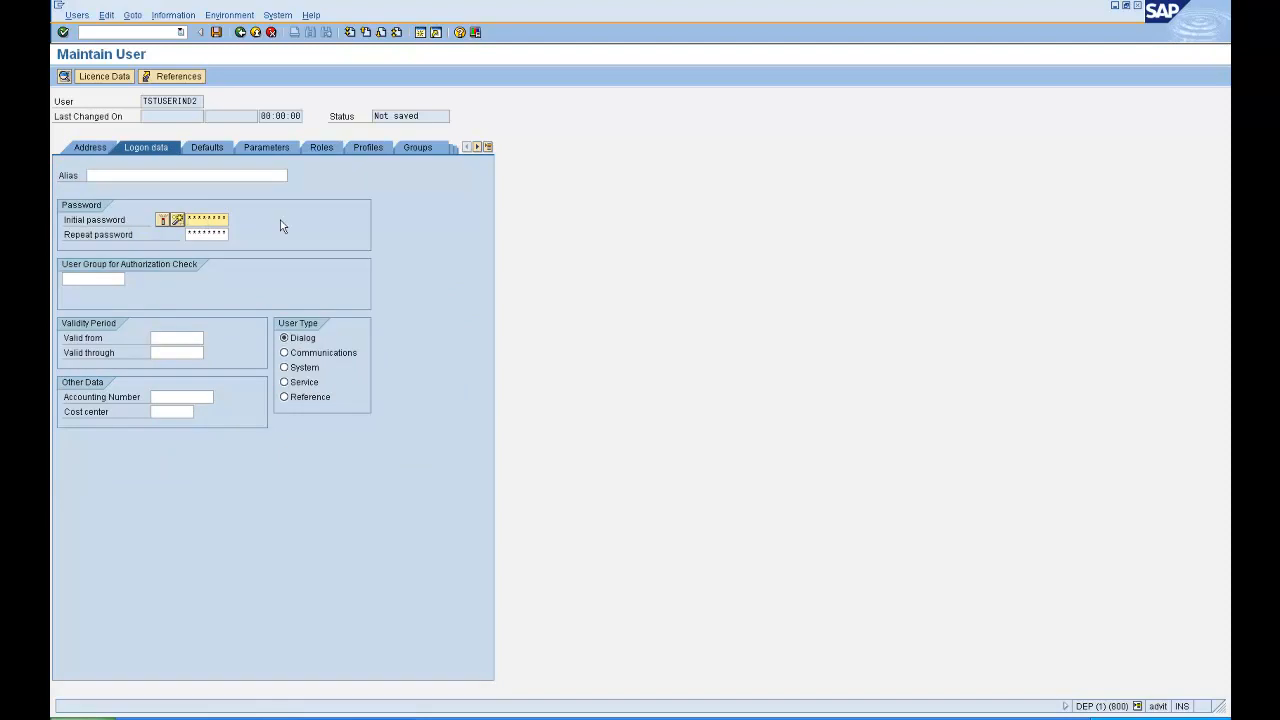
pyautogui.press('Tab')
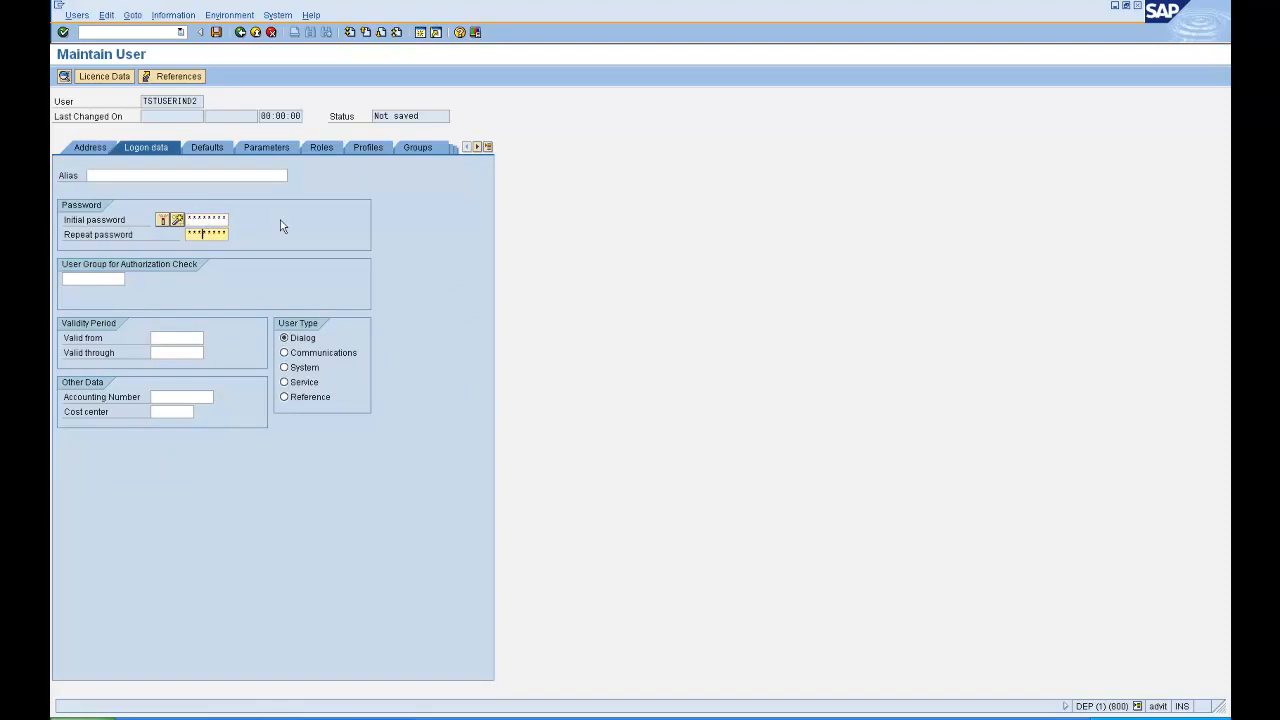
pyautogui.press('Tab')
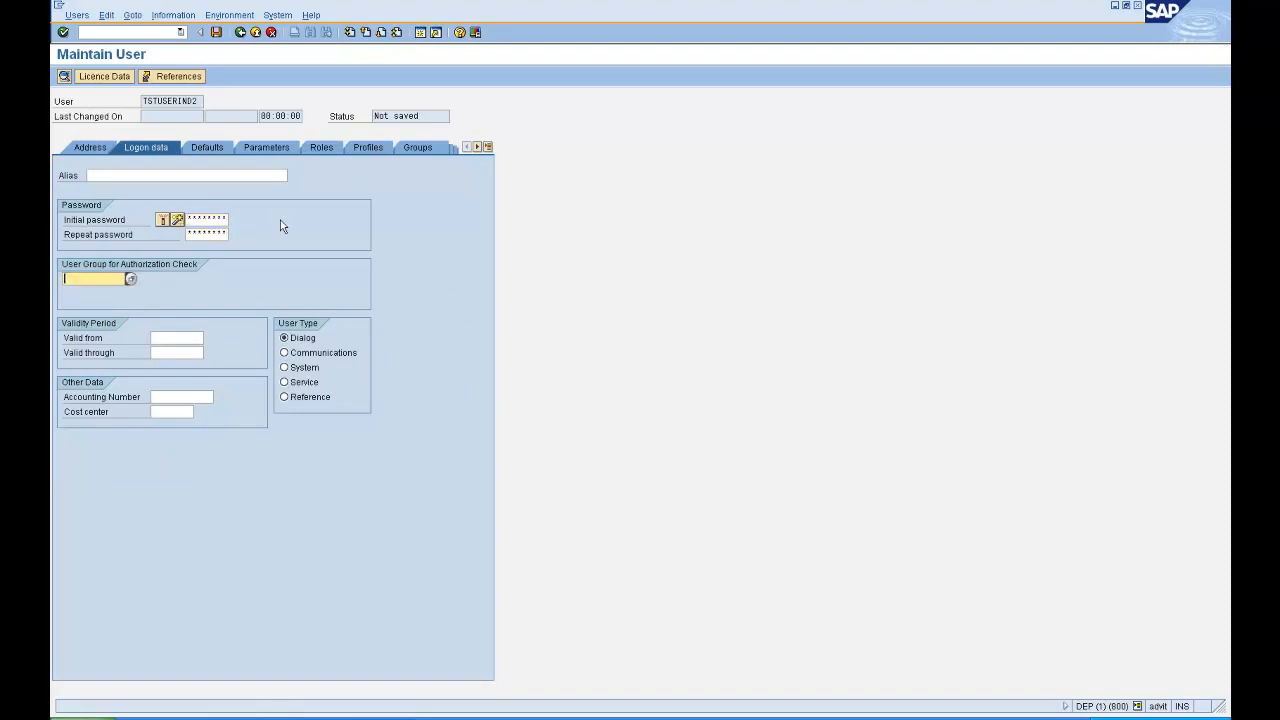
pyautogui.click(130, 279)
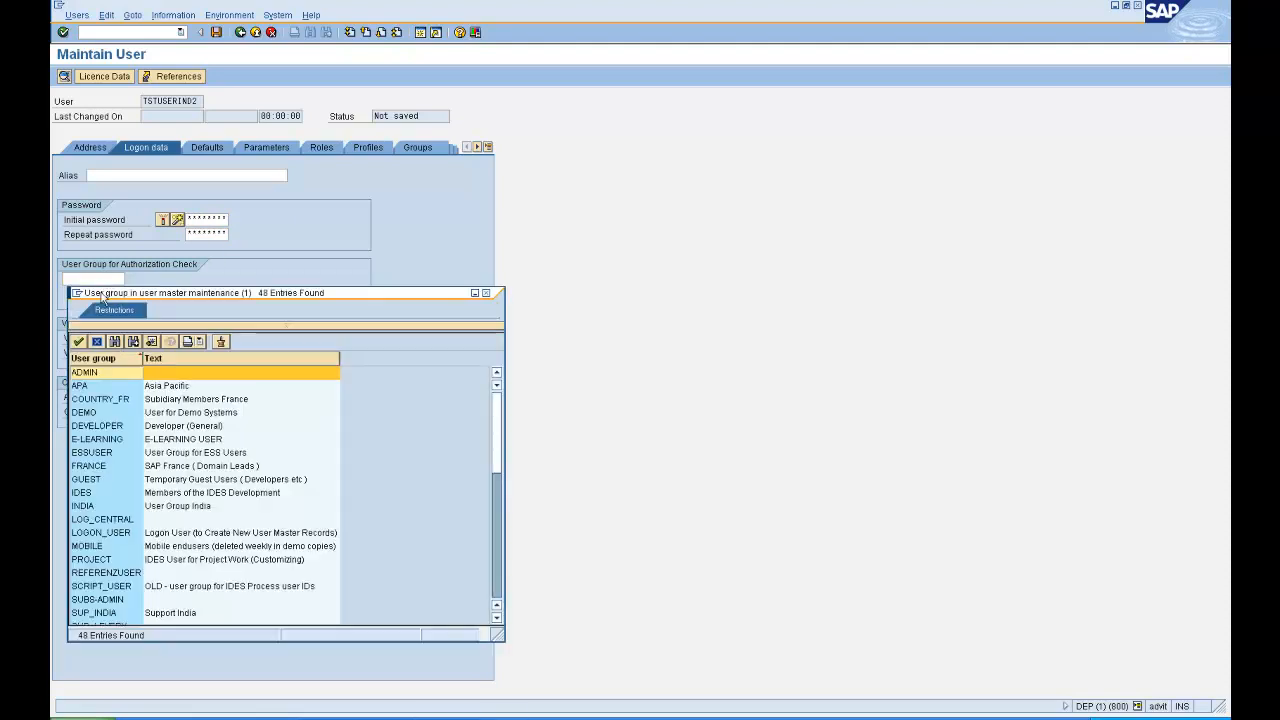
pyautogui.doubleClick(85, 506)
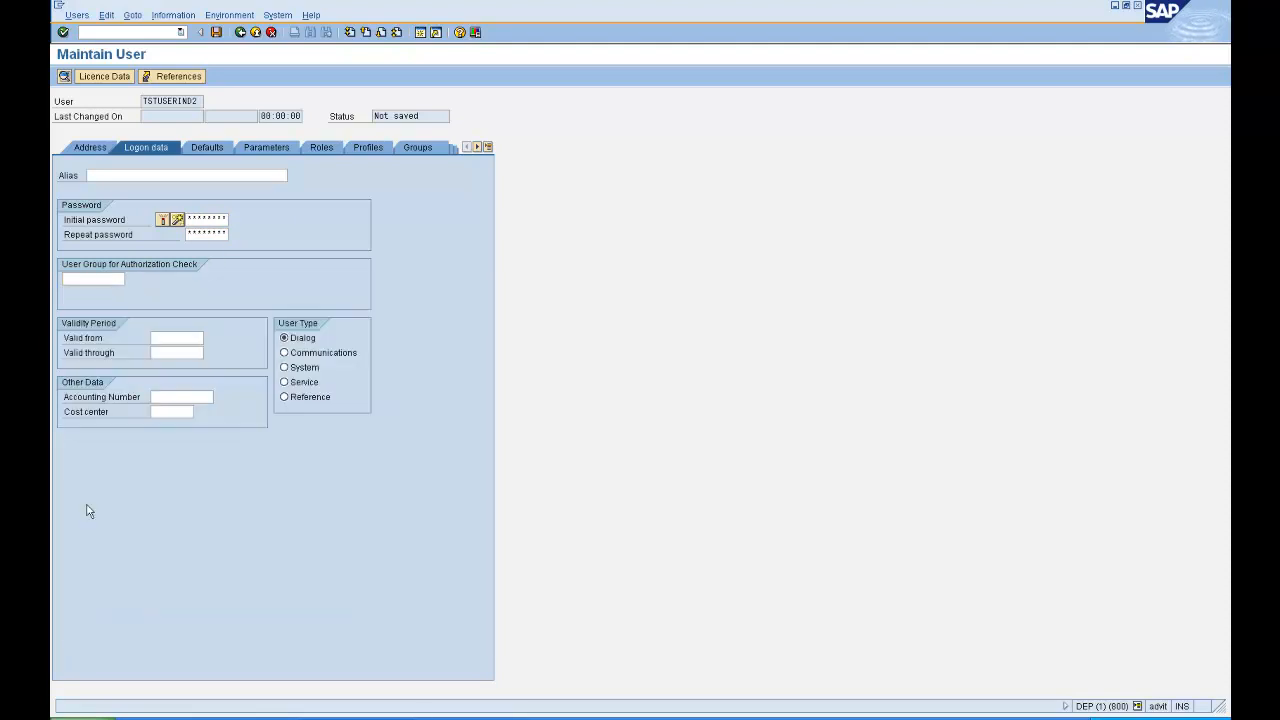
# Step: Set TSTUSERIND2's decimal notation to 1,234,567.89 and date format to MM/DD/YYYY
pyautogui.click(226, 150)
pyautogui.click(278, 266)
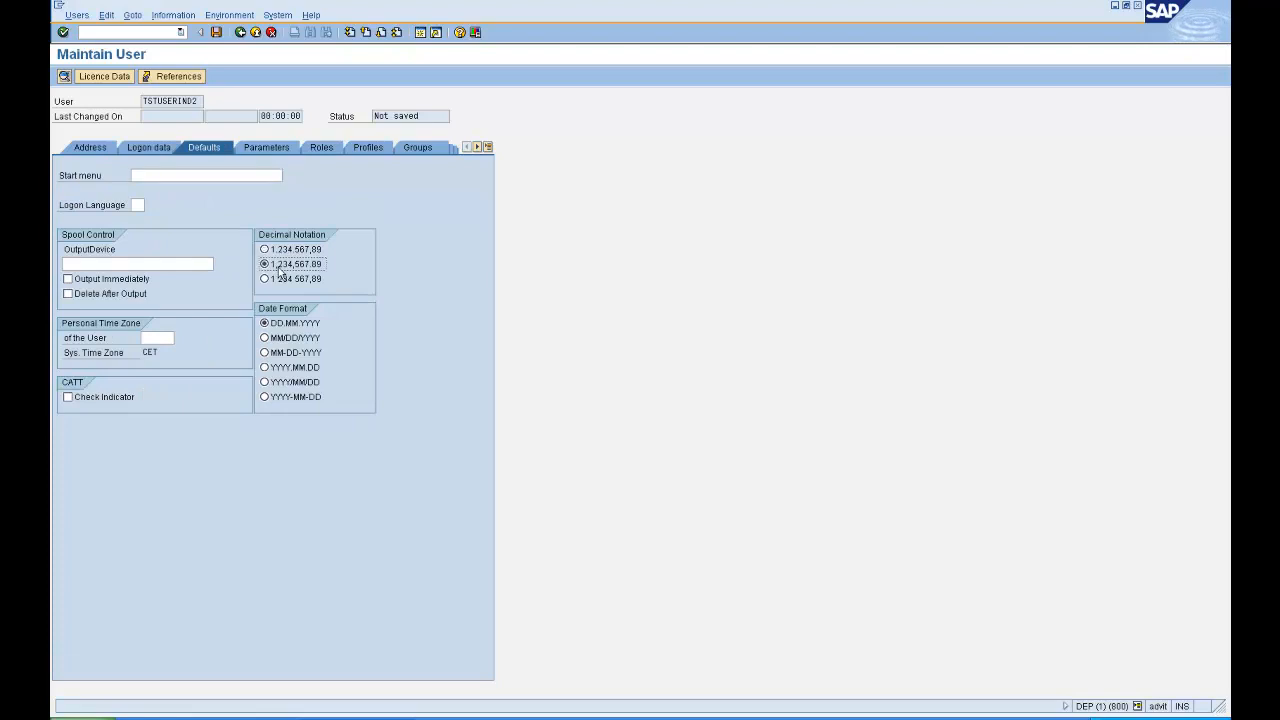
pyautogui.click(266, 338)
# Step: Search the single roles for z*, assign Z:NAR_SA38_ROLE and Z:NAR_SE16_ROLE to TSTUSERIND2, and save the user
pyautogui.click(321, 150)
pyautogui.write('z*')
pyautogui.click(240, 218)
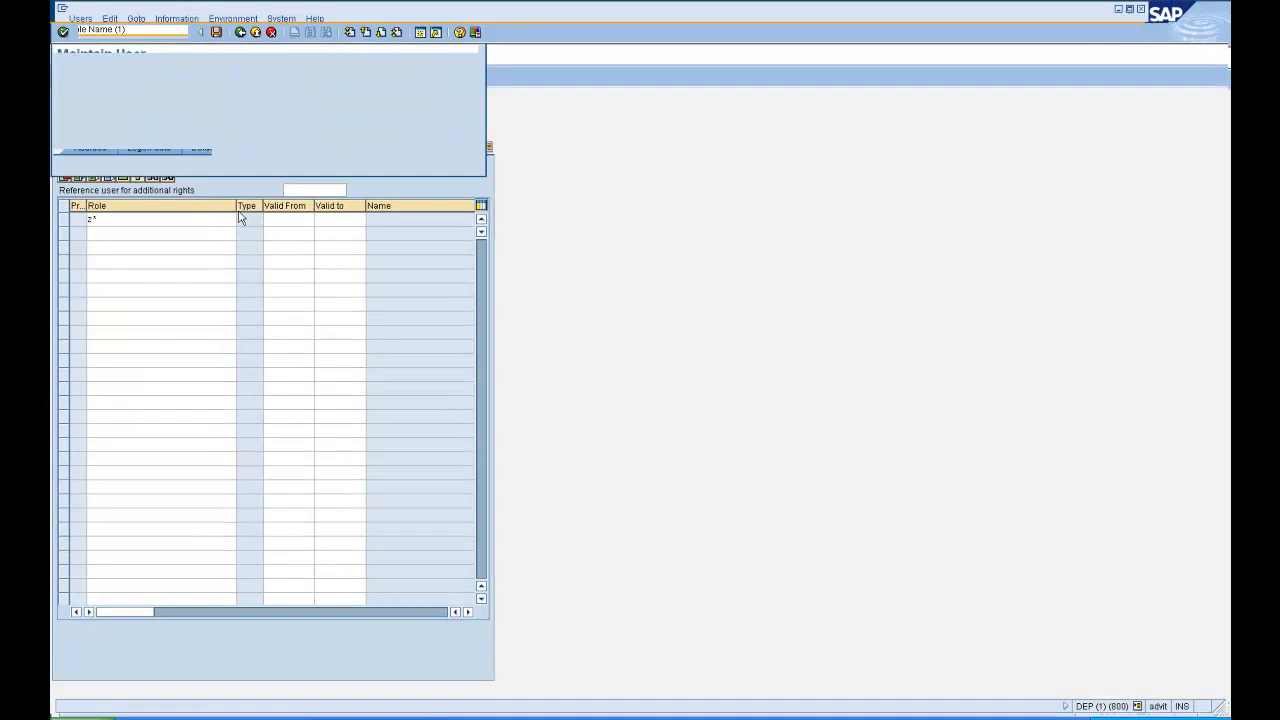
pyautogui.click(62, 158)
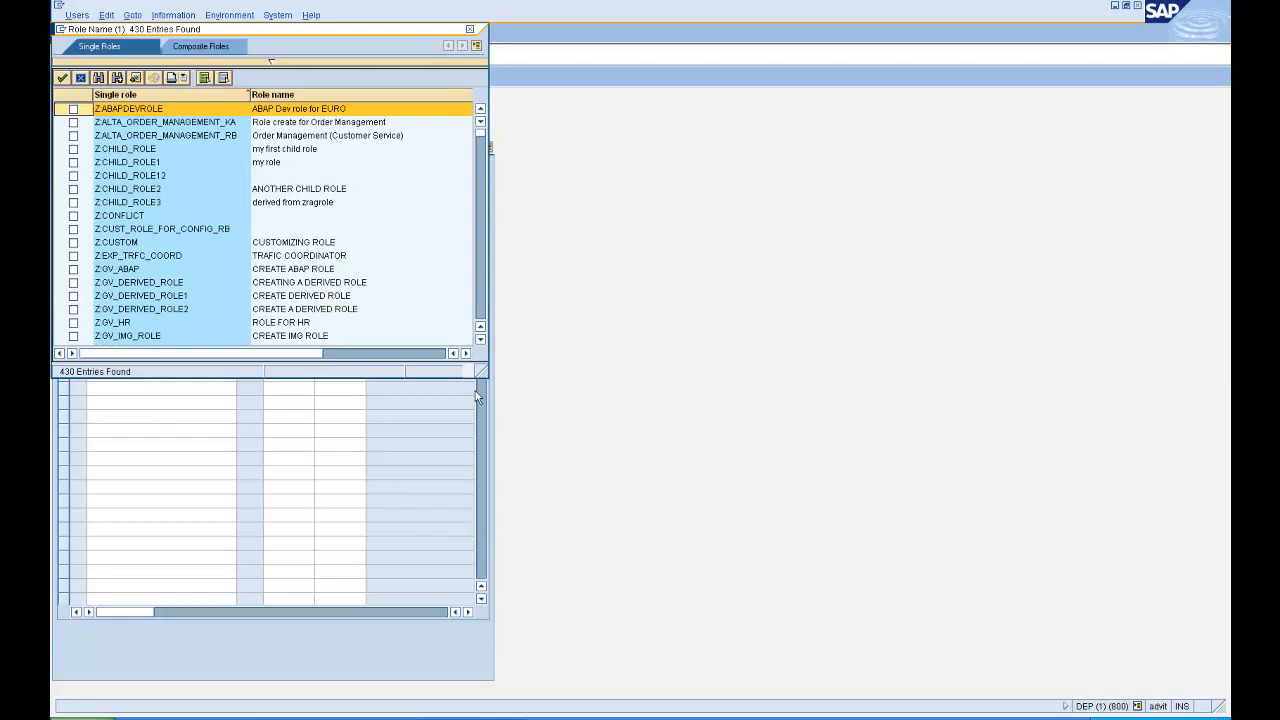
pyautogui.click(480, 305)
pyautogui.click(480, 305)
pyautogui.click(480, 305)
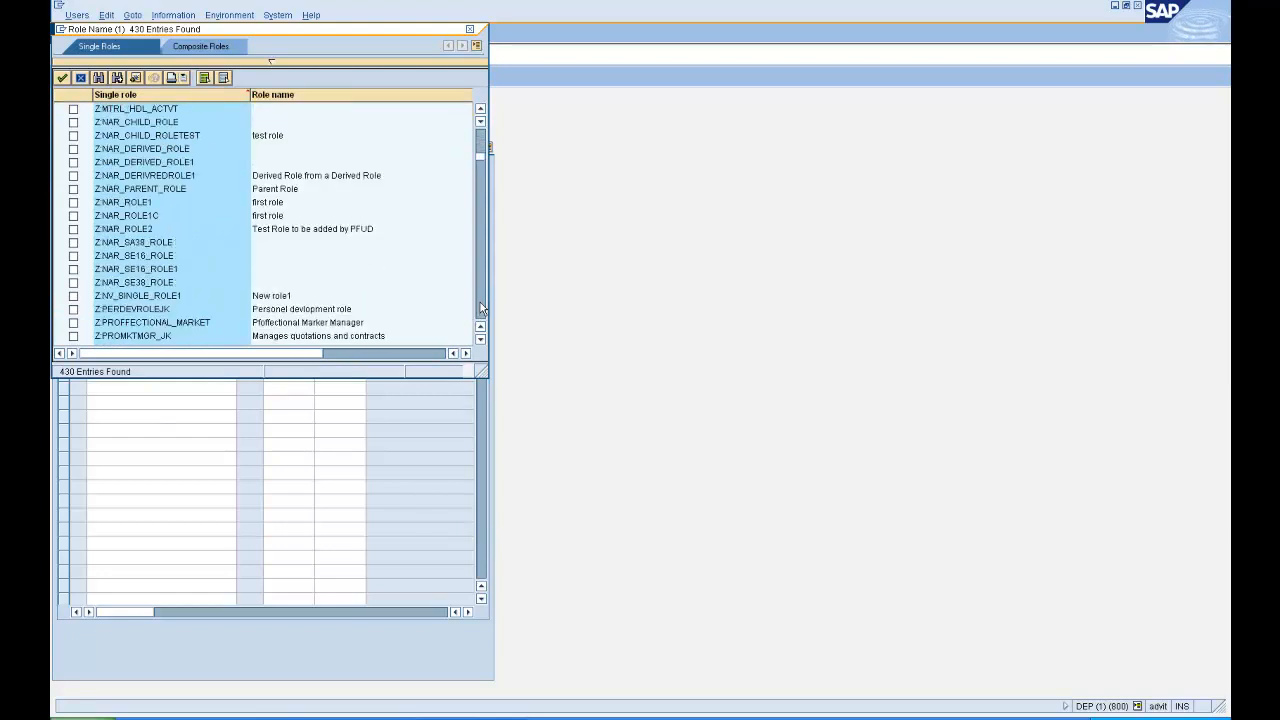
pyautogui.click(73, 242)
pyautogui.click(74, 258)
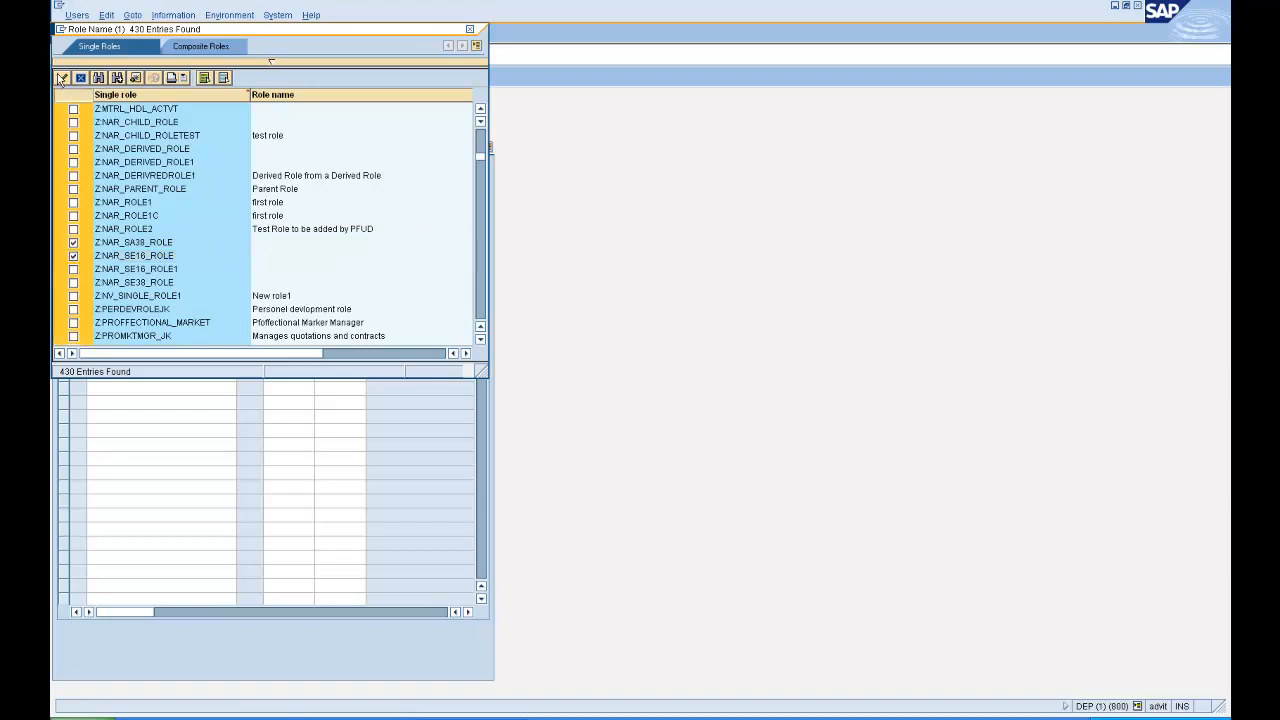
pyautogui.click(61, 78)
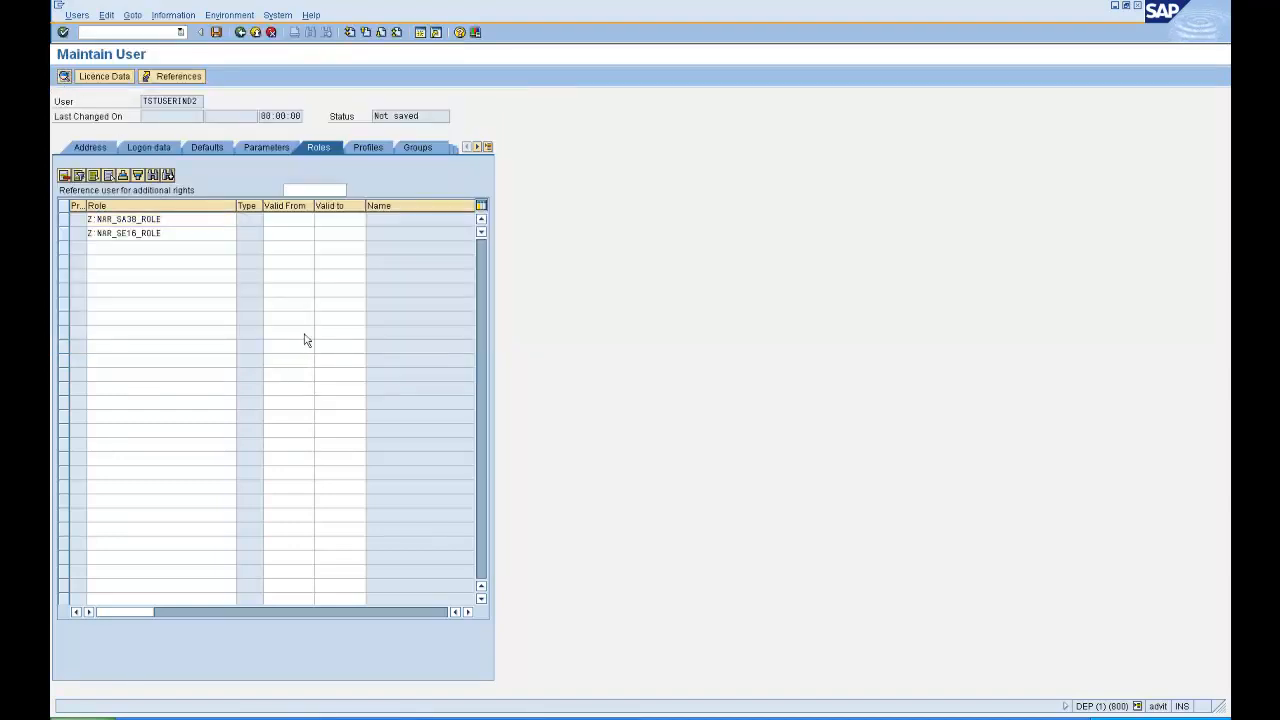
pyautogui.click(216, 32)
# Step: Replace the user ID with USERADMIND for the India administrator user
pyautogui.doubleClick(160, 135)
pyautogui.press('Delete')
pyautogui.press('Down')
pyautogui.press('Down')
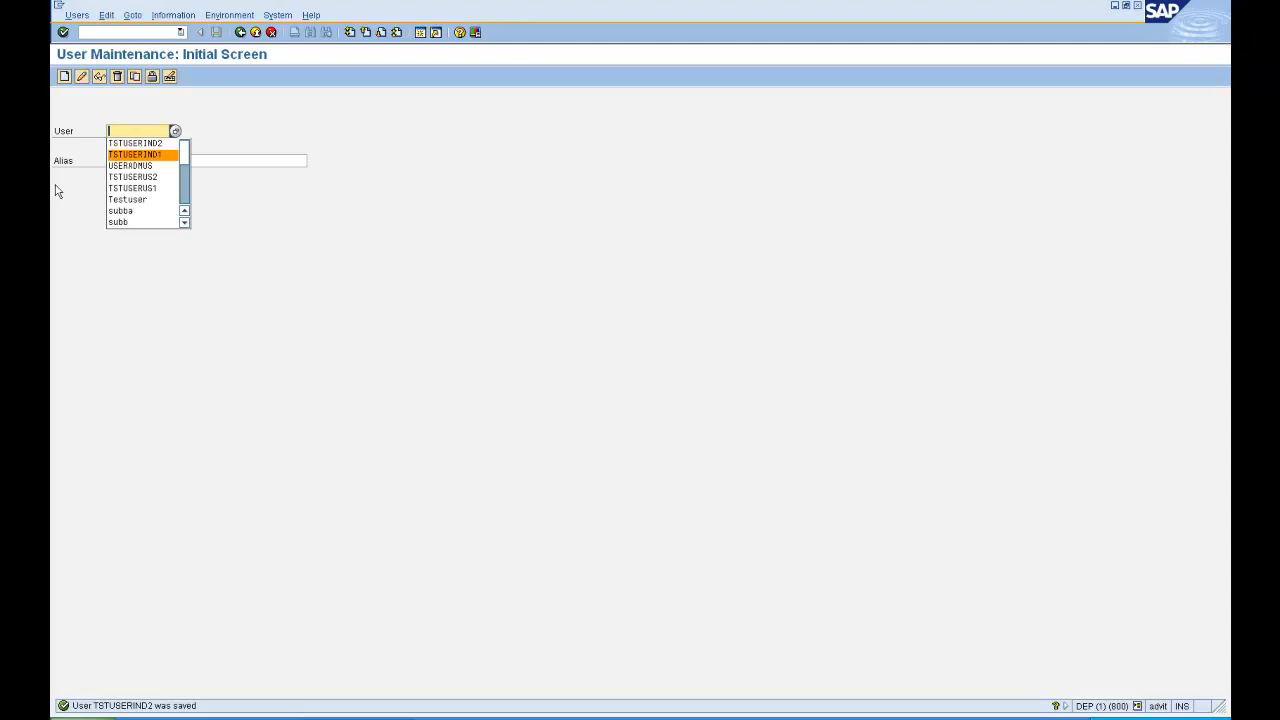
pyautogui.write('USERADMUIND')
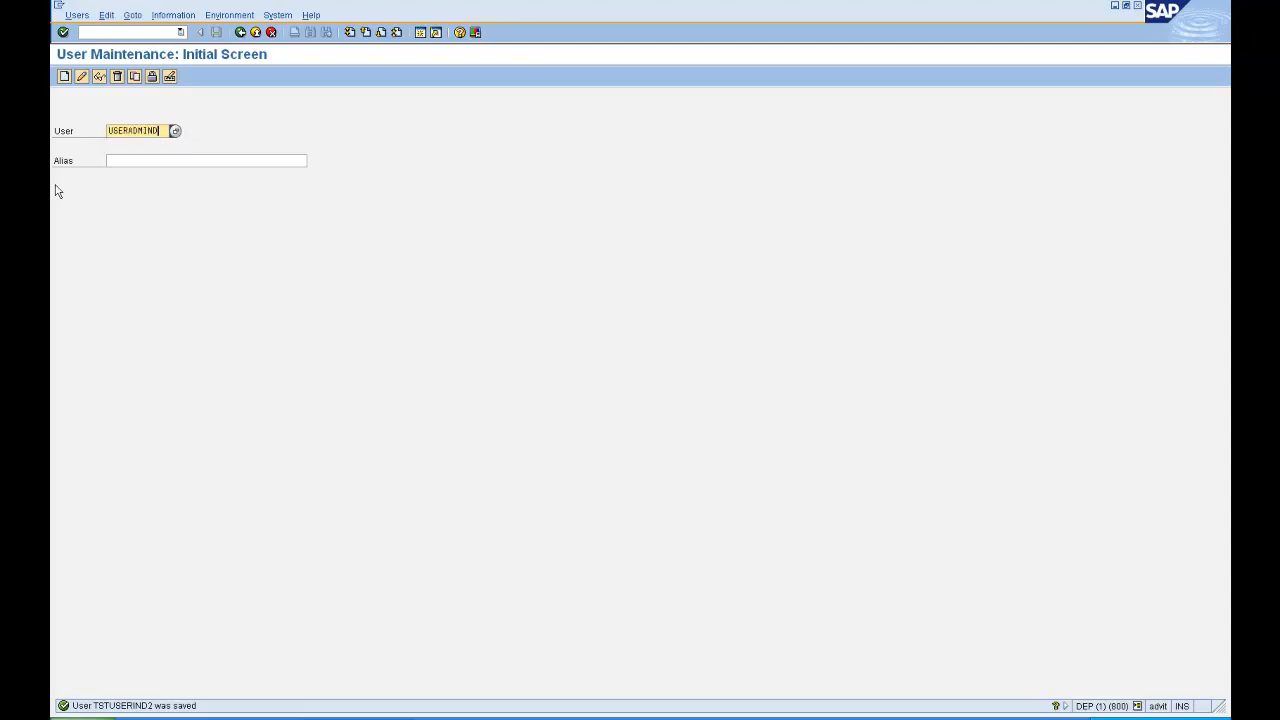
# Step: Create the user USERADMIND and enter Admnistrator INDIA as the last name
pyautogui.click(64, 76)
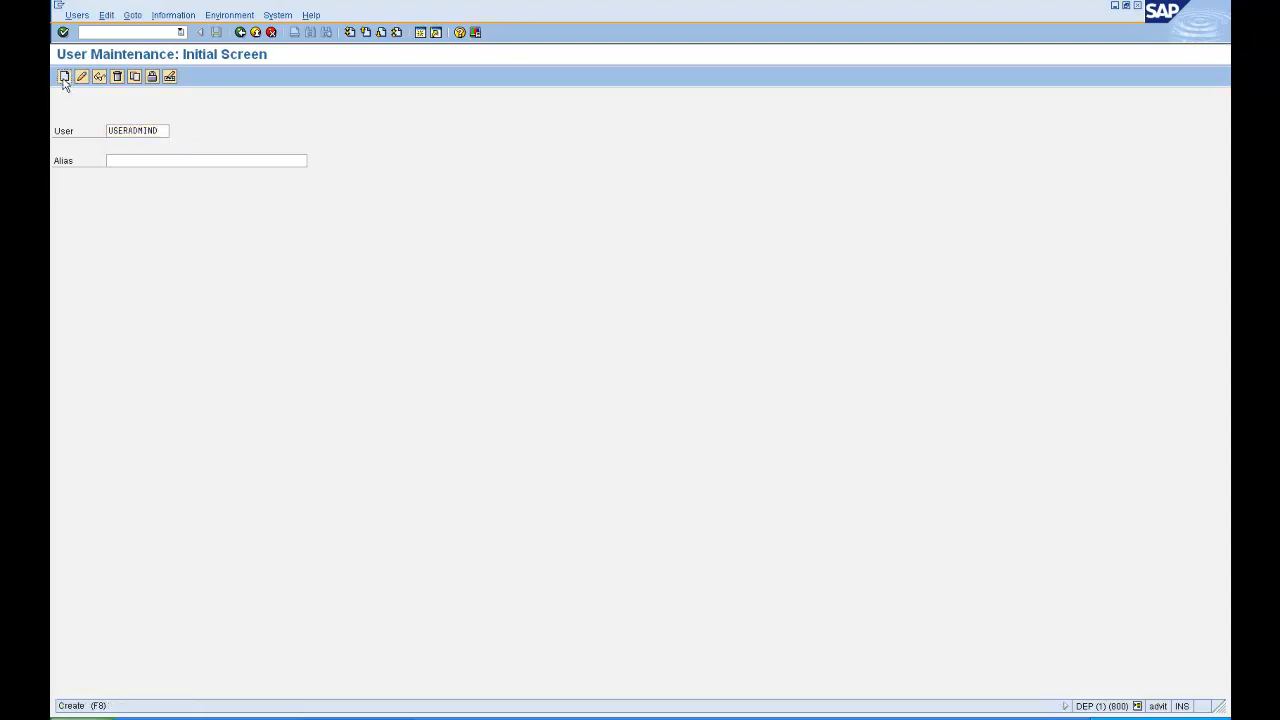
pyautogui.click(158, 203)
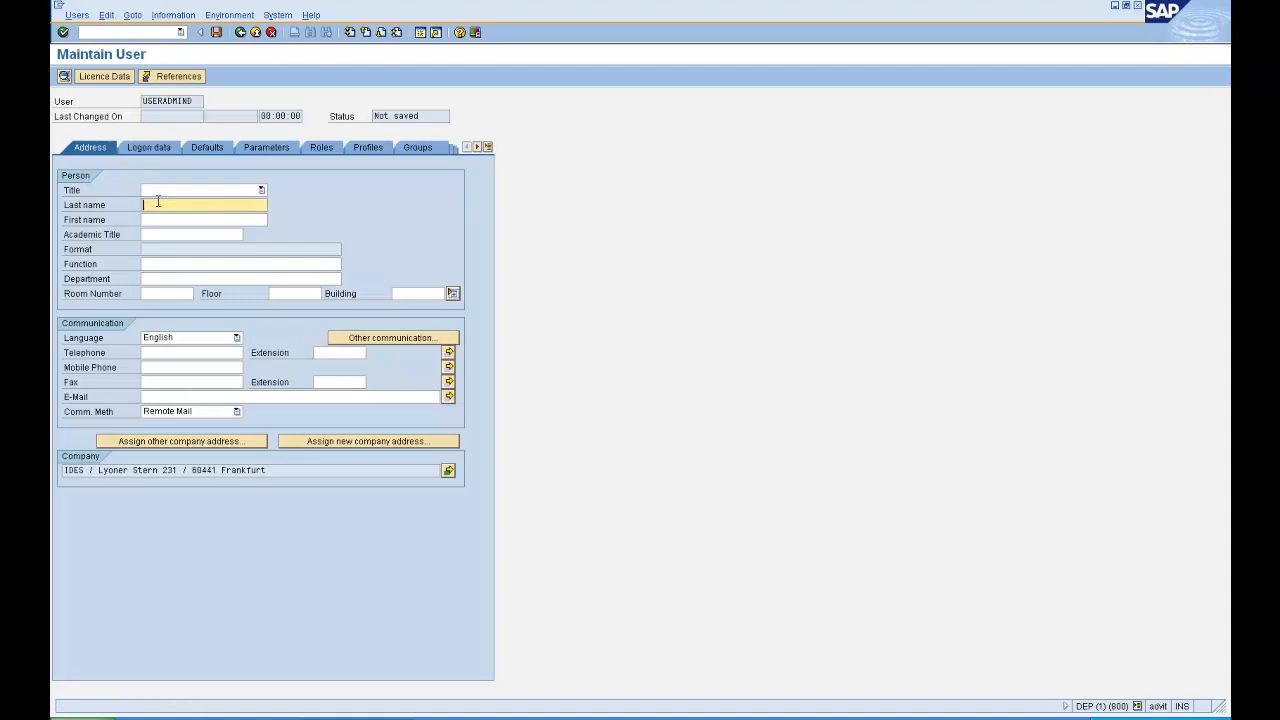
pyautogui.press('BackSpace')
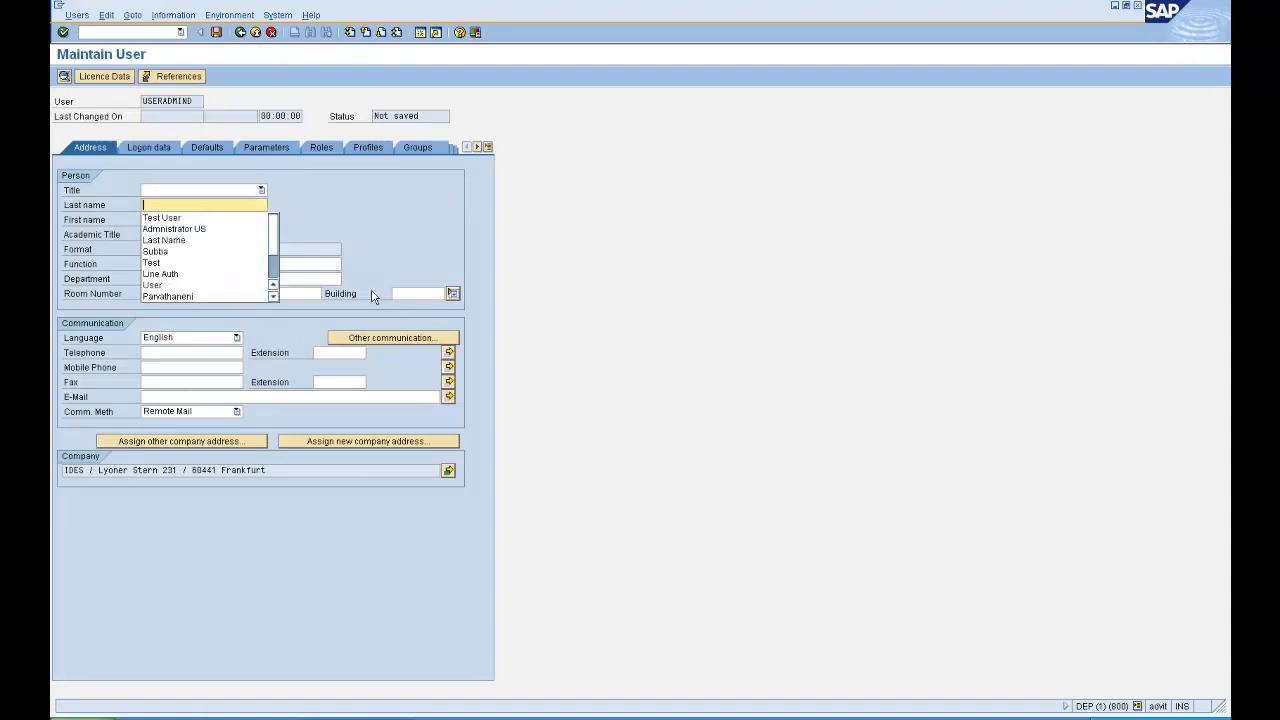
pyautogui.write('Test Use')
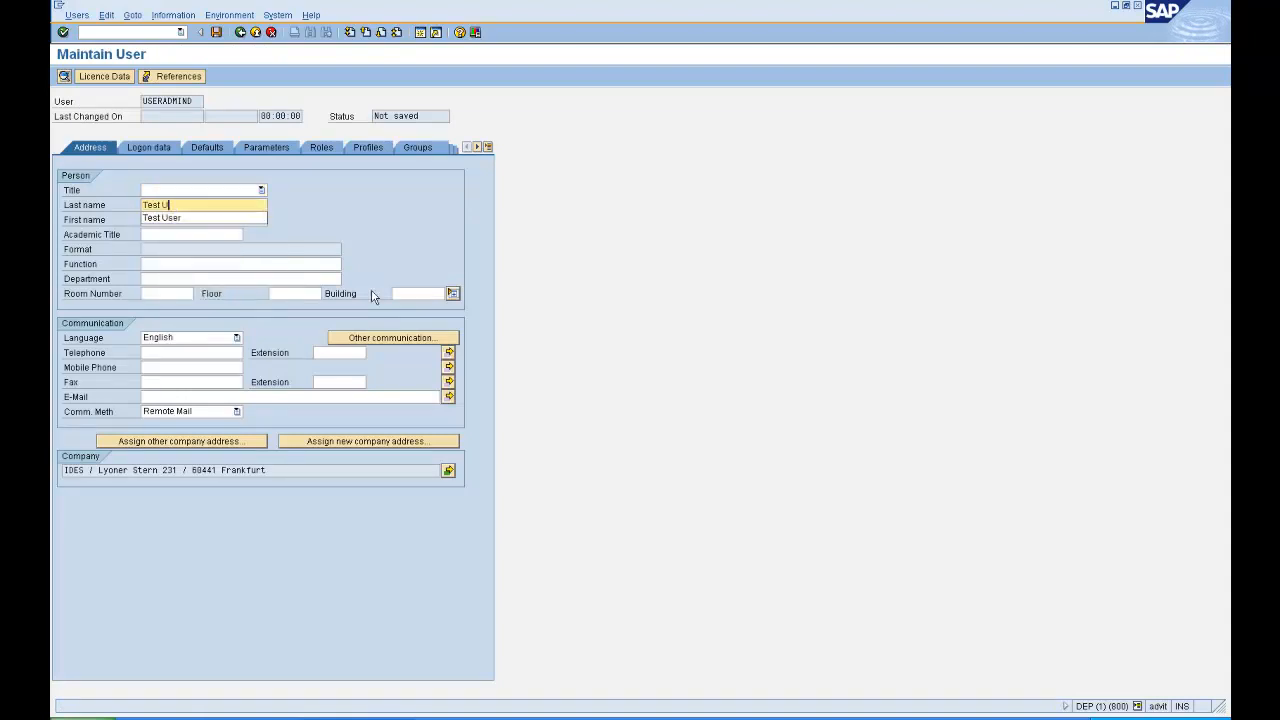
pyautogui.press('BackSpace')
pyautogui.press('BackSpace')
pyautogui.press('BackSpace')
pyautogui.press('BackSpace')
pyautogui.press('BackSpace')
pyautogui.press('BackSpace')
pyautogui.press('Down')
pyautogui.press('Down')
pyautogui.press('Return')
pyautogui.press('BackSpace')
pyautogui.write('IND')
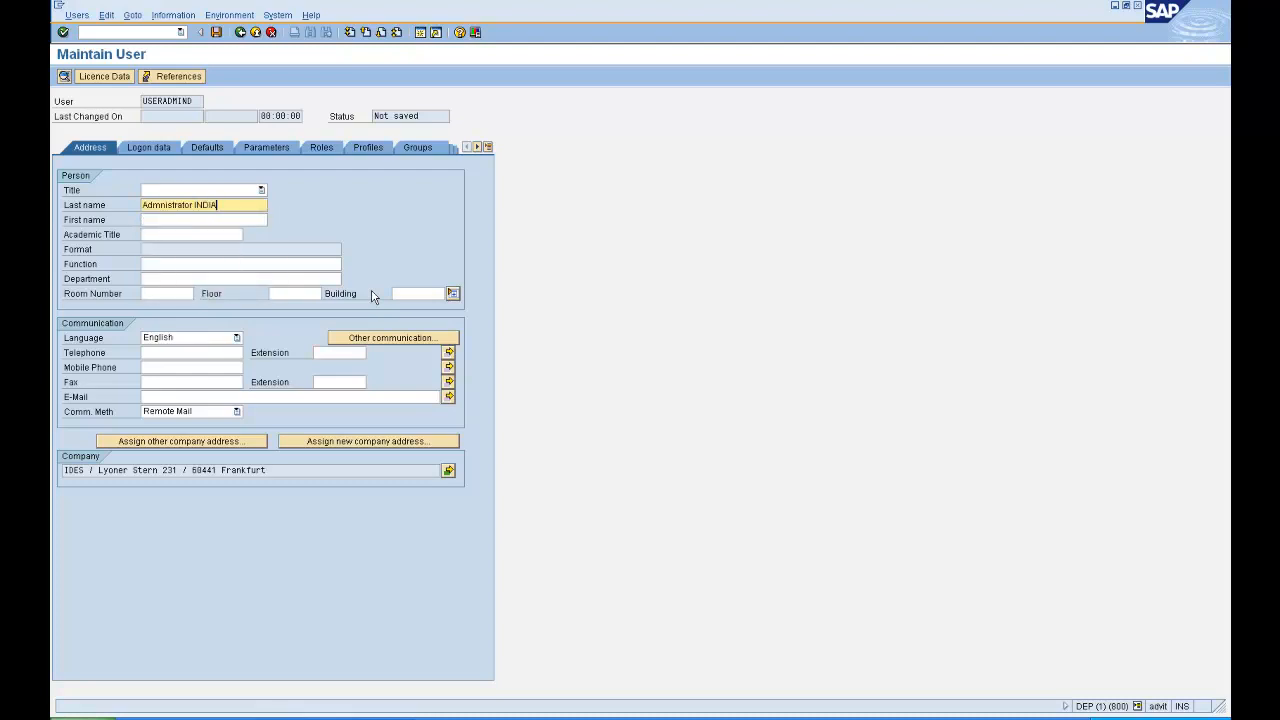
pyautogui.write('IA')
# Step: Enter India as USERADMIND's first name and confirm the address data
pyautogui.press('Tab')
pyautogui.press('BackSpace')
pyautogui.press('Down')
pyautogui.press('Down')
pyautogui.press('Down')
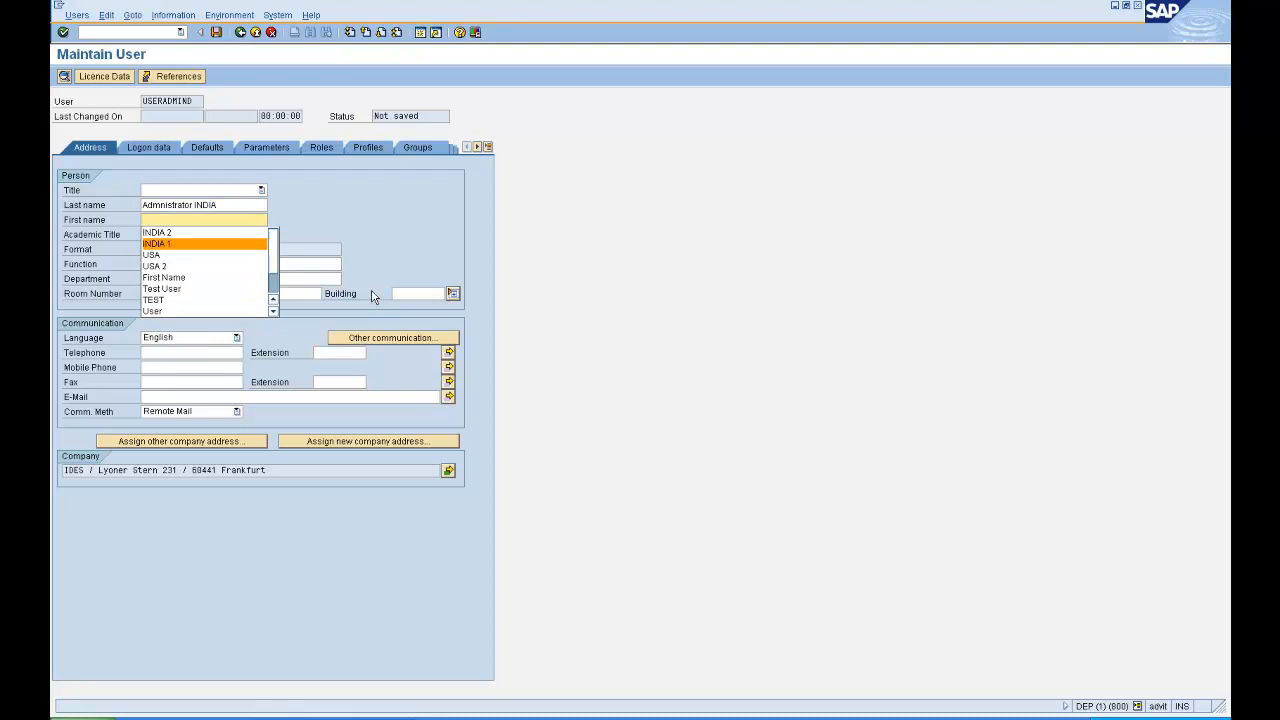
pyautogui.press('Return')
pyautogui.press('BackSpace')
pyautogui.press('BackSpace')
pyautogui.press('BackSpace')
pyautogui.write('Indi')
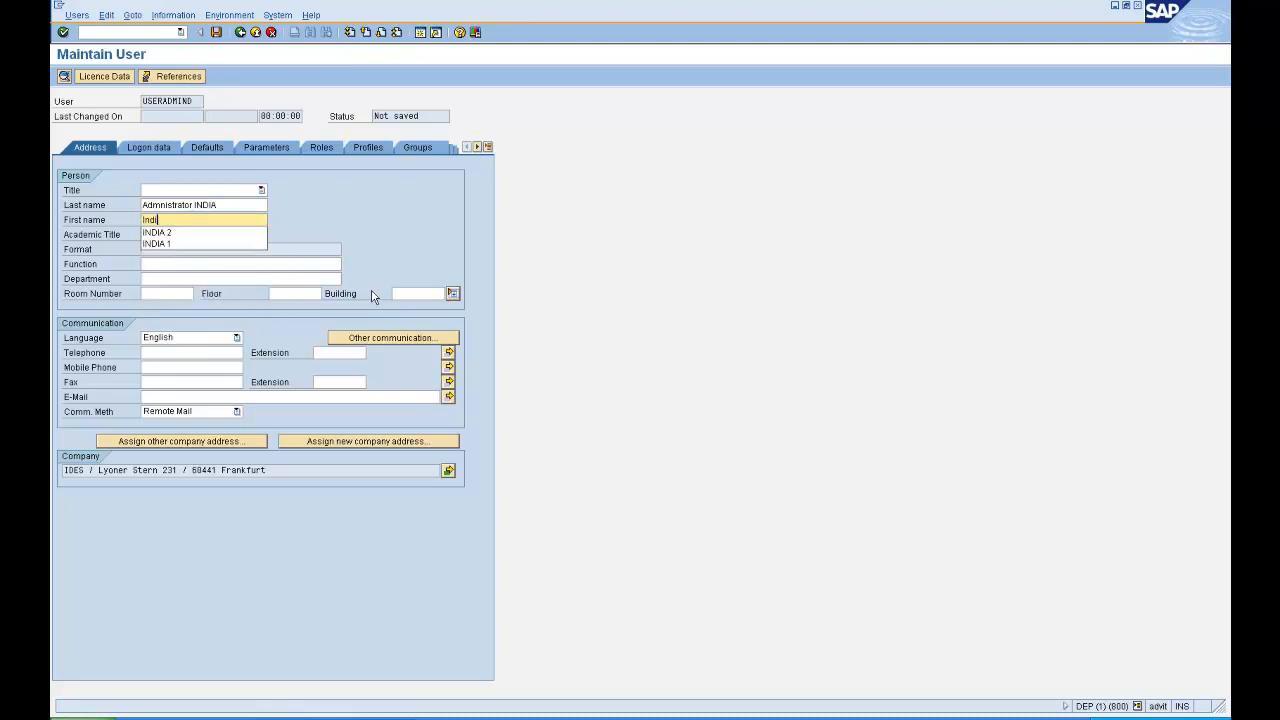
pyautogui.write('a')
pyautogui.press('Return')
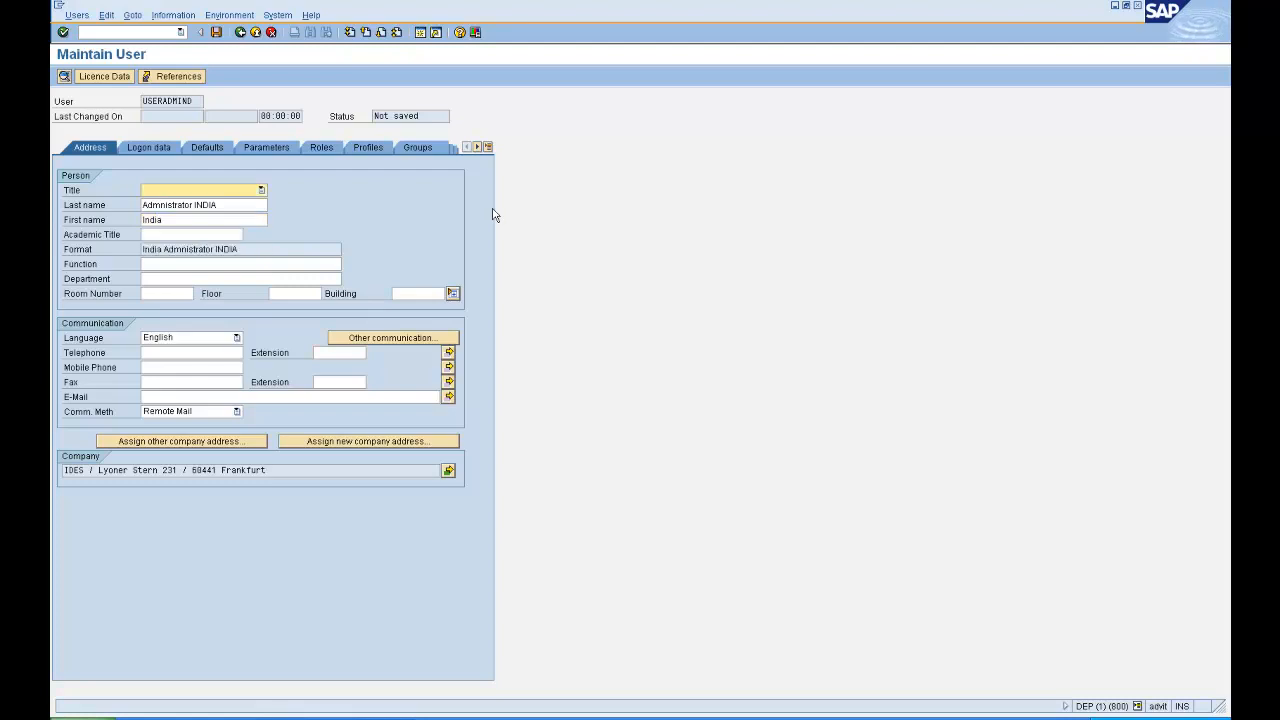
# Step: Enter and repeat the initial password for USERADMIND and assign the user group INDIA for the authorization check
pyautogui.click(167, 147)
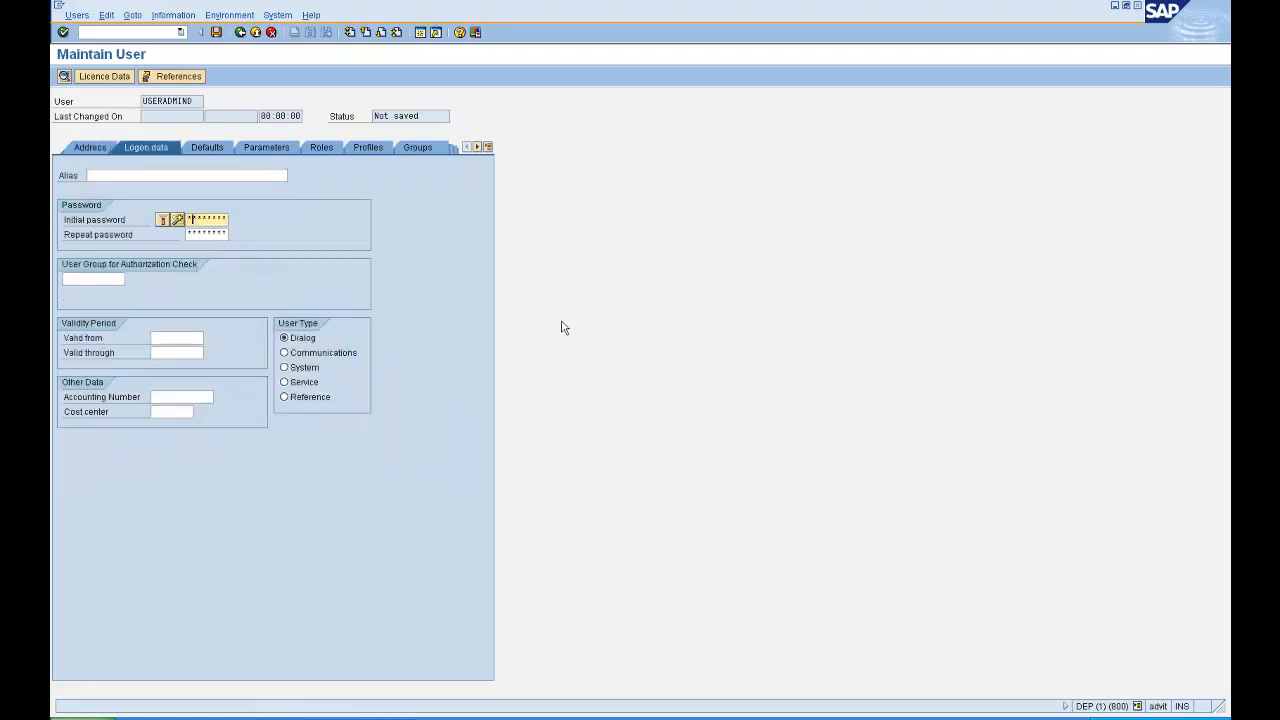
pyautogui.press('Tab')
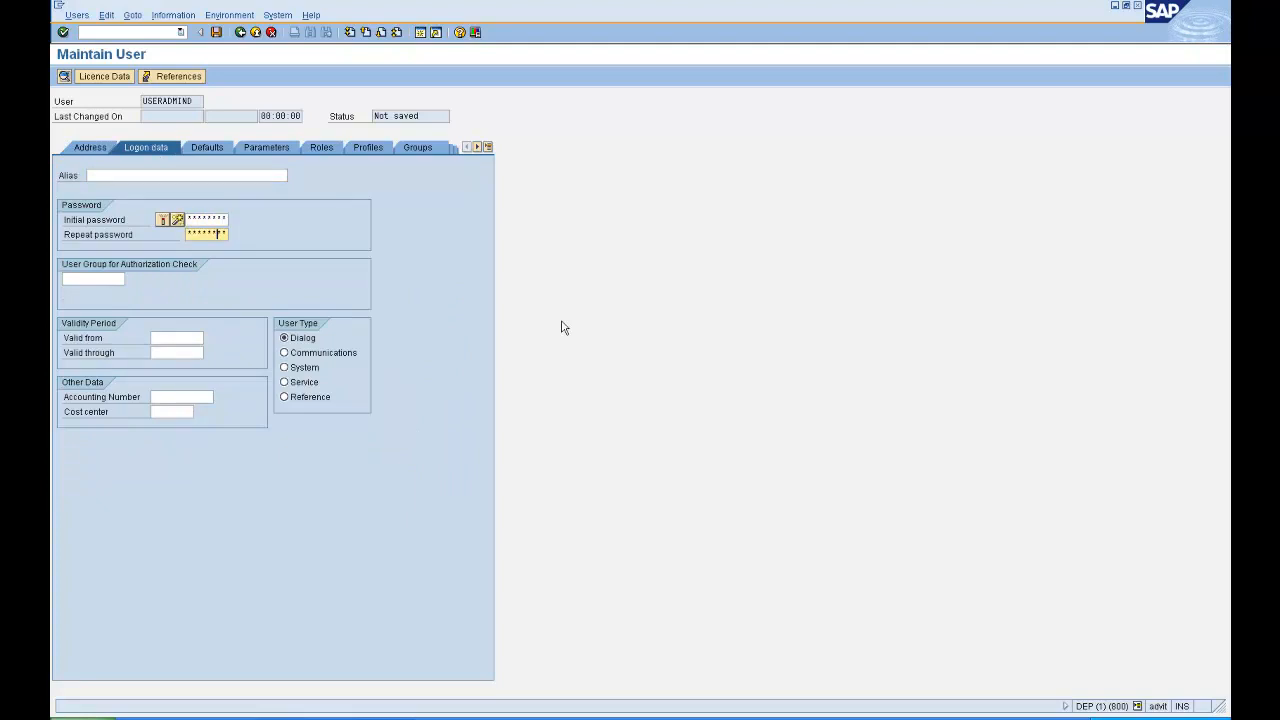
pyautogui.press('Tab')
pyautogui.press('BackSpace')
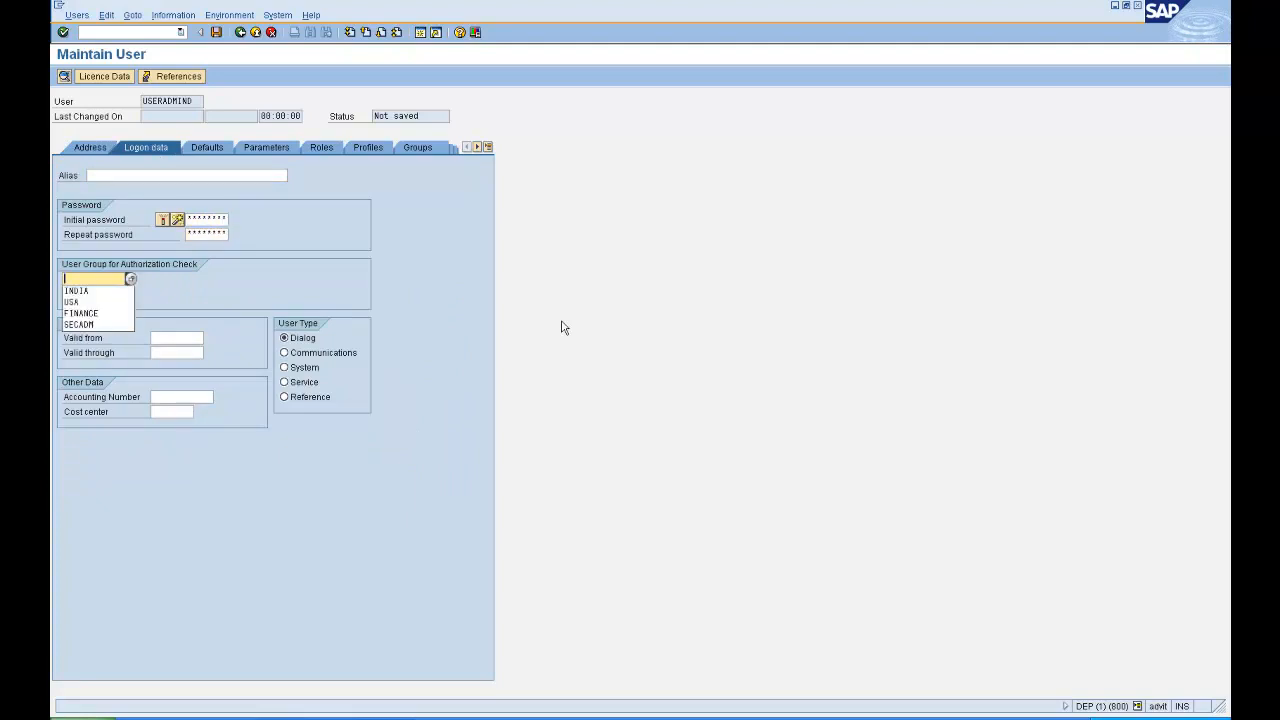
pyautogui.press('Down')
pyautogui.press('Return')
pyautogui.press('Return')
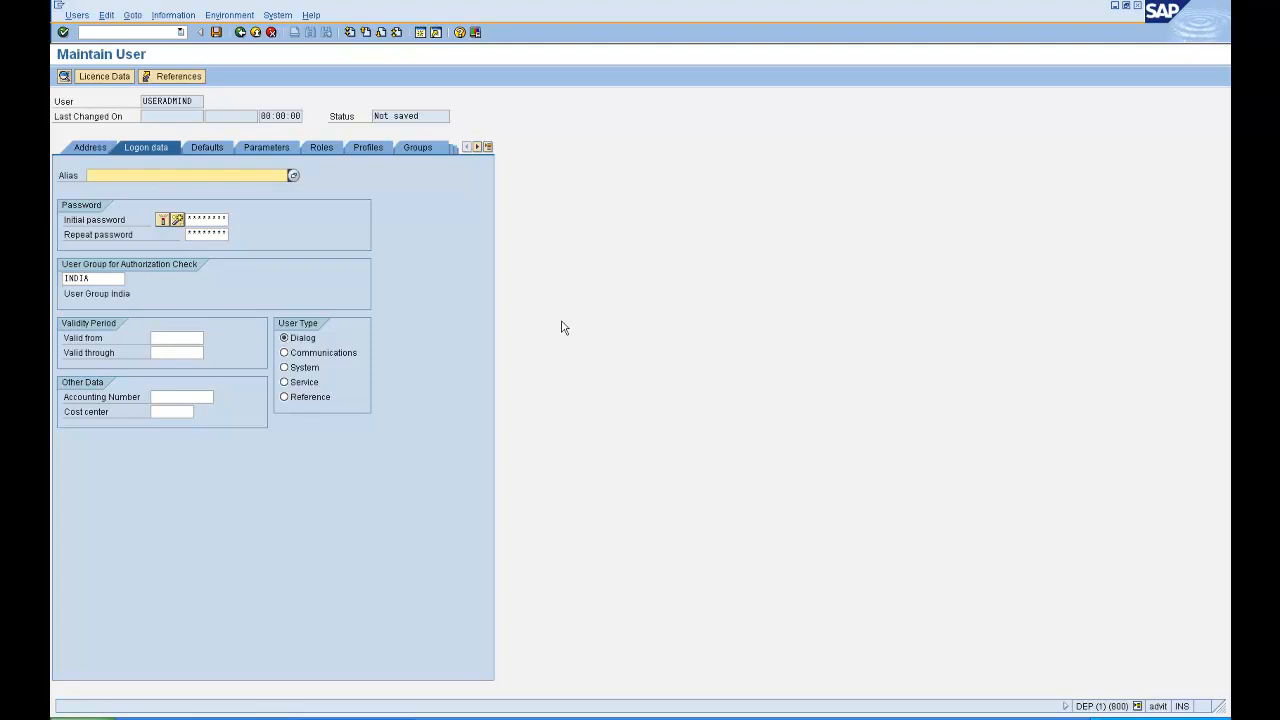
# Step: Set USERADMIND's decimal notation to 1,234,567.89 and date format to MM/DD/YYYY, and save the user
pyautogui.click(218, 150)
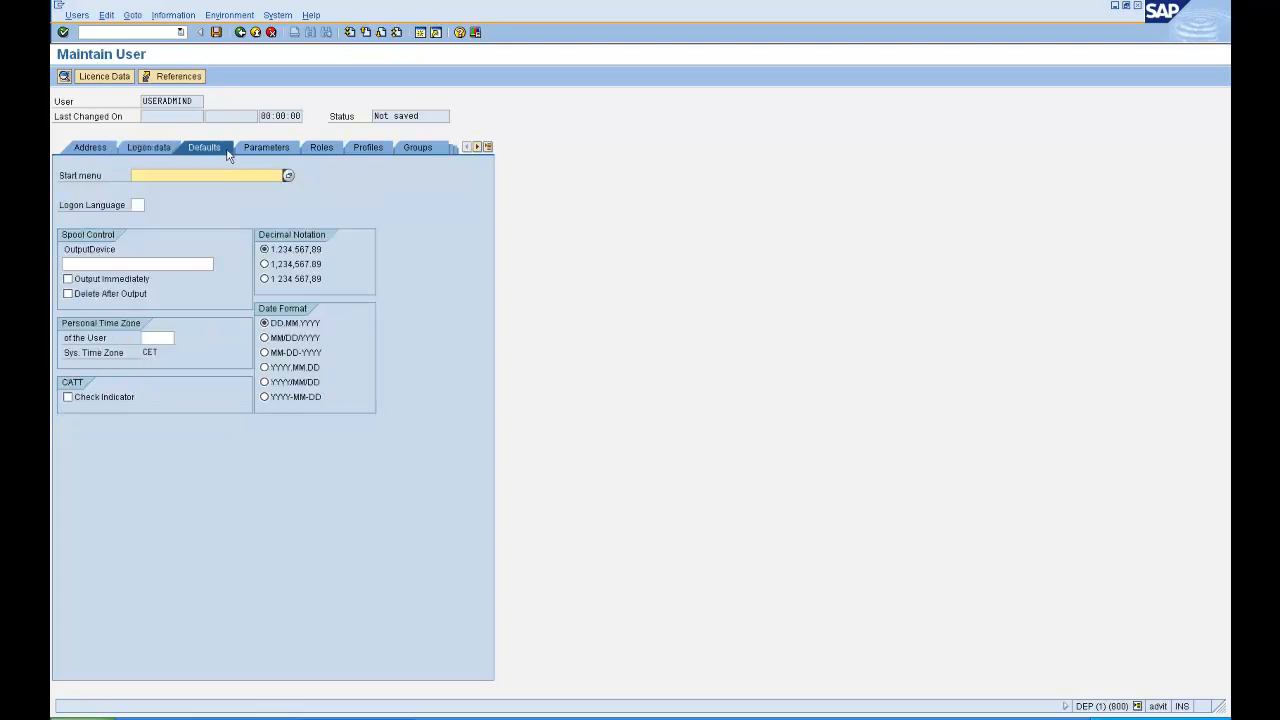
pyautogui.click(268, 266)
pyautogui.click(280, 338)
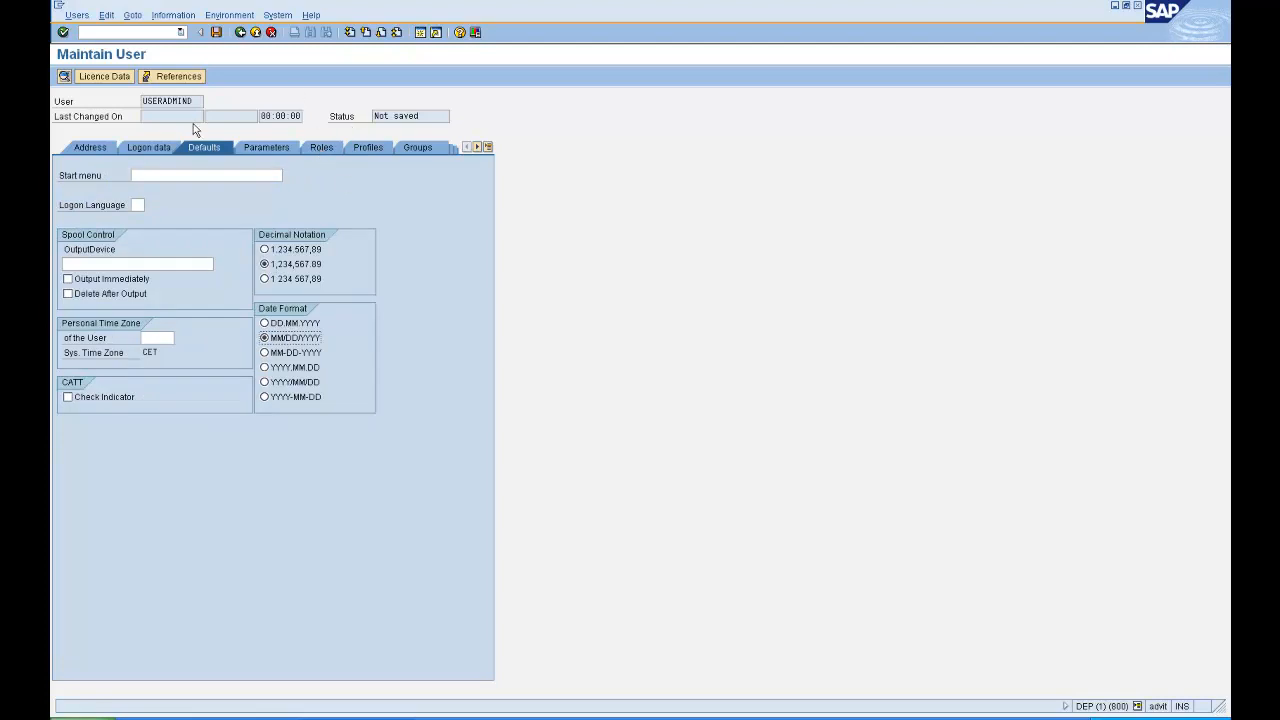
pyautogui.click(217, 33)
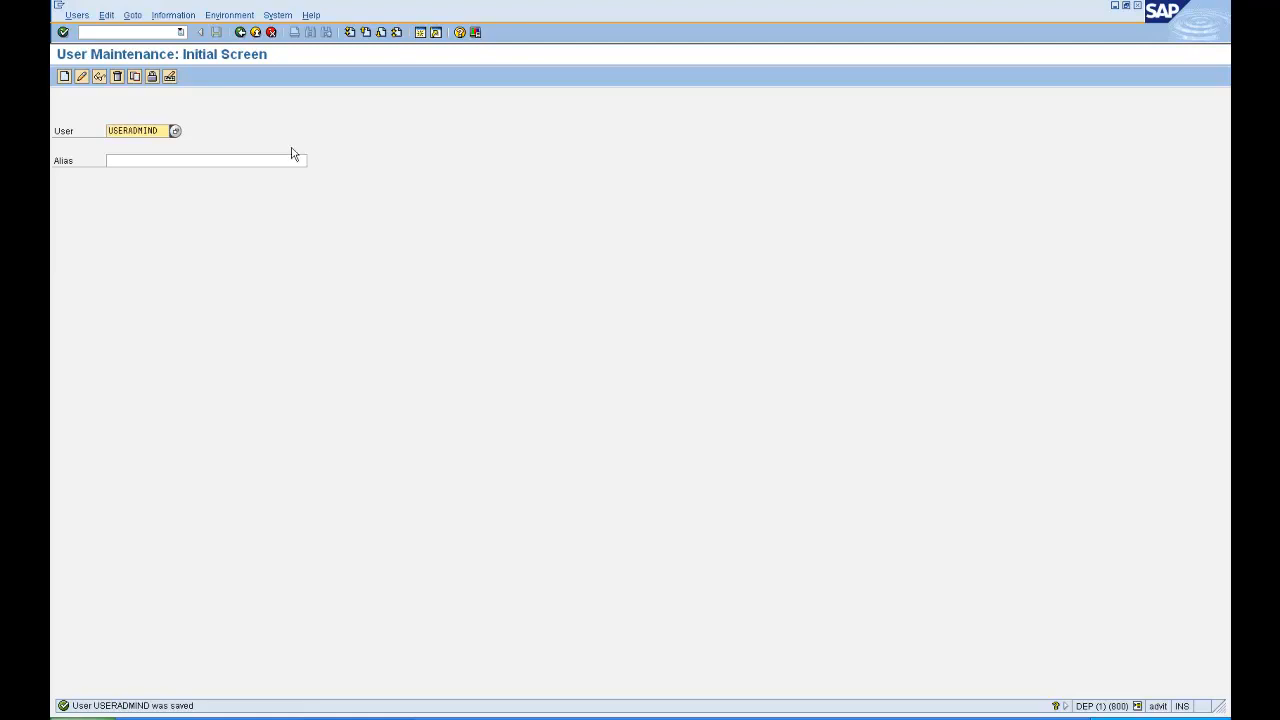
# Step: Leave user maintenance and open role maintenance with transaction PFCG
pyautogui.click(240, 33)
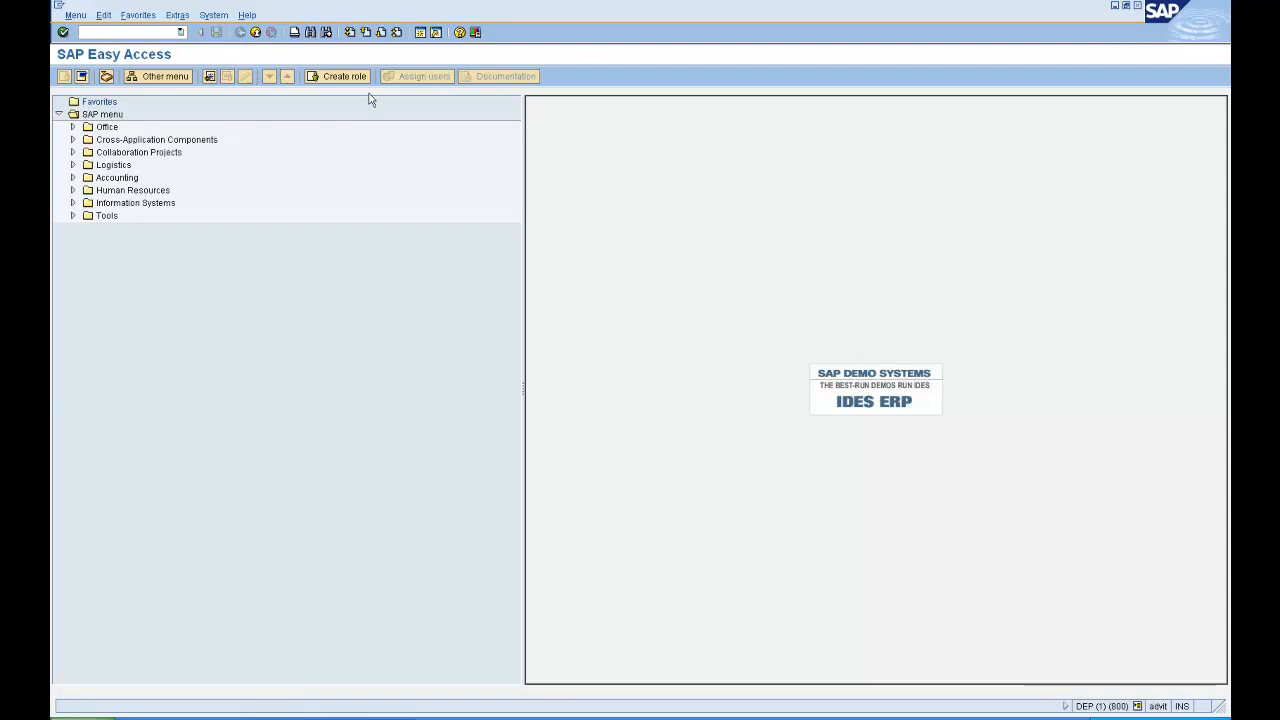
pyautogui.click(160, 32)
pyautogui.write('PFCG')
pyautogui.press('Return')
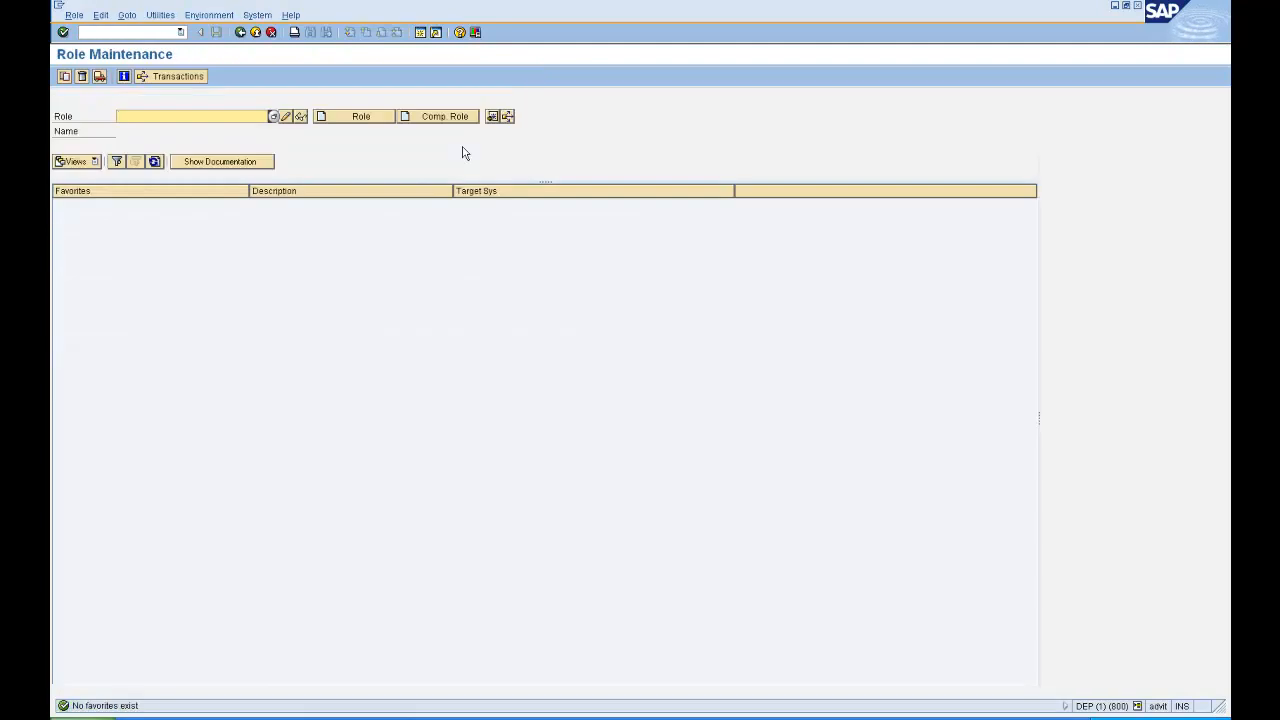
# Step: Create the single role Z:TEST_USER_ADMIN_US with the description User Administration - USA and save it
pyautogui.write('z:')
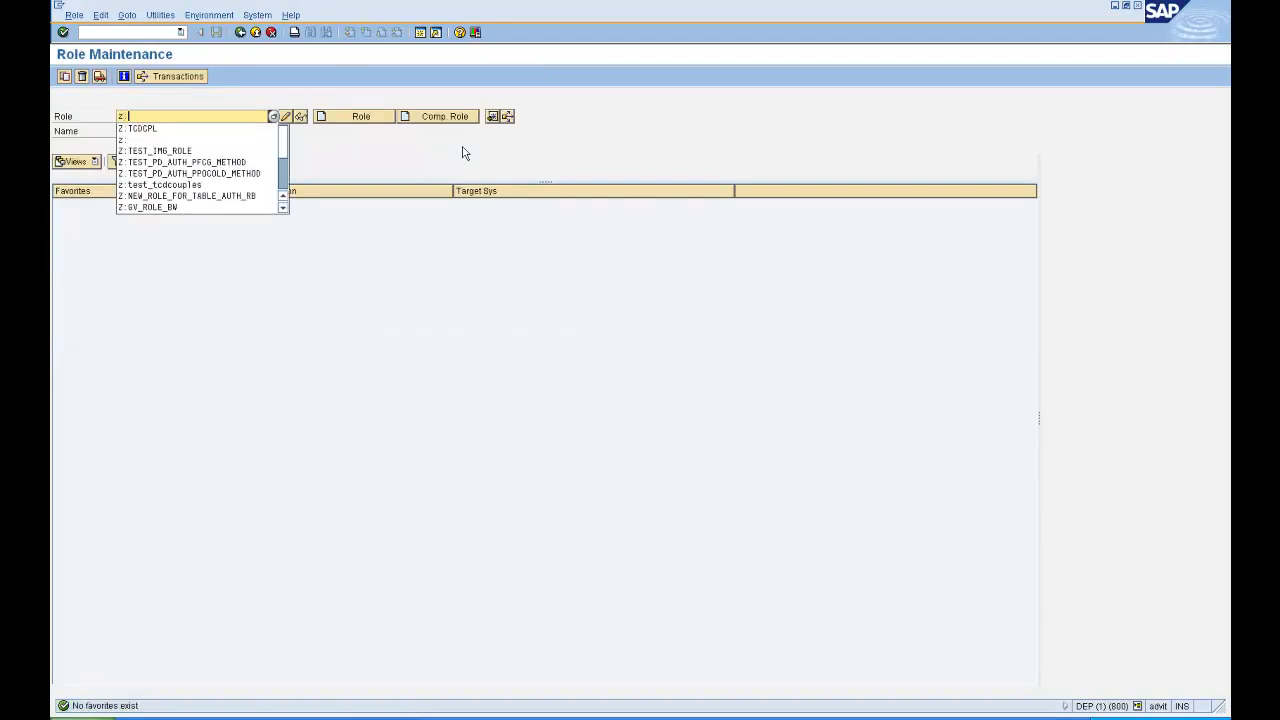
pyautogui.write('TEST1')
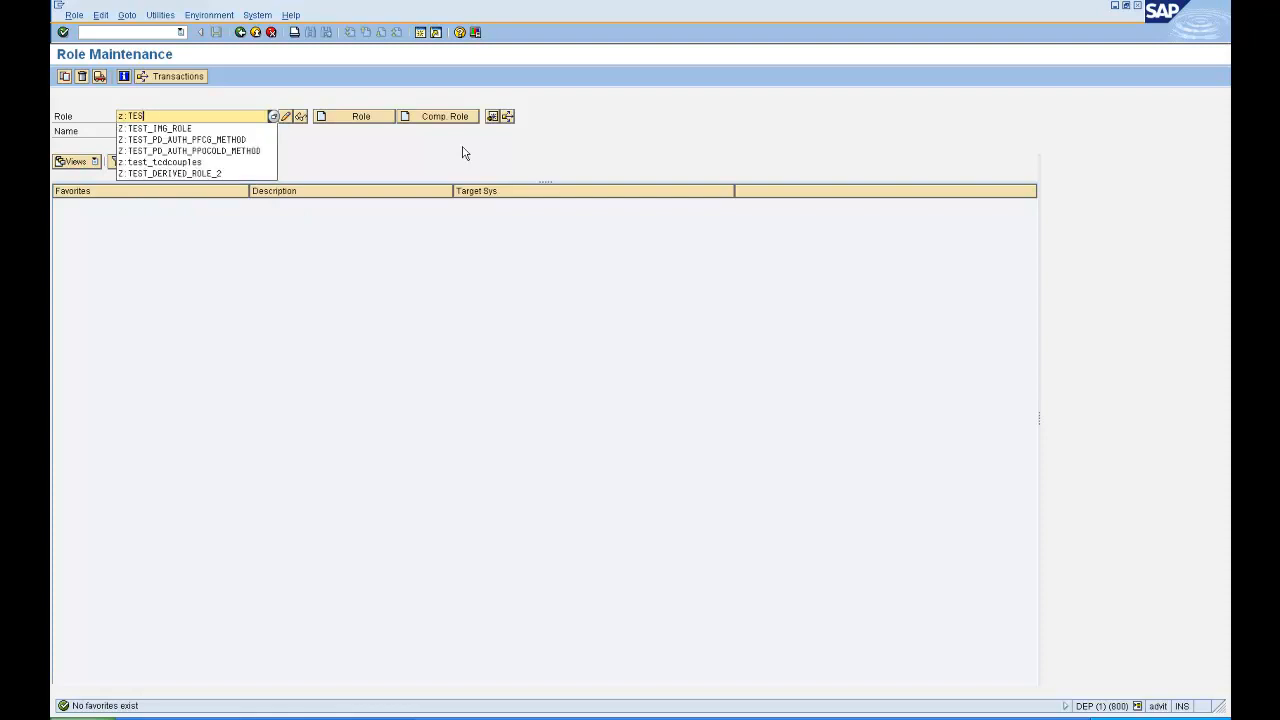
pyautogui.press('BackSpace')
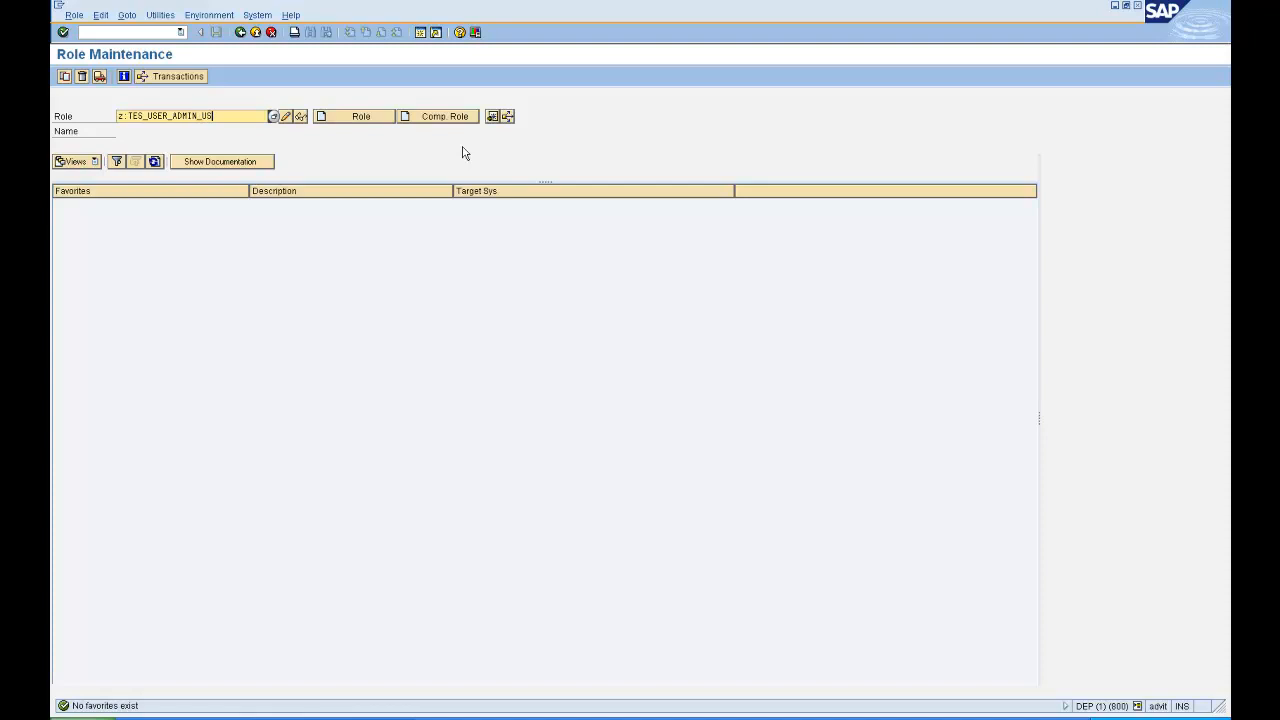
pyautogui.click(368, 119)
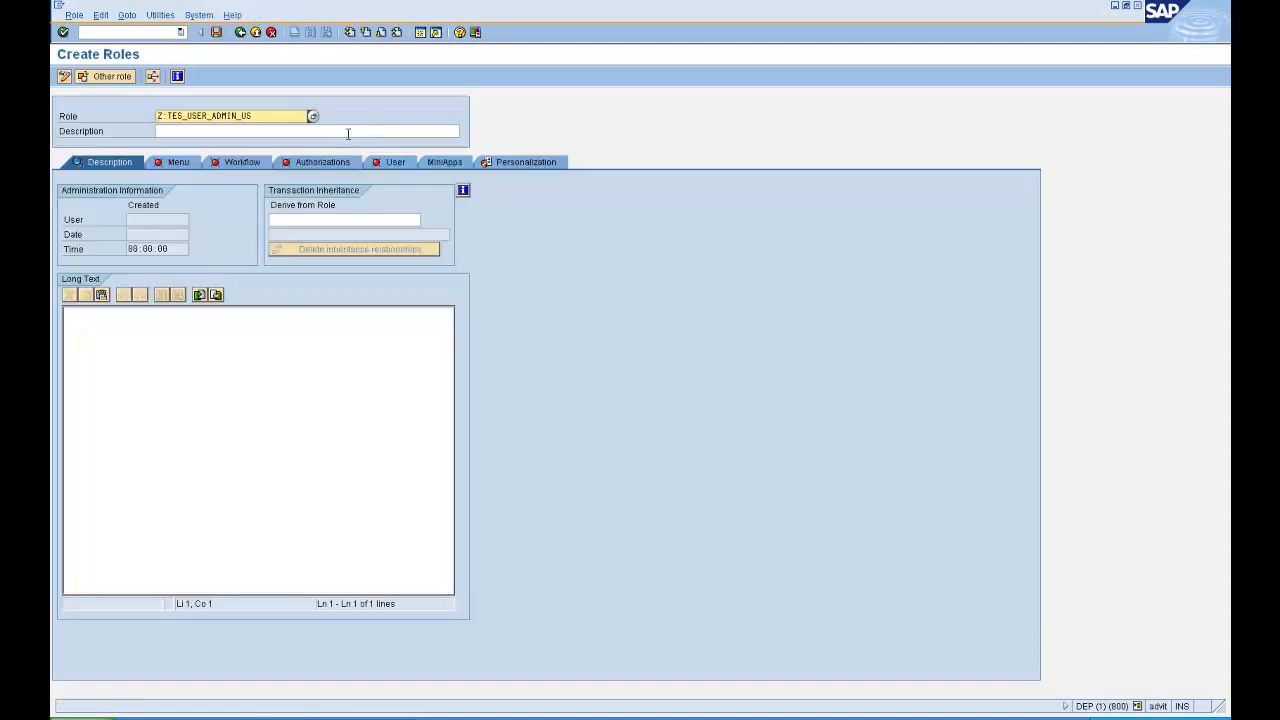
pyautogui.write('T')
pyautogui.click(280, 132)
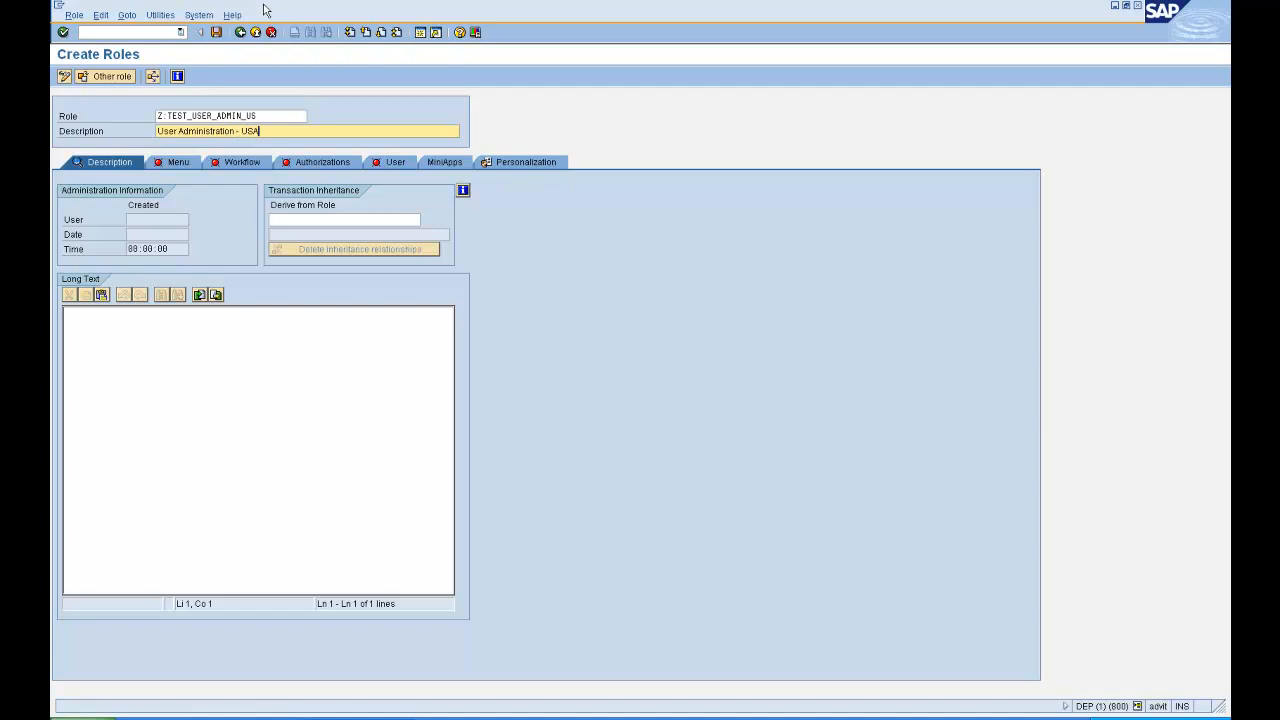
pyautogui.click(216, 32)
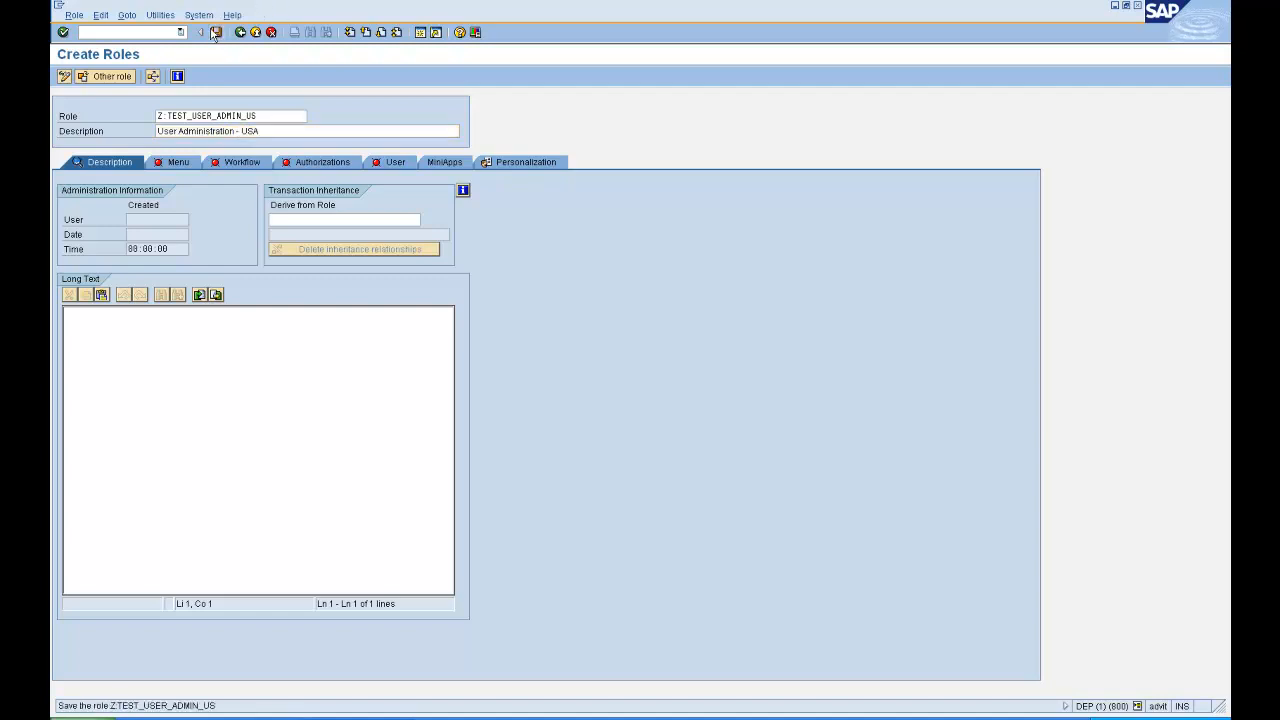
# Step: Add the transactions SU01 and SU53 to the menu of role Z:TEST_USER_ADMIN_US and save the role
pyautogui.click(182, 165)
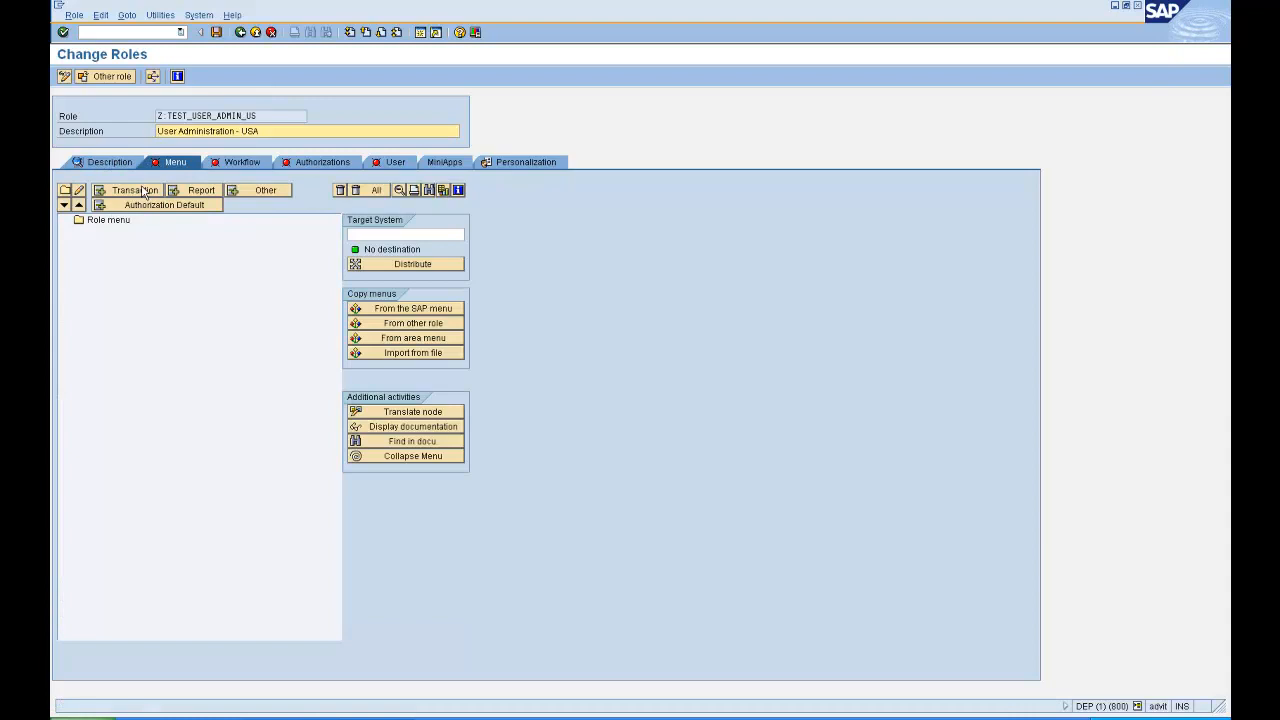
pyautogui.click(145, 190)
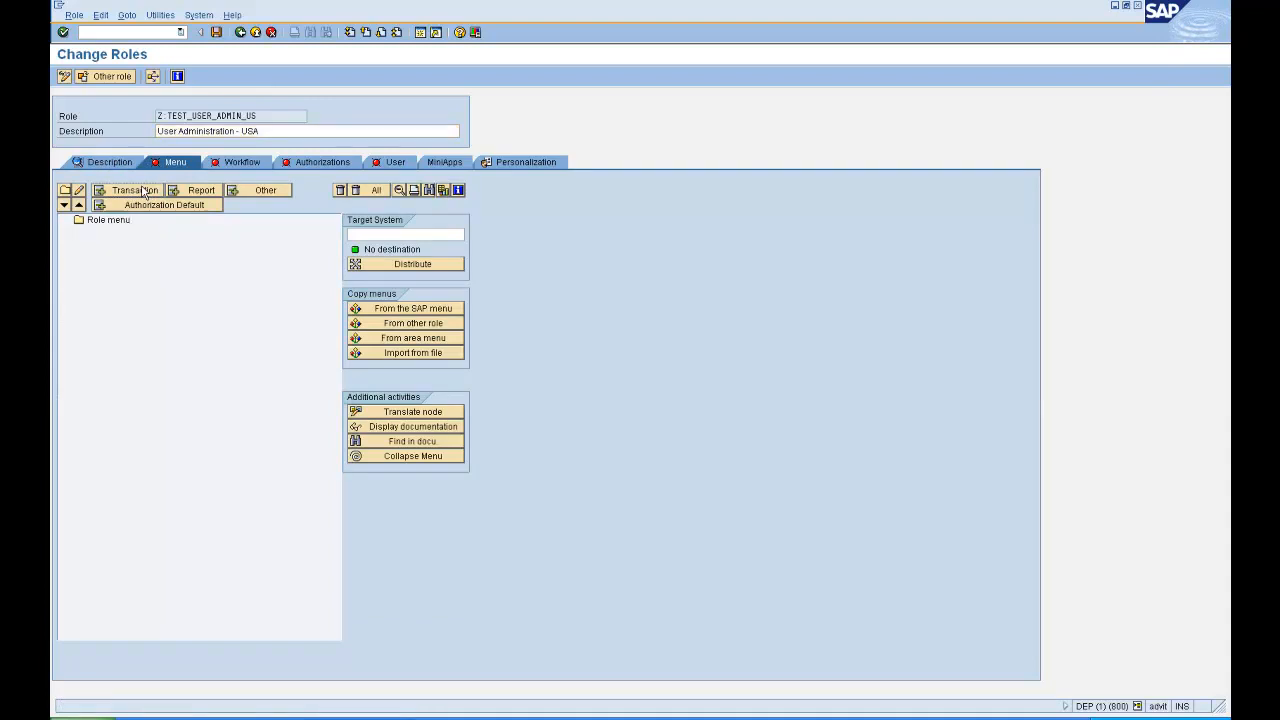
pyautogui.write('su01')
pyautogui.press('Return')
pyautogui.press('Down')
pyautogui.press('Up')
pyautogui.write('su')
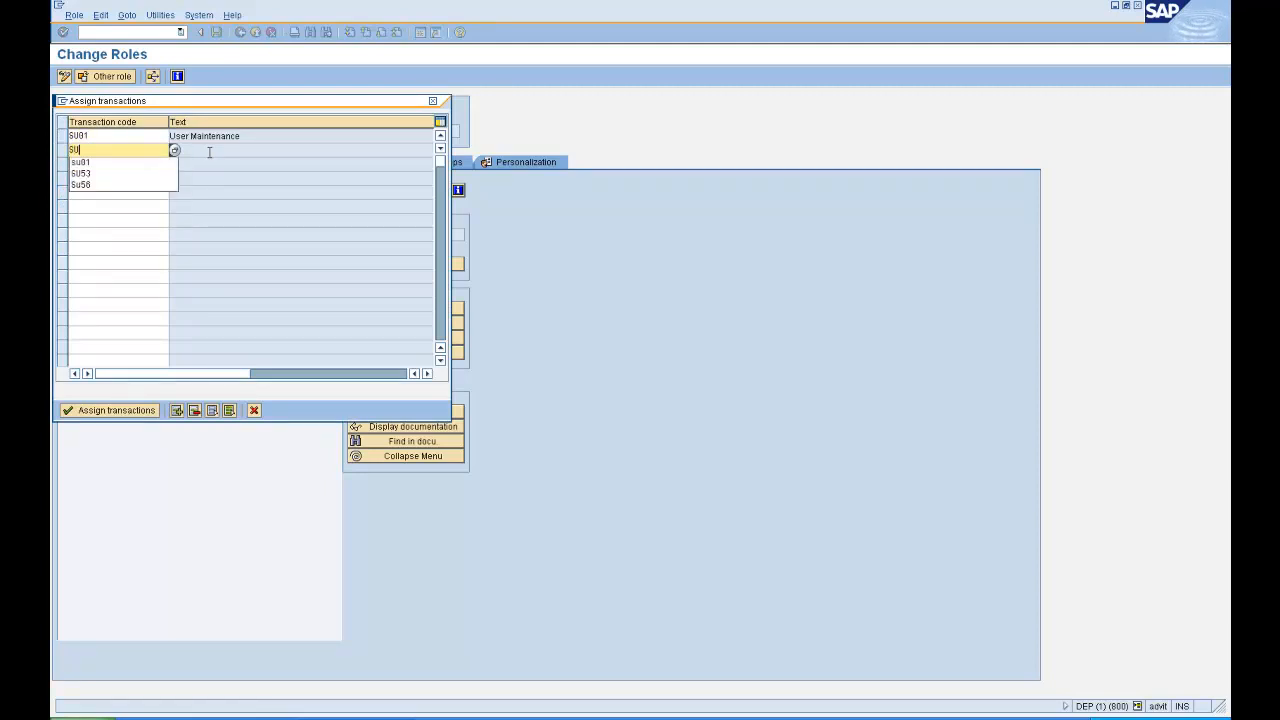
pyautogui.write('53')
pyautogui.press('Return')
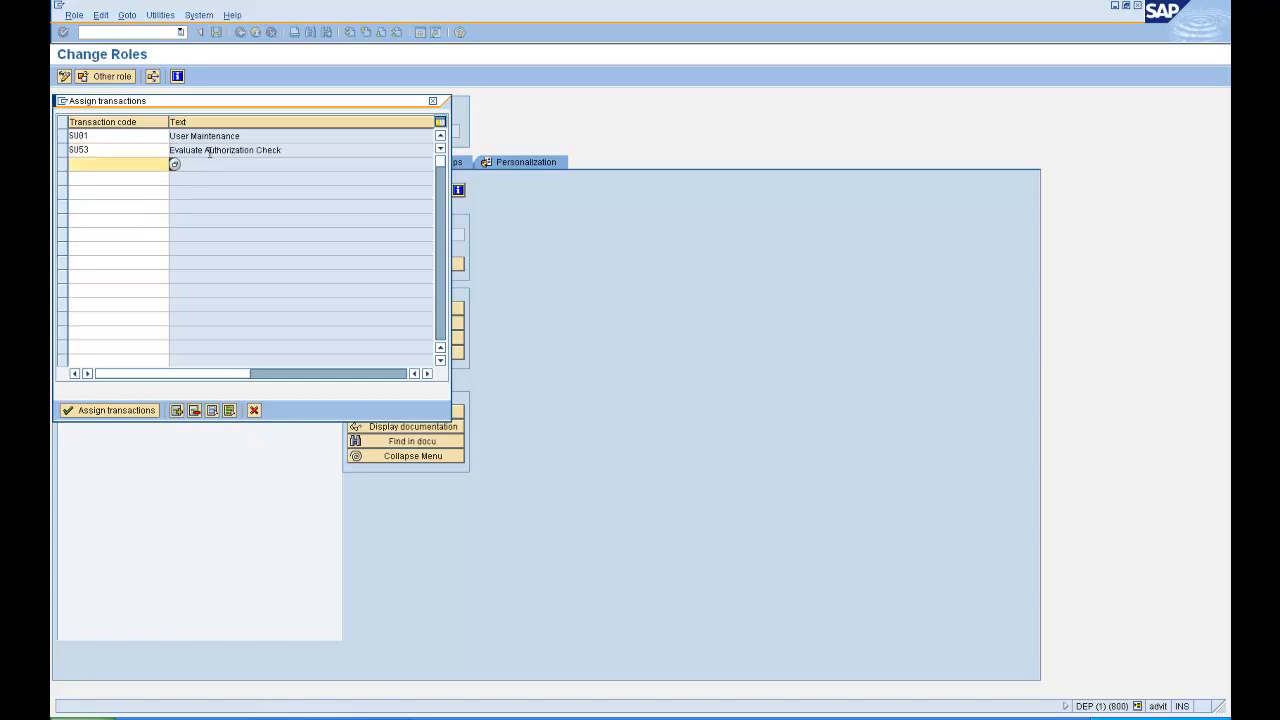
pyautogui.click(117, 413)
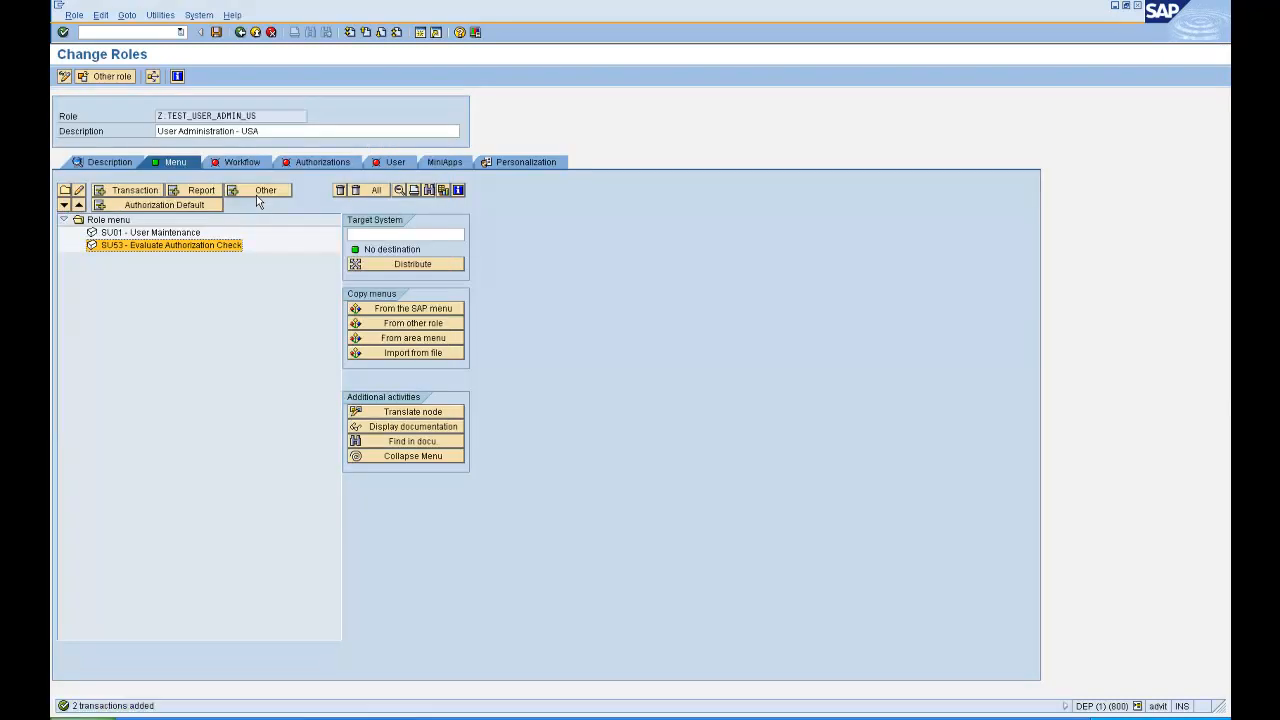
pyautogui.click(218, 33)
# Step: Open the role's authorization data for changing and show the technical names of the authorization objects
pyautogui.click(286, 164)
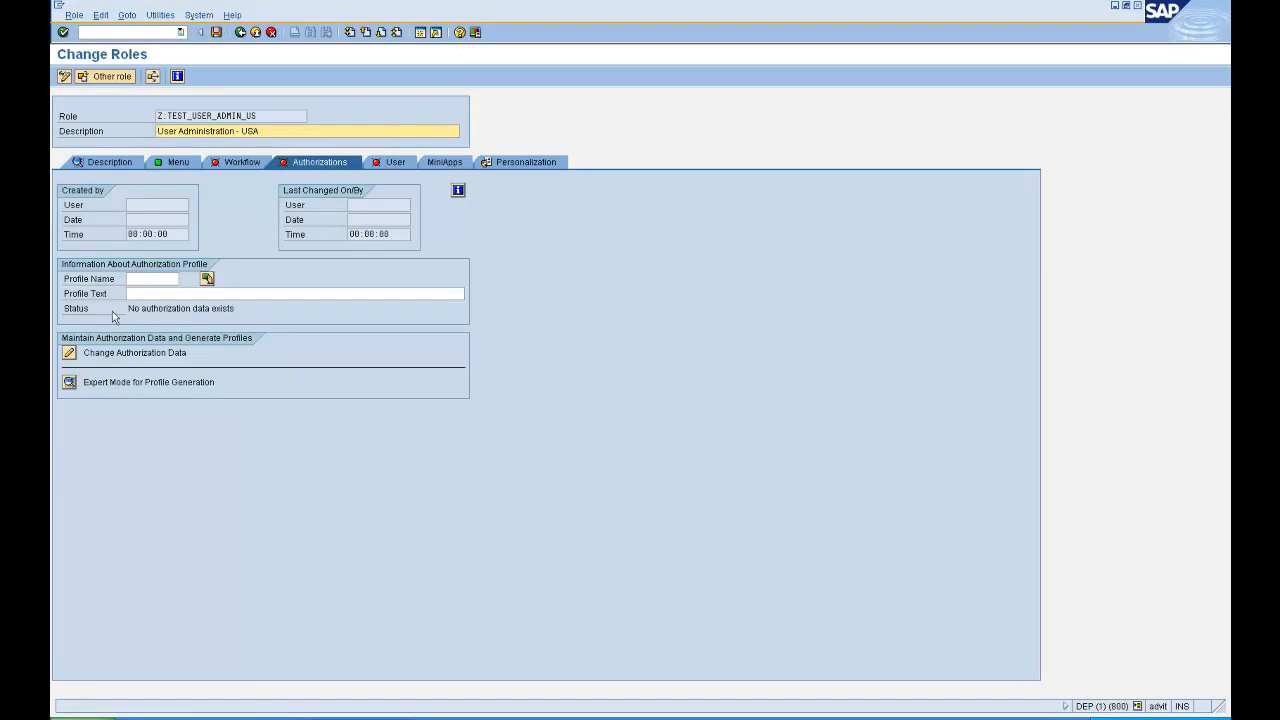
pyautogui.click(69, 354)
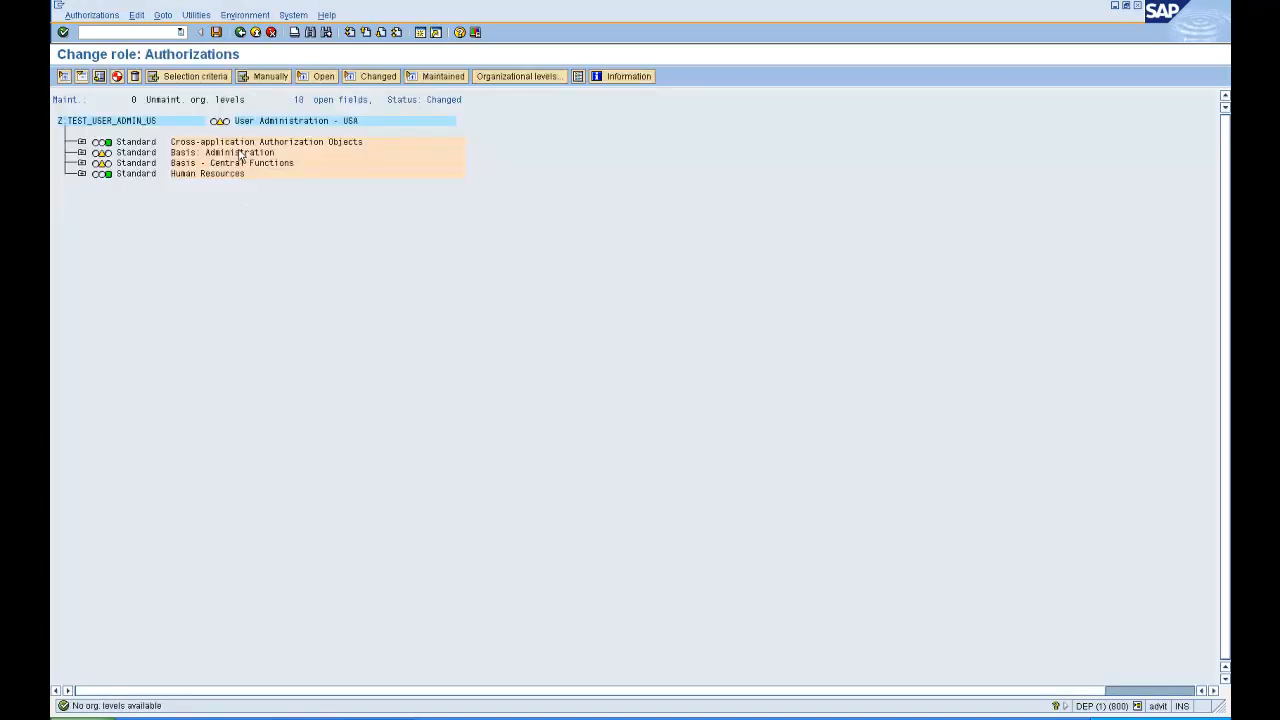
pyautogui.click(203, 16)
pyautogui.click(229, 114)
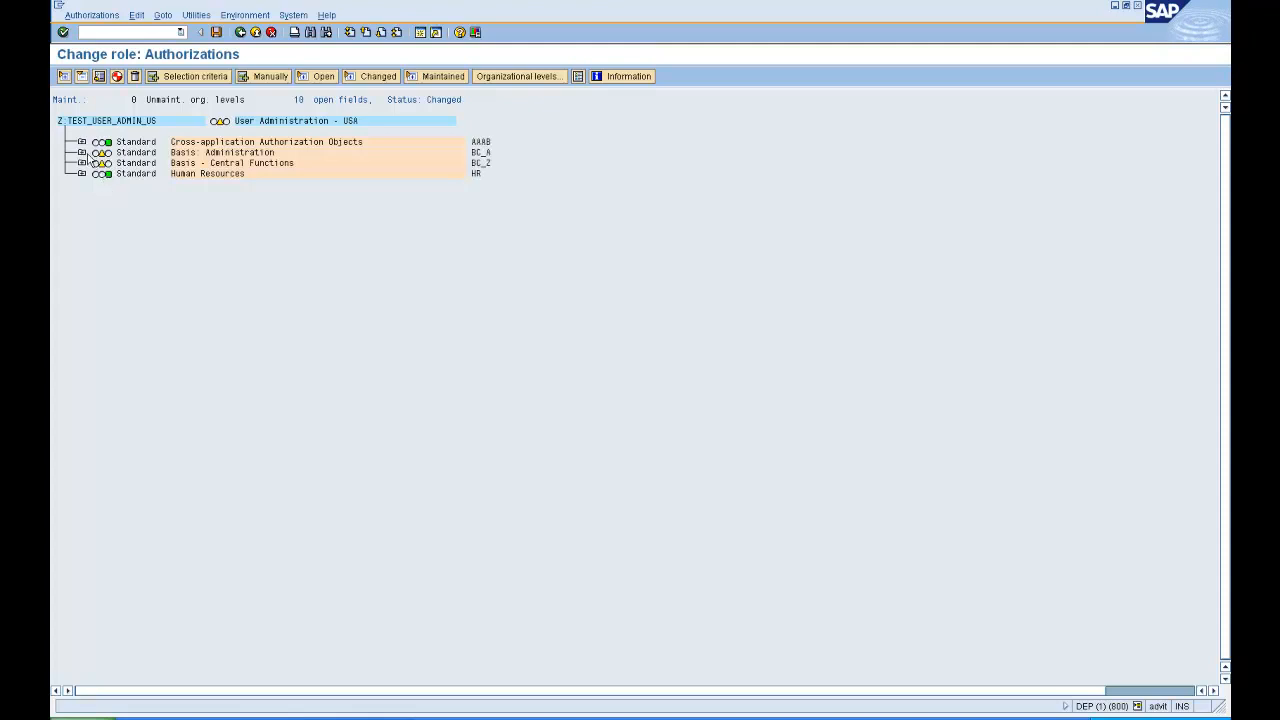
# Step: Expand Basis: Administration and Basis - Central Functions, and fill the open authorization field of SAPoffice: Office User Attribute
pyautogui.click(82, 152)
pyautogui.click(82, 236)
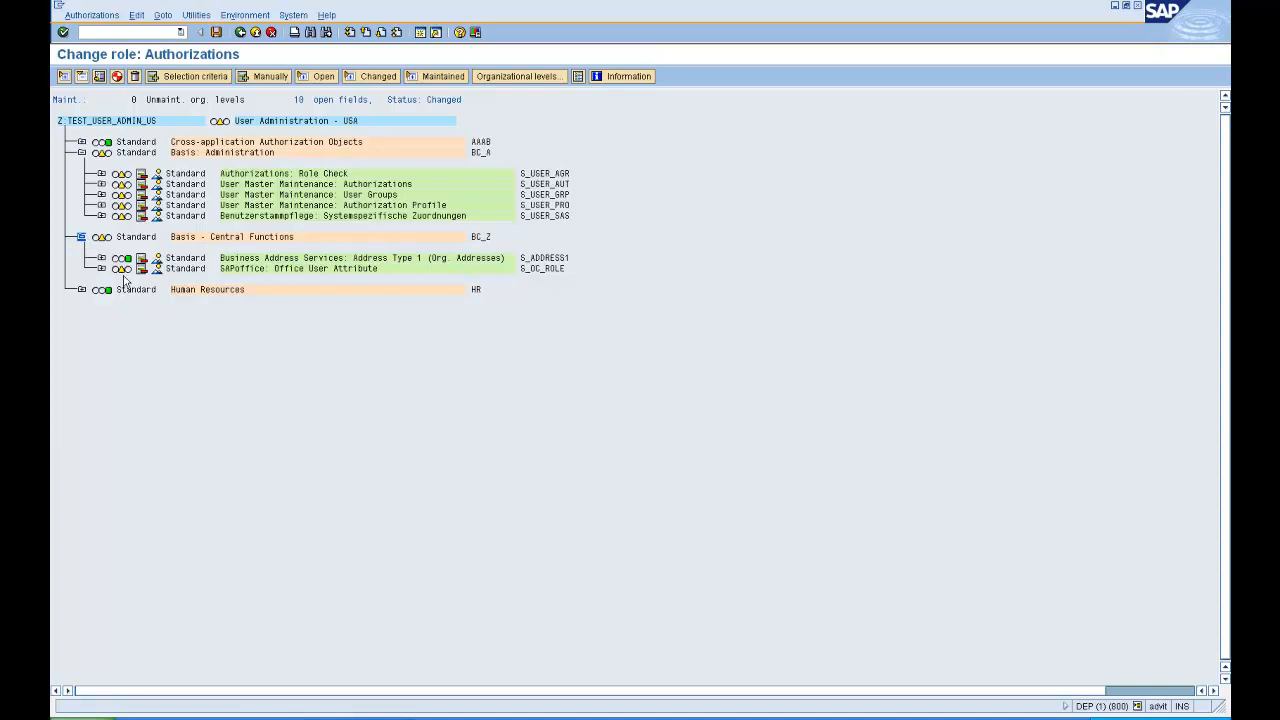
pyautogui.click(121, 268)
# Step: Expand the User Master Maintenance: User Groups object (S_USER_GRP) and fill the open authorization field of Authorizations: Role Check (S_USER_AGR)
pyautogui.click(80, 211)
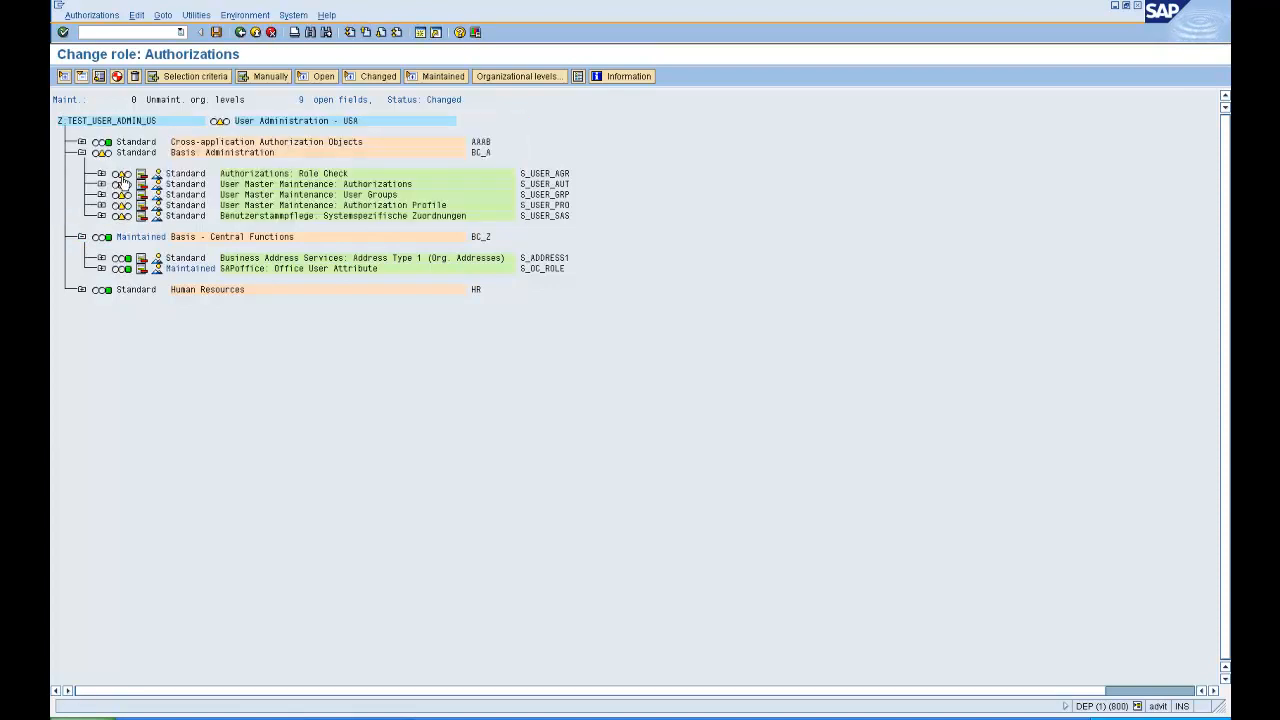
pyautogui.click(270, 195)
pyautogui.click(101, 195)
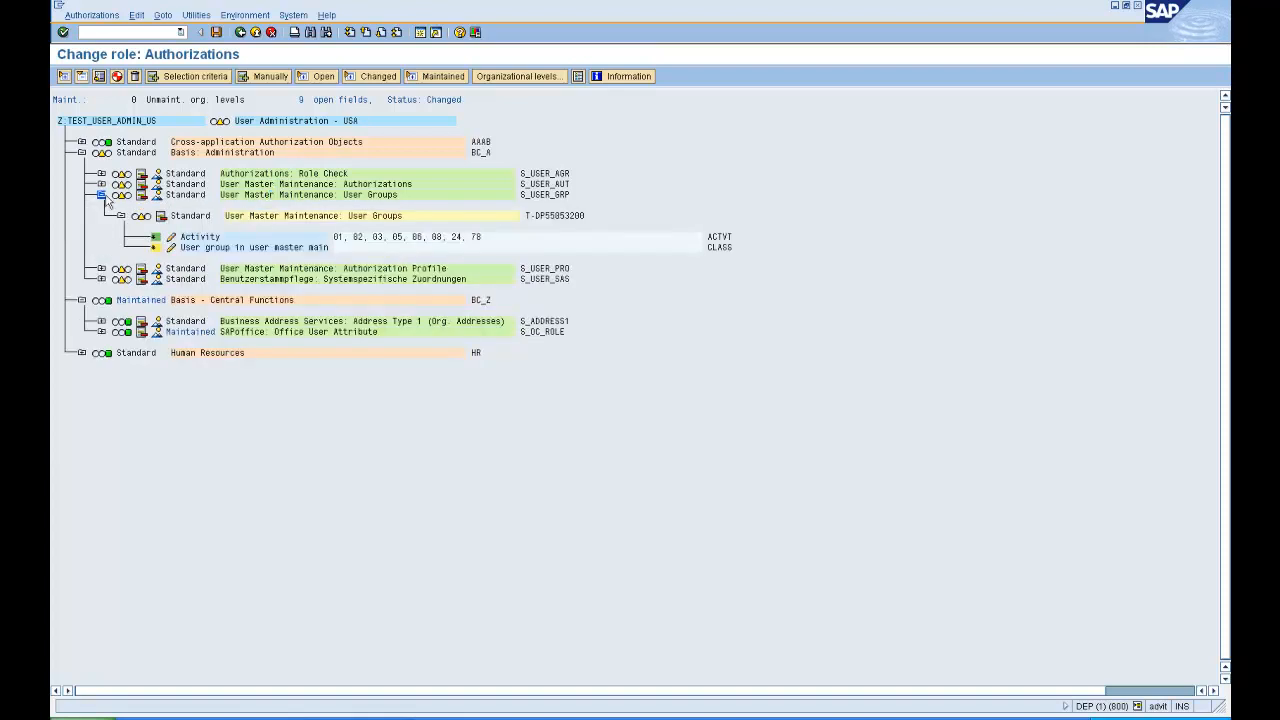
pyautogui.click(469, 196)
pyautogui.click(115, 217)
pyautogui.click(82, 212)
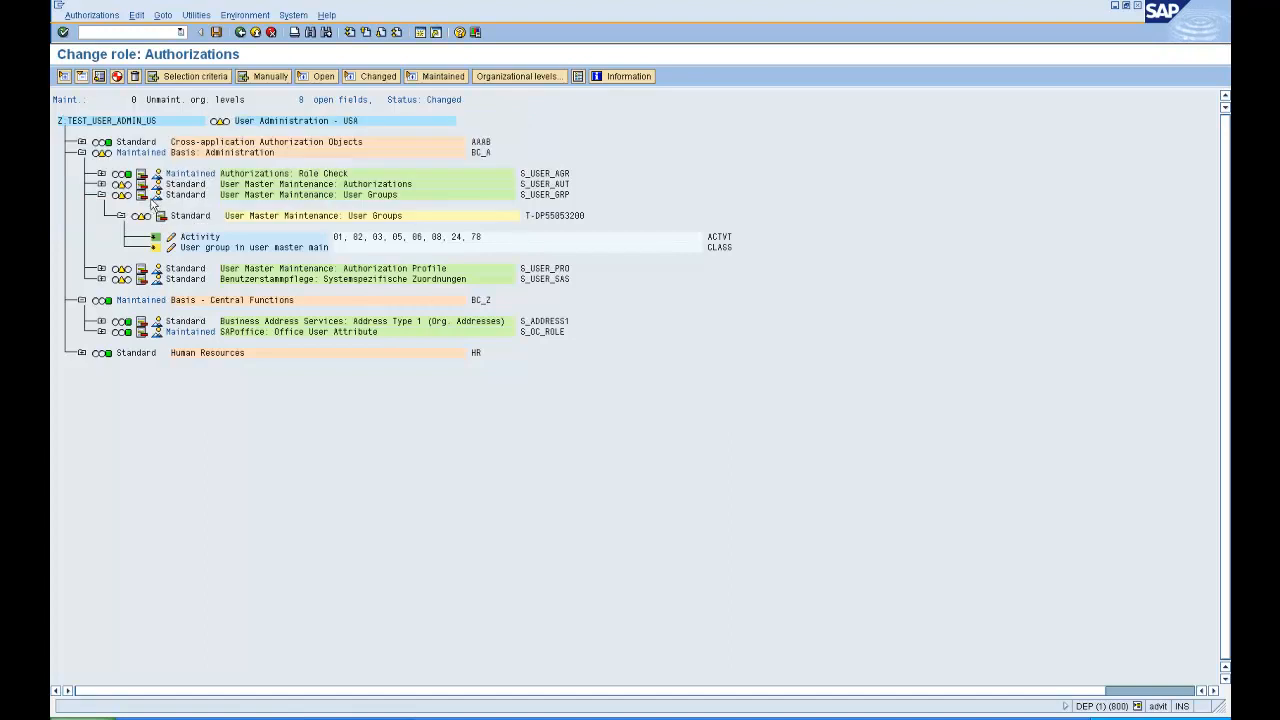
# Step: Assign full authorization to the unmaintained fields of objects S_USER_AUT, S_USER_PRO and S_USER_SAS
pyautogui.click(127, 185)
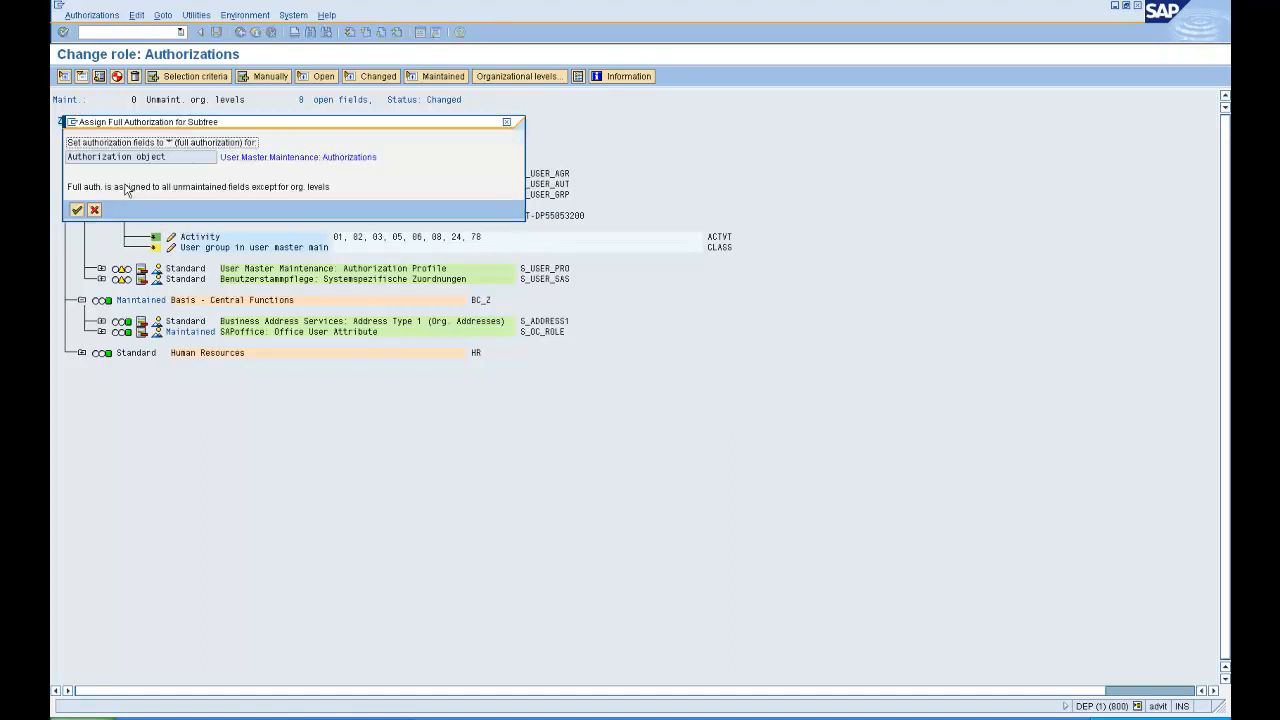
pyautogui.click(79, 209)
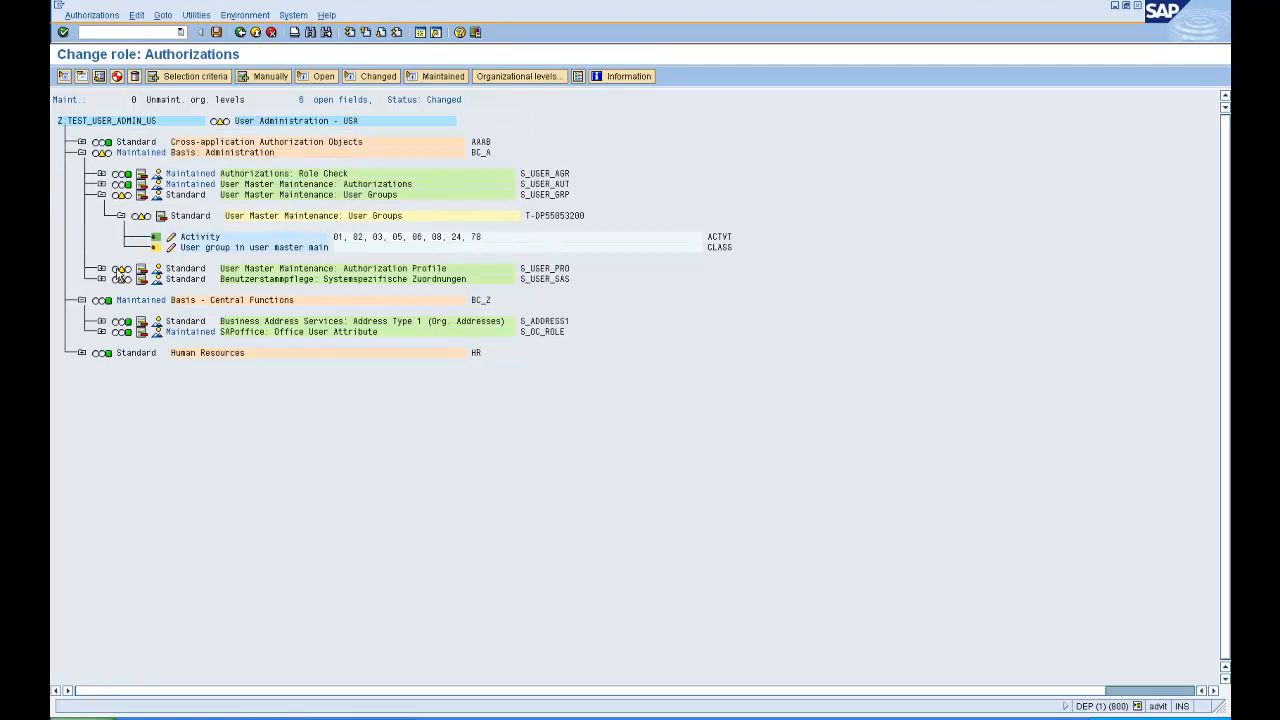
pyautogui.click(119, 269)
pyautogui.click(79, 209)
pyautogui.click(121, 280)
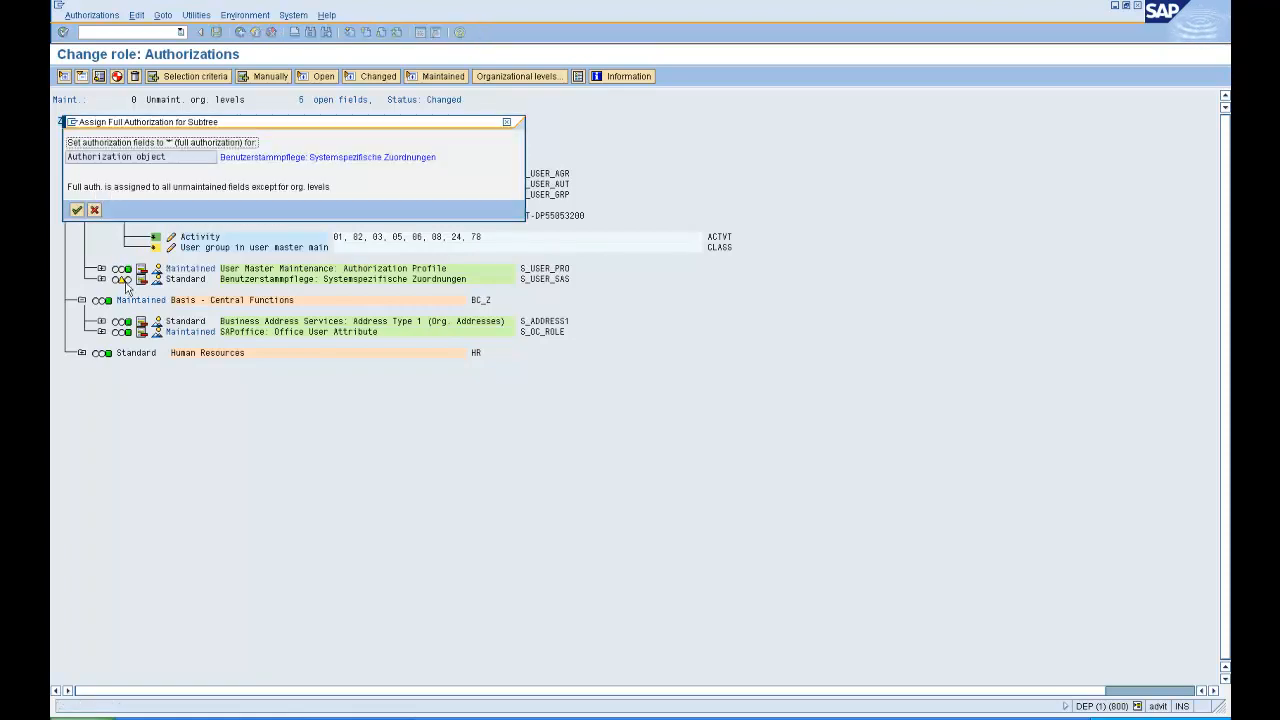
pyautogui.click(77, 210)
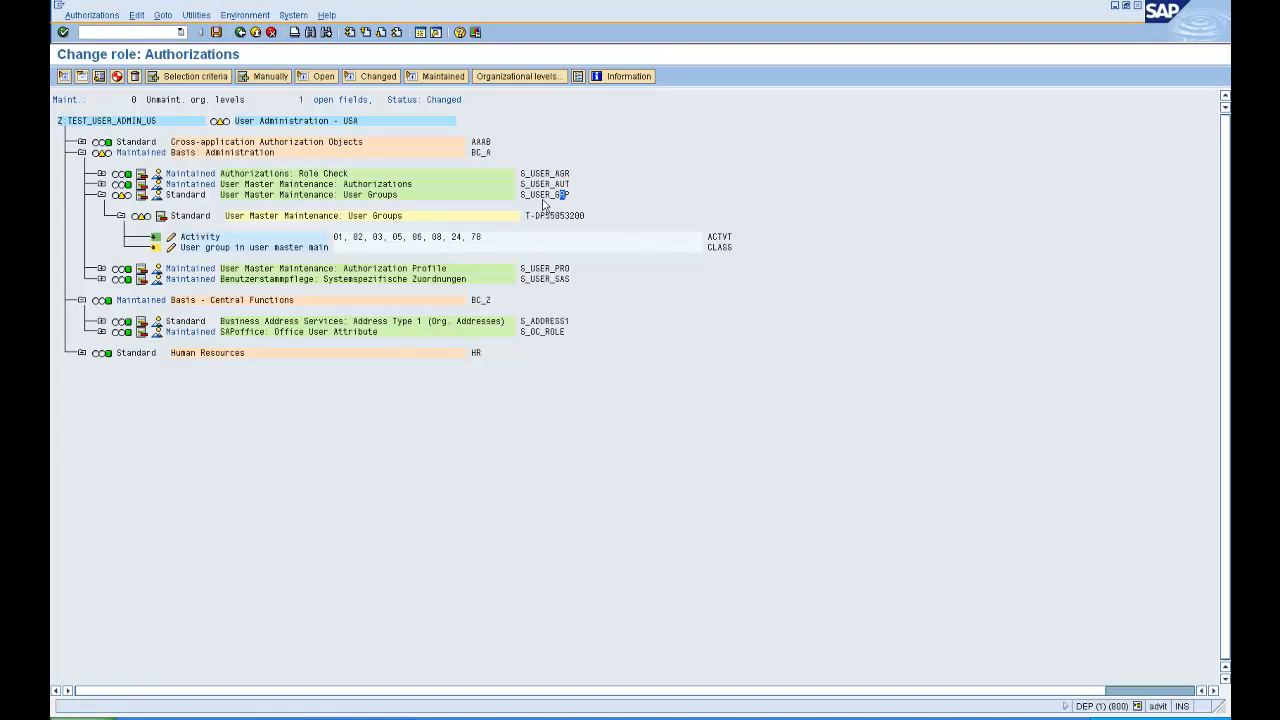
# Step: Restrict the user group field (CLASS) of S_USER_GRP to the group USA and save the field value
pyautogui.click(452, 237)
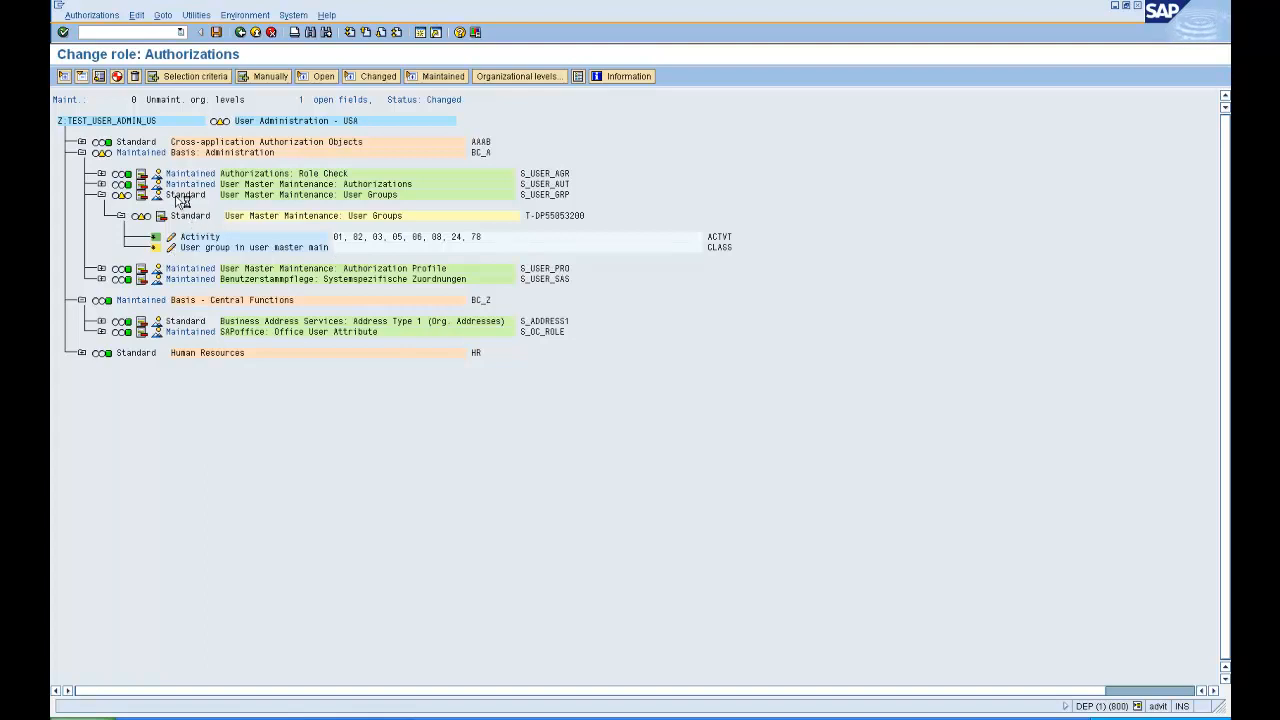
pyautogui.click(200, 249)
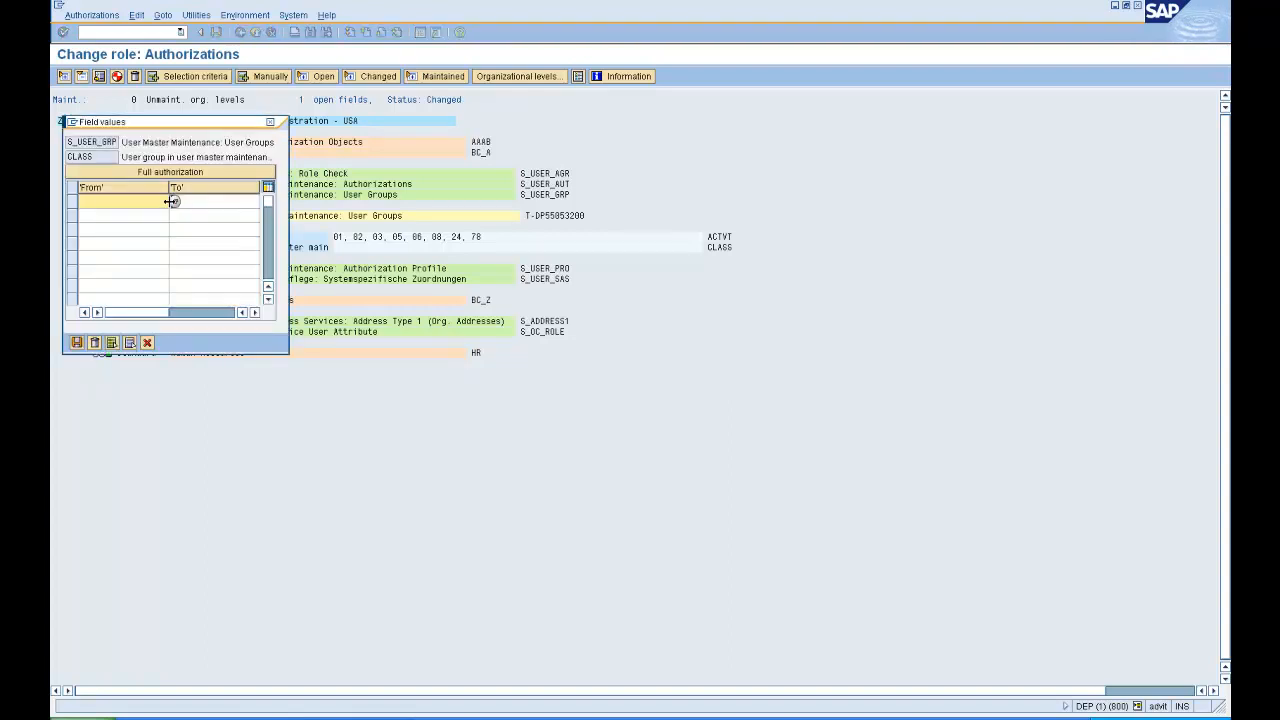
pyautogui.click(174, 202)
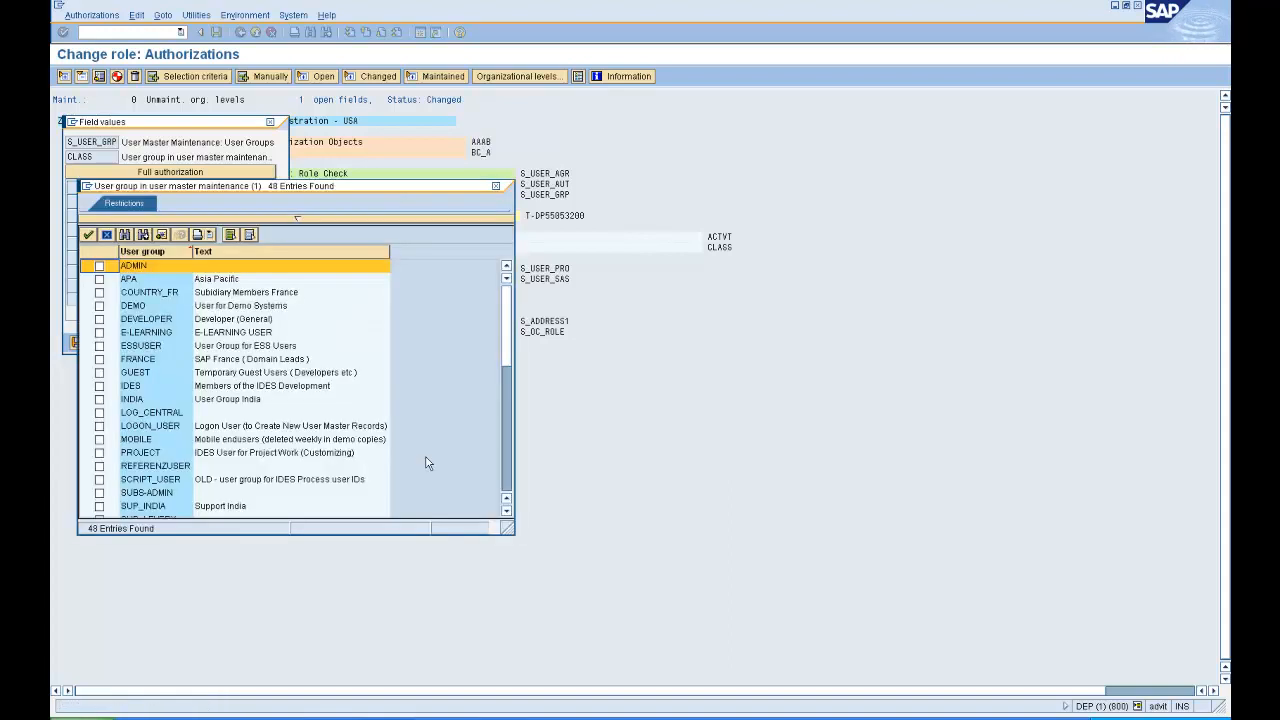
pyautogui.click(506, 490)
pyautogui.click(506, 490)
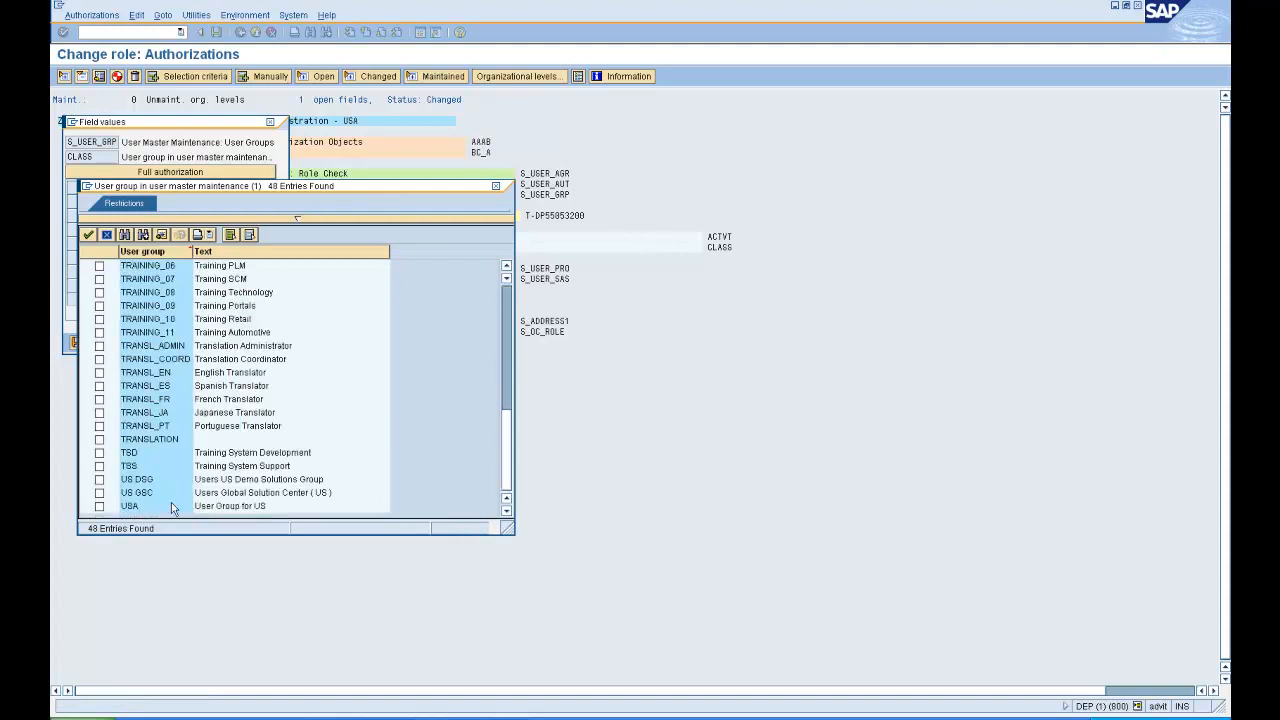
pyautogui.click(100, 507)
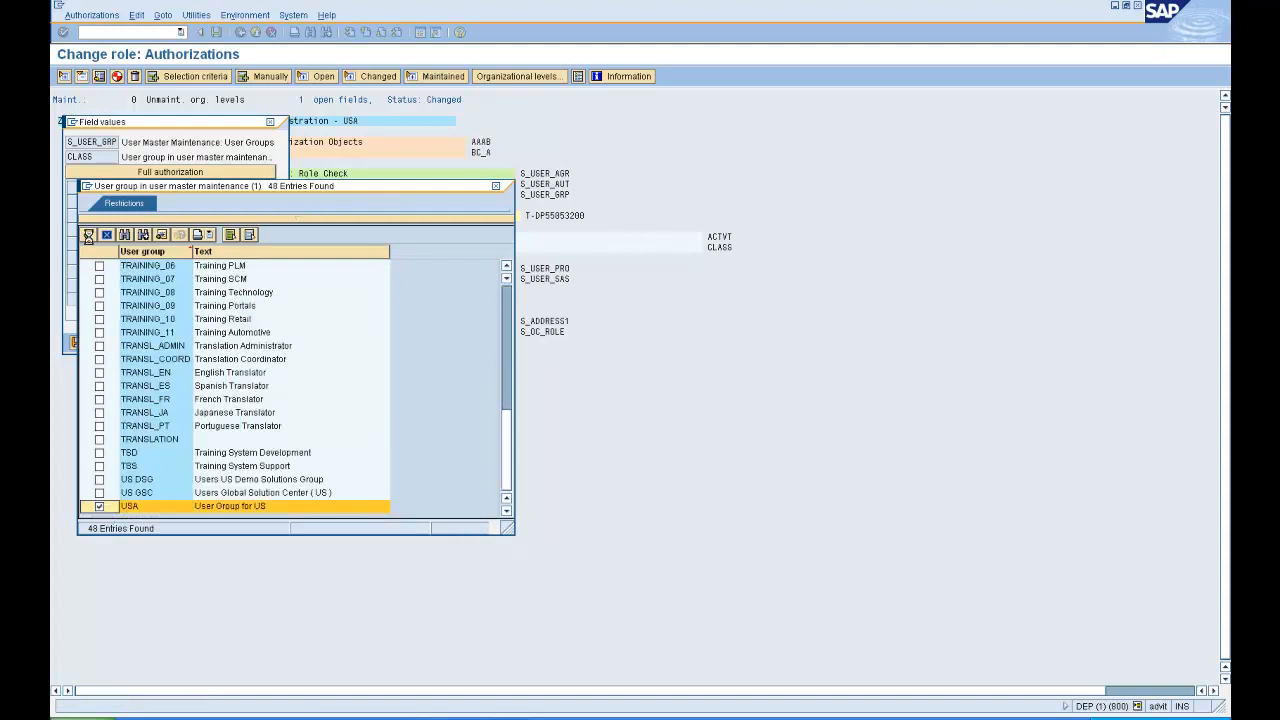
pyautogui.click(88, 235)
pyautogui.click(78, 343)
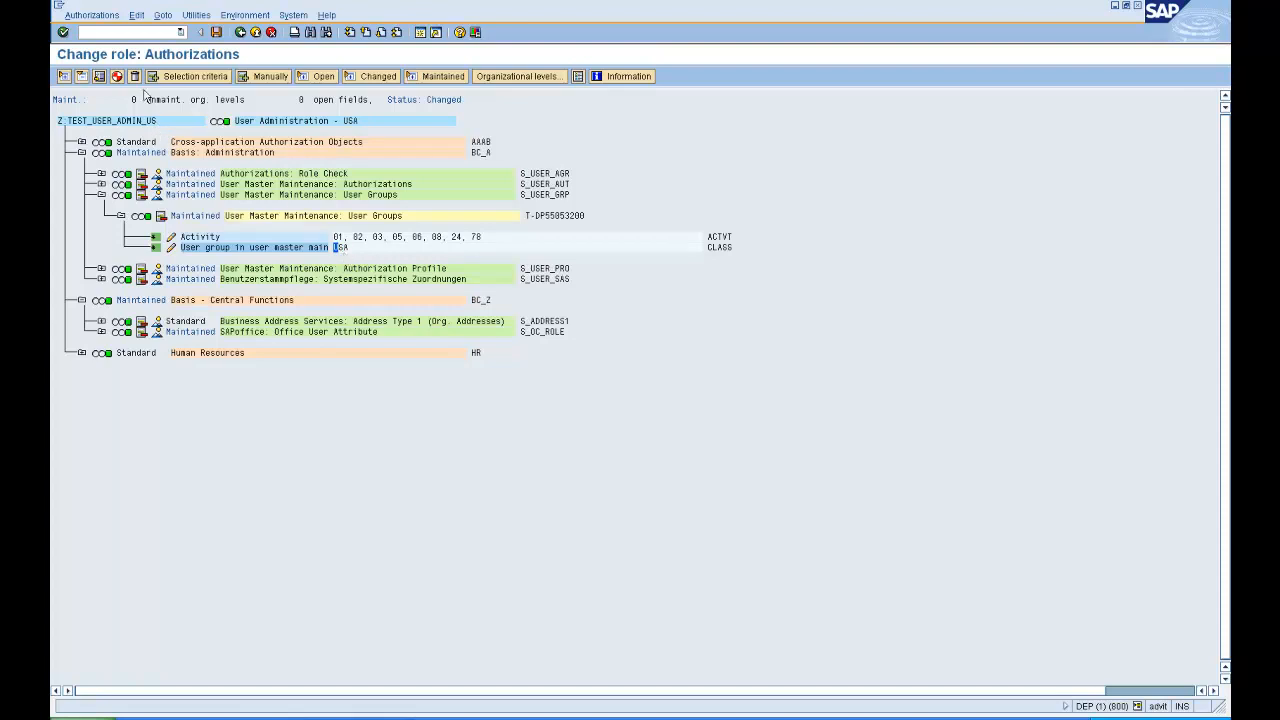
# Step: Generate the authorization profile of the role under the proposed profile name and return to the role
pyautogui.click(116, 79)
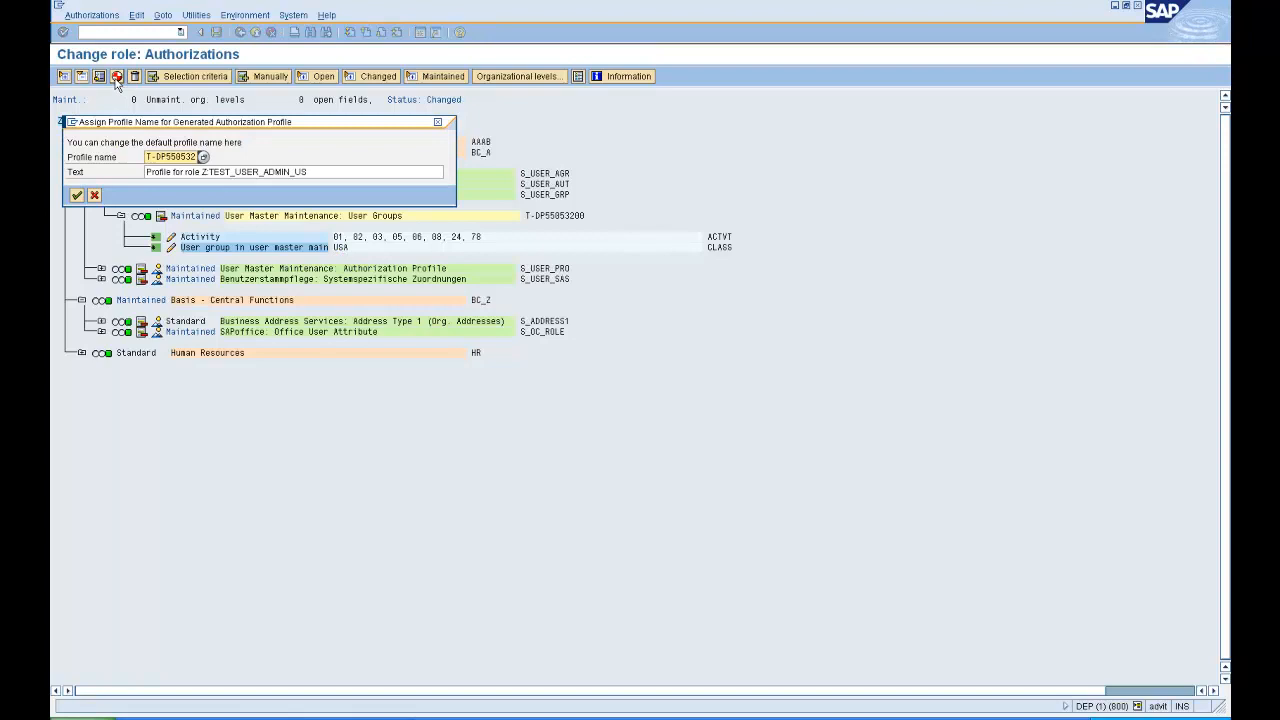
pyautogui.click(77, 196)
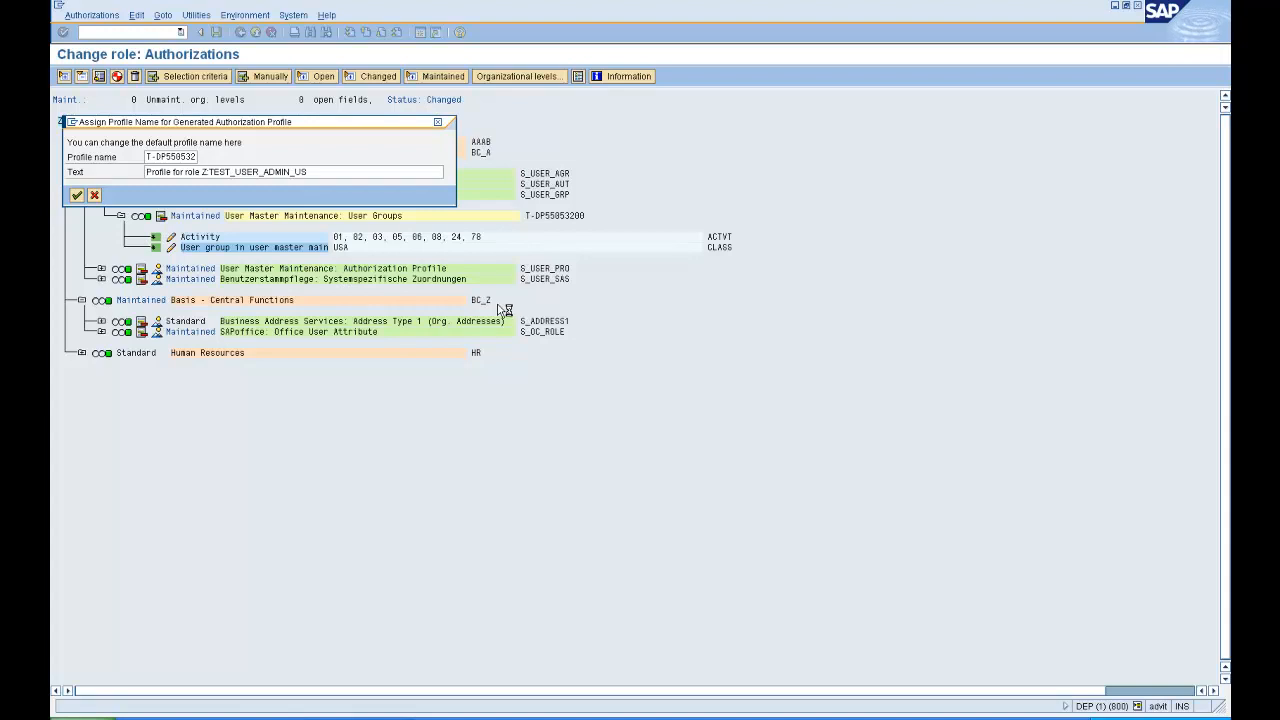
pyautogui.press('Return')
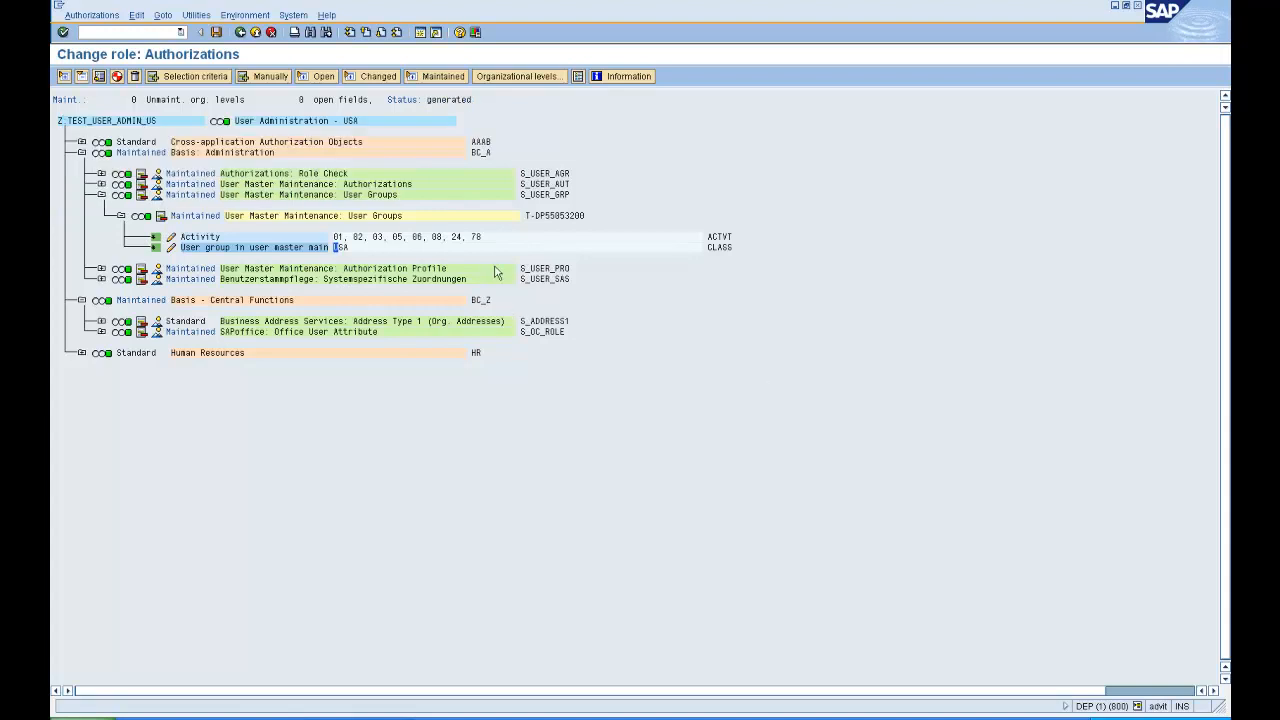
pyautogui.click(240, 32)
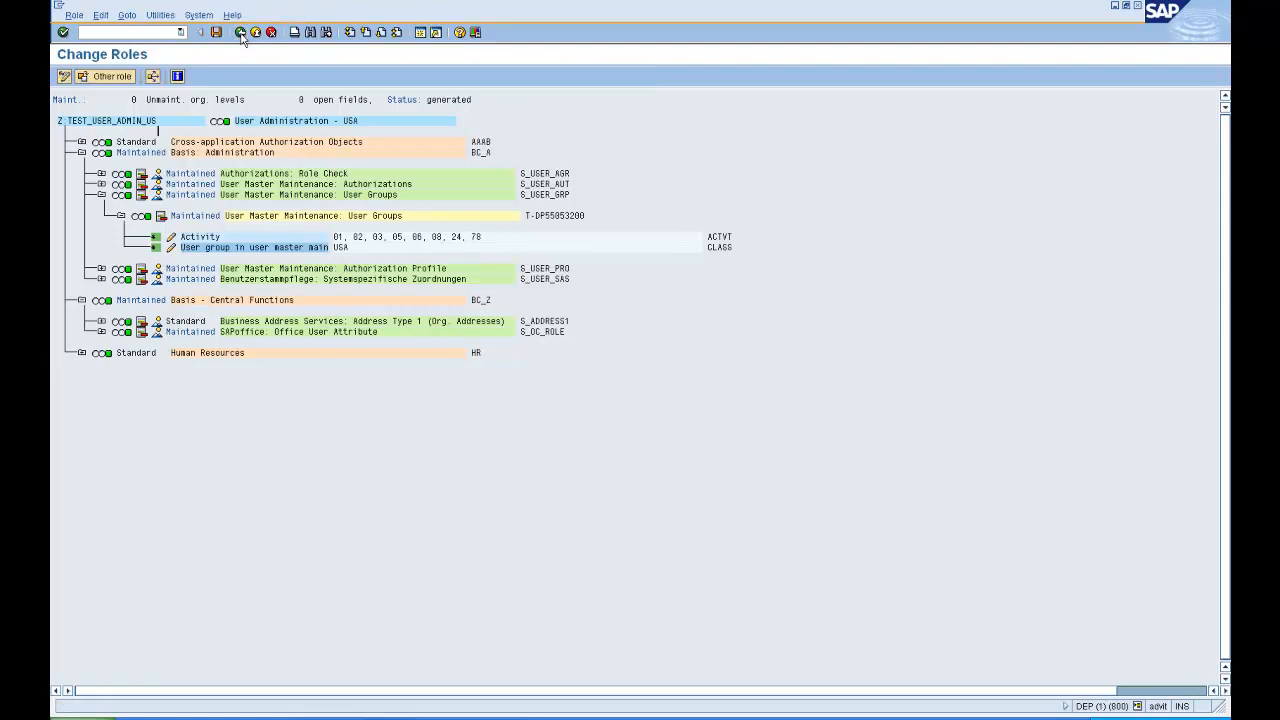
# Step: Assign the user USERADMUS to role Z:TEST_USER_ADMIN_US
pyautogui.click(388, 166)
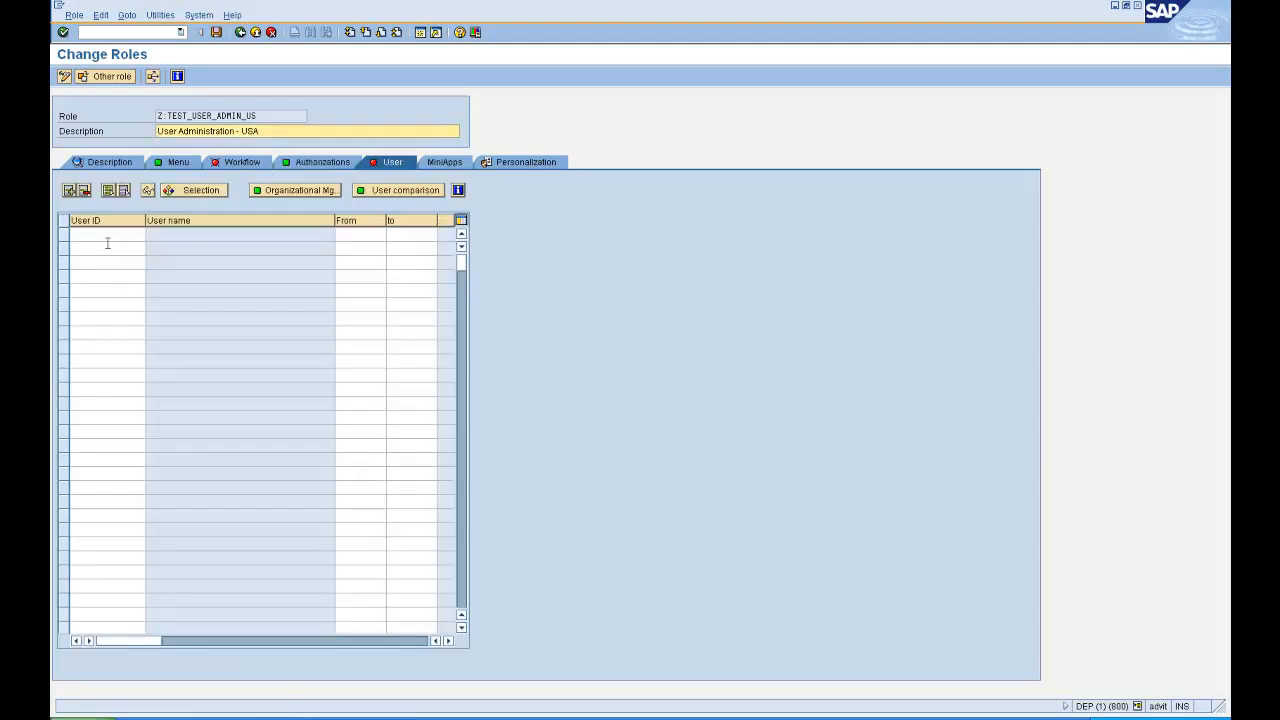
pyautogui.click(108, 234)
pyautogui.write('USERA')
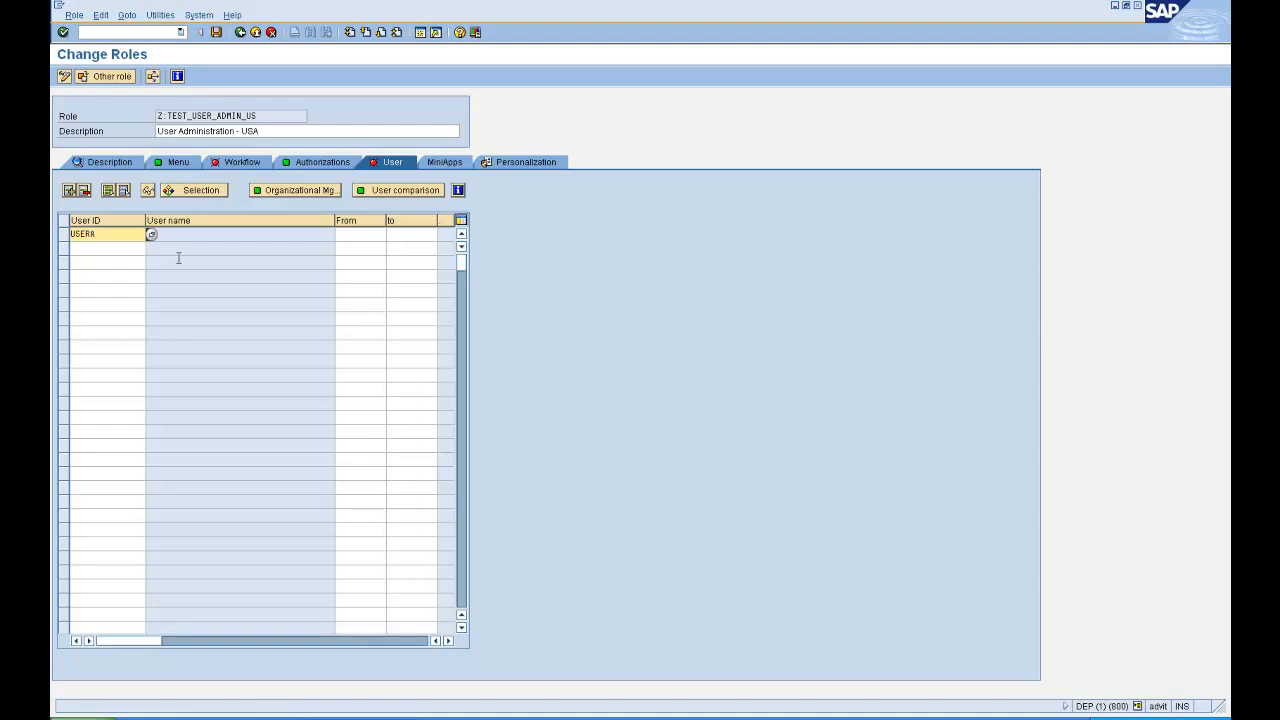
pyautogui.write('DMUS')
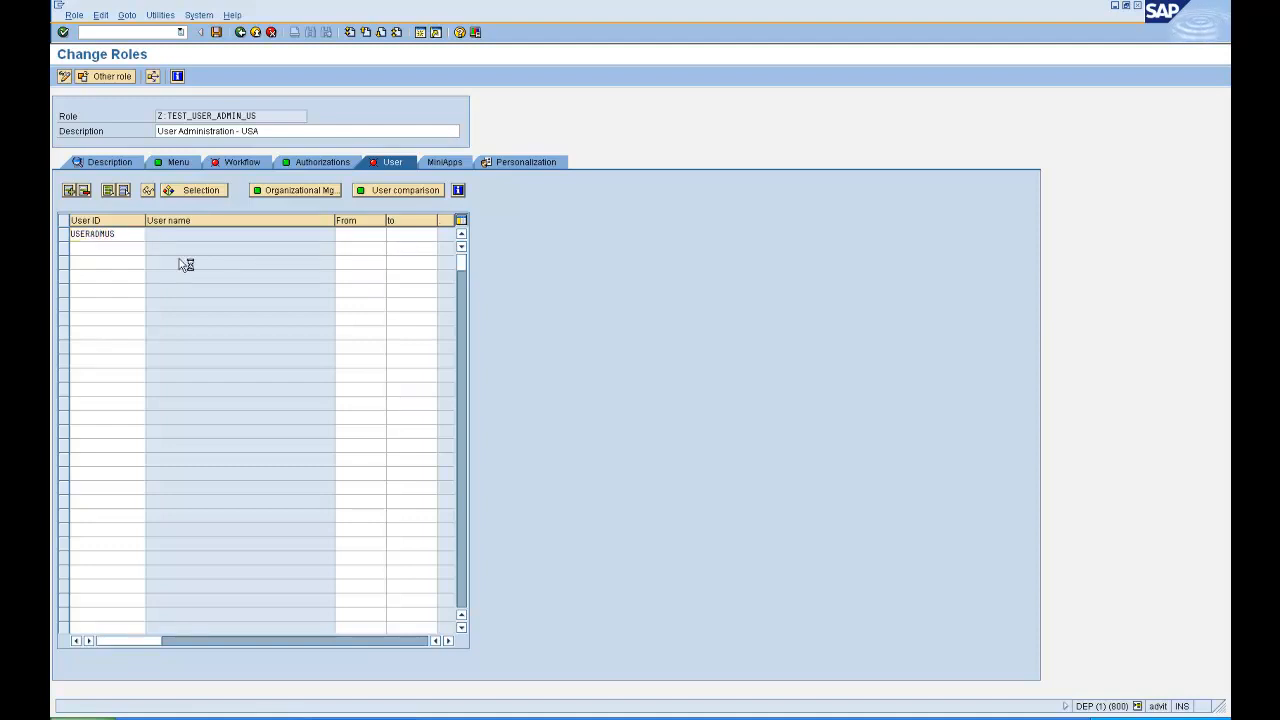
pyautogui.press('Return')
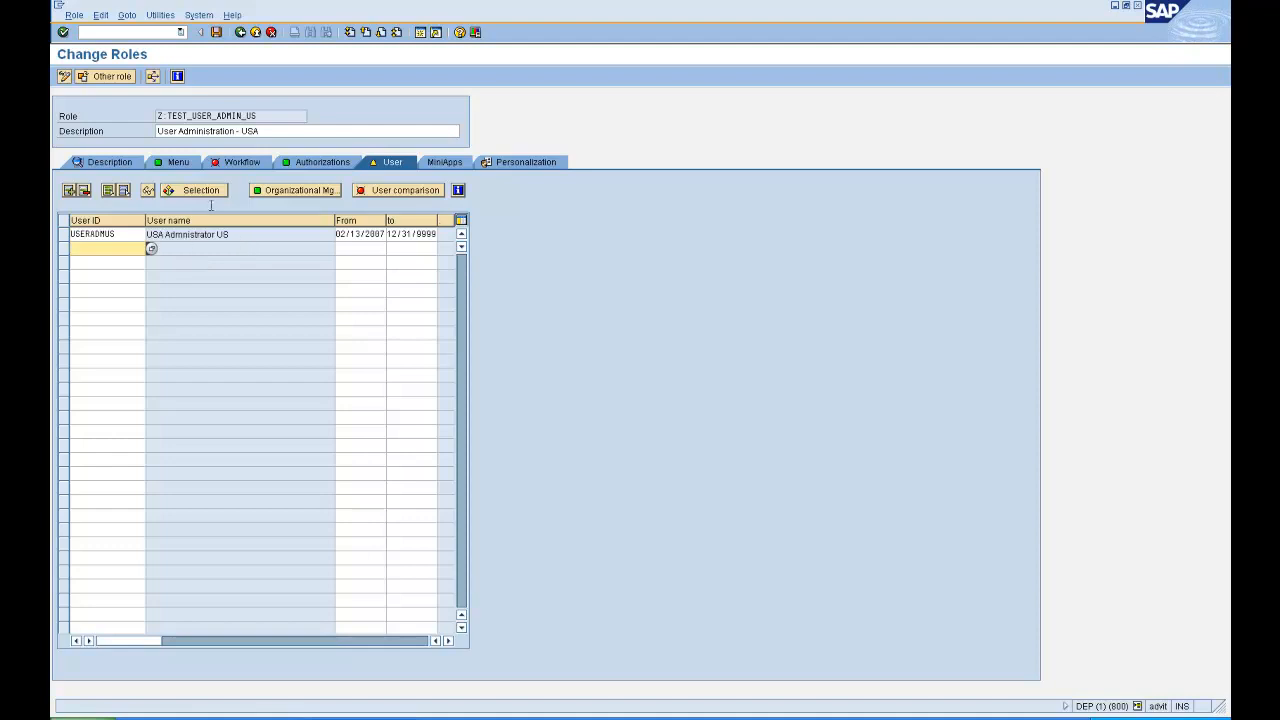
pyautogui.doubleClick(265, 112)
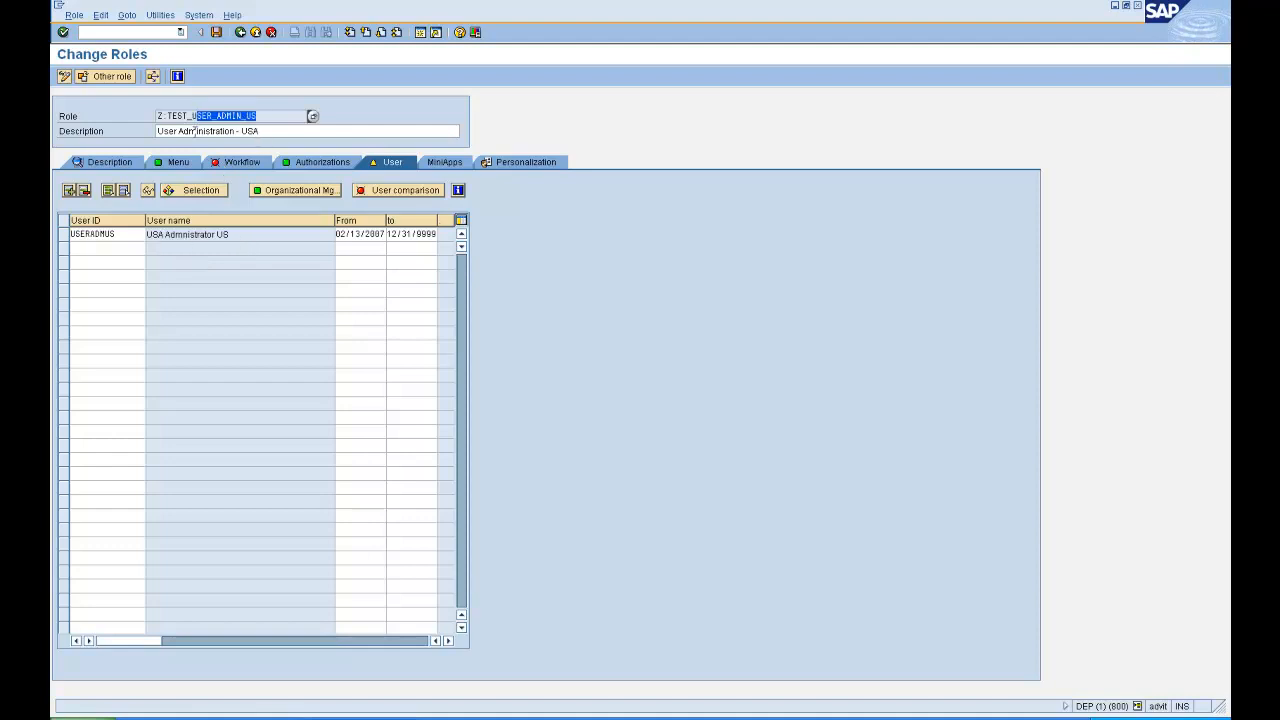
pyautogui.doubleClick(125, 232)
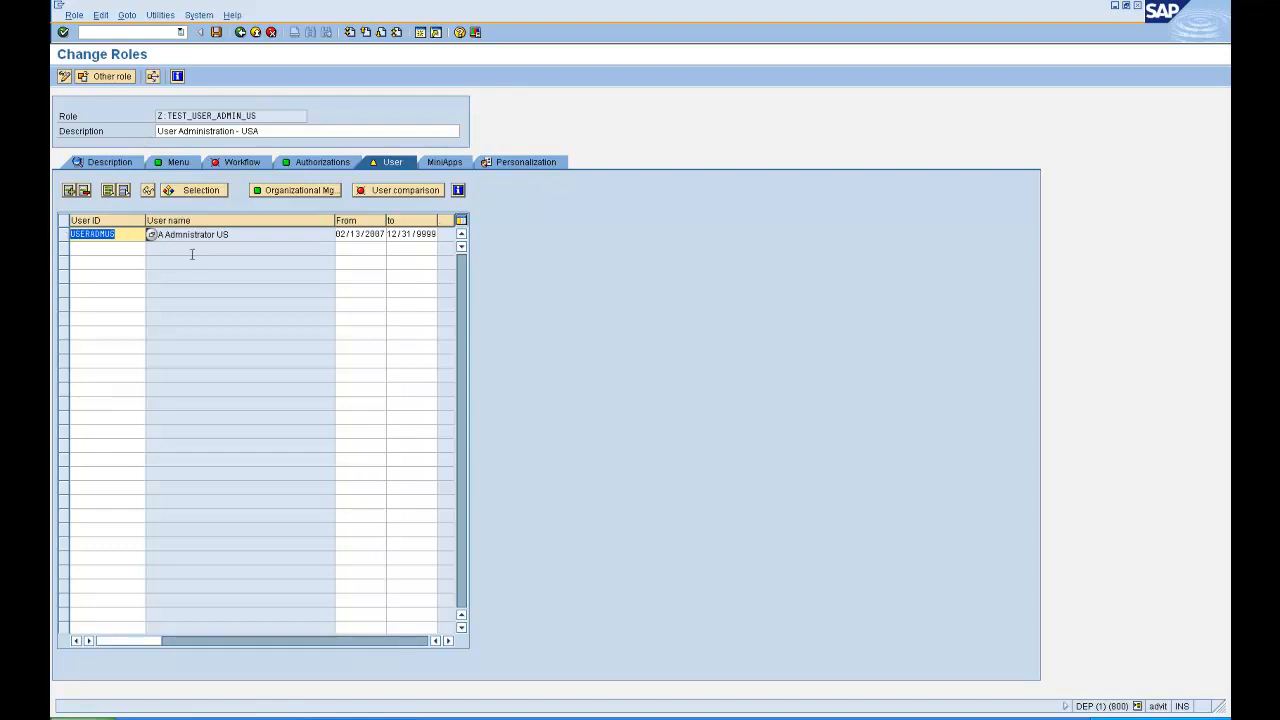
pyautogui.click(232, 234)
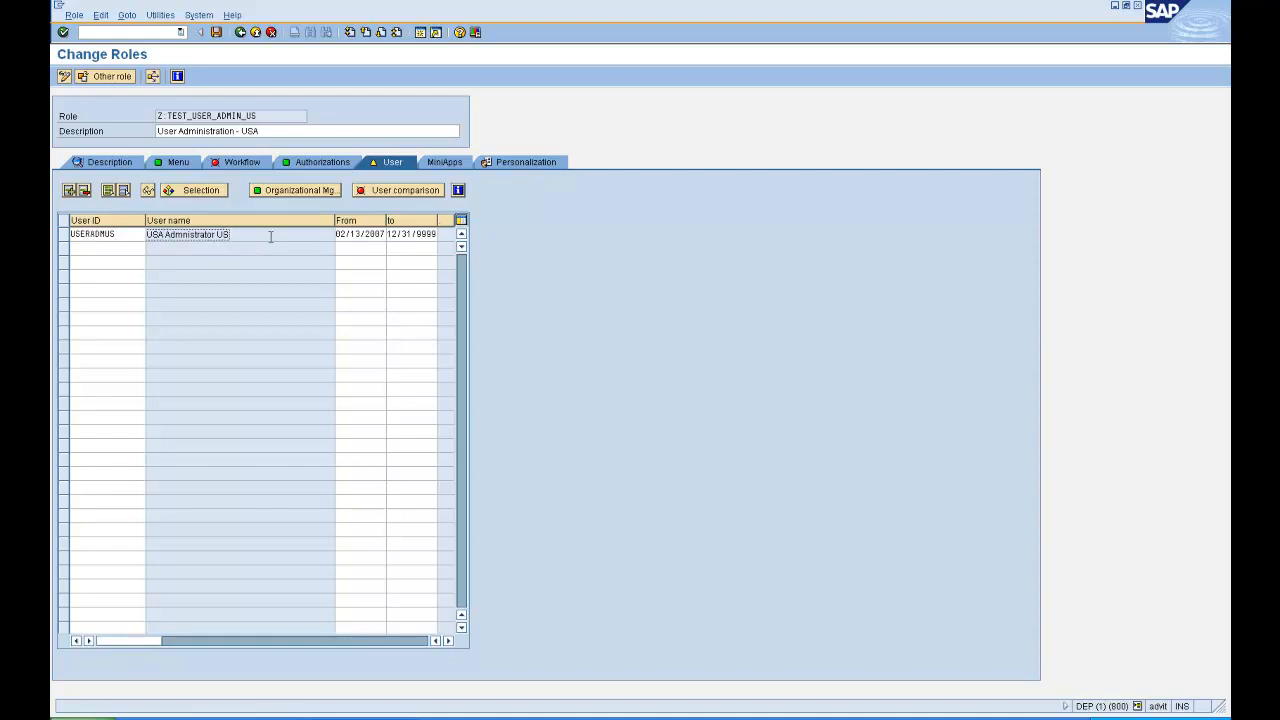
# Step: Save role Z:TEST_USER_ADMIN_US and run the user comparison for it
pyautogui.click(216, 33)
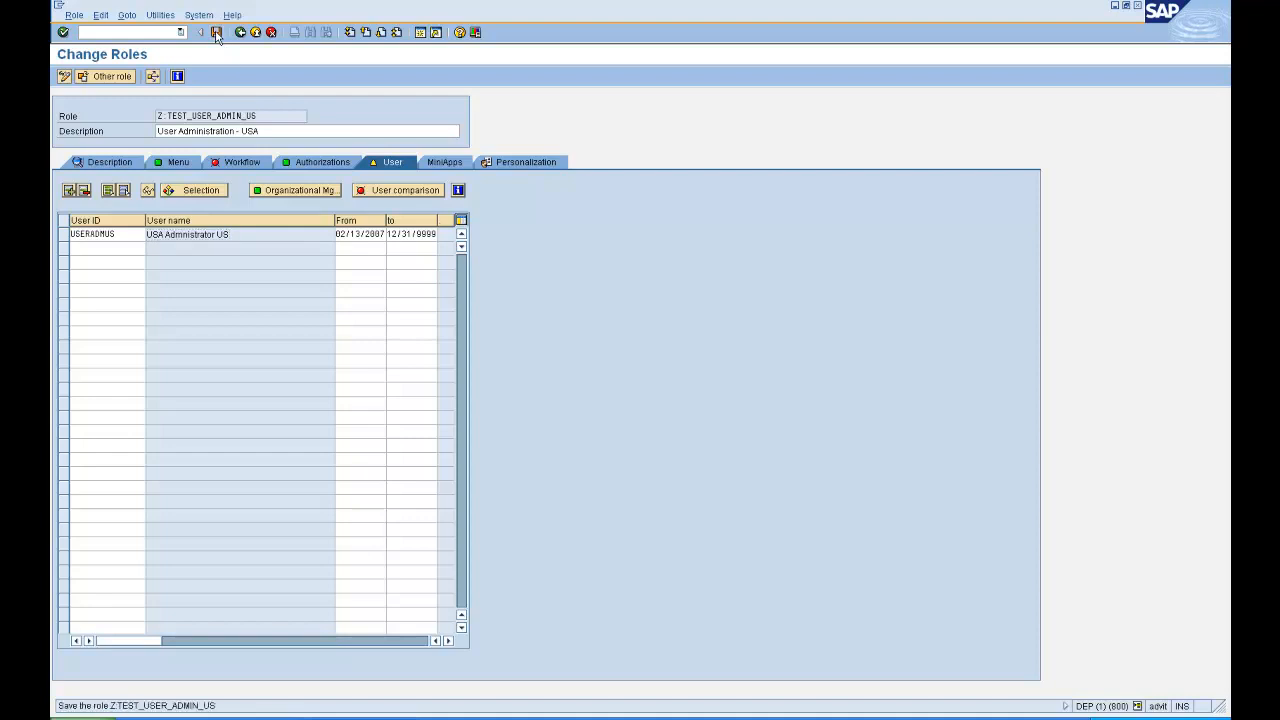
pyautogui.click(373, 193)
pyautogui.click(368, 197)
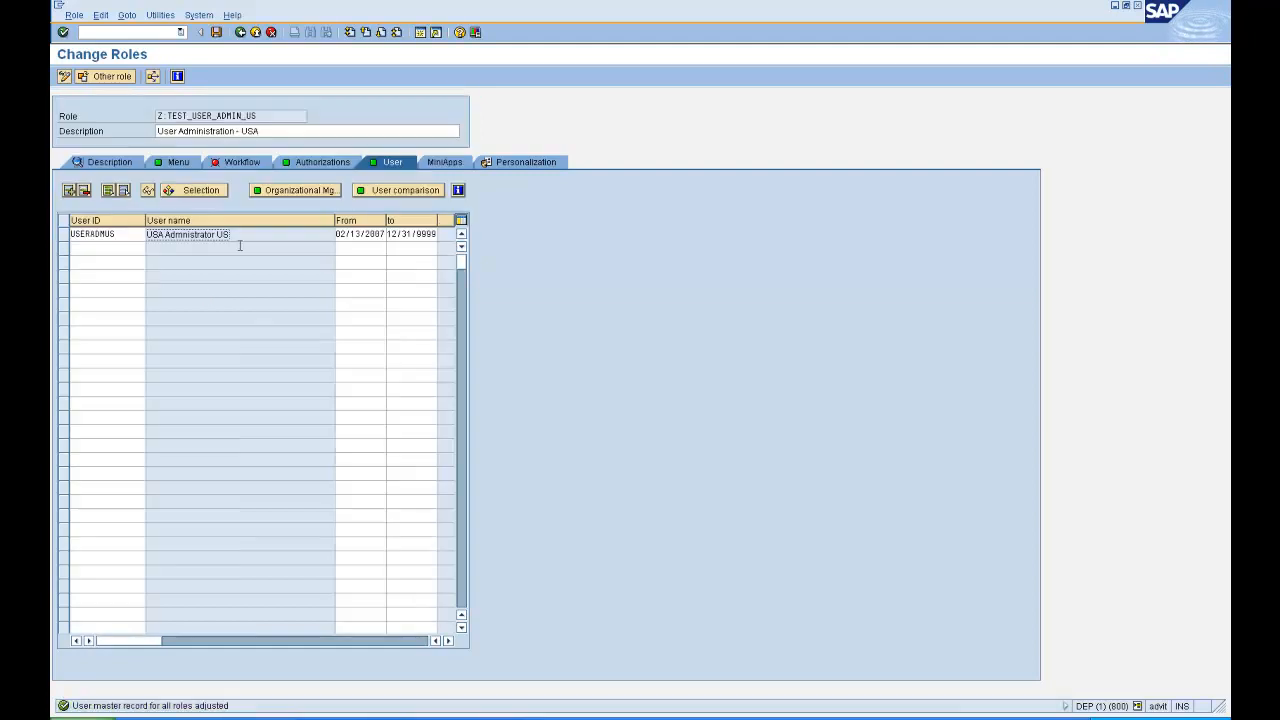
pyautogui.doubleClick(267, 116)
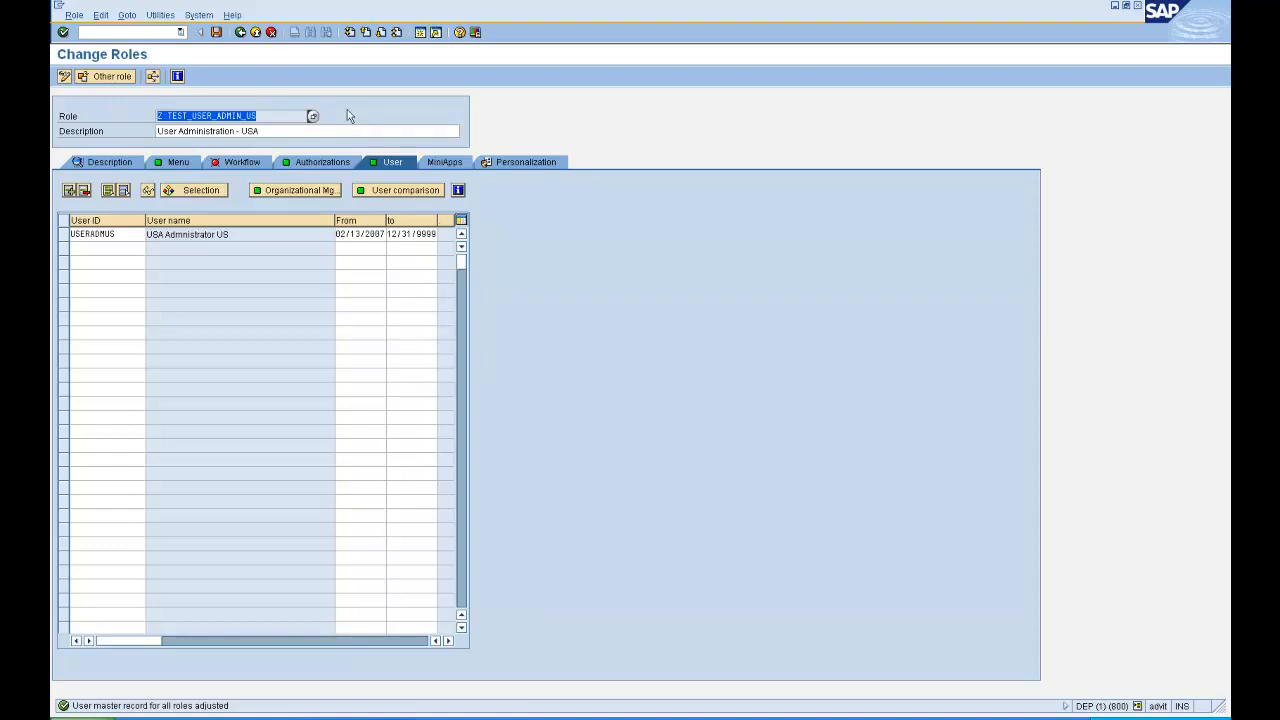
# Step: Create the single role Z:TEST_USER_ADMIN_INDIA with the description "User Administrator - INDIA" and save it
pyautogui.click(242, 33)
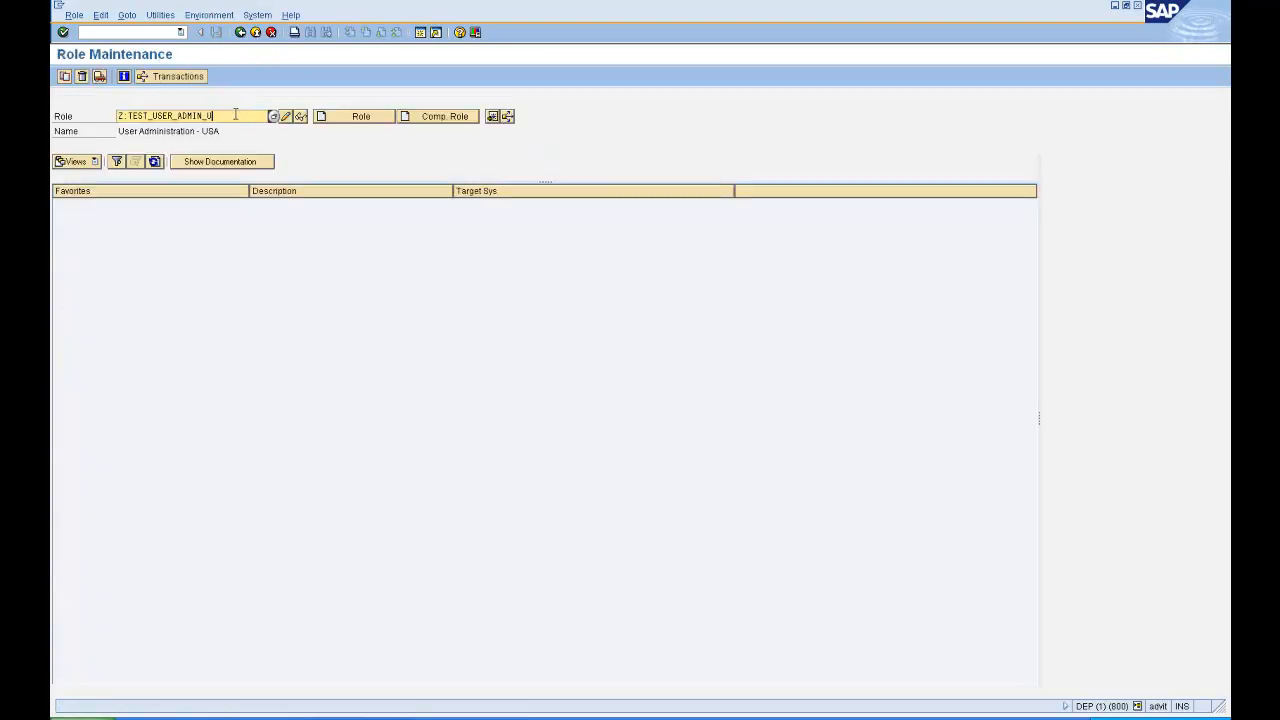
pyautogui.write('INDIA')
pyautogui.click(356, 121)
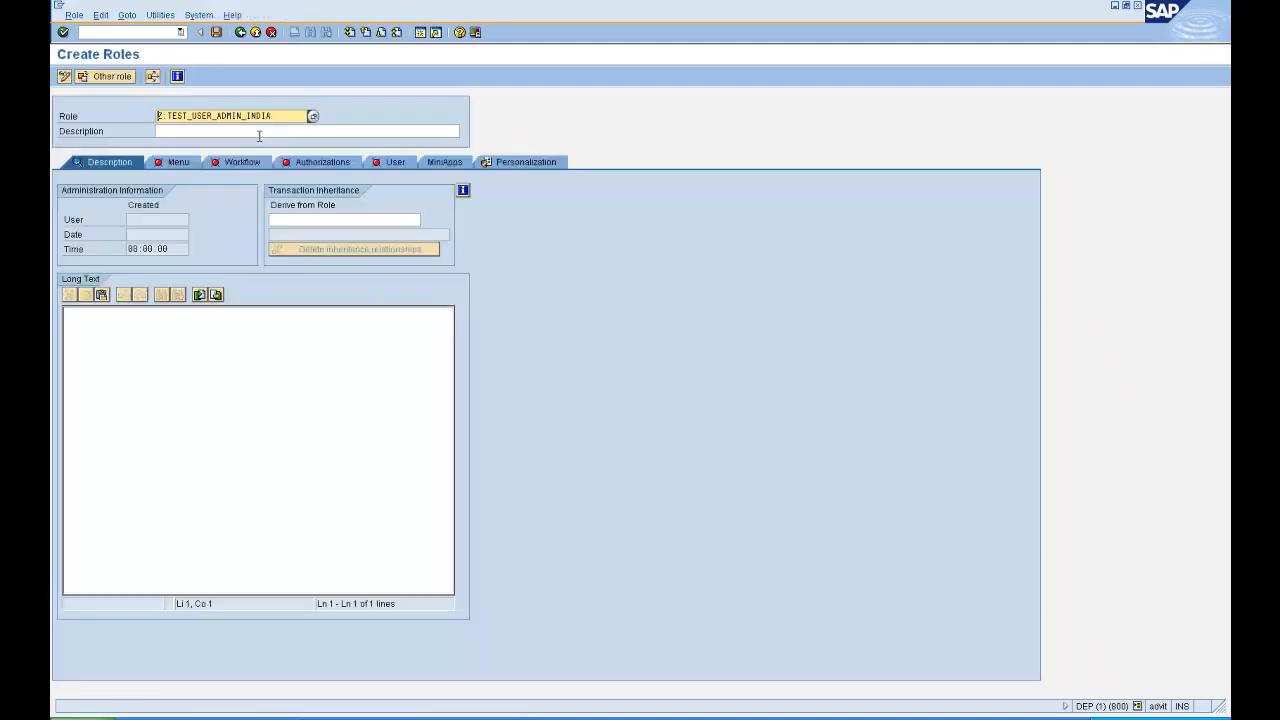
pyautogui.click(246, 132)
pyautogui.write('User Administrator')
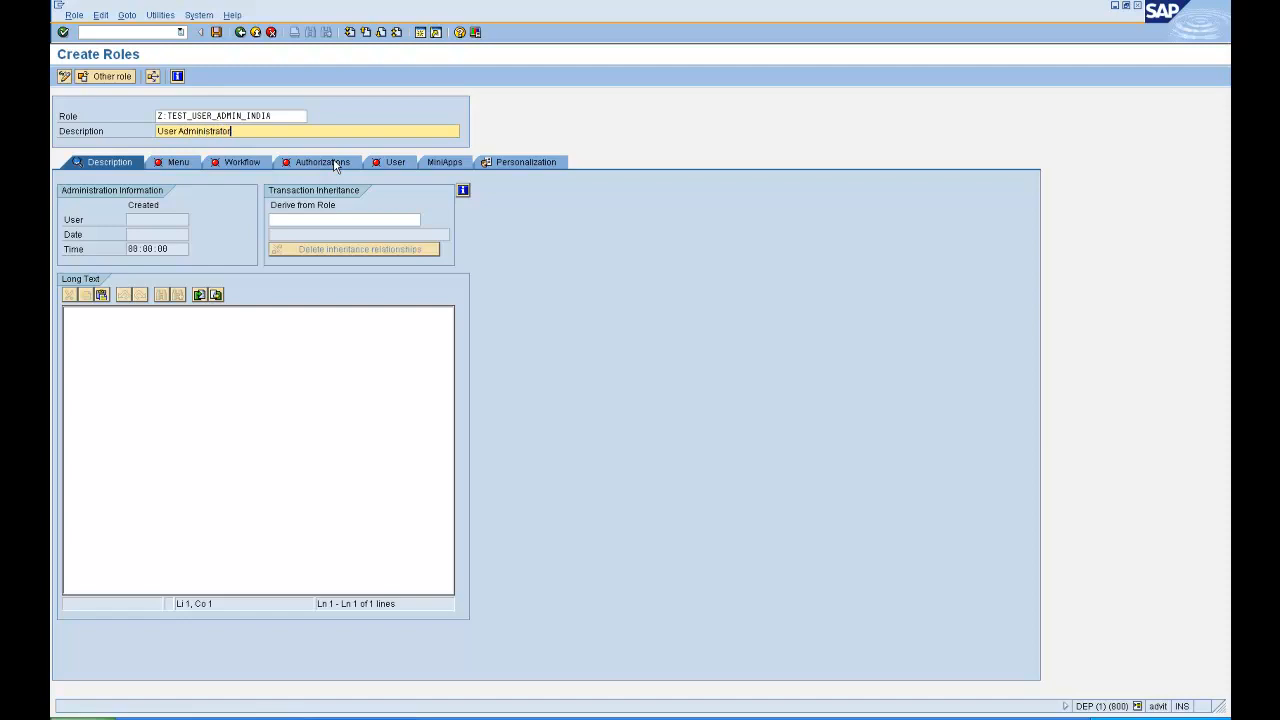
pyautogui.write(' - INDIA')
pyautogui.click(338, 165)
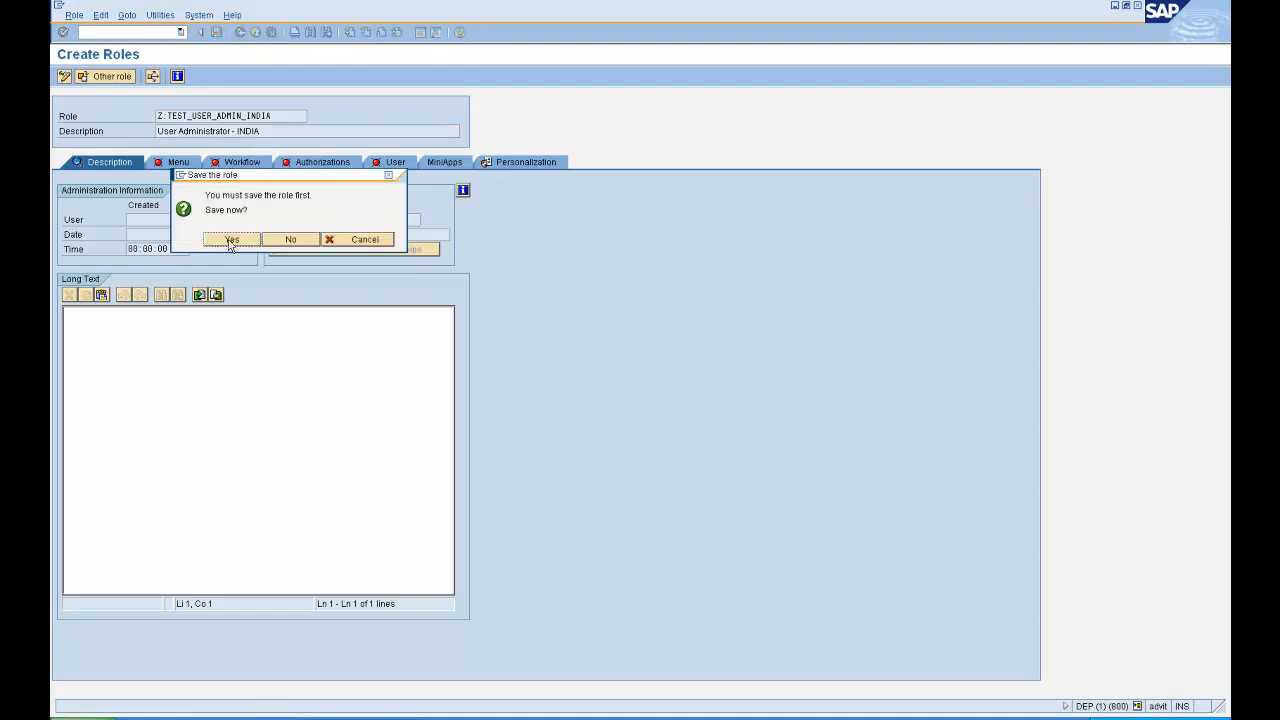
pyautogui.click(231, 242)
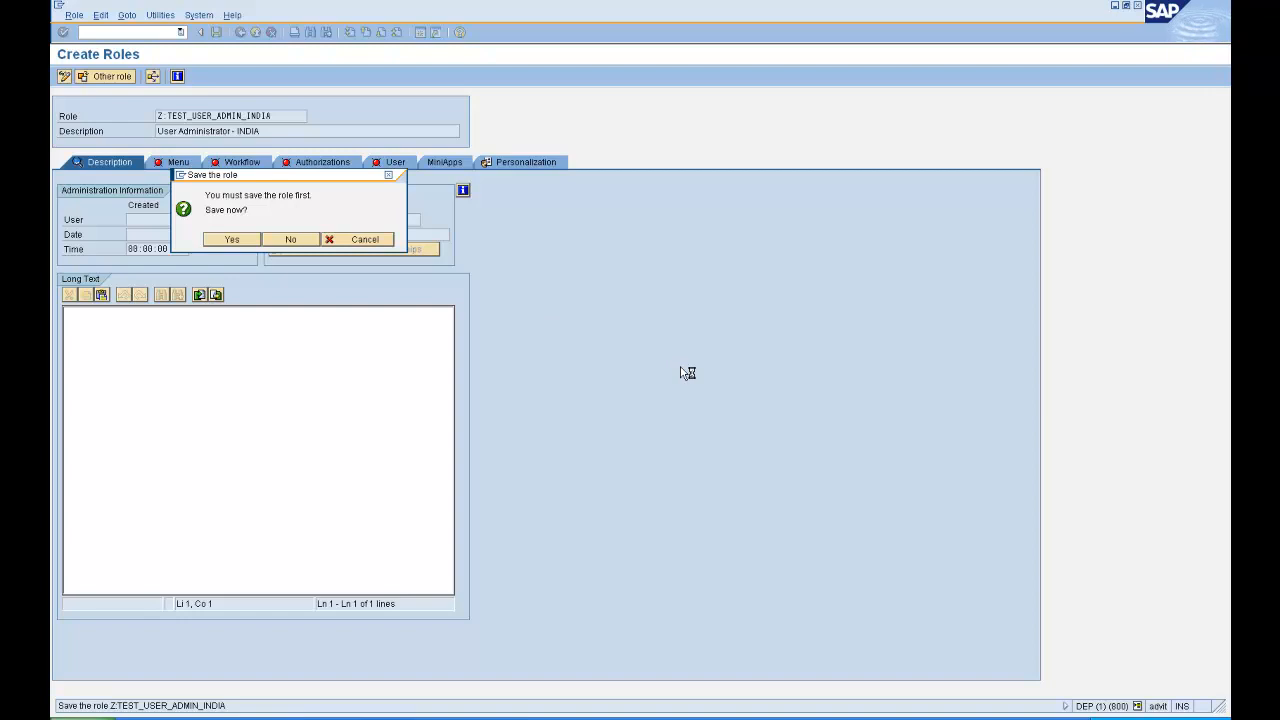
pyautogui.press('Return')
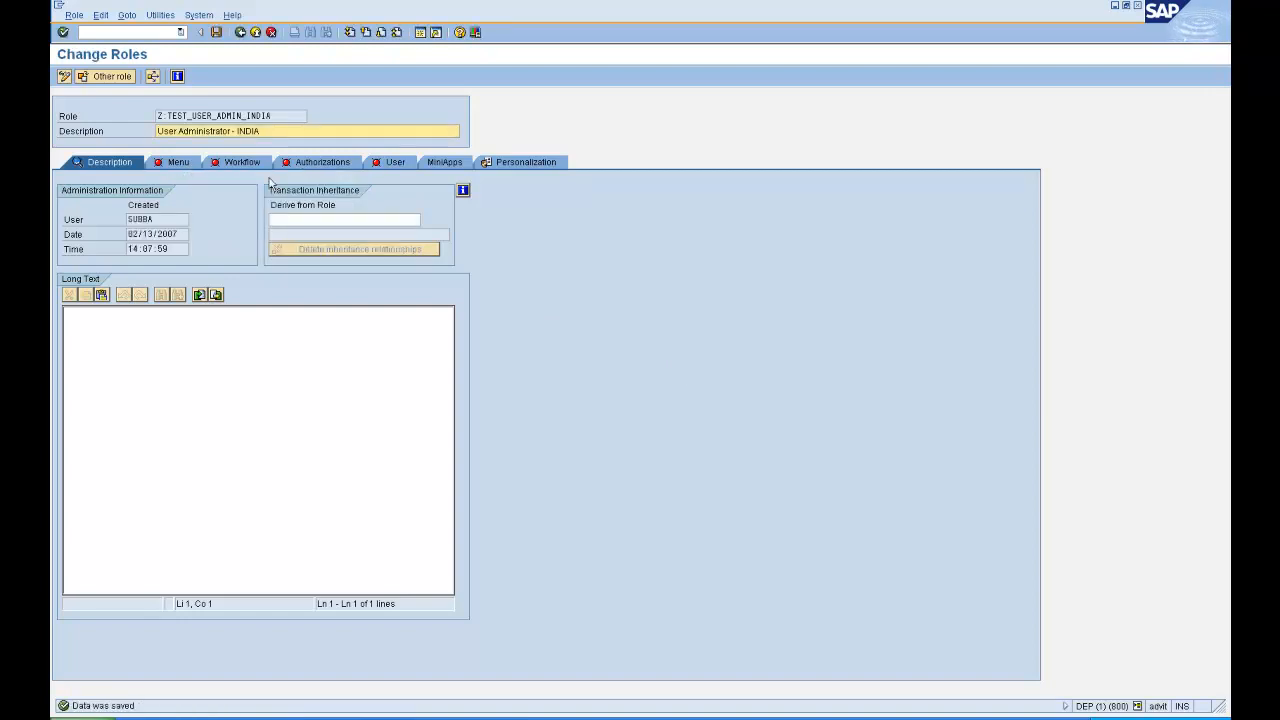
# Step: Add transactions SU01 and SU53 to the menu of role Z:TEST_USER_ADMIN_INDIA and save the role
pyautogui.click(192, 163)
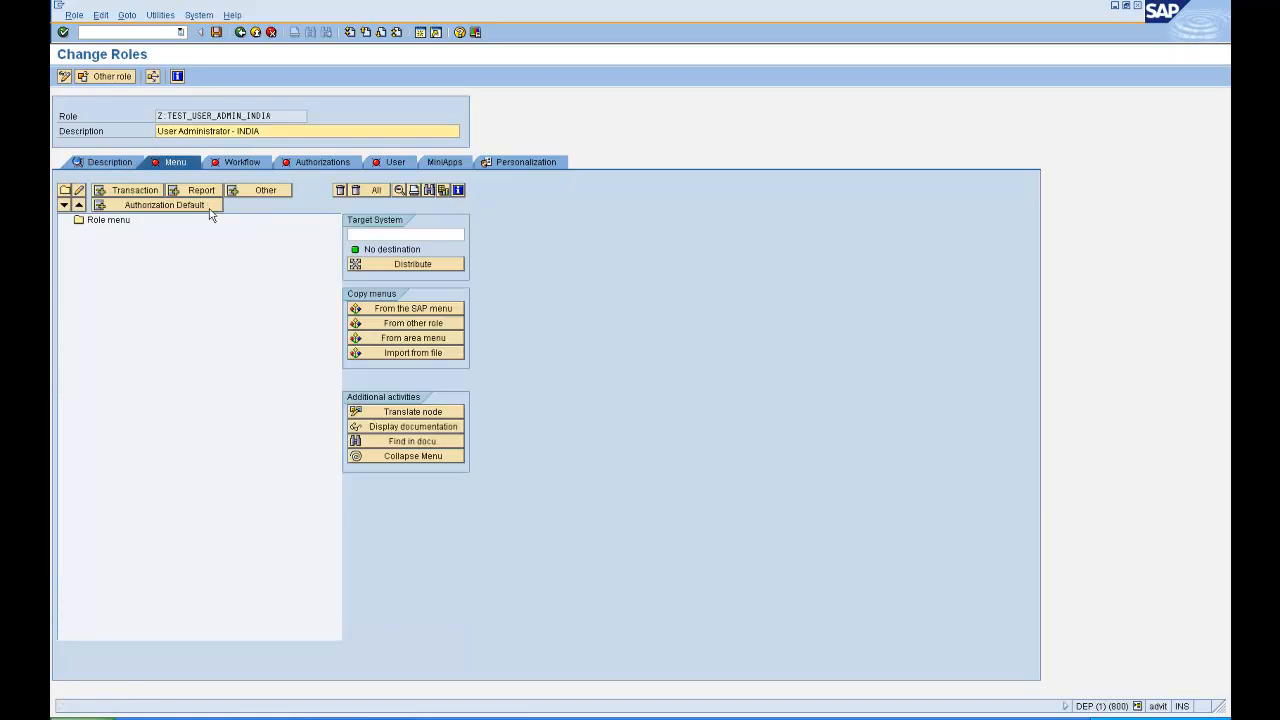
pyautogui.click(147, 190)
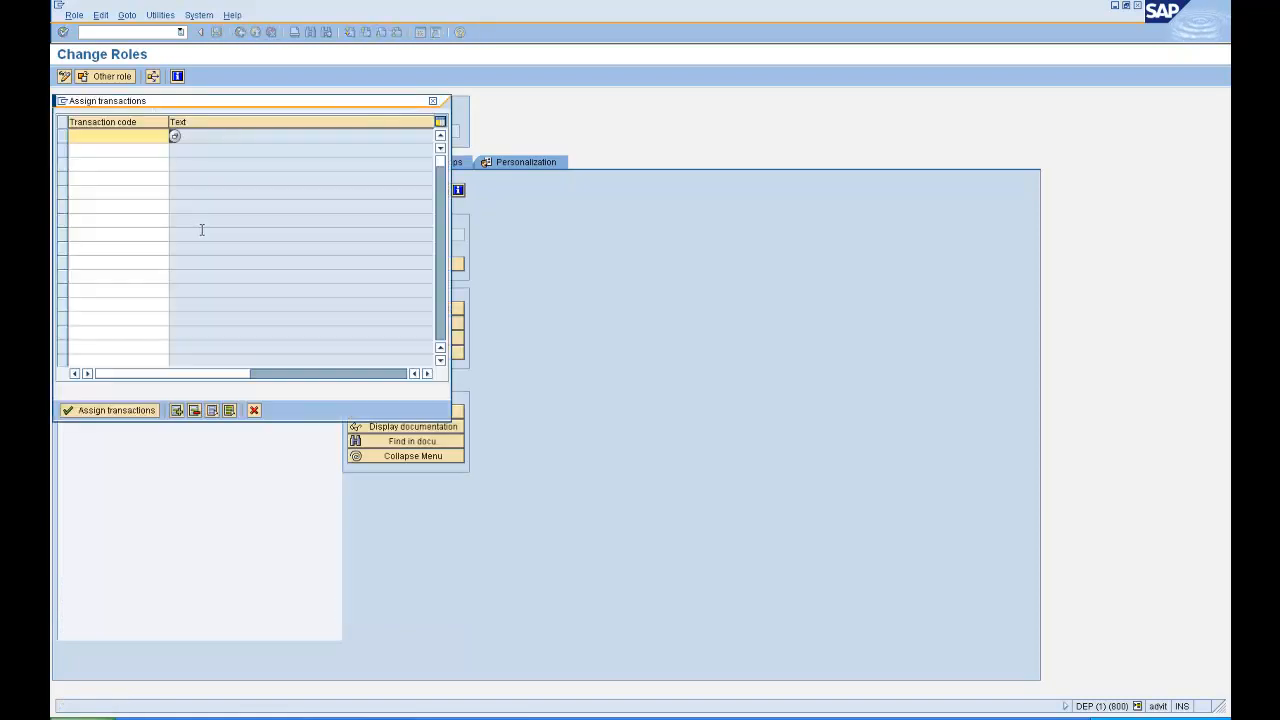
pyautogui.write('SU01')
pyautogui.press('Return')
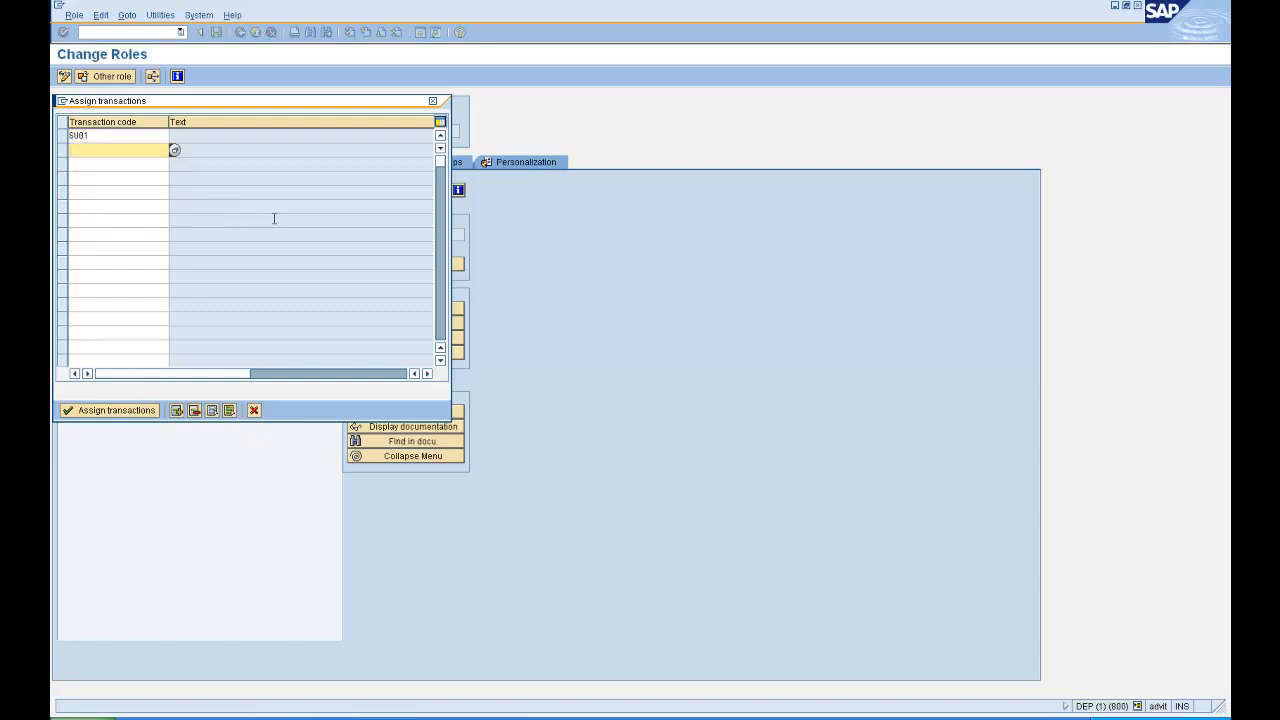
pyautogui.write('su53')
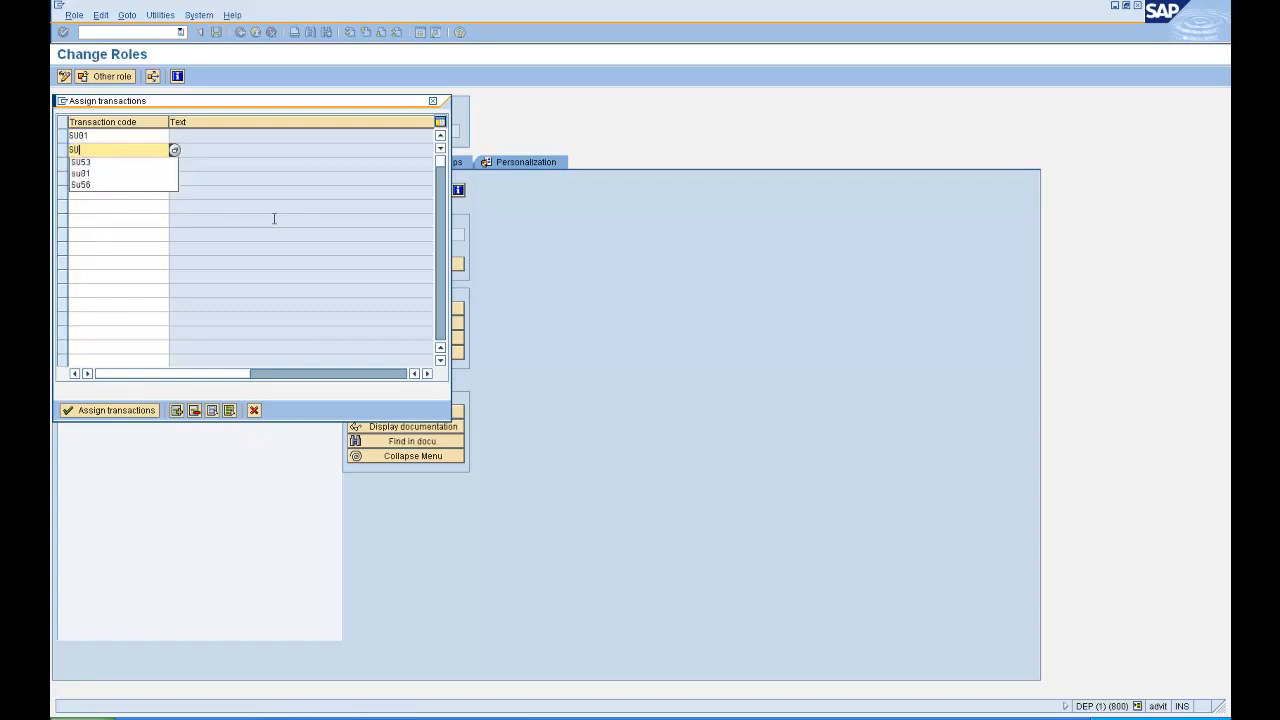
pyautogui.press('Return')
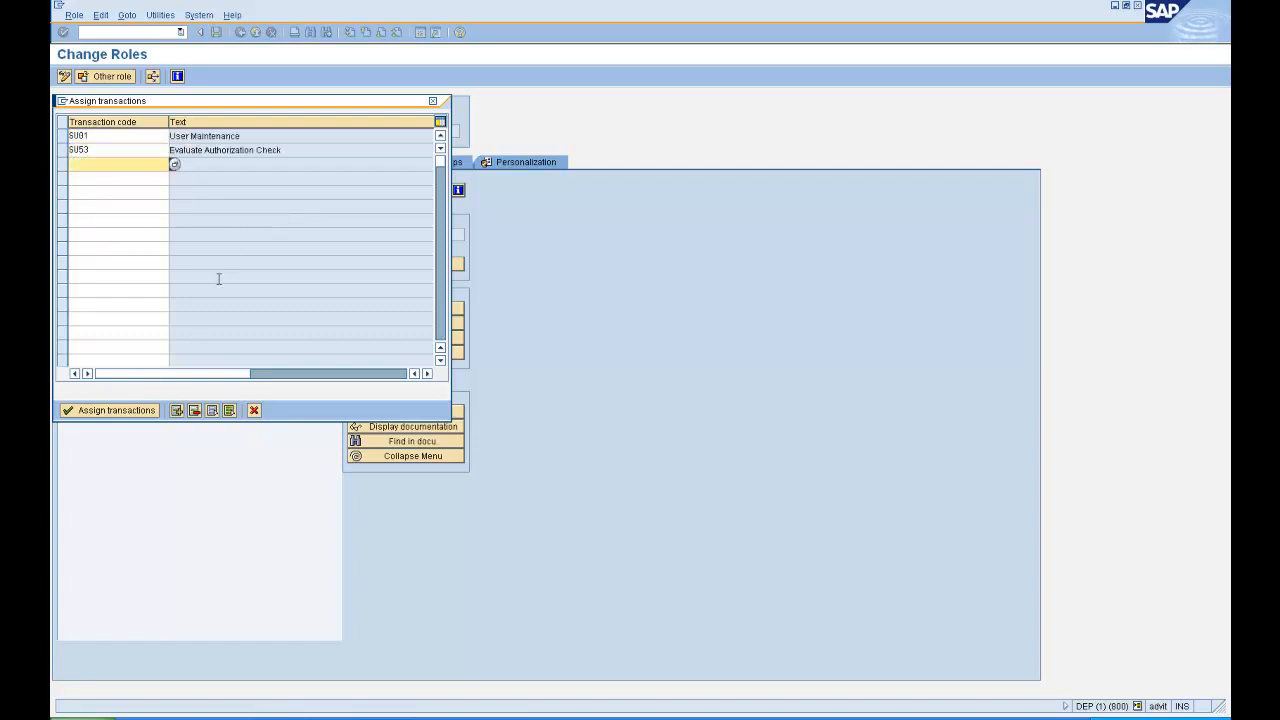
pyautogui.click(115, 411)
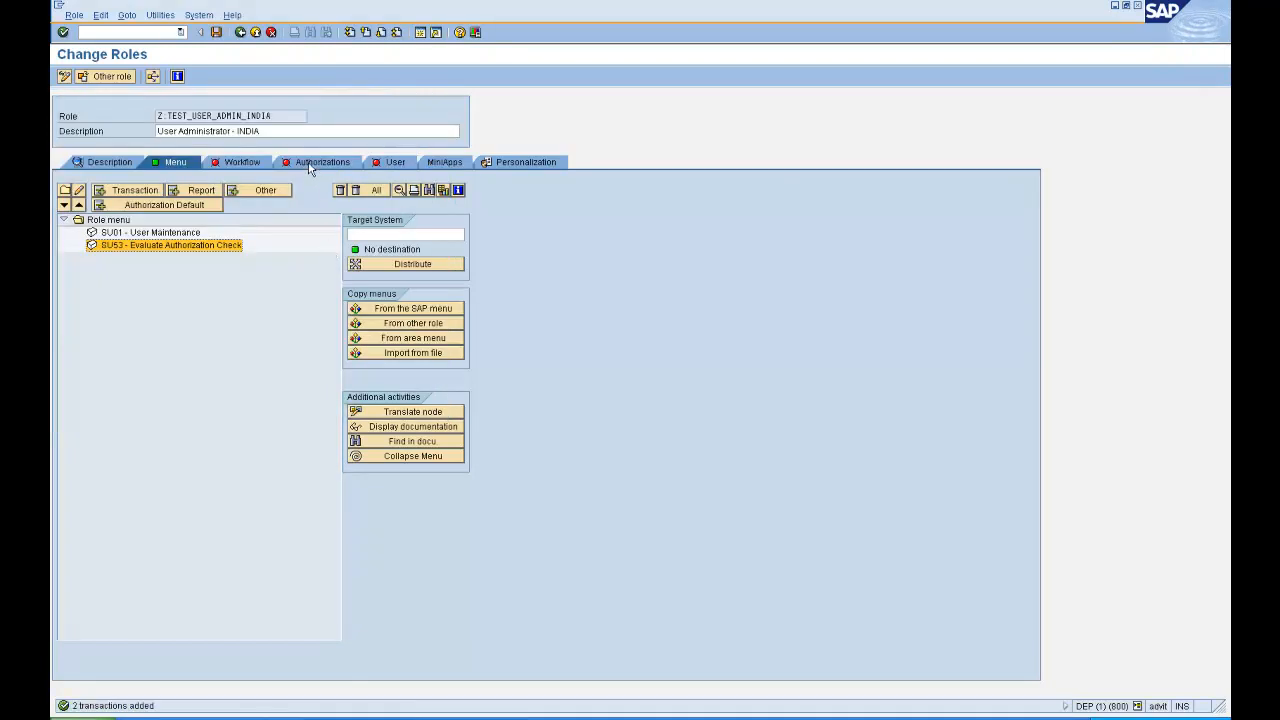
pyautogui.click(216, 33)
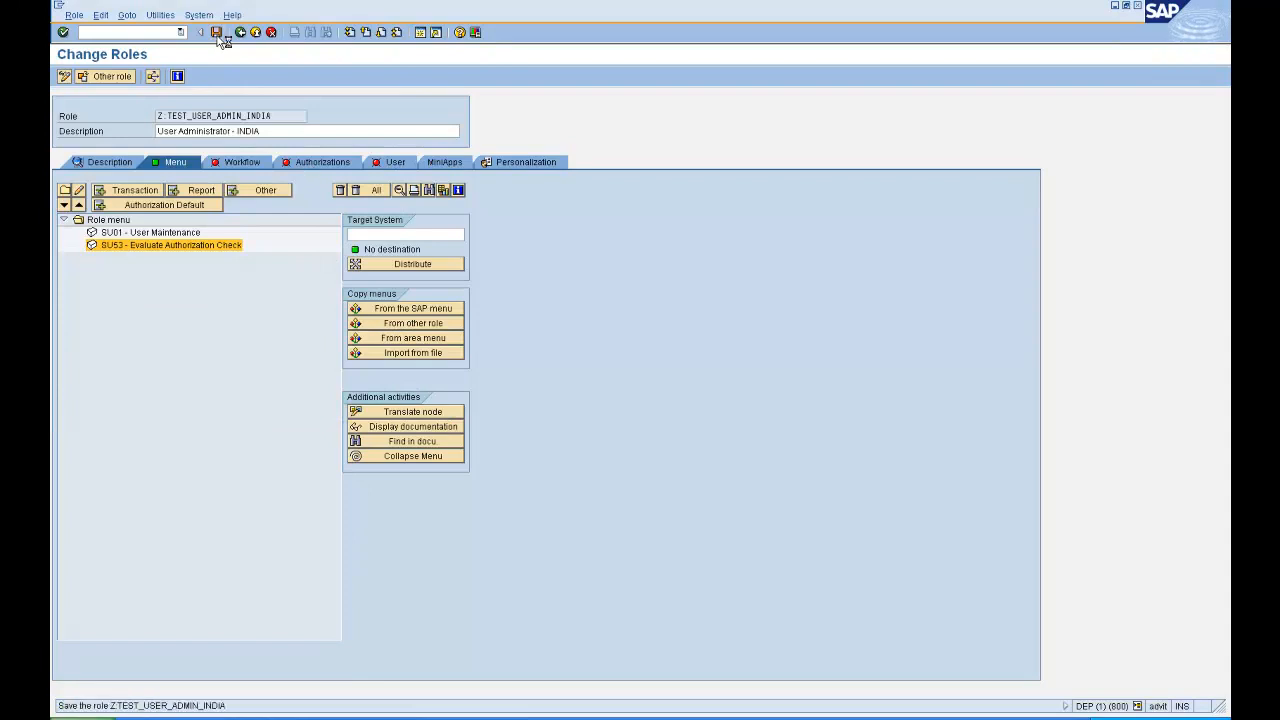
# Step: Open the authorization data of role Z:TEST_USER_ADMIN_INDIA for changing and turn on technical names
pyautogui.click(302, 165)
pyautogui.click(329, 161)
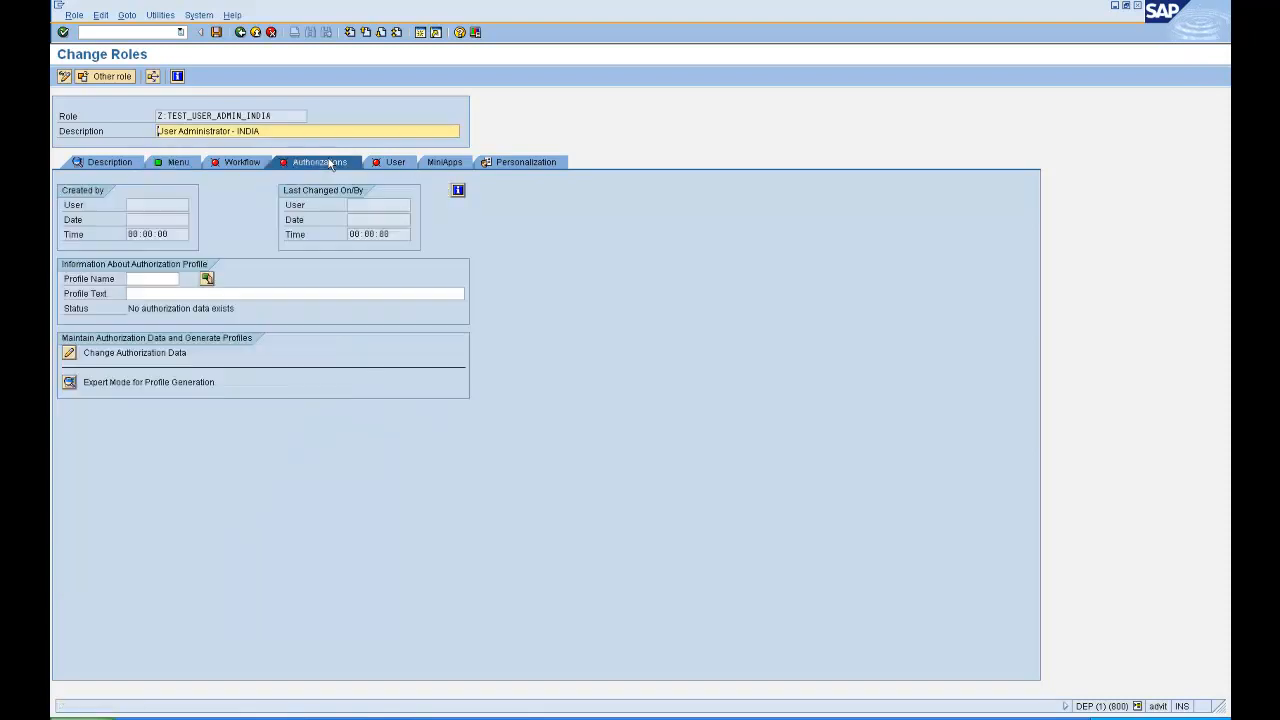
pyautogui.click(70, 354)
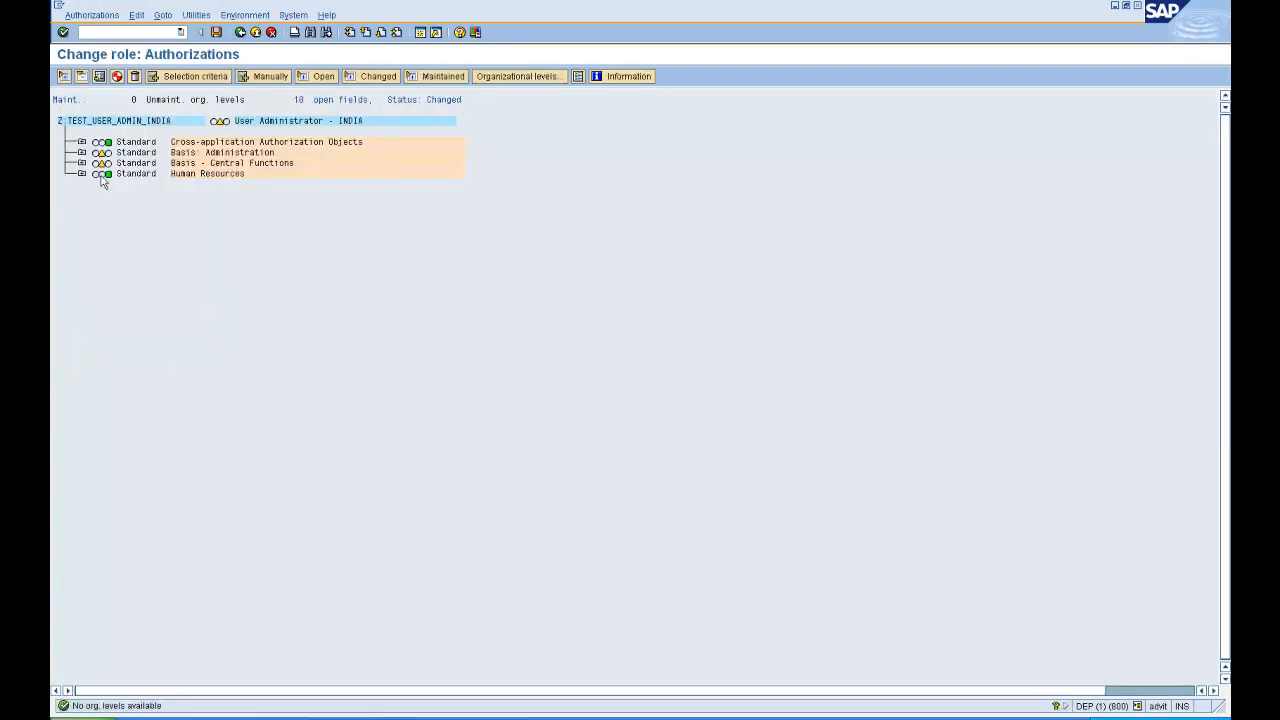
pyautogui.click(200, 16)
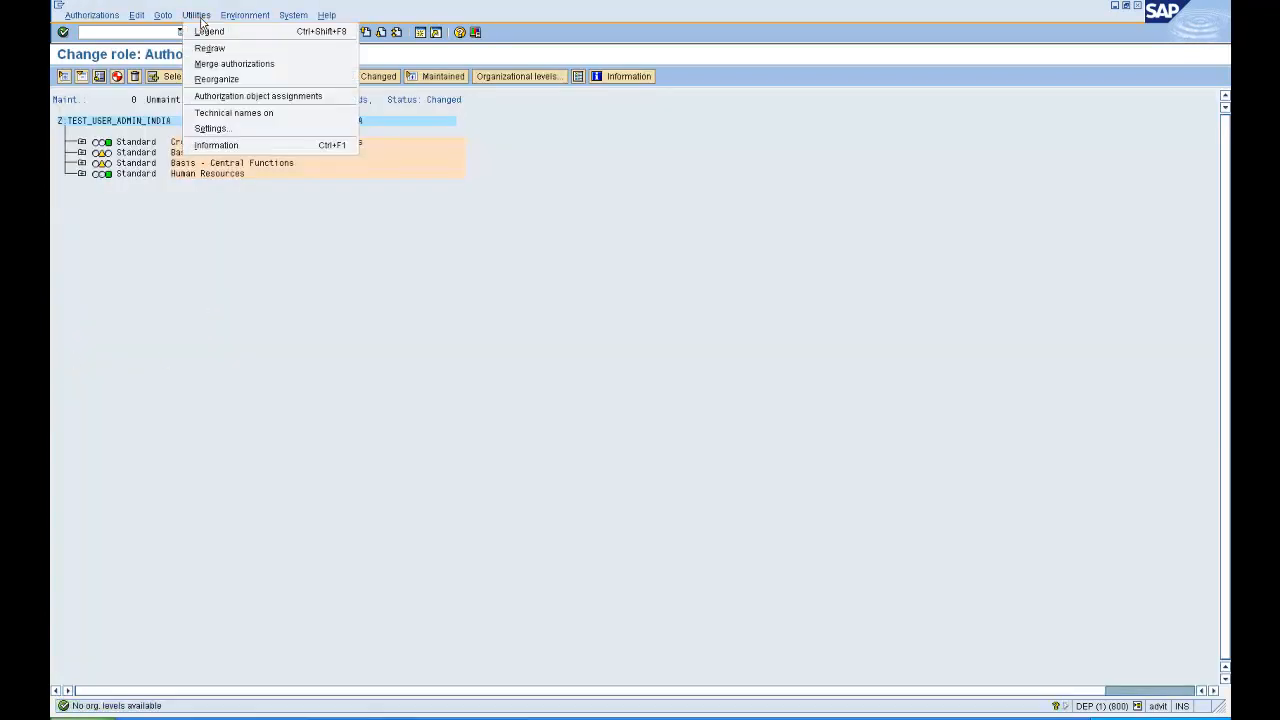
pyautogui.click(240, 115)
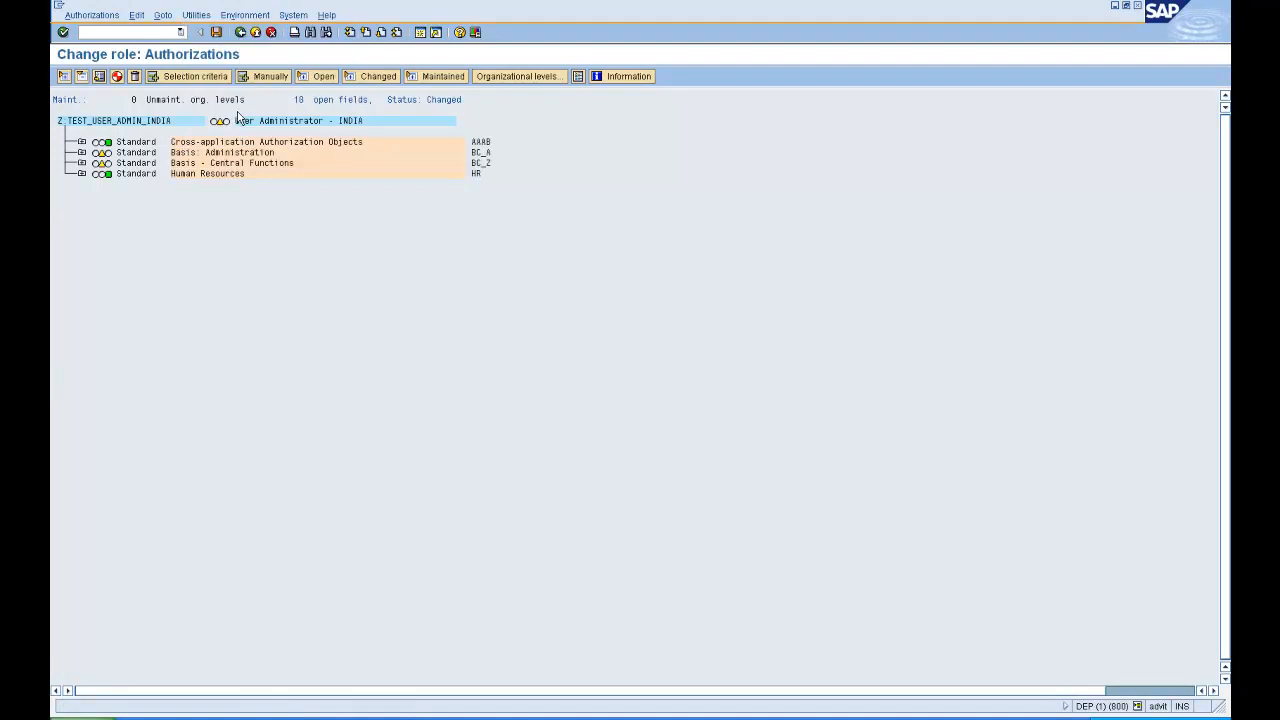
# Step: Expand Basis: Administration down to the S_USER_GRP fields and assign full authorization to S_USER_AGR and S_USER_AUT
pyautogui.click(81, 153)
pyautogui.click(237, 195)
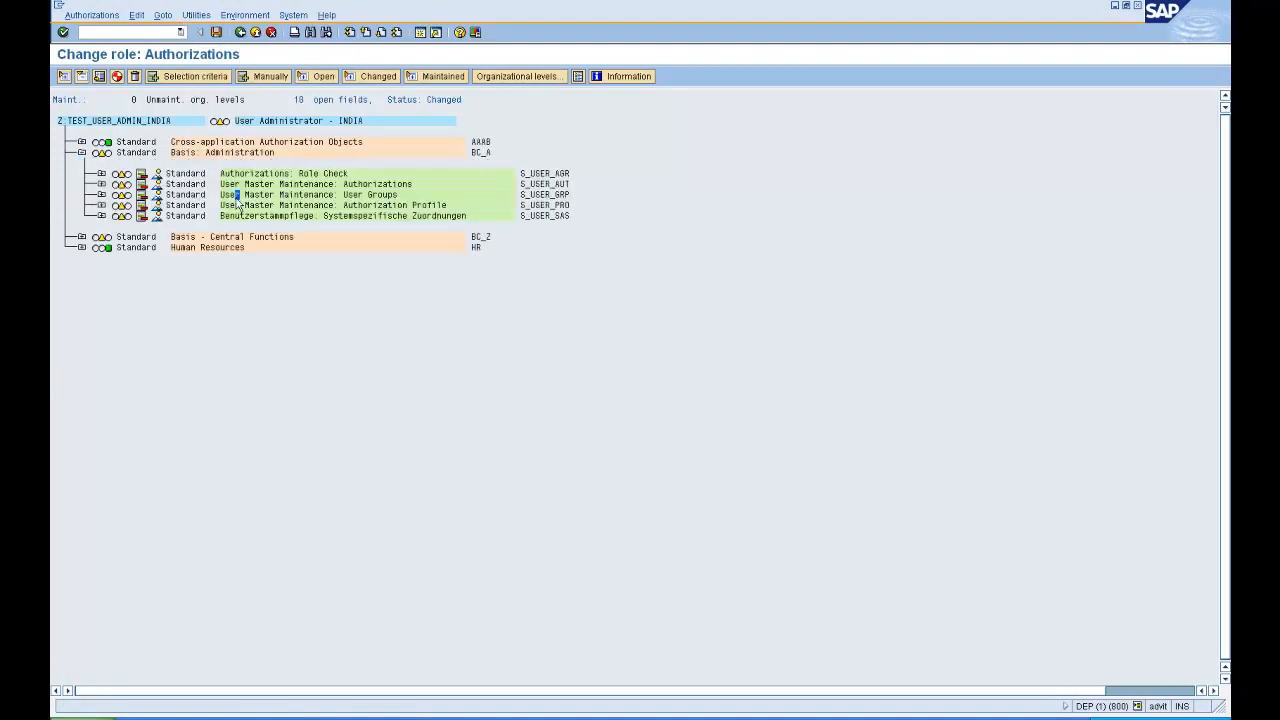
pyautogui.click(102, 195)
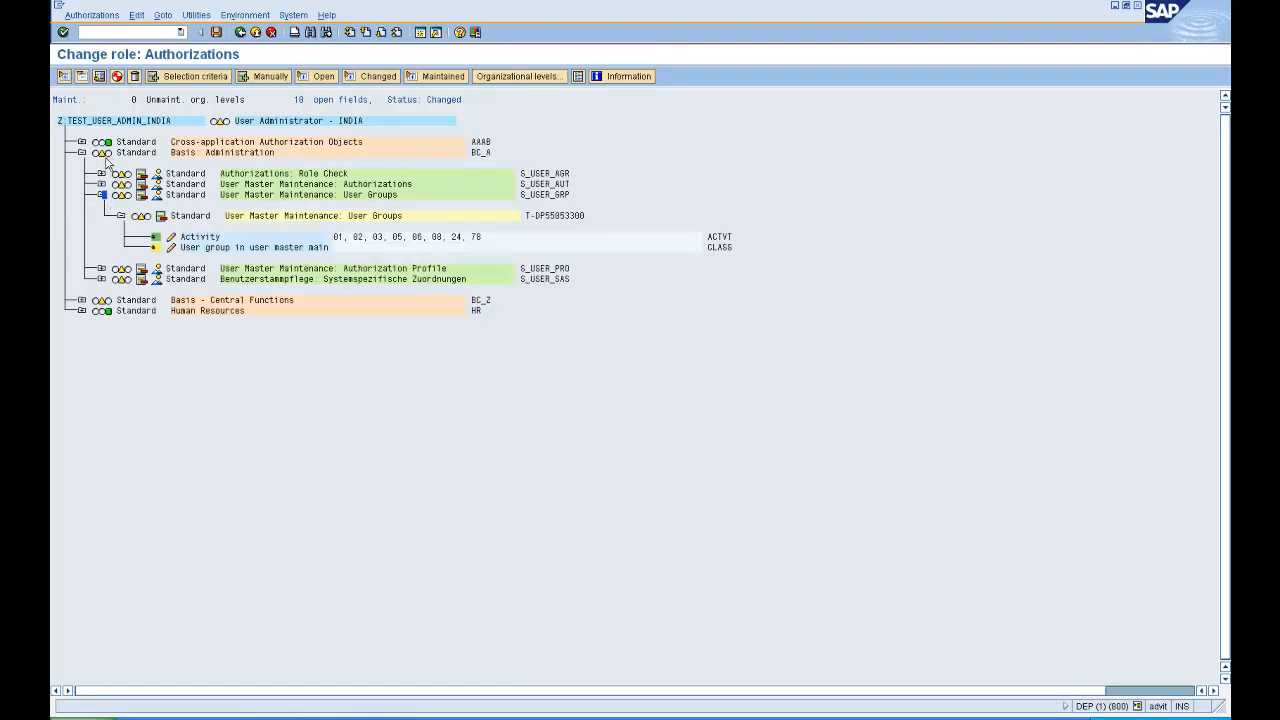
pyautogui.click(122, 175)
pyautogui.click(74, 208)
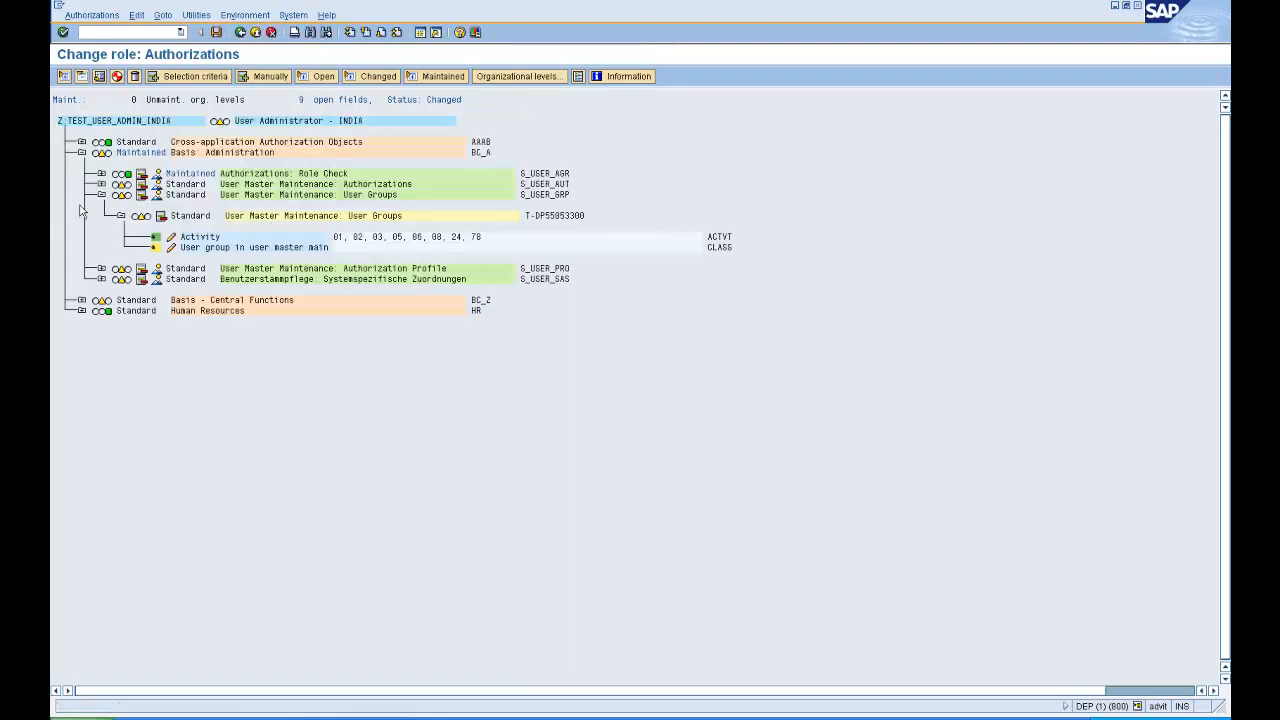
pyautogui.click(121, 184)
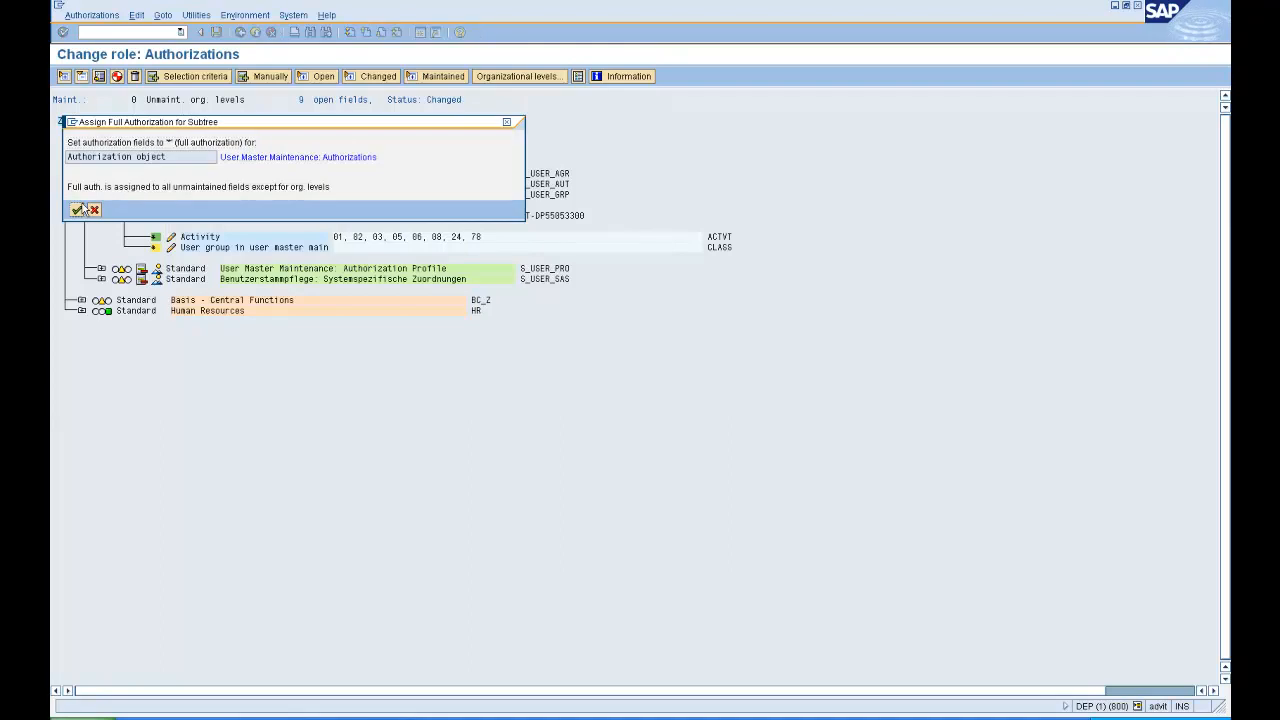
pyautogui.click(79, 209)
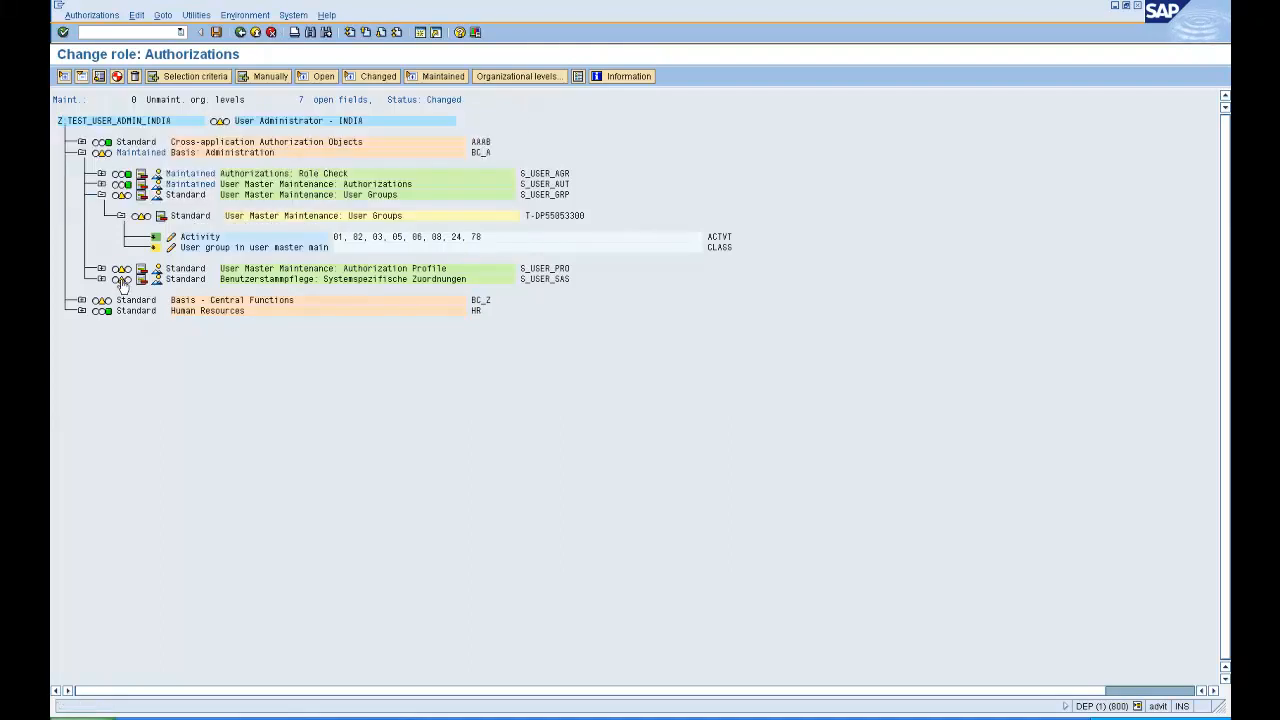
# Step: Assign full authorization to S_USER_PRO, S_USER_SAS and the Basis - Central Functions subtree
pyautogui.click(120, 271)
pyautogui.press('Return')
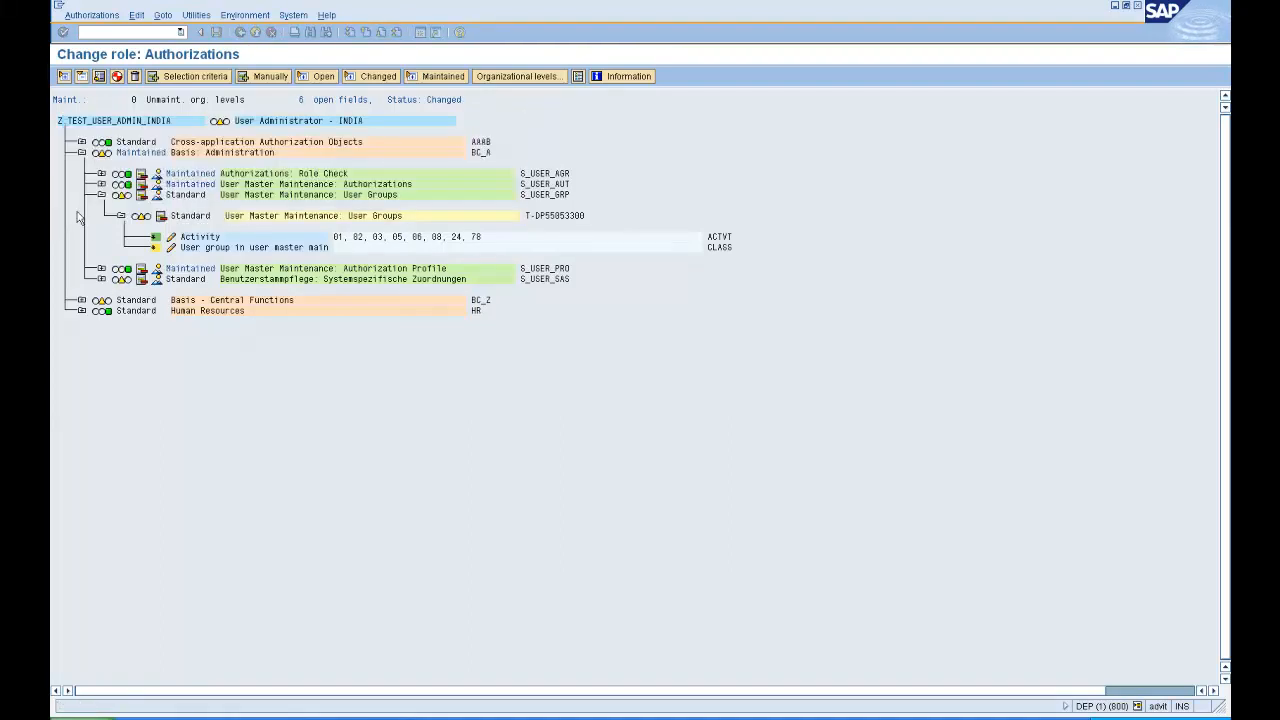
pyautogui.click(122, 280)
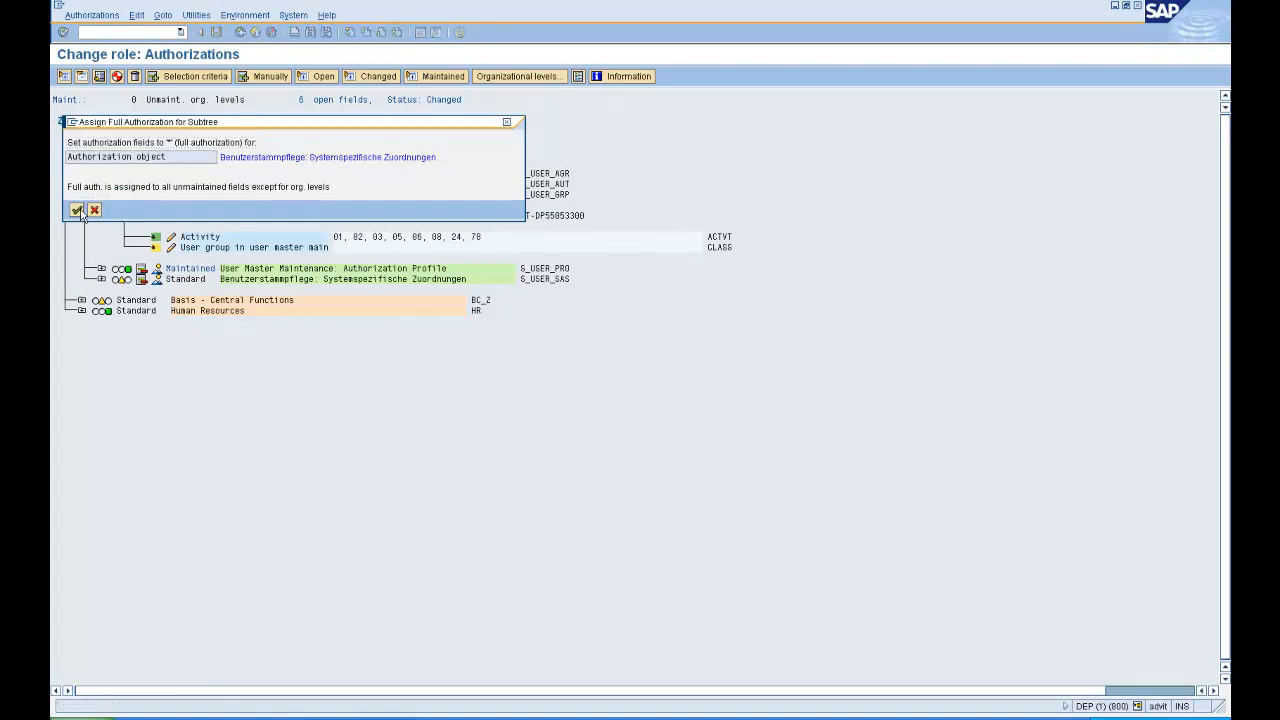
pyautogui.click(80, 209)
pyautogui.click(101, 299)
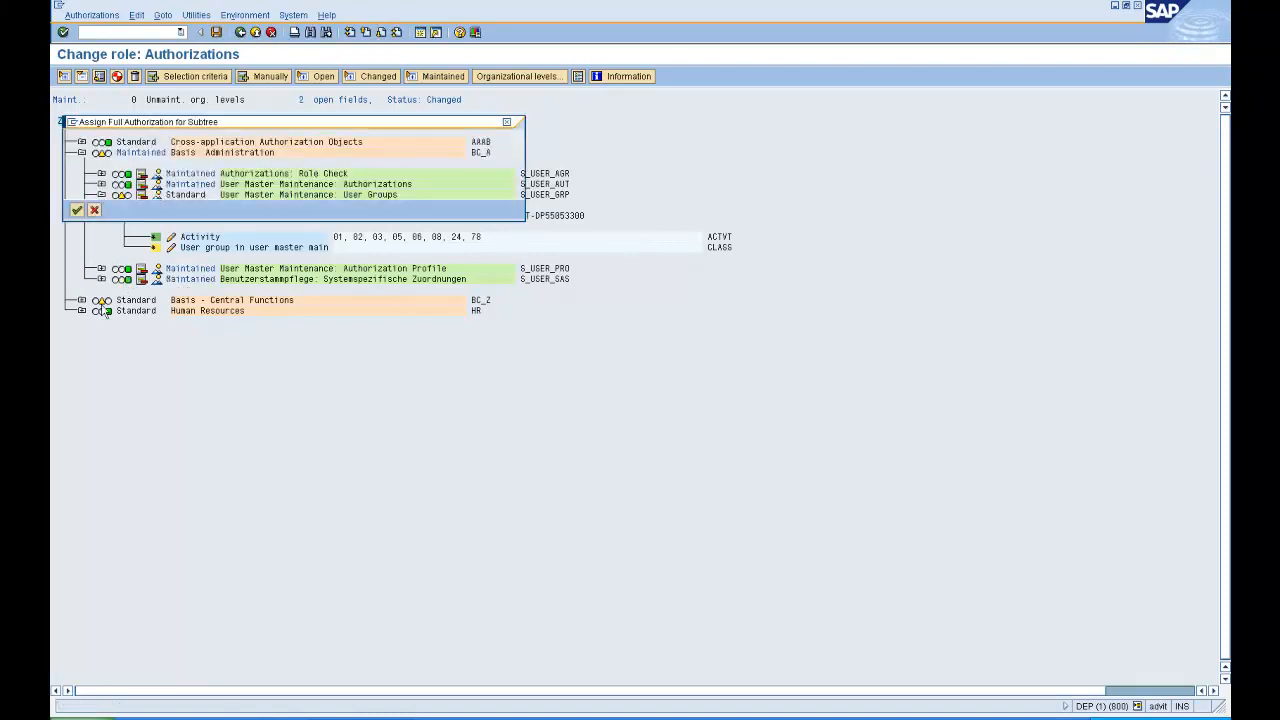
pyautogui.click(80, 209)
pyautogui.click(78, 216)
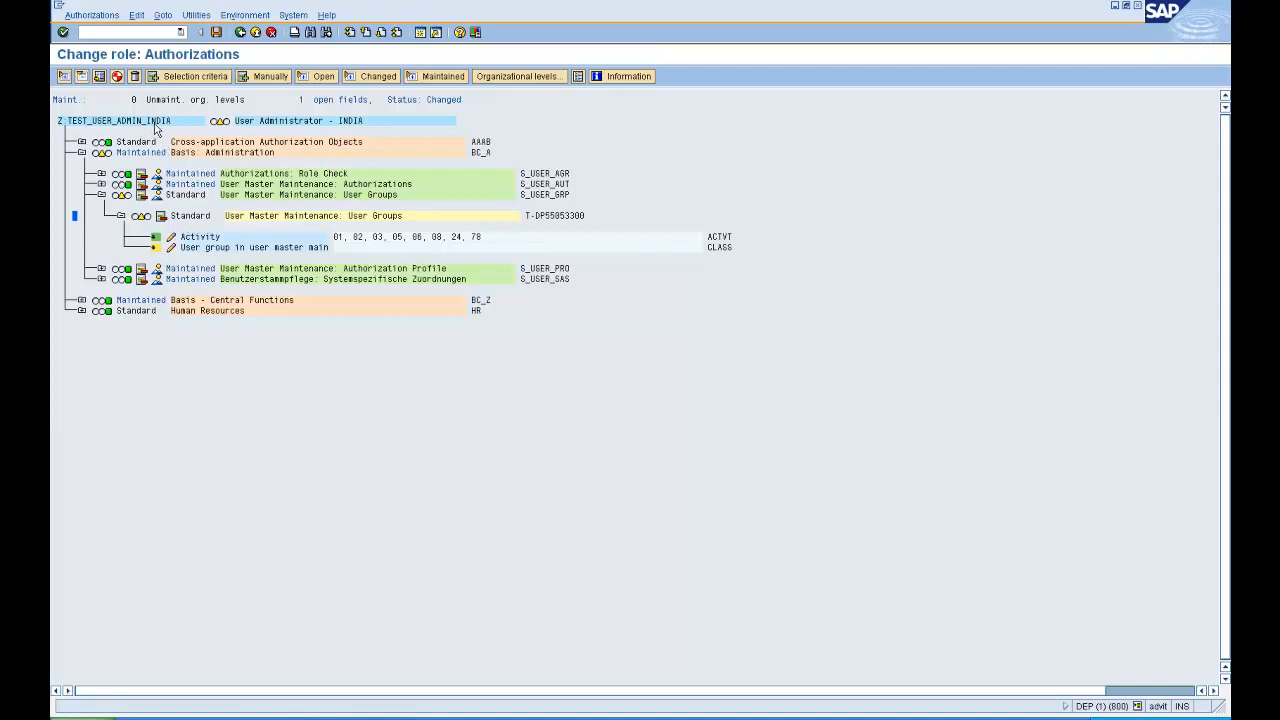
# Step: Restrict the user group field CLASS of S_USER_GRP to the user group INDIA and save the field values
pyautogui.click(172, 250)
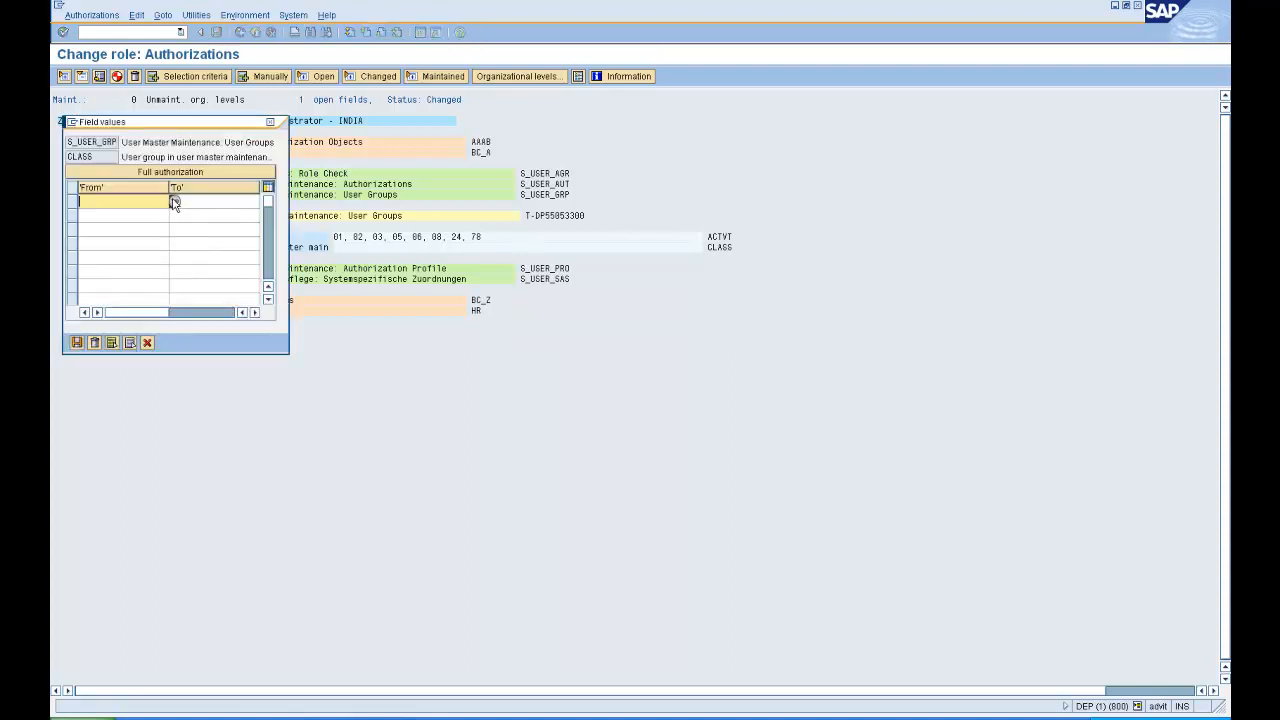
pyautogui.click(174, 202)
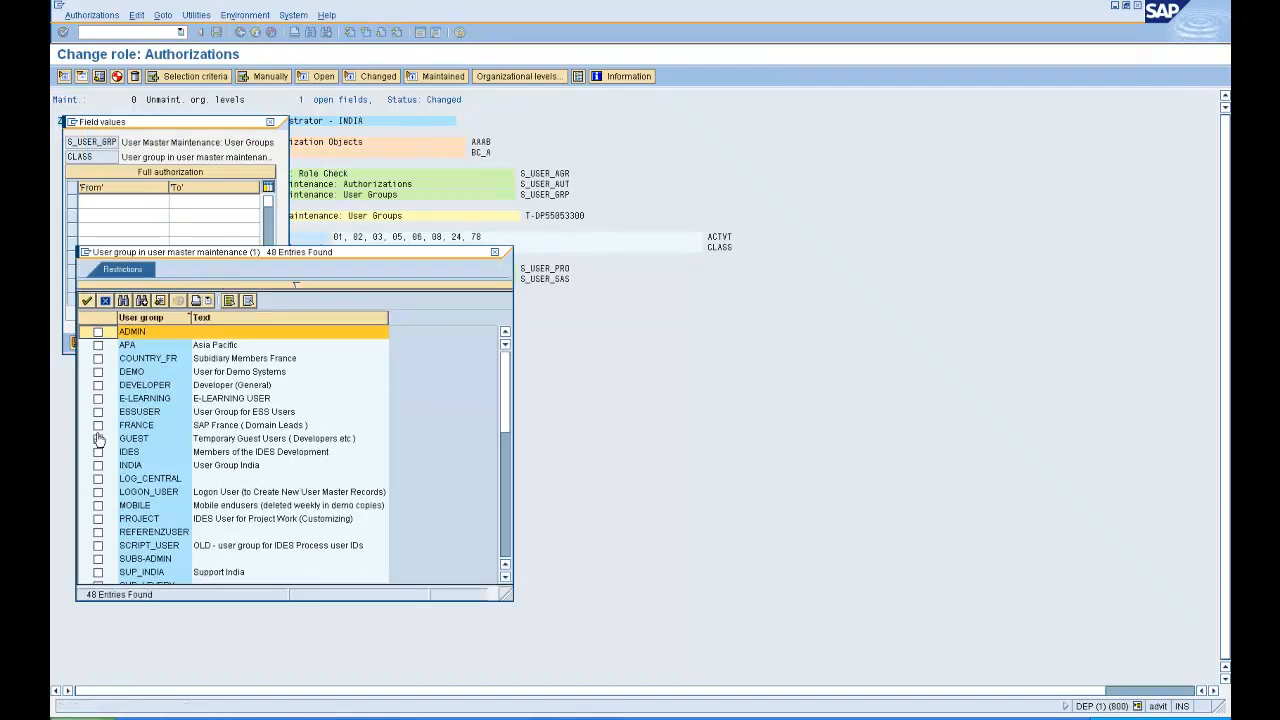
pyautogui.click(98, 465)
pyautogui.click(87, 301)
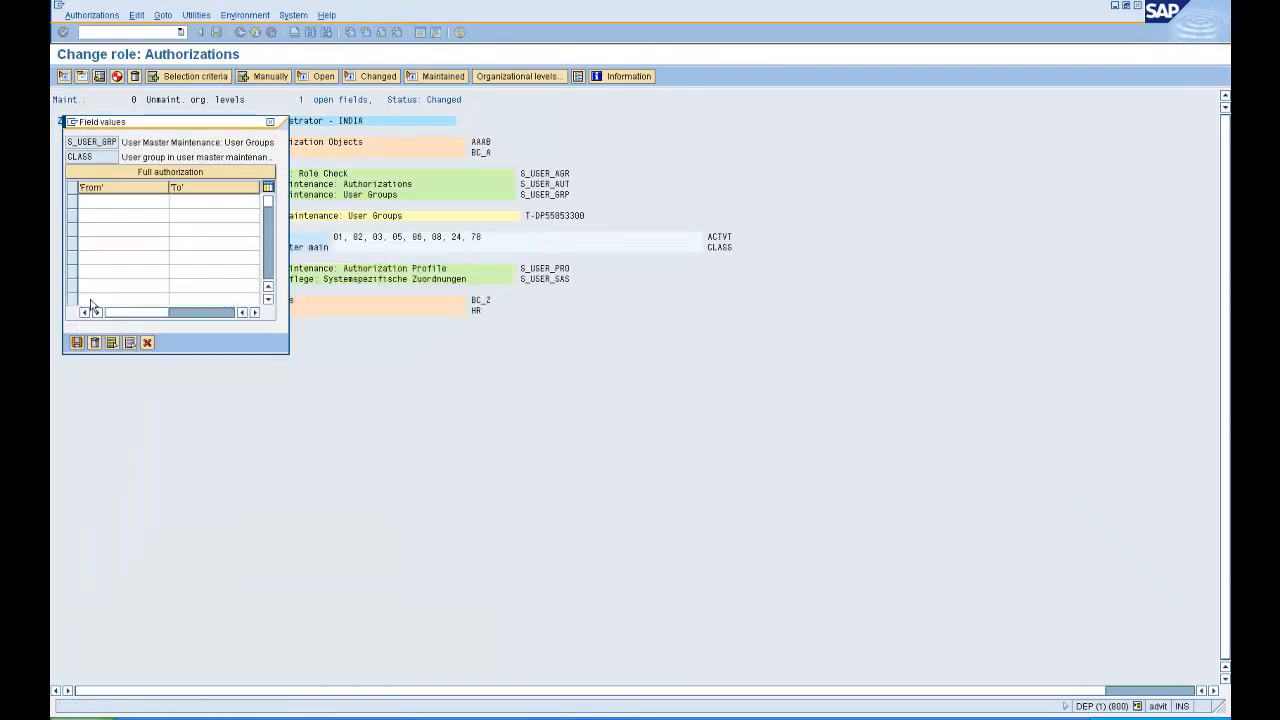
pyautogui.click(79, 341)
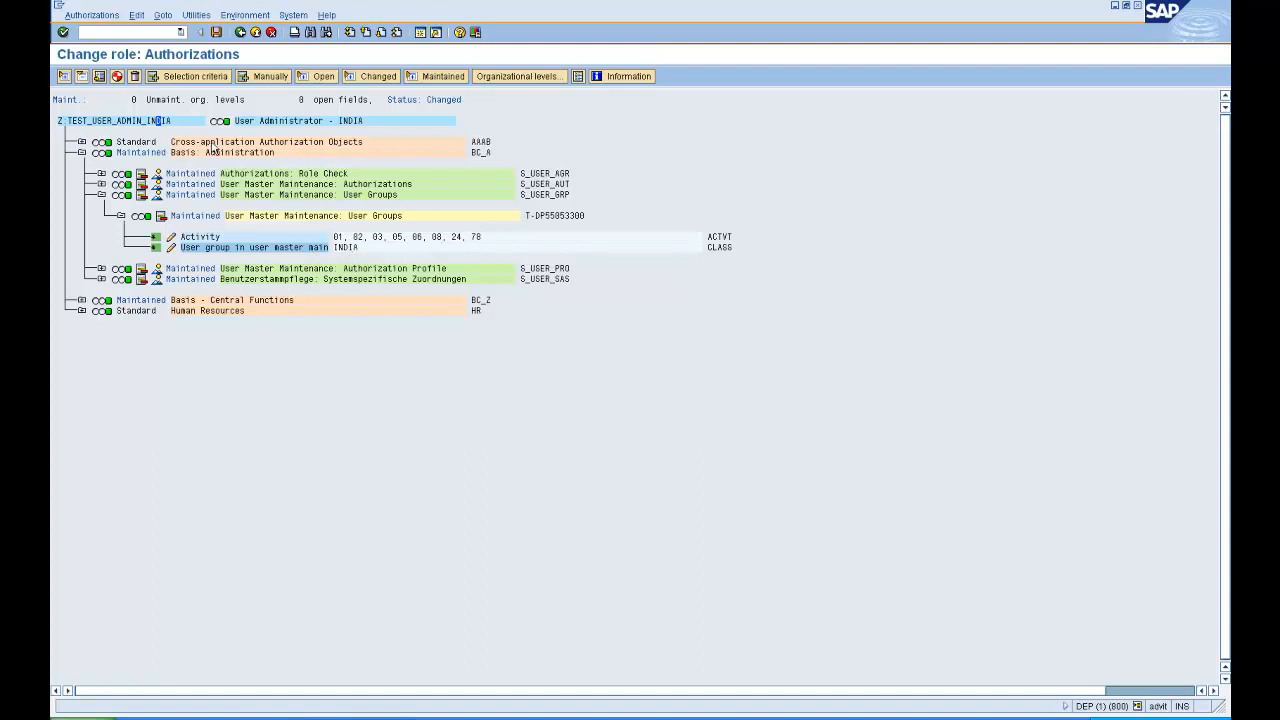
# Step: Generate the authorization profile for Z:TEST_USER_ADMIN_INDIA with the default profile name and return to the role
pyautogui.click(117, 77)
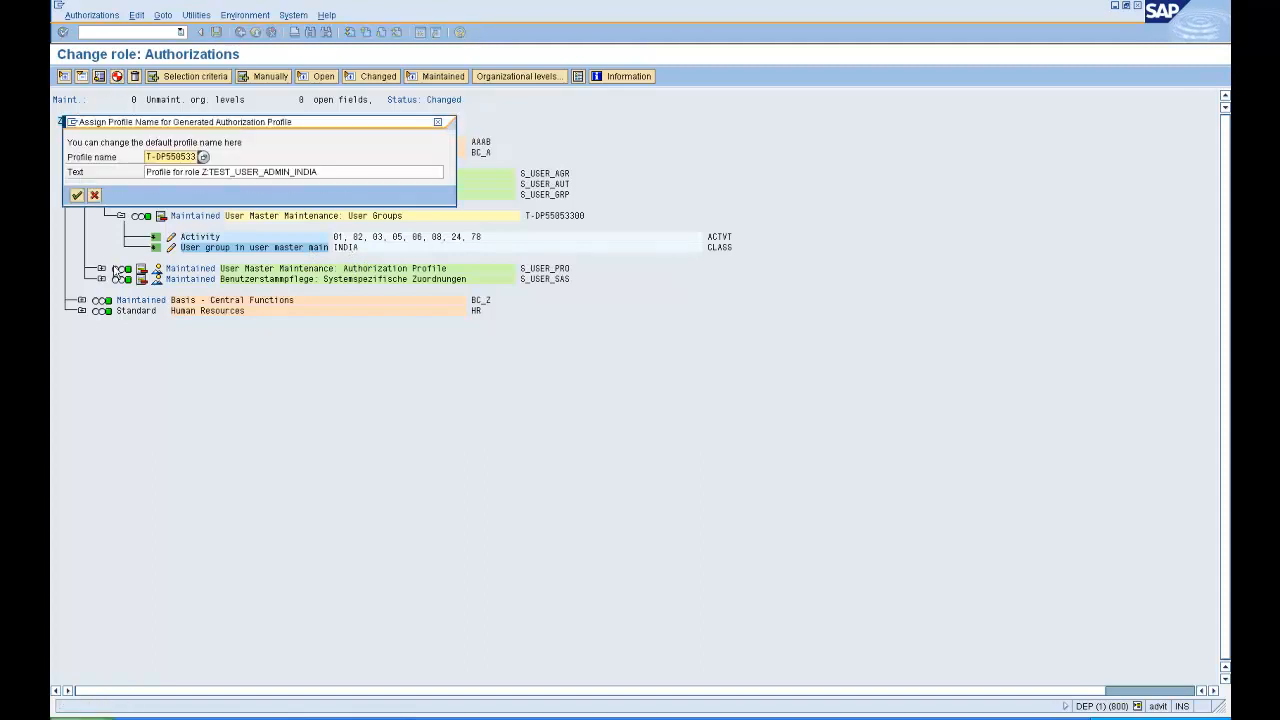
pyautogui.click(80, 195)
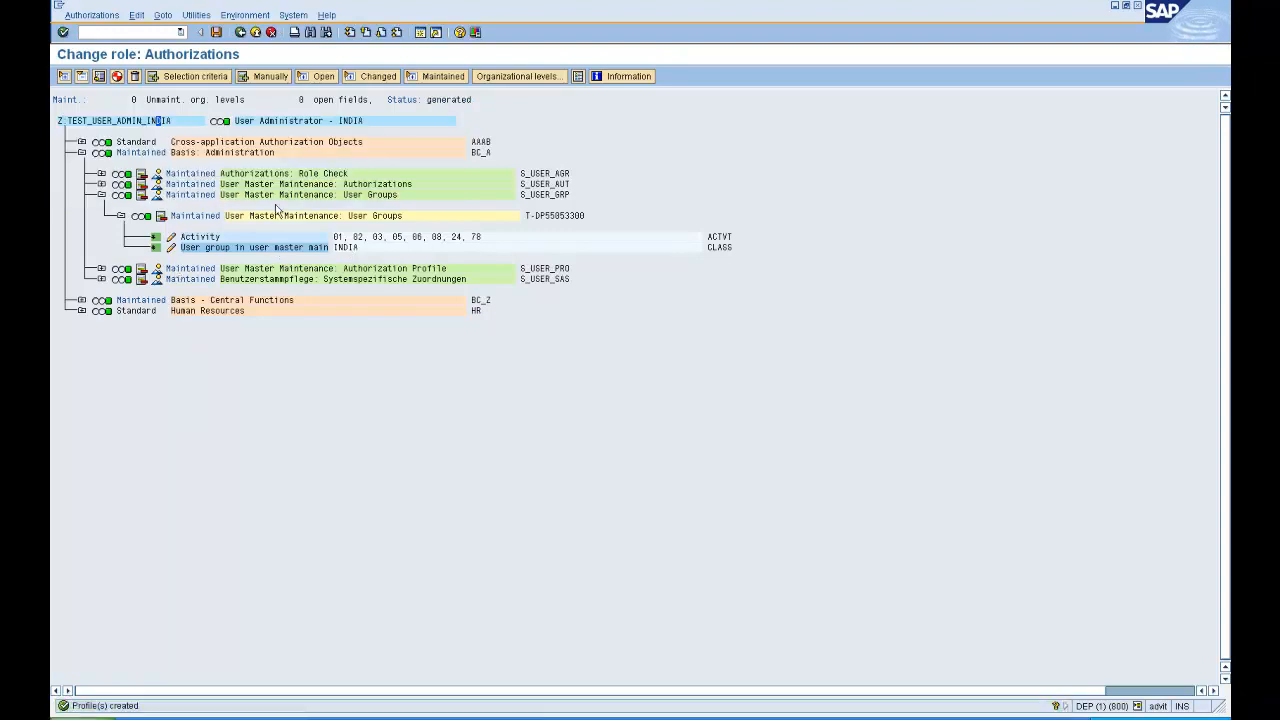
pyautogui.click(240, 32)
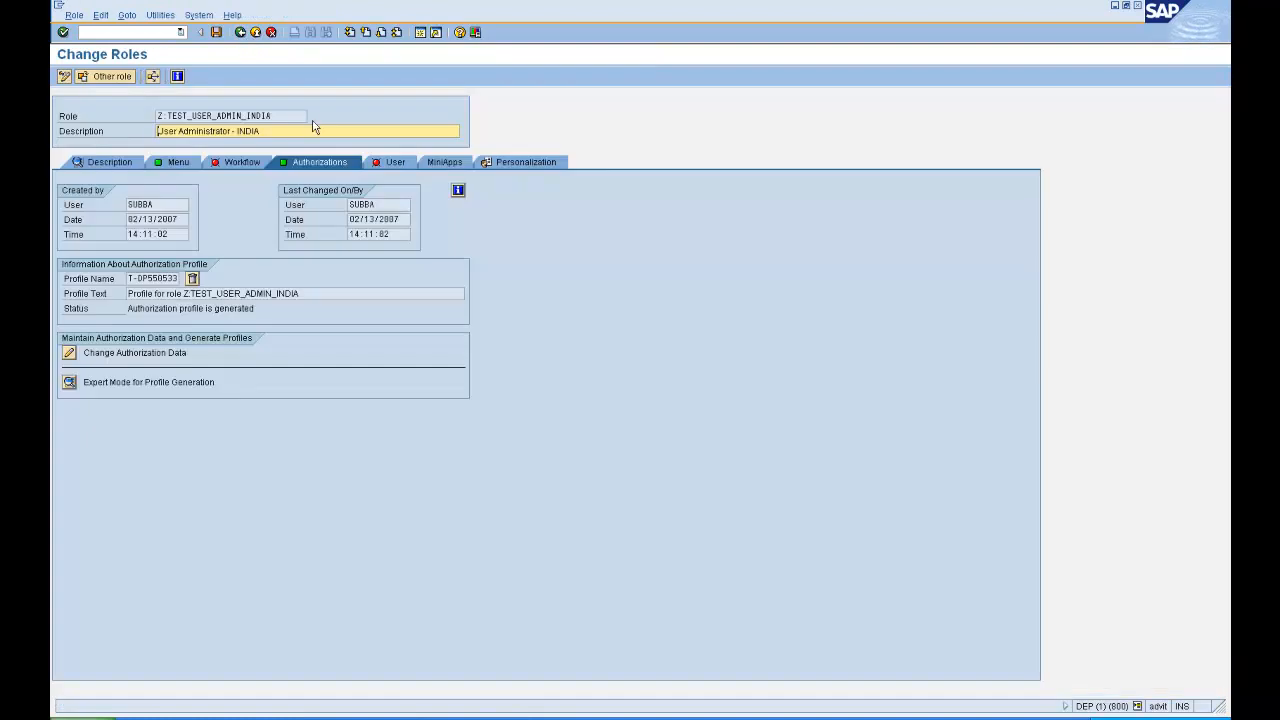
# Step: Assign the user USERADMIND to role Z:TEST_USER_ADMIN_INDIA
pyautogui.click(376, 164)
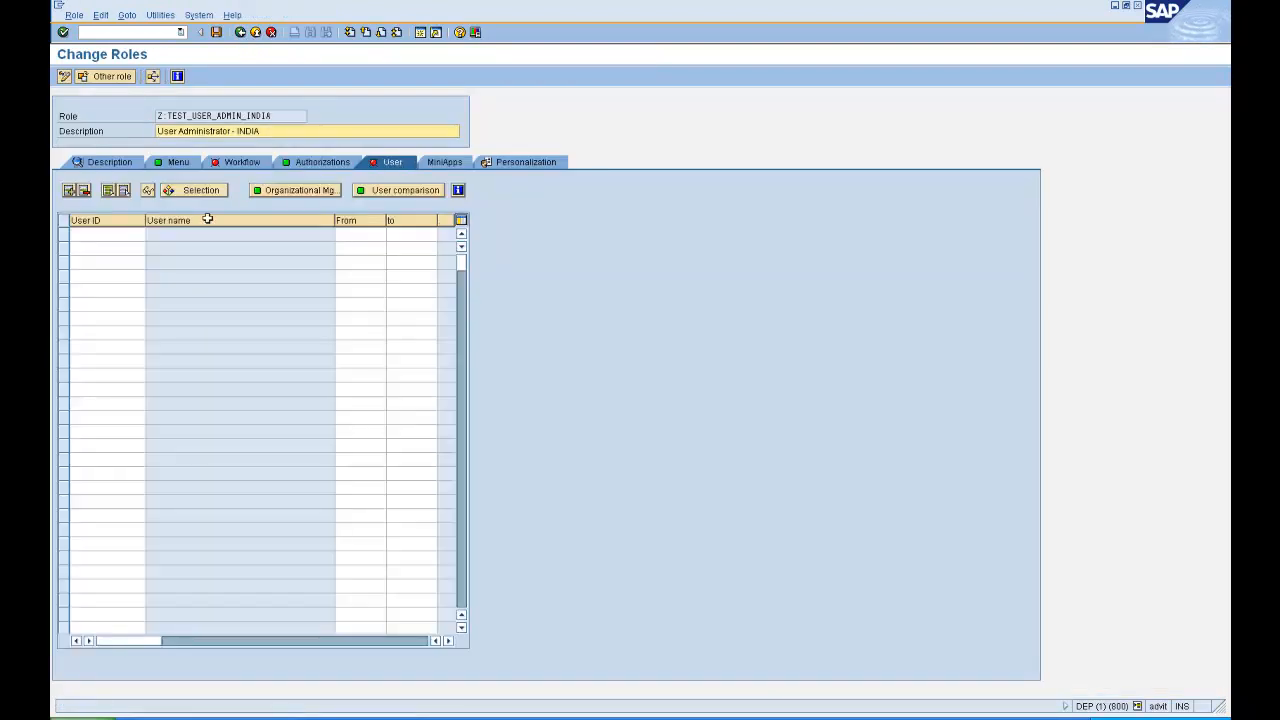
pyautogui.click(131, 236)
pyautogui.press('BackSpace')
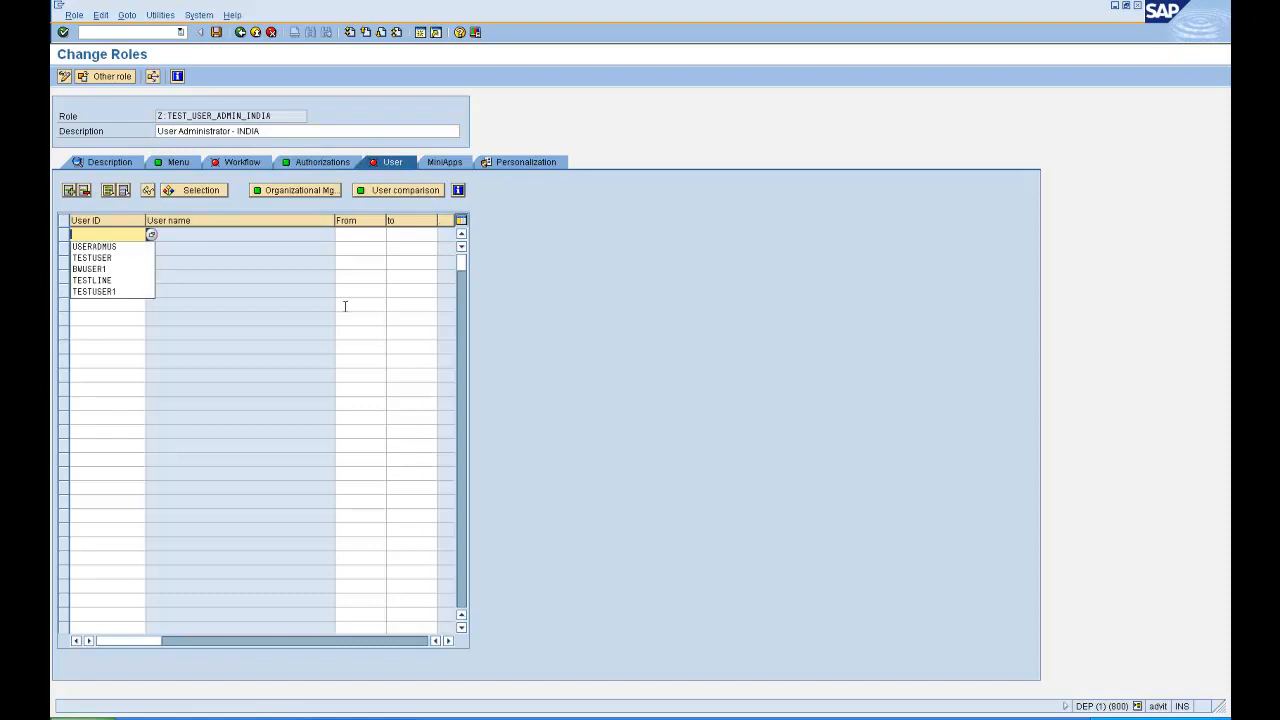
pyautogui.write('USERADMIND')
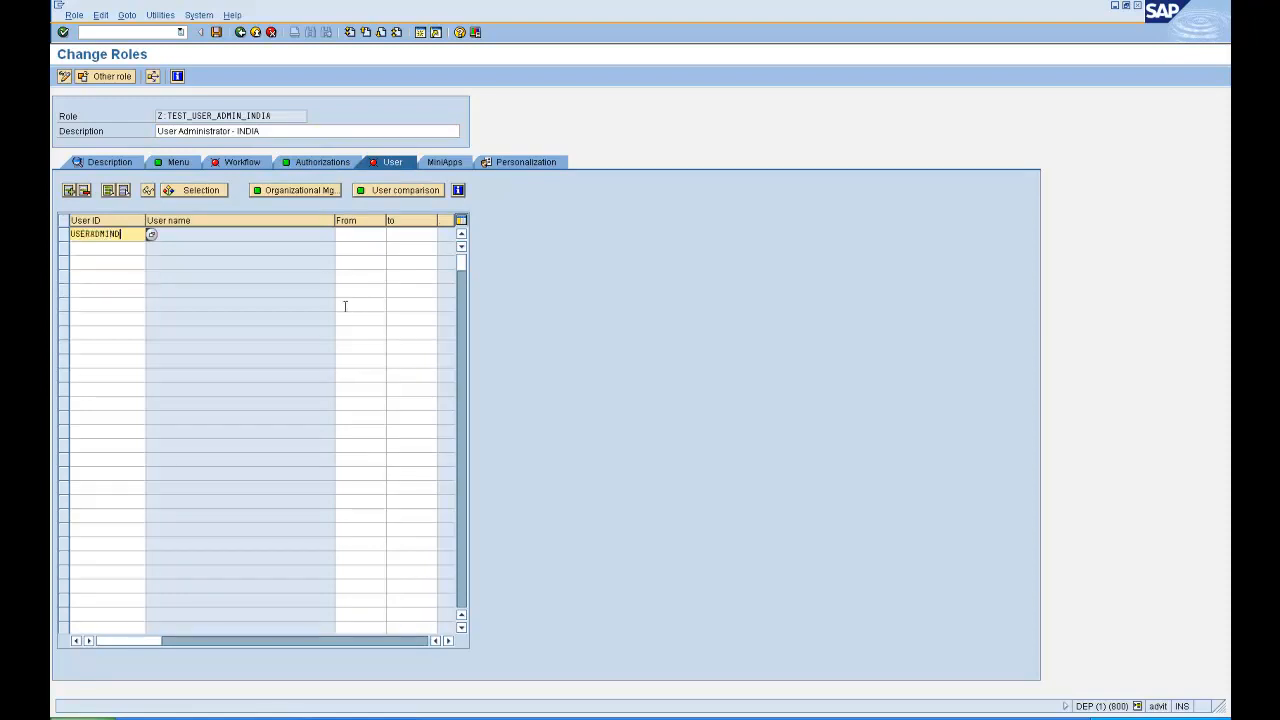
pyautogui.press('Return')
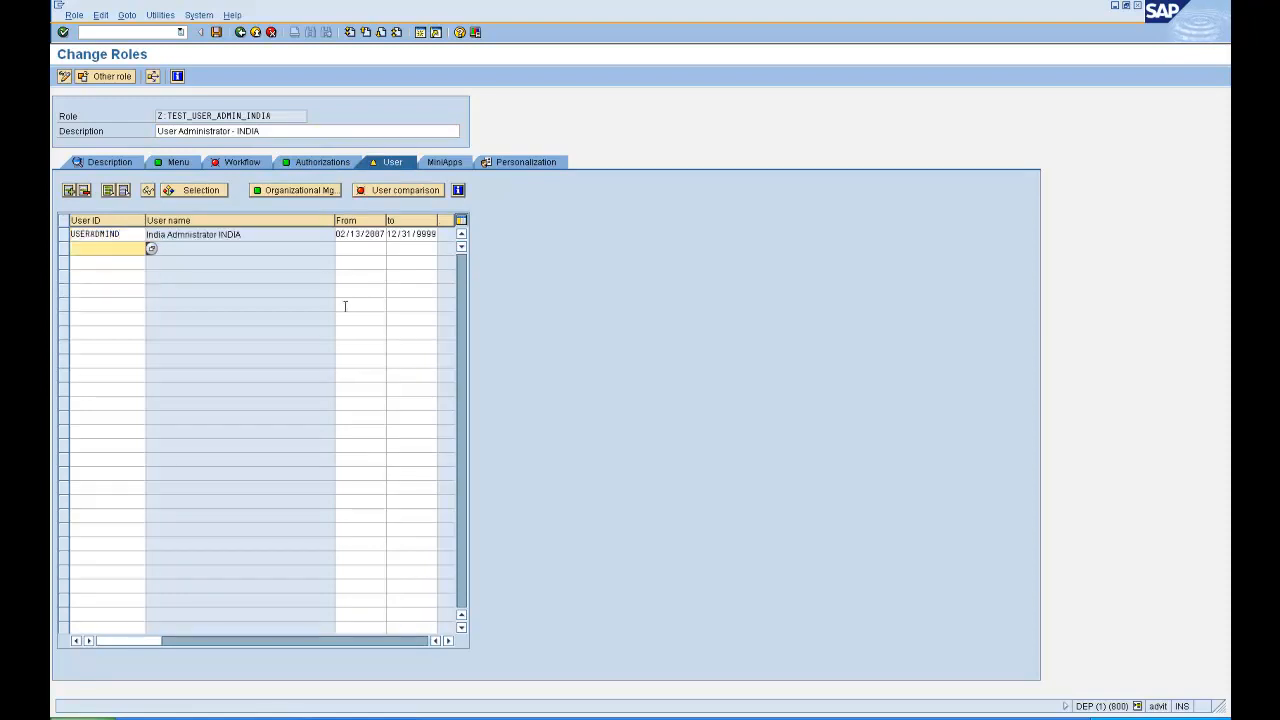
# Step: Save role Z:TEST_USER_ADMIN_INDIA, run its complete user comparison and return to the role maintenance start screen
pyautogui.click(216, 32)
pyautogui.click(380, 190)
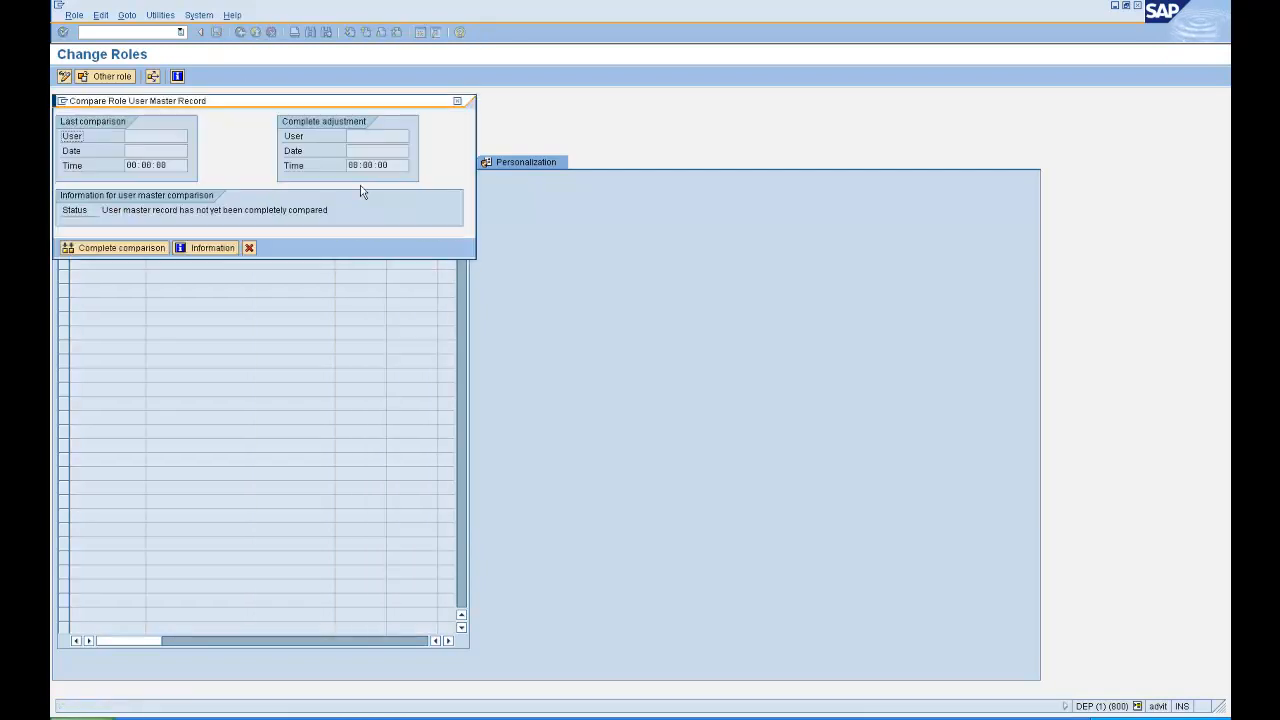
pyautogui.click(125, 250)
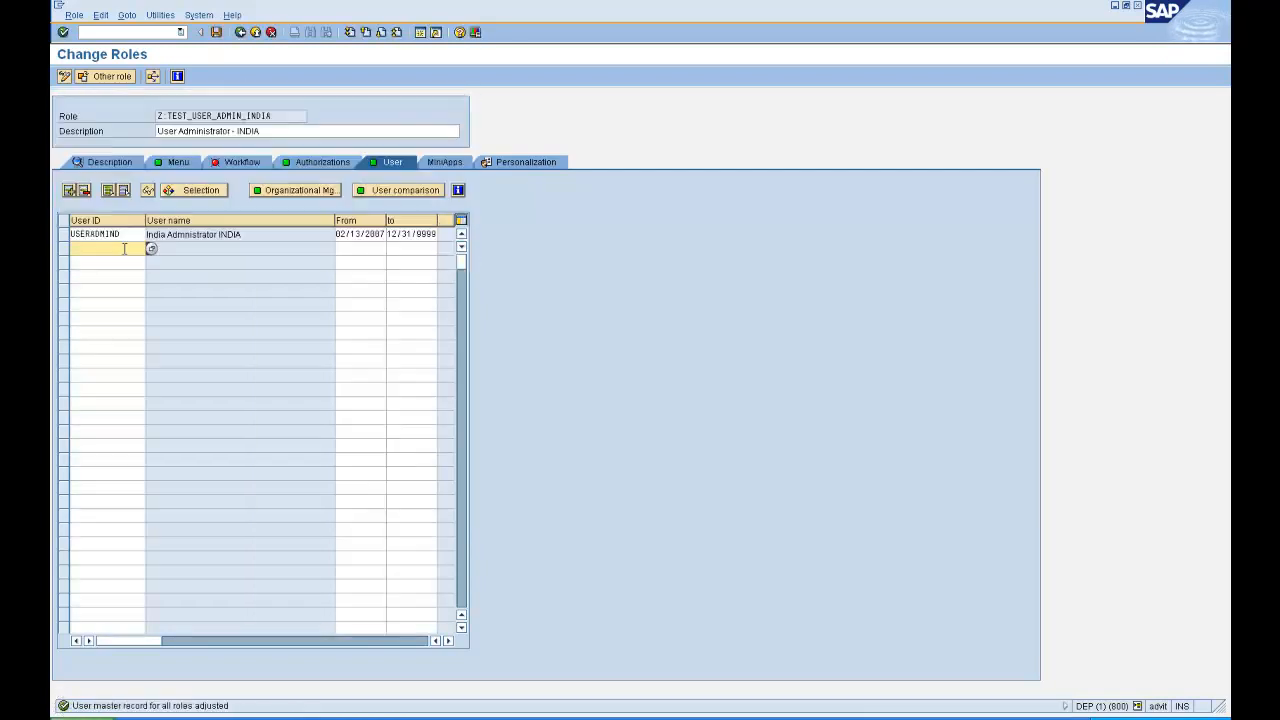
pyautogui.click(241, 33)
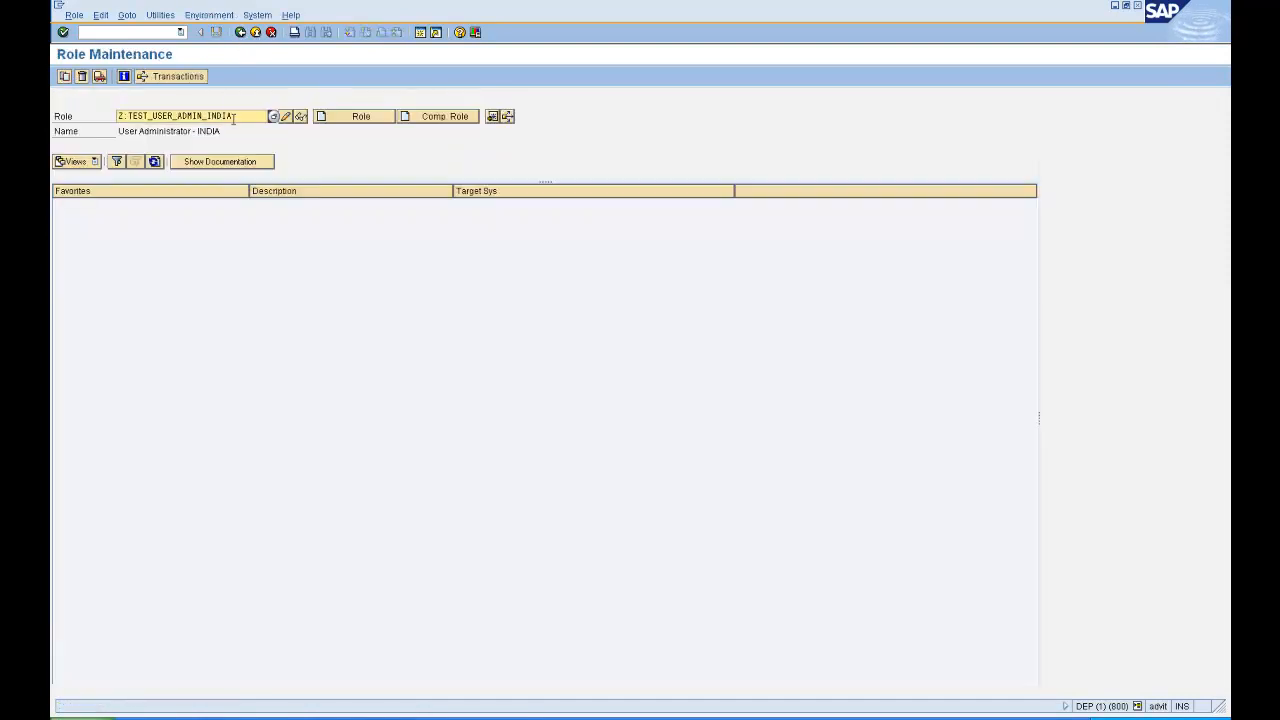
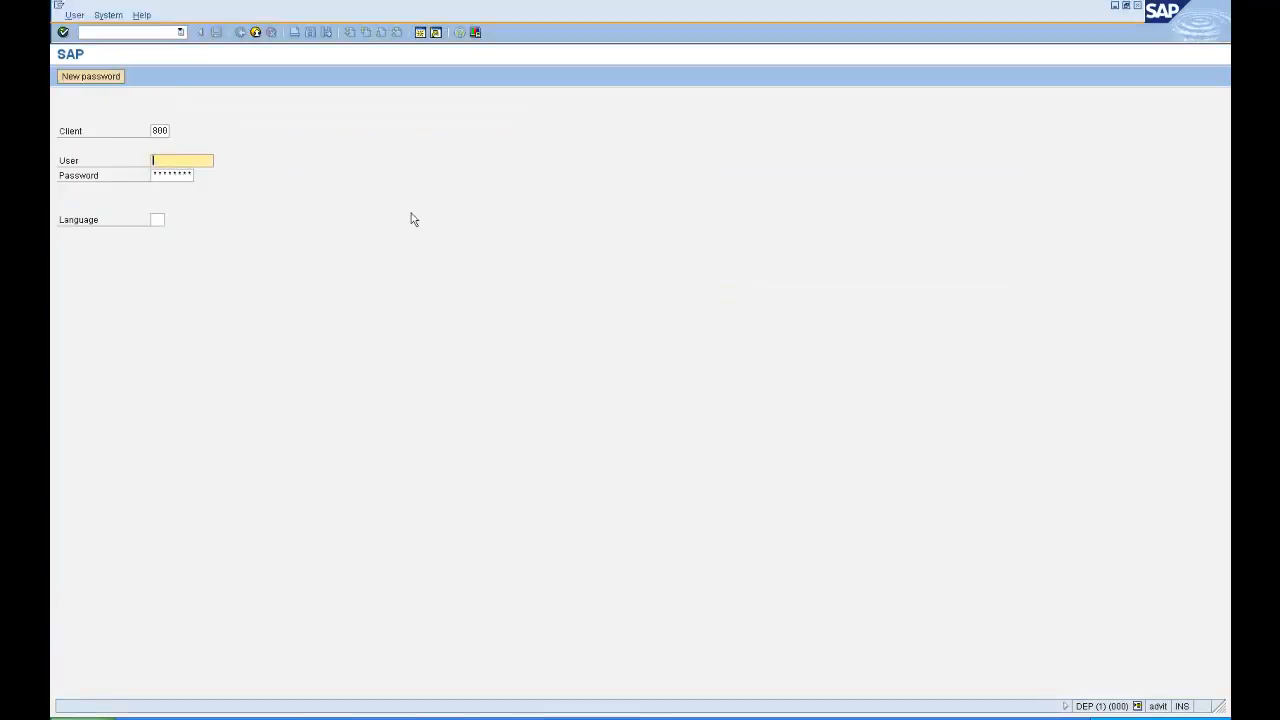
# Step: Log on to client 800 as USERADMUS with the initial password, set and repeat a new password, and accept the copyright notice
pyautogui.write('useradmus')
pyautogui.press('Tab')
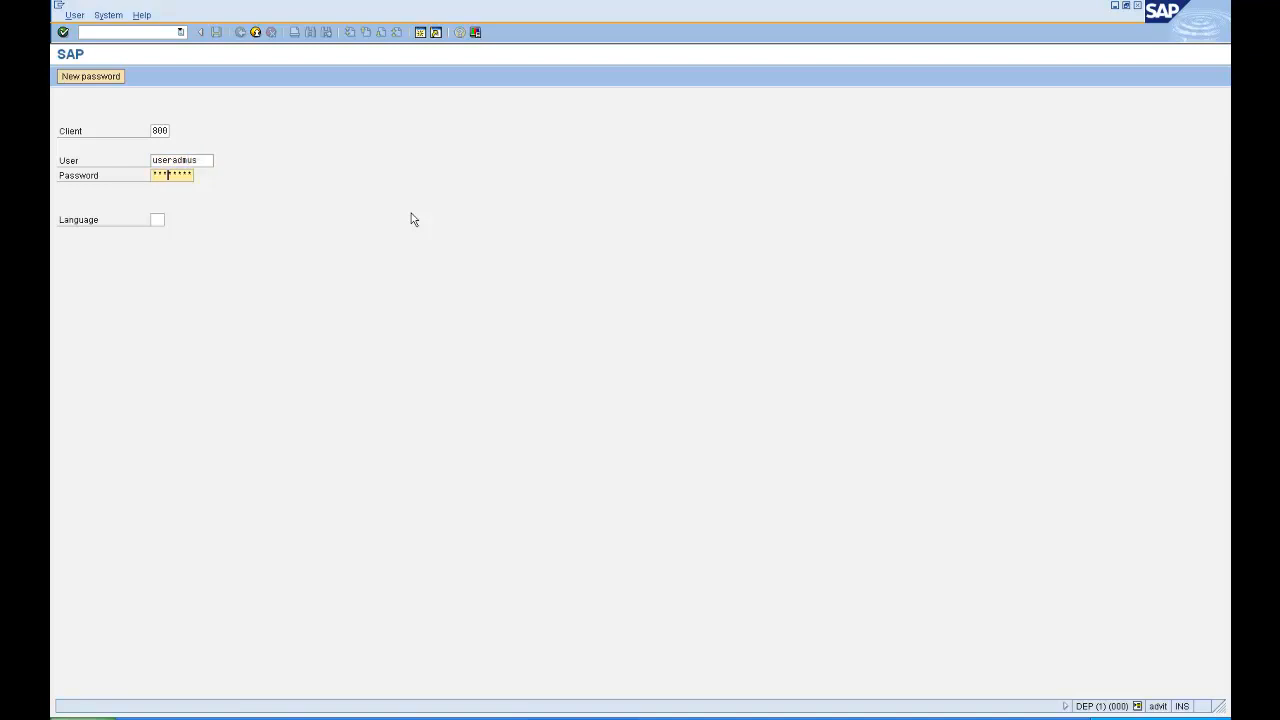
pyautogui.press('Return')
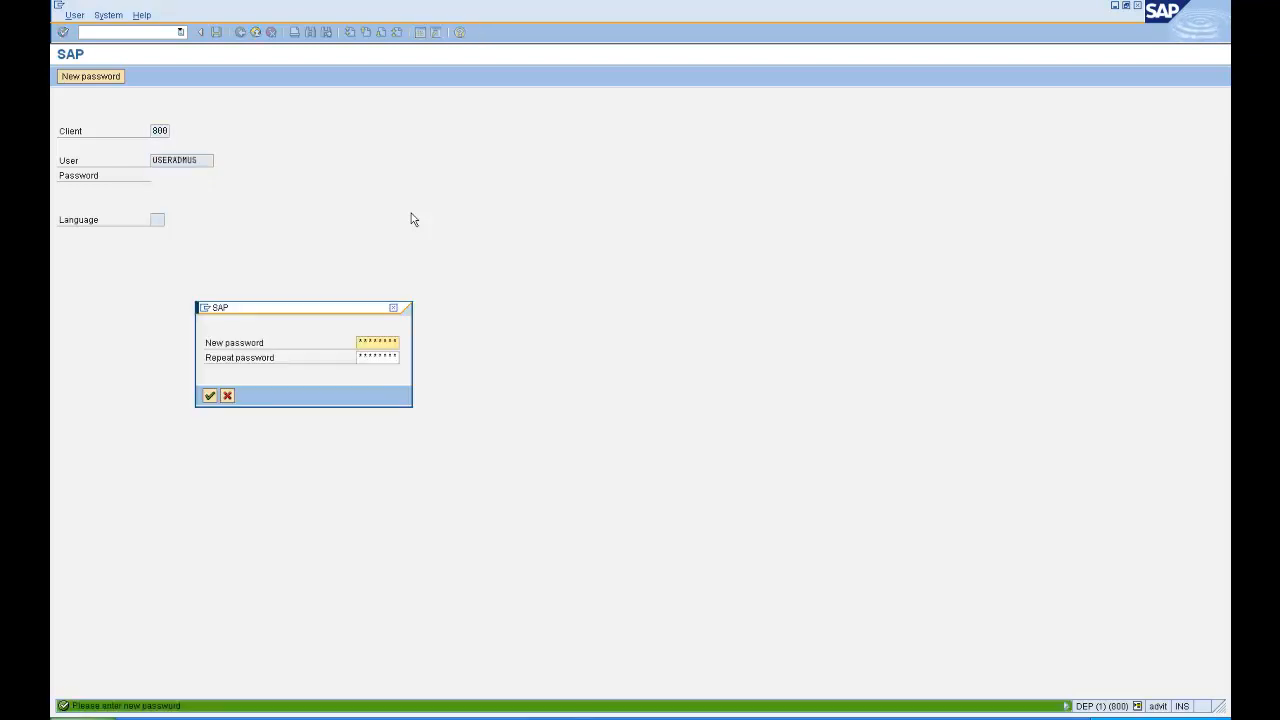
pyautogui.press('Tab')
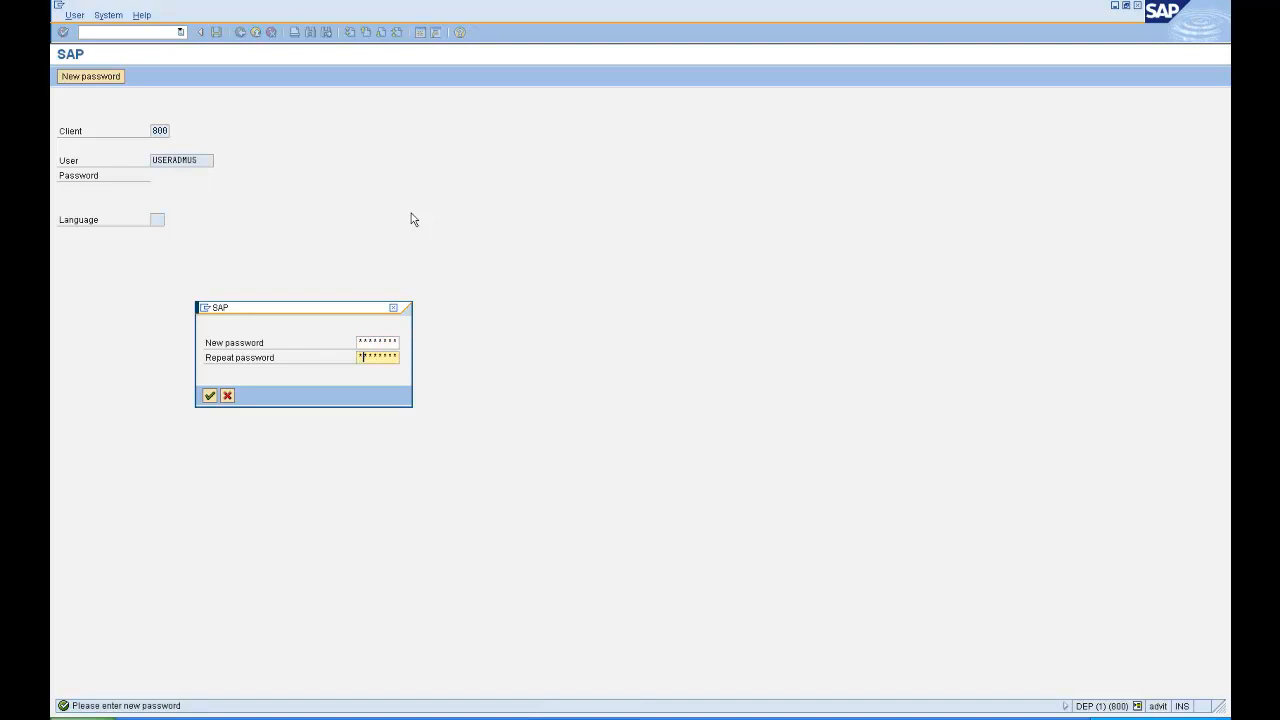
pyautogui.press('Return')
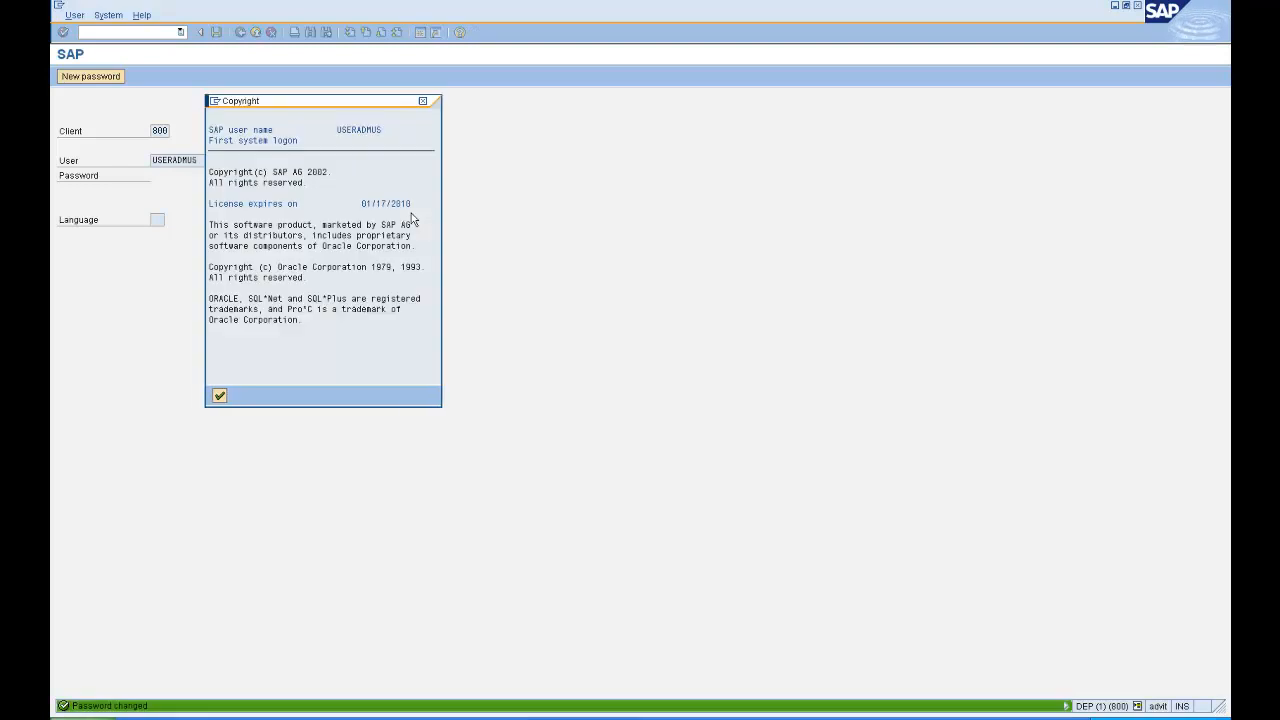
pyautogui.click(219, 395)
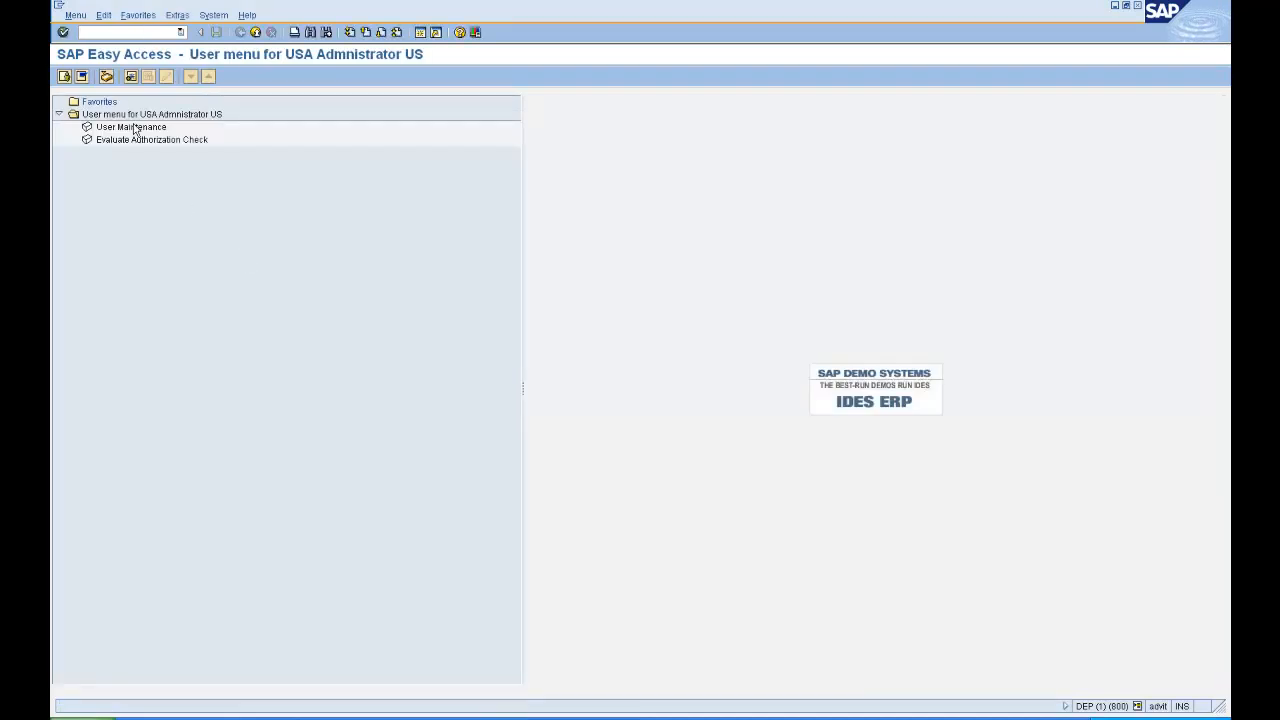
# Step: Turn on the display of technical names for the transactions in the user menu
pyautogui.click(134, 128)
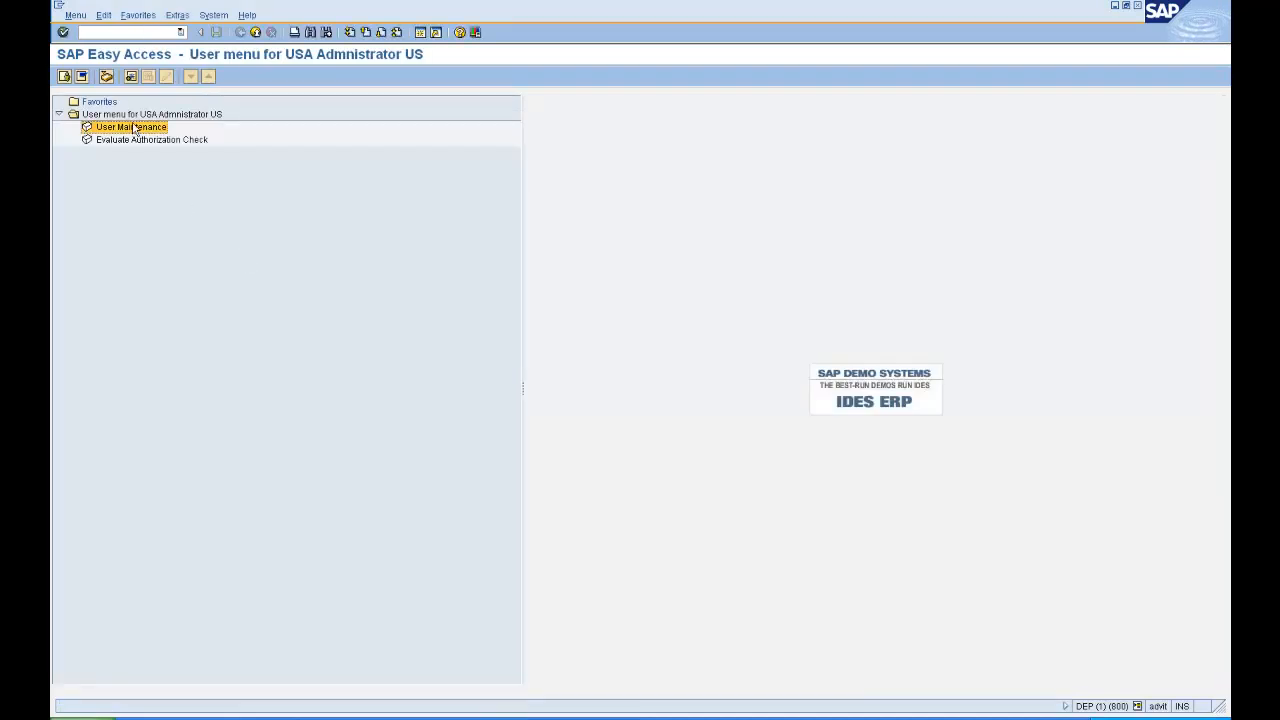
pyautogui.click(176, 16)
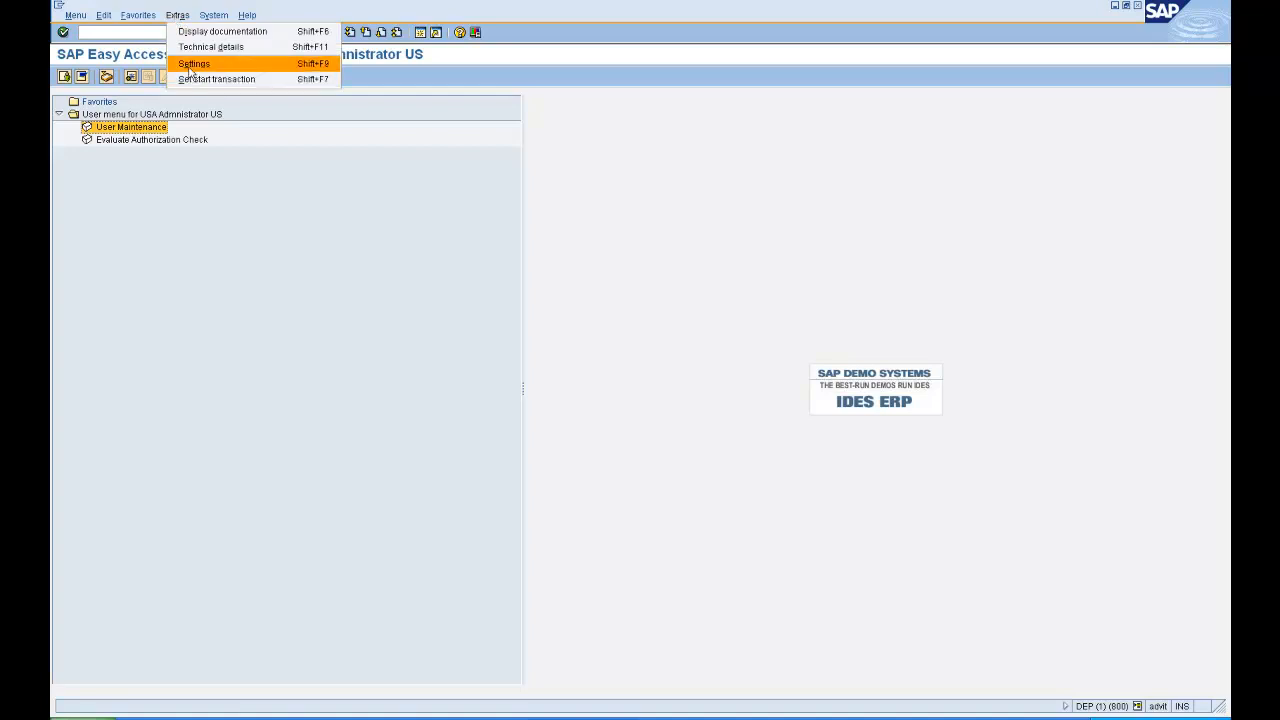
pyautogui.click(192, 64)
pyautogui.click(133, 200)
pyautogui.click(68, 248)
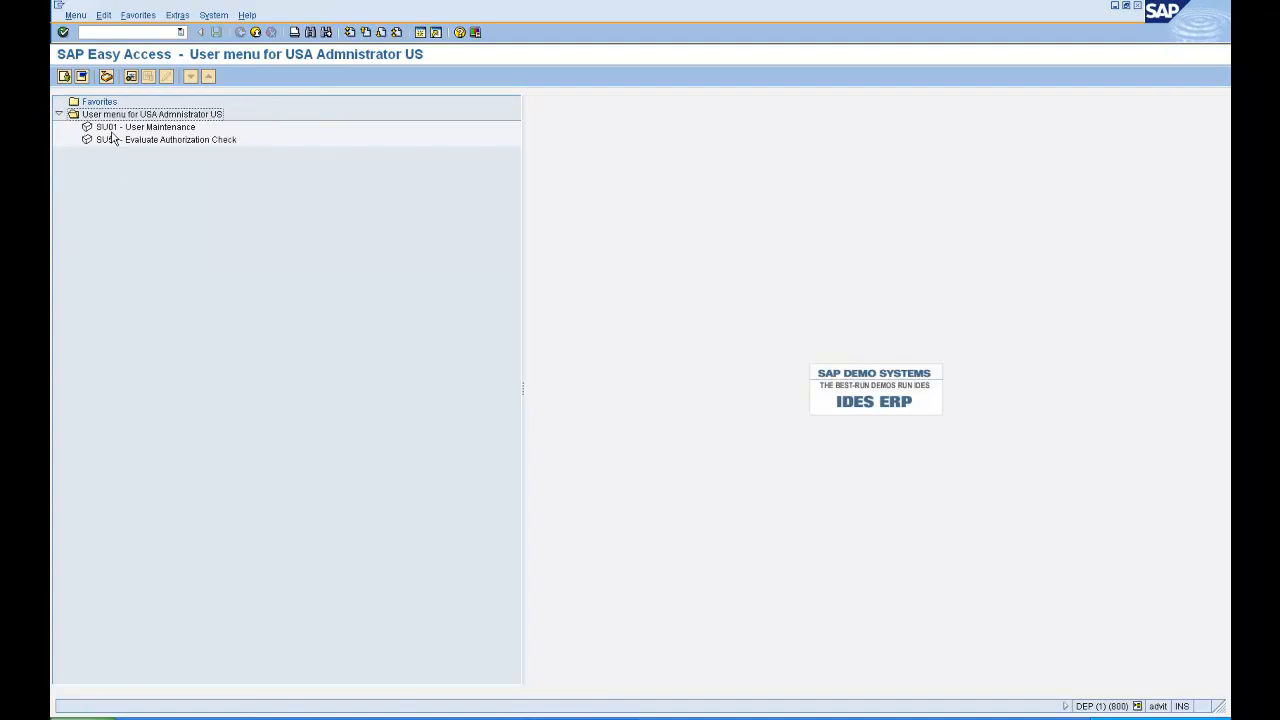
# Step: Open user maintenance SU01 and, after checking which user is logged on, try to open user TSTUSERIND1 for changes
pyautogui.doubleClick(117, 128)
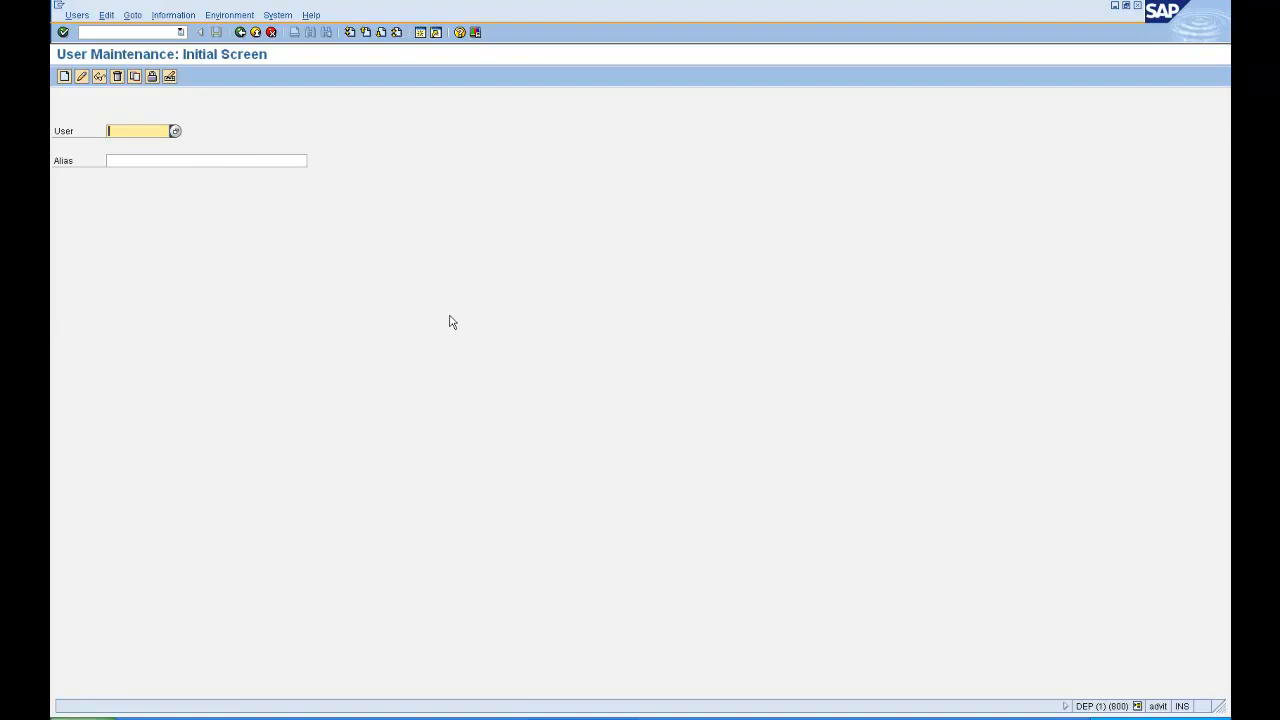
pyautogui.press('BackSpace')
pyautogui.press('Down')
pyautogui.press('Down')
pyautogui.press('Down')
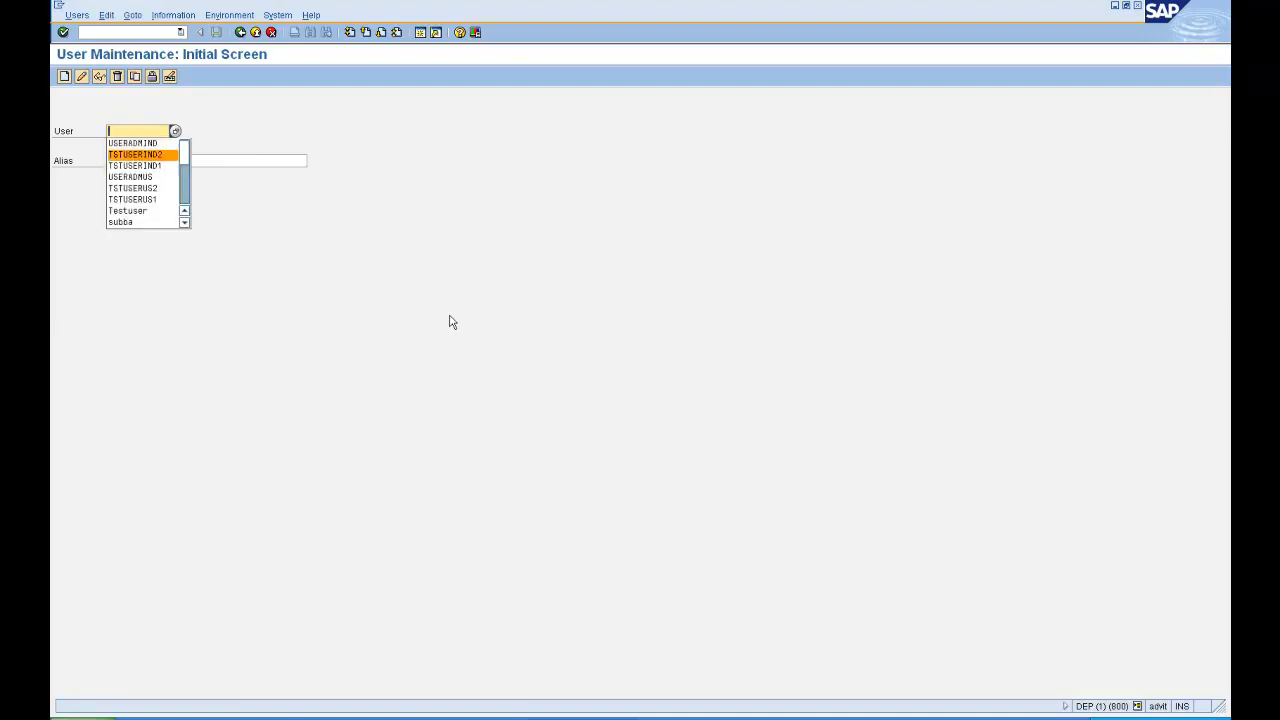
pyautogui.press('Return')
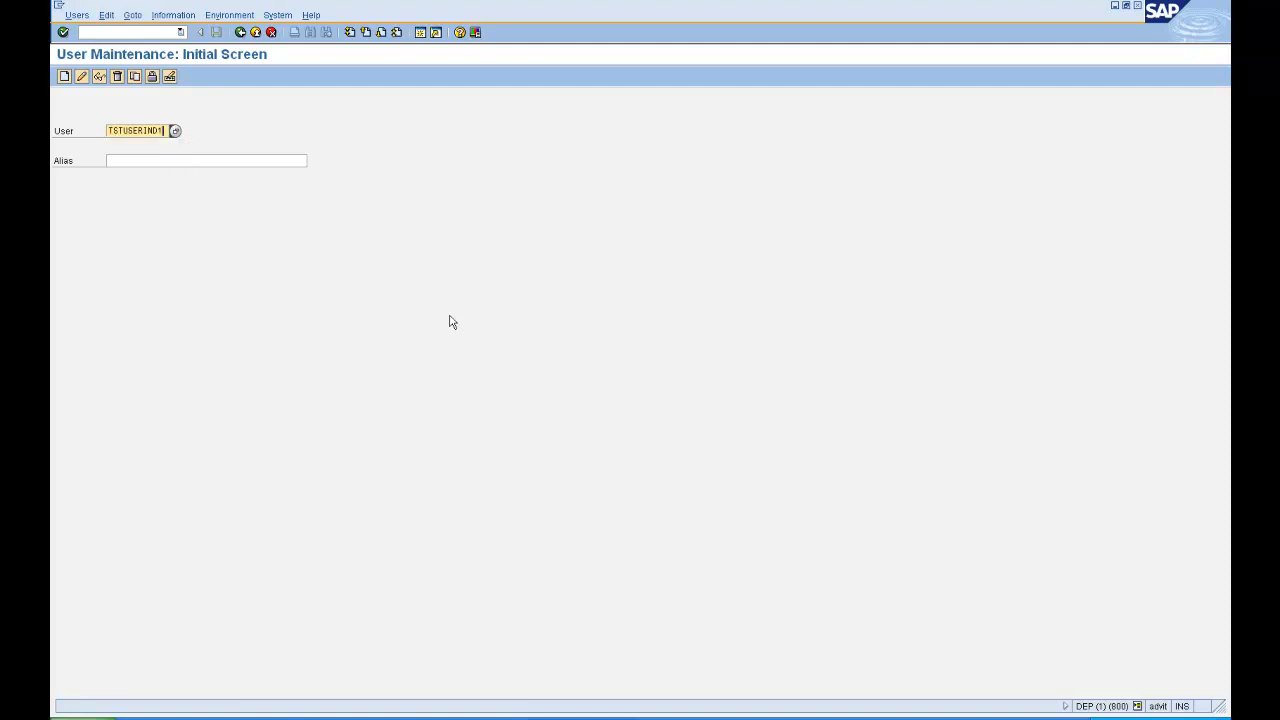
pyautogui.click(1137, 706)
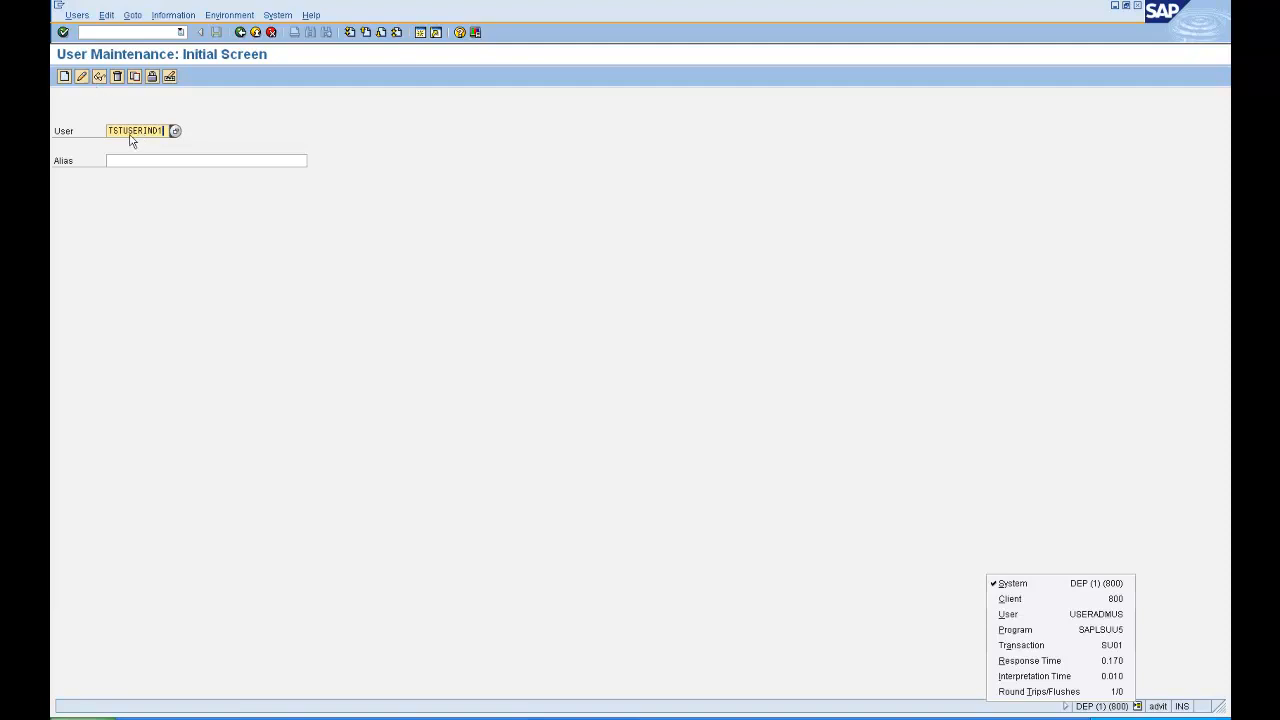
pyautogui.click(84, 77)
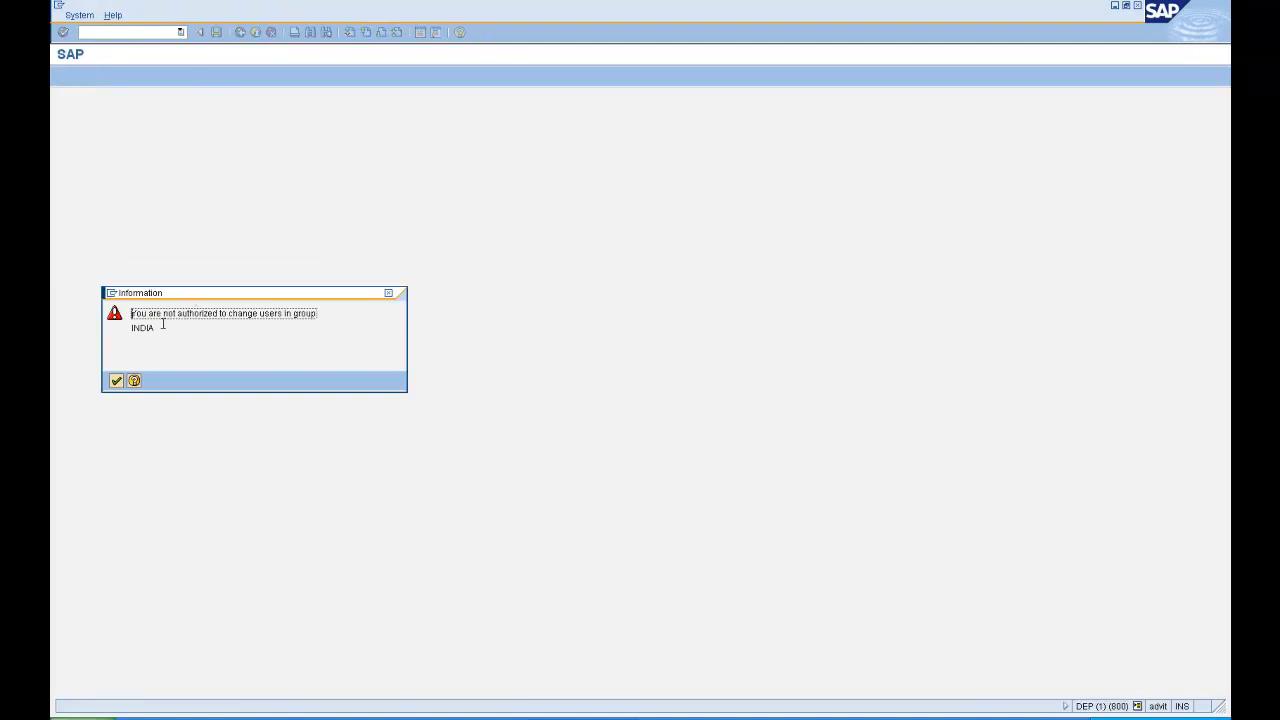
pyautogui.moveTo(133, 312); pyautogui.dragTo(226, 340)
pyautogui.click(192, 327)
pyautogui.click(117, 381)
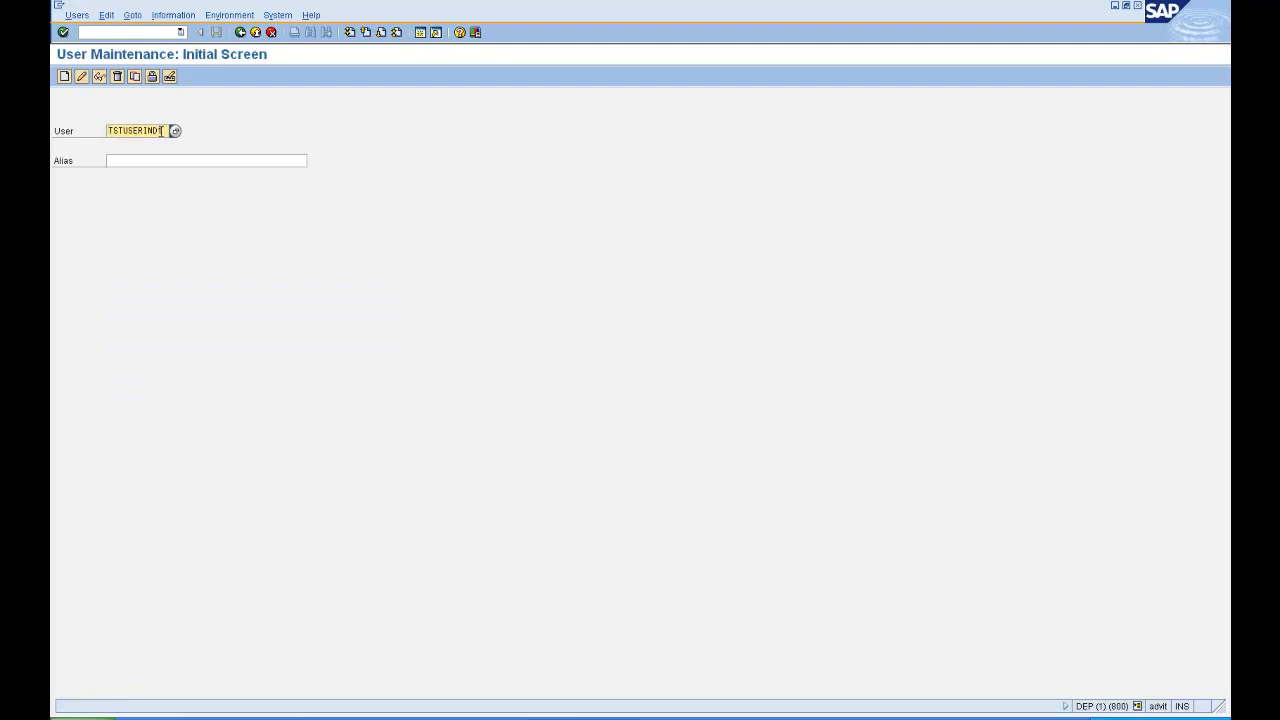
# Step: Try to open user TSTUSERIND2 for changes and return to the user maintenance initial screen
pyautogui.moveTo(164, 130); pyautogui.dragTo(108, 134)
pyautogui.press('Right')
pyautogui.write('E')
pyautogui.press('BackSpace')
pyautogui.press('BackSpace')
pyautogui.write('T')
pyautogui.press('End')
pyautogui.press('BackSpace')
pyautogui.click(150, 155)
pyautogui.click(82, 78)
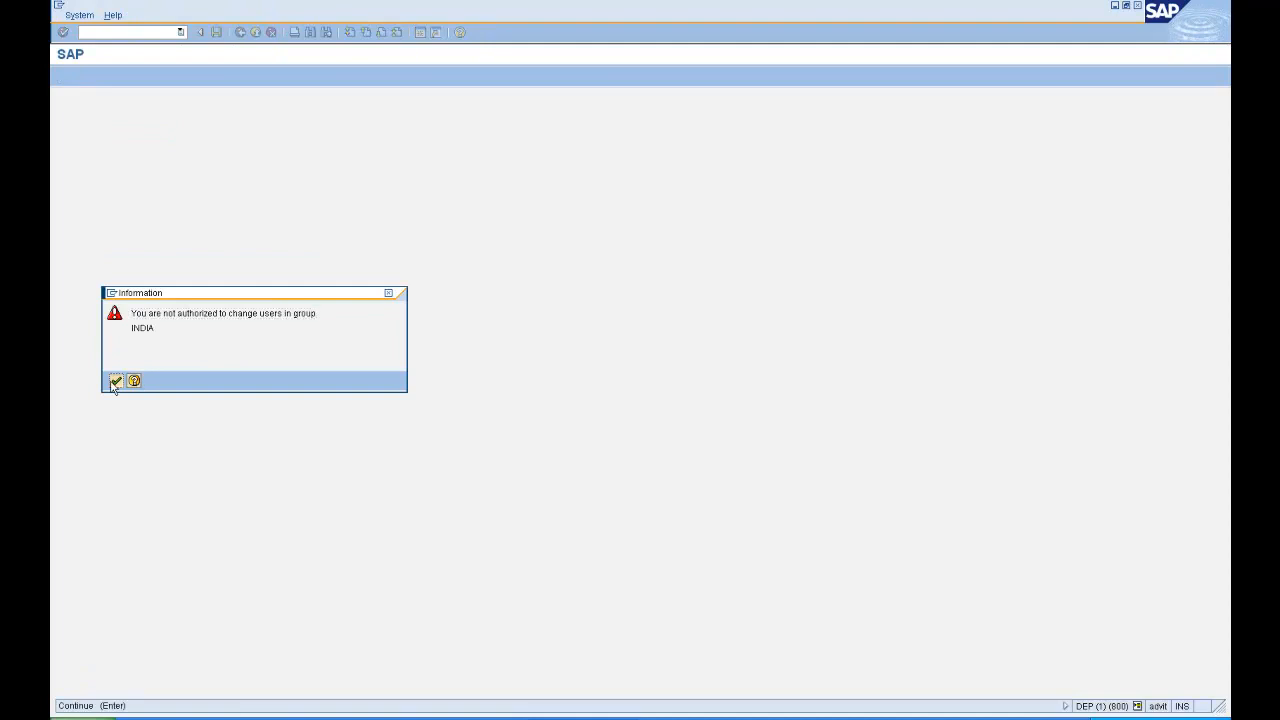
pyautogui.press('Return')
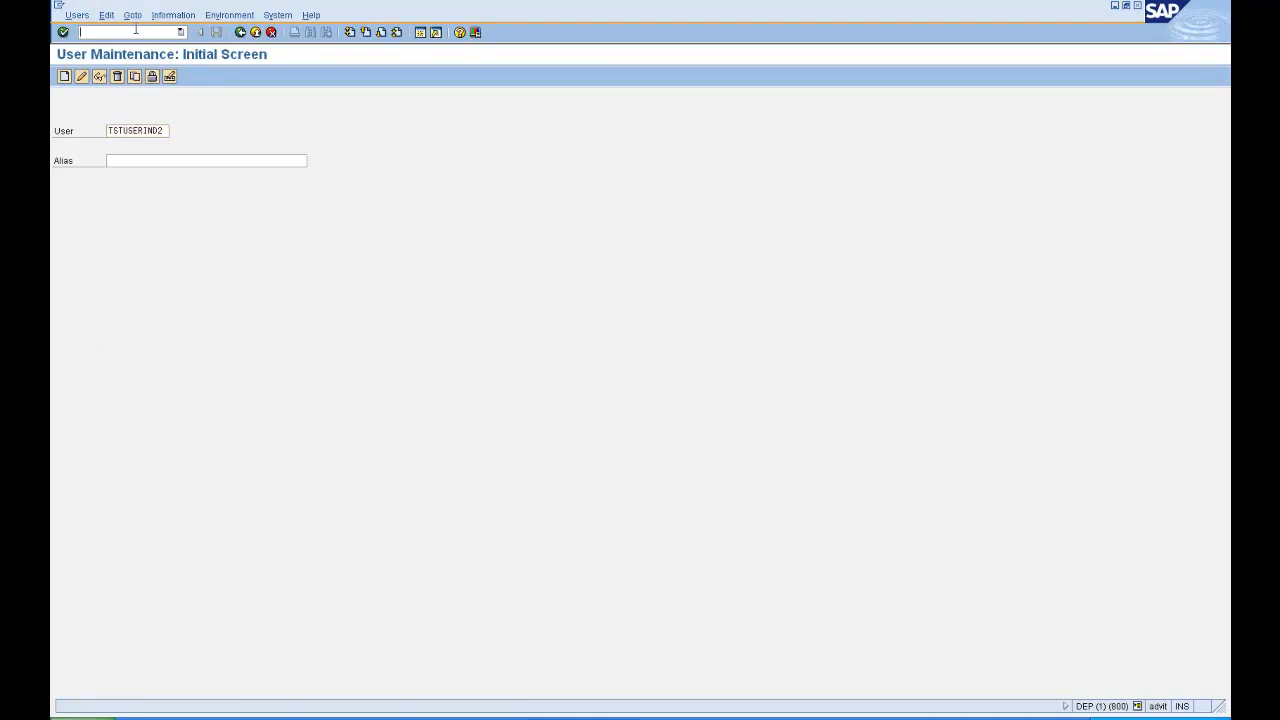
# Step: Run transaction SU53 in the switched layout and compare the checked S_USER_GRP activity and user group with the available authorizations
pyautogui.write('/nsu53')
pyautogui.press('Return')
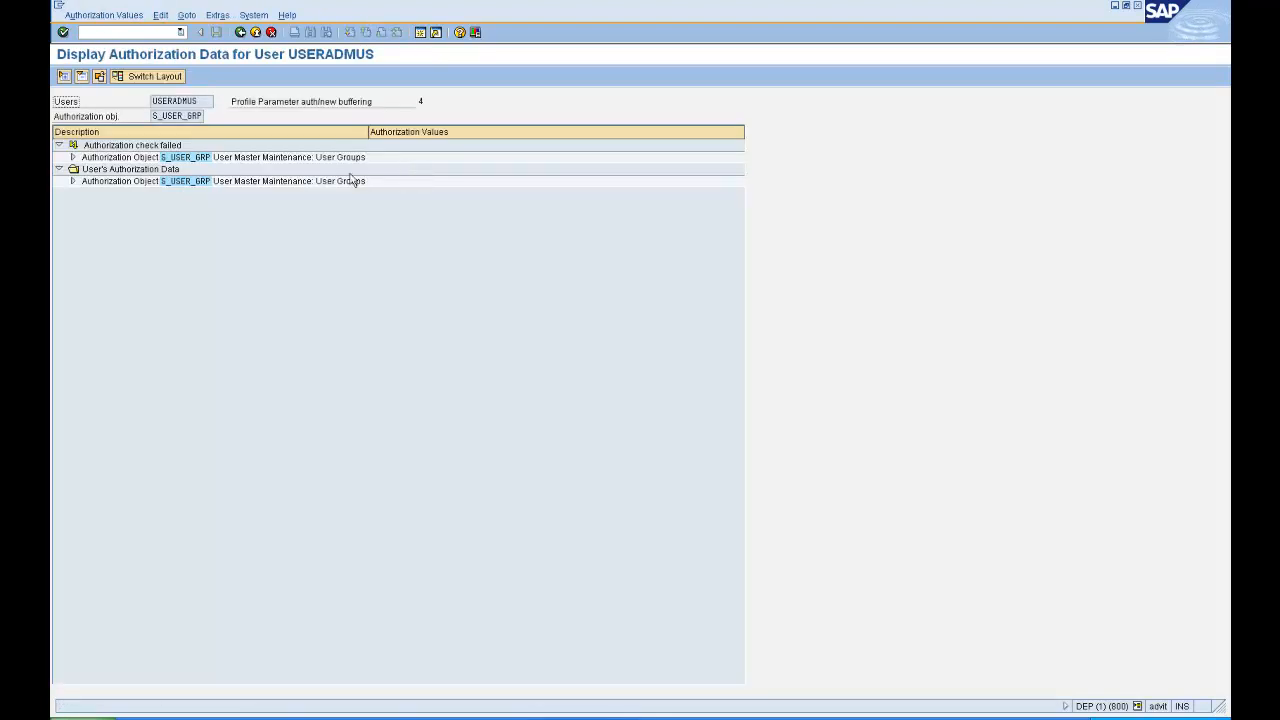
pyautogui.click(165, 77)
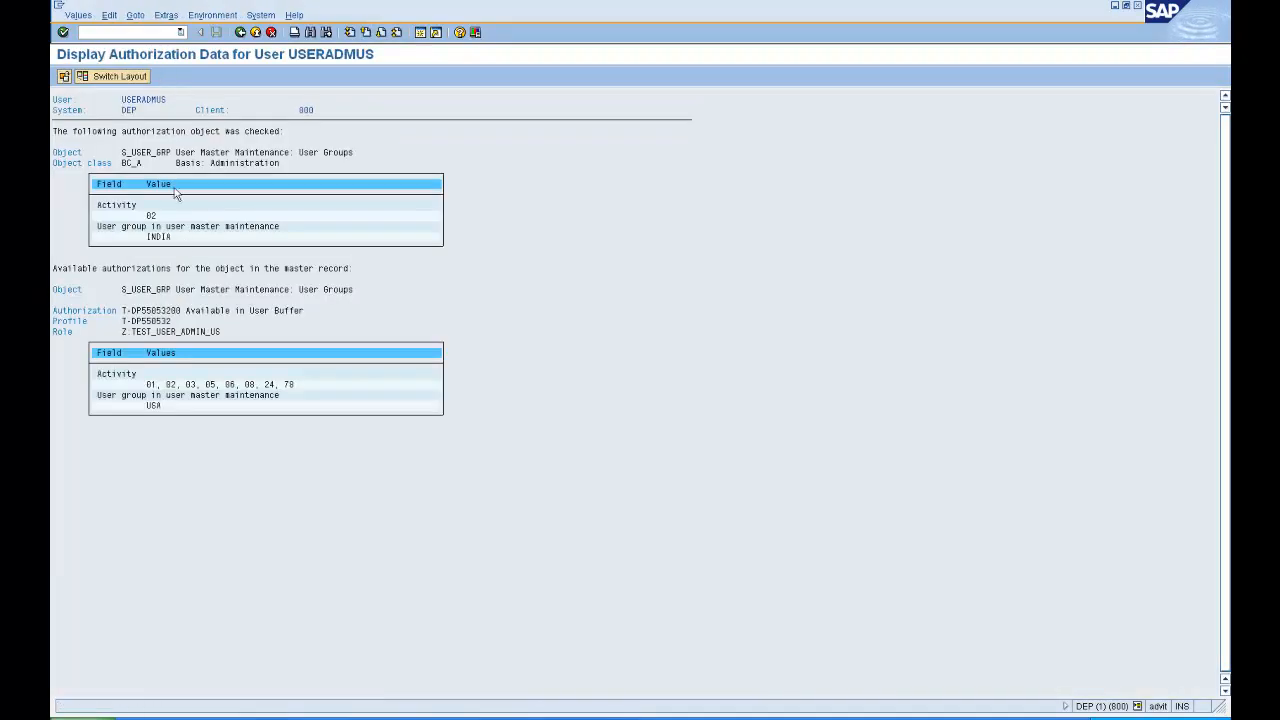
pyautogui.click(125, 152)
pyautogui.click(158, 156)
pyautogui.click(151, 218)
pyautogui.click(157, 405)
pyautogui.click(158, 237)
pyautogui.click(168, 238)
pyautogui.click(241, 33)
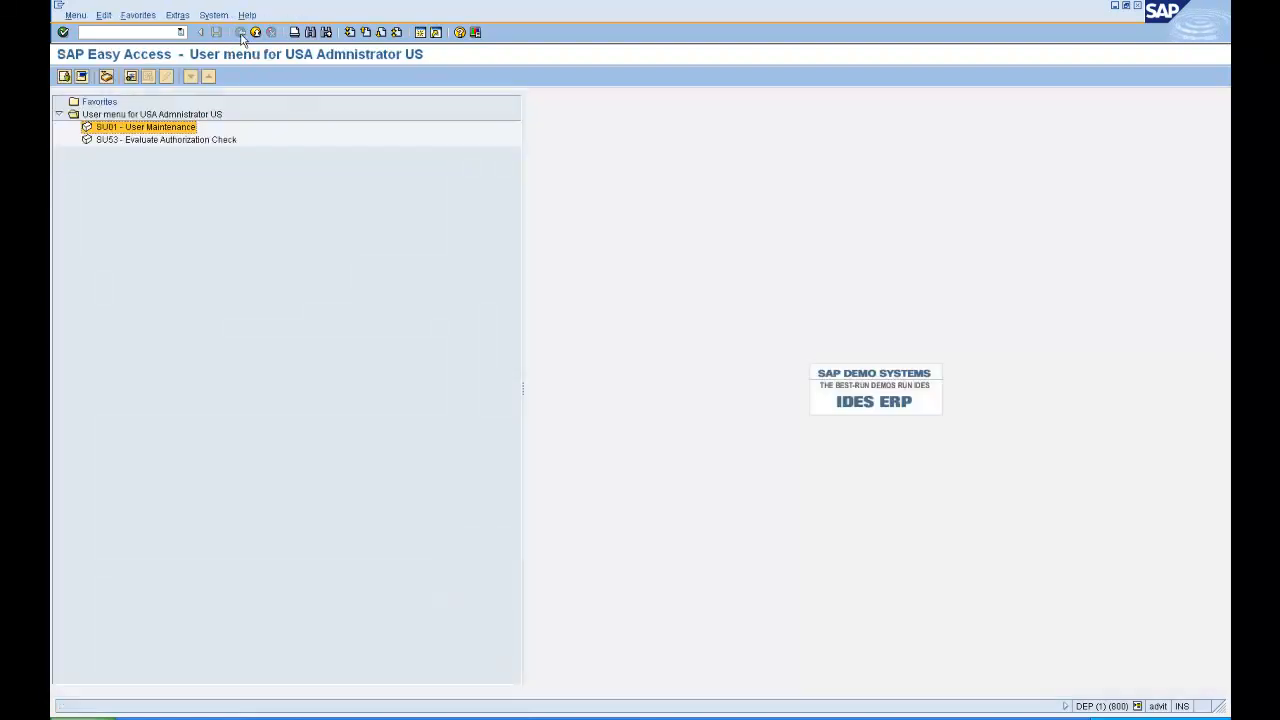
# Step: Reopen user maintenance SU01 and open user TSTUSERUS1 for changes
pyautogui.doubleClick(152, 128)
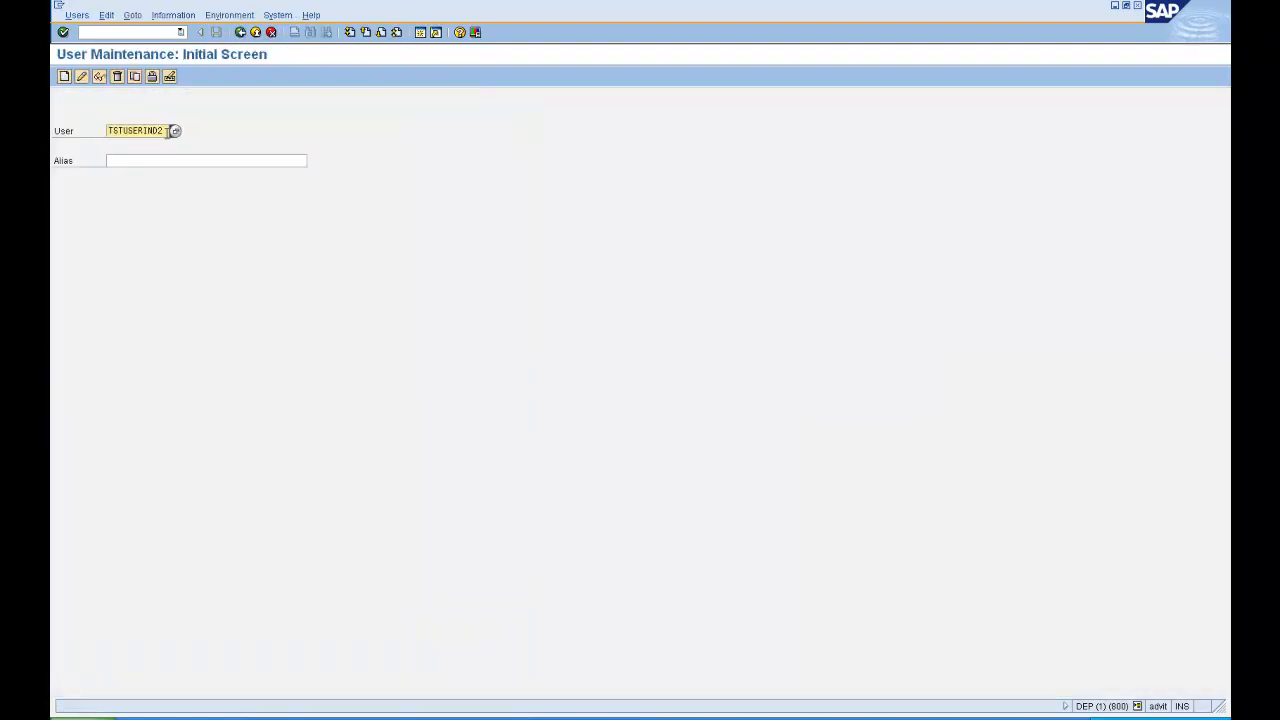
pyautogui.press('BackSpace')
pyautogui.press('BackSpace')
pyautogui.press('BackSpace')
pyautogui.press('BackSpace')
pyautogui.press('BackSpace')
pyautogui.press('BackSpace')
pyautogui.press('BackSpace')
pyautogui.press('BackSpace')
pyautogui.press('BackSpace')
pyautogui.press('BackSpace')
pyautogui.press('BackSpace')
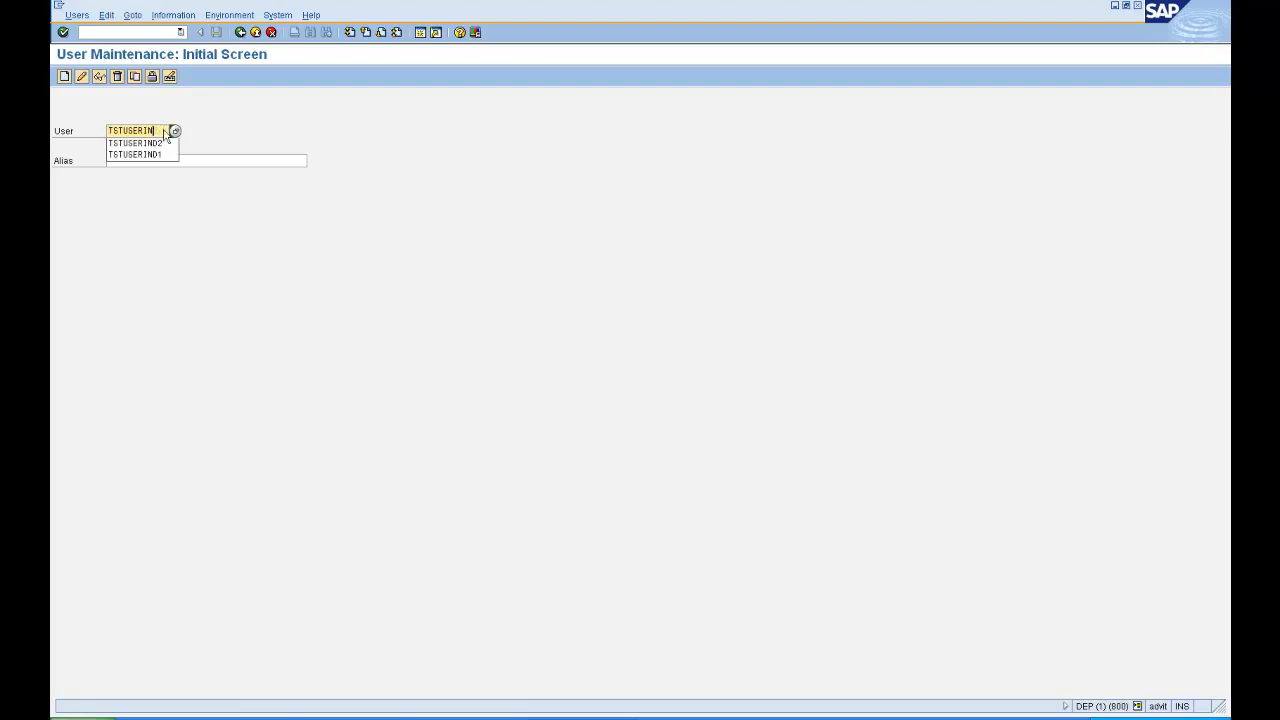
pyautogui.press('Down')
pyautogui.press('Down')
pyautogui.press('Down')
pyautogui.press('Down')
pyautogui.press('Down')
pyautogui.press('Down')
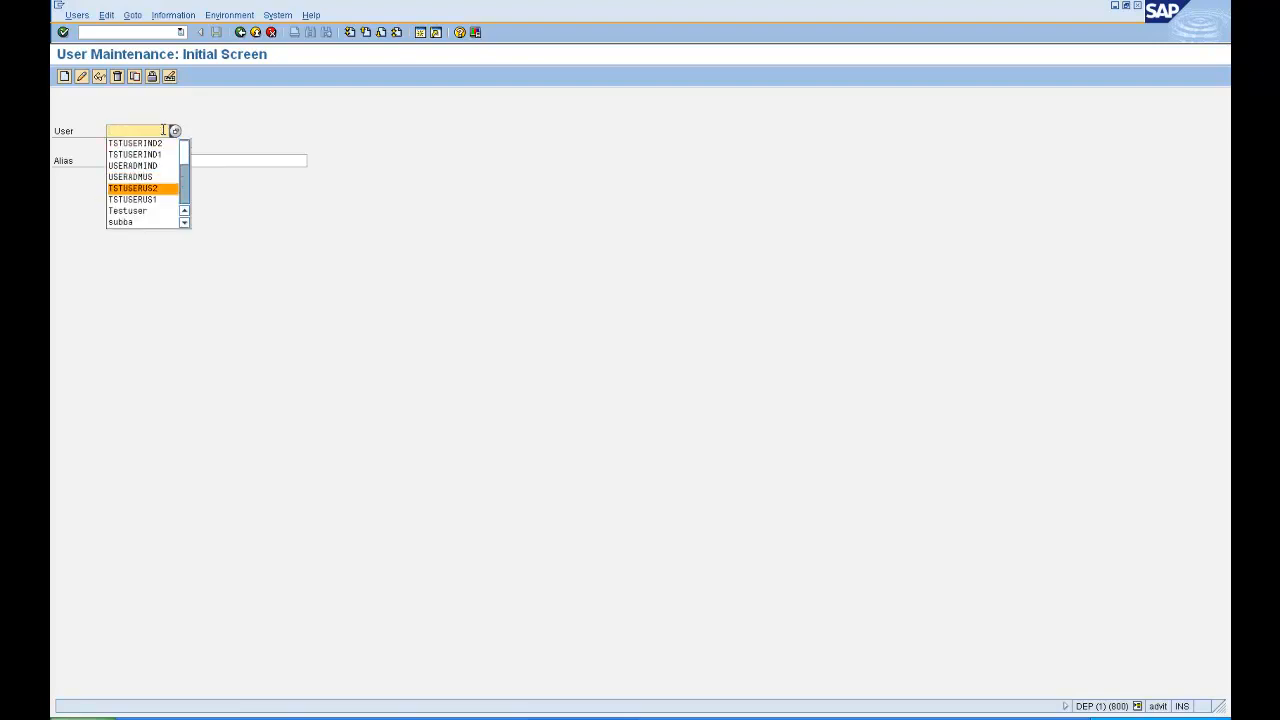
pyautogui.press('Return')
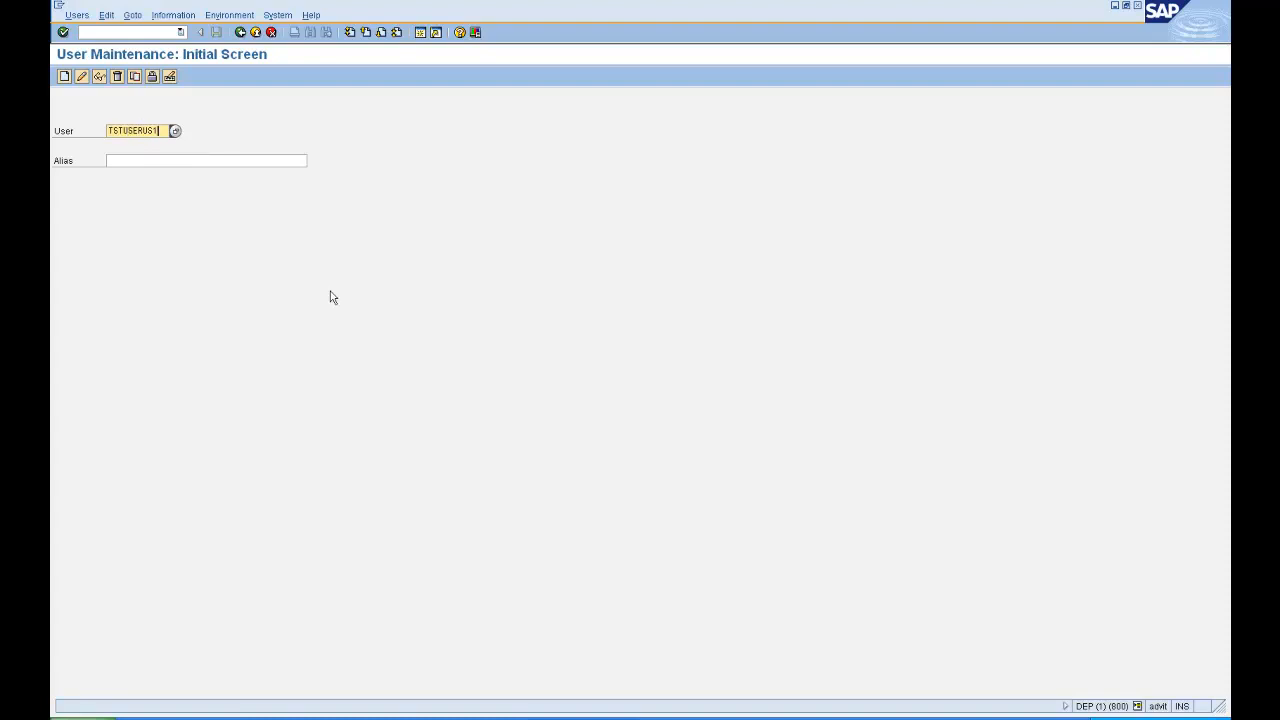
pyautogui.click(83, 77)
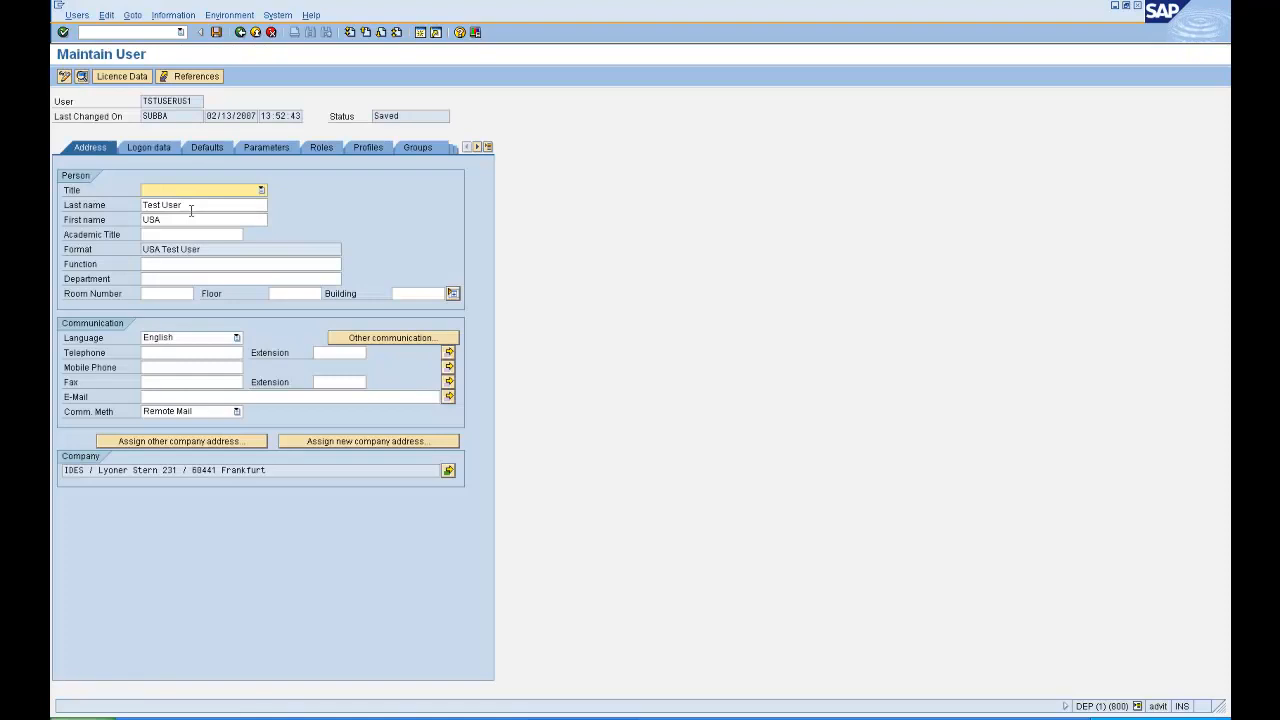
# Step: Examine the user group for authorization check in TSTUSERUS1's logon data and the session's logged-on user
pyautogui.click(160, 148)
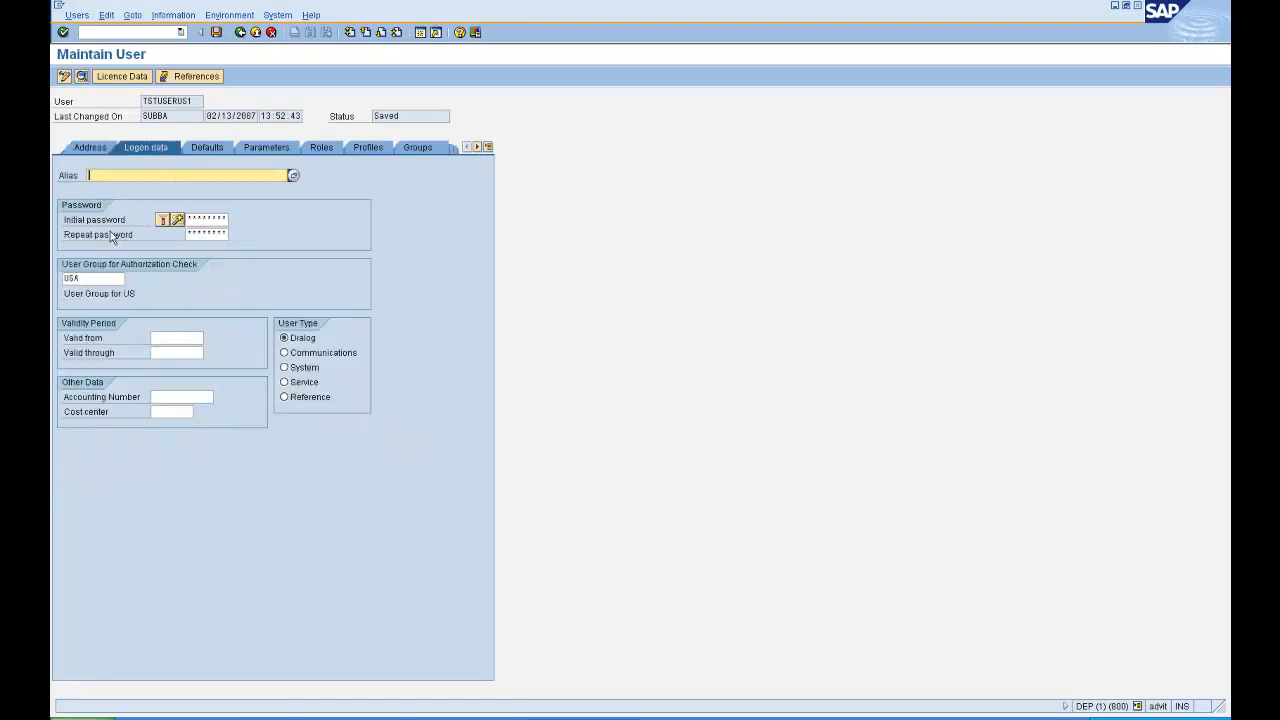
pyautogui.click(1137, 706)
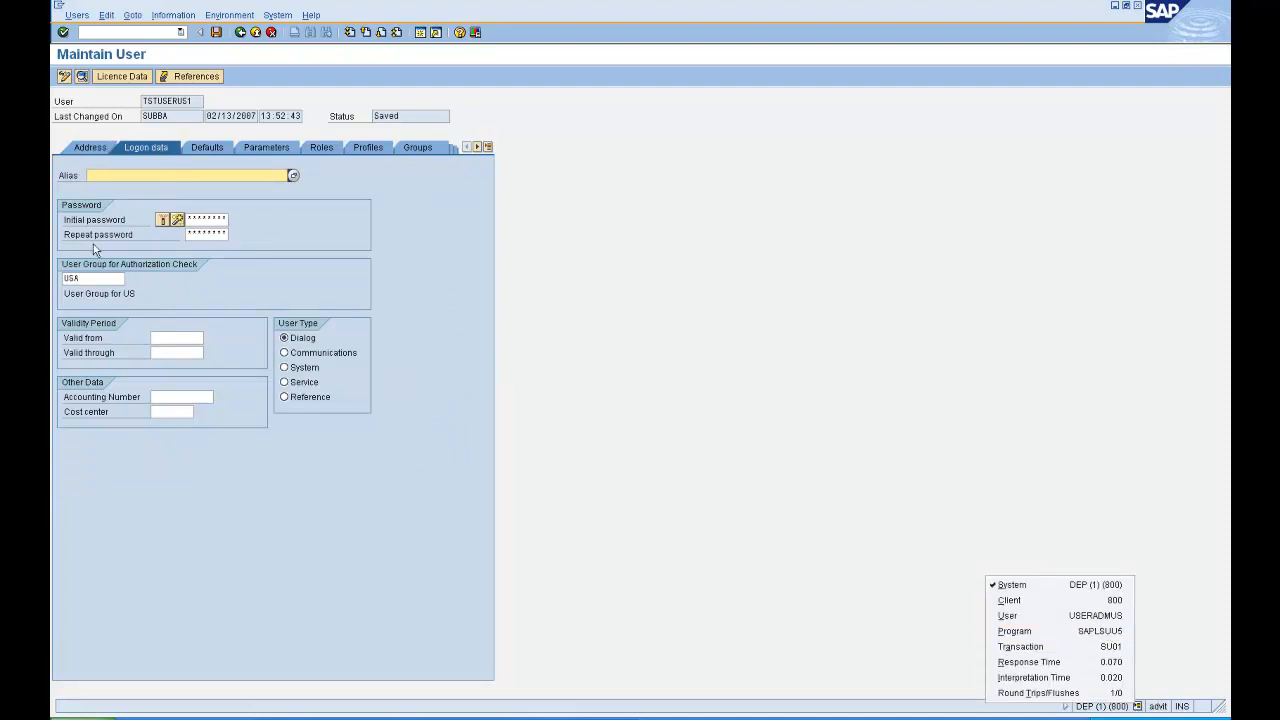
pyautogui.click(89, 278)
pyautogui.moveTo(89, 278); pyautogui.dragTo(50, 281)
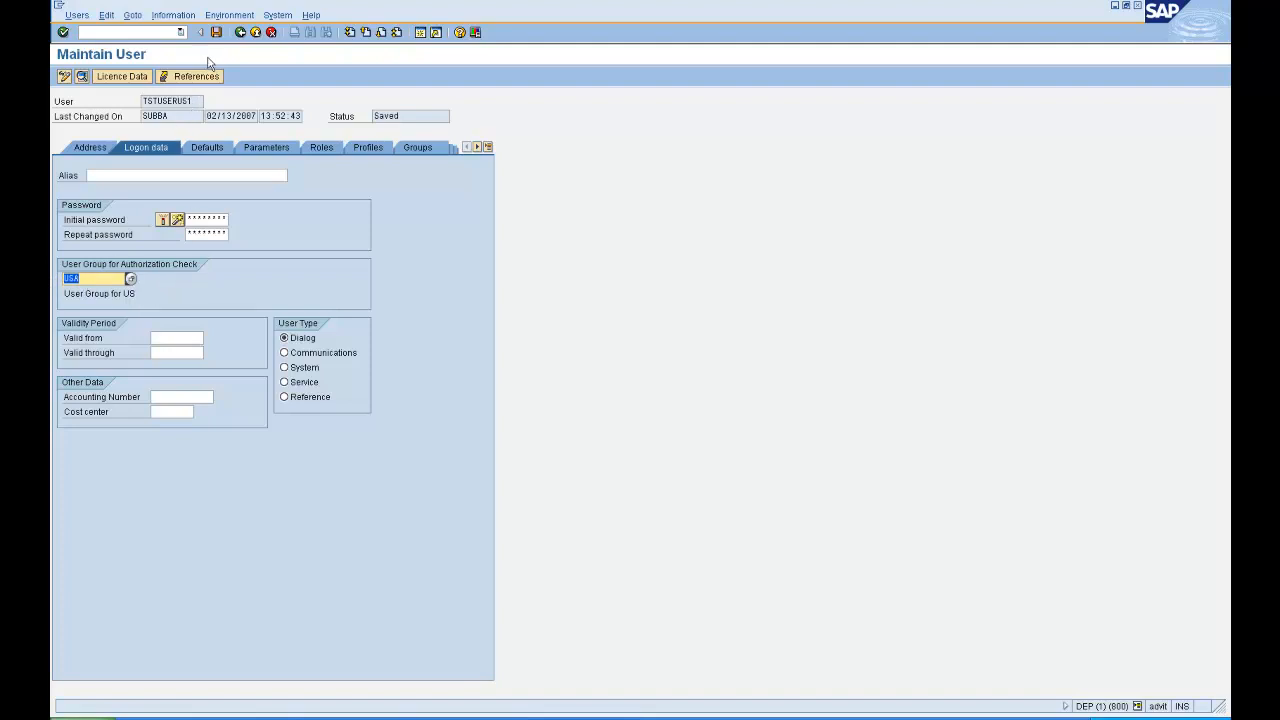
# Step: Leave TSTUSERUS1, open user TSTUSERUS2 for changes and return to the user maintenance initial screen
pyautogui.click(240, 32)
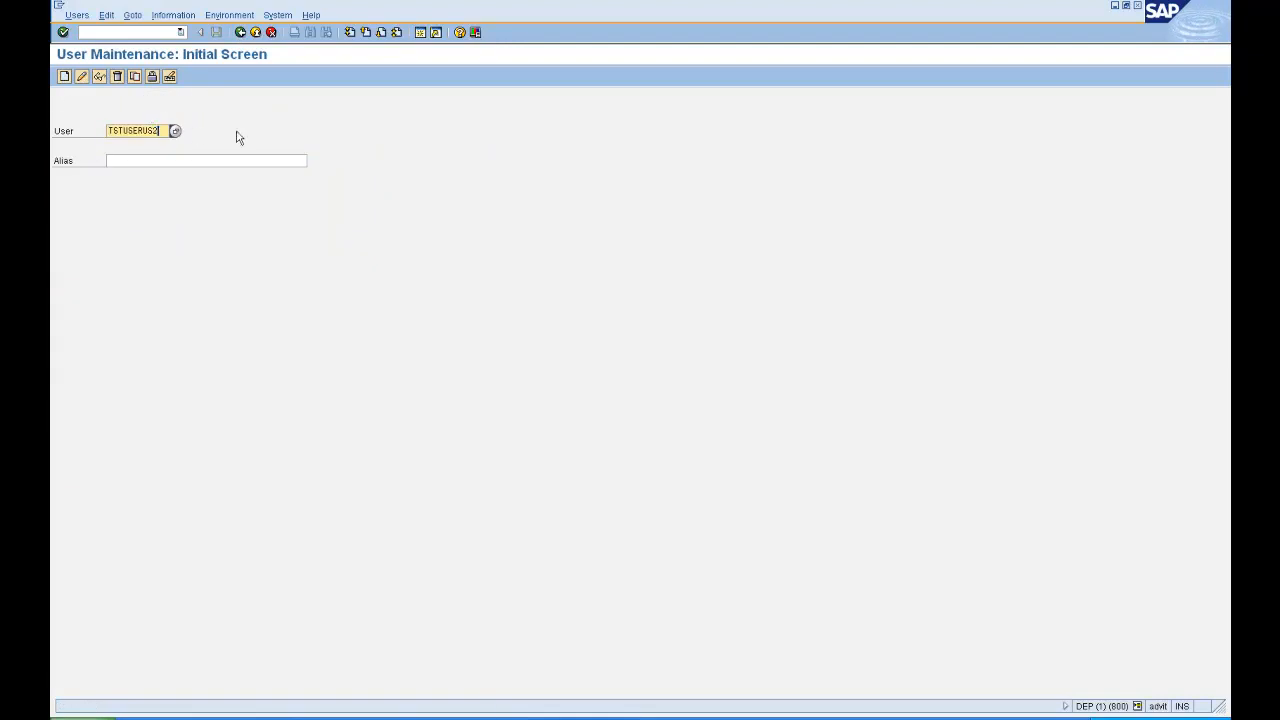
pyautogui.click(82, 76)
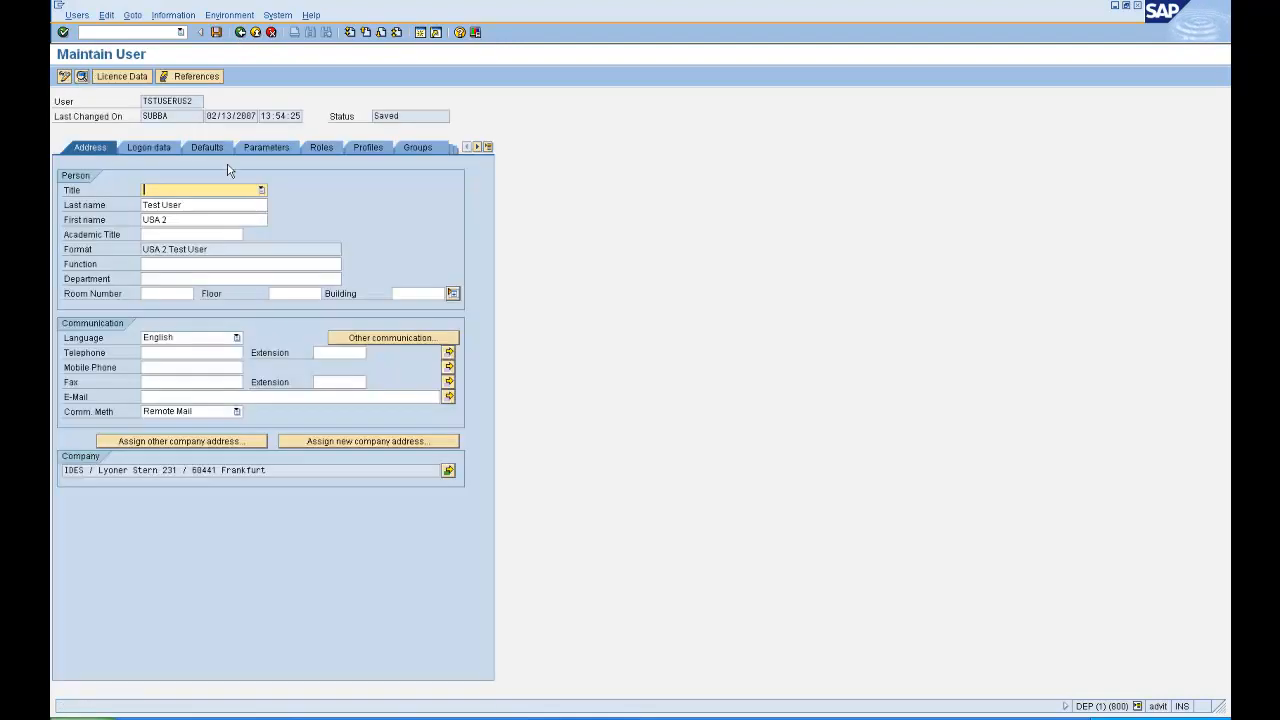
pyautogui.click(240, 32)
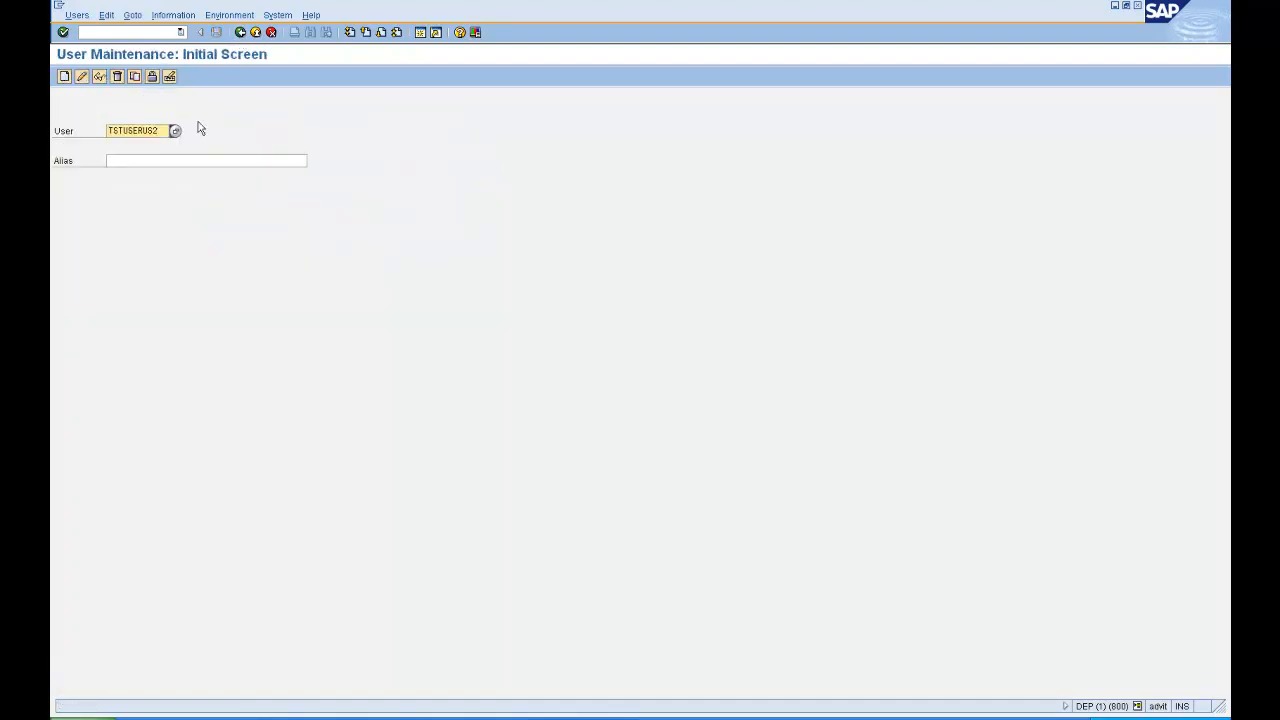
# Step: Open for changes the user account of the administrator who last changed the USA test users
pyautogui.press('BackSpace')
pyautogui.press('BackSpace')
pyautogui.press('BackSpace')
pyautogui.press('BackSpace')
pyautogui.press('BackSpace')
pyautogui.press('BackSpace')
pyautogui.press('BackSpace')
pyautogui.press('BackSpace')
pyautogui.press('BackSpace')
pyautogui.press('BackSpace')
pyautogui.write('SUBBA')
pyautogui.click(83, 80)
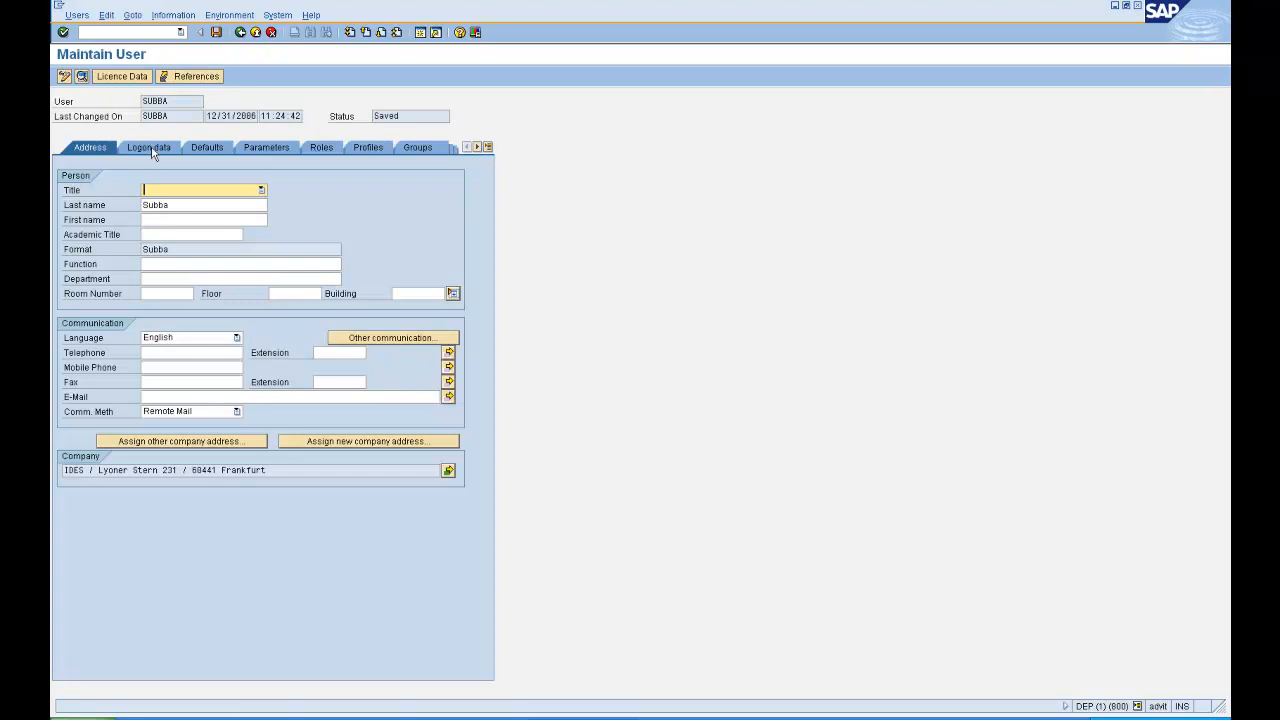
# Step: Check the session's logged-on user against the opened administrator account and return to the user maintenance initial screen
pyautogui.click(1137, 706)
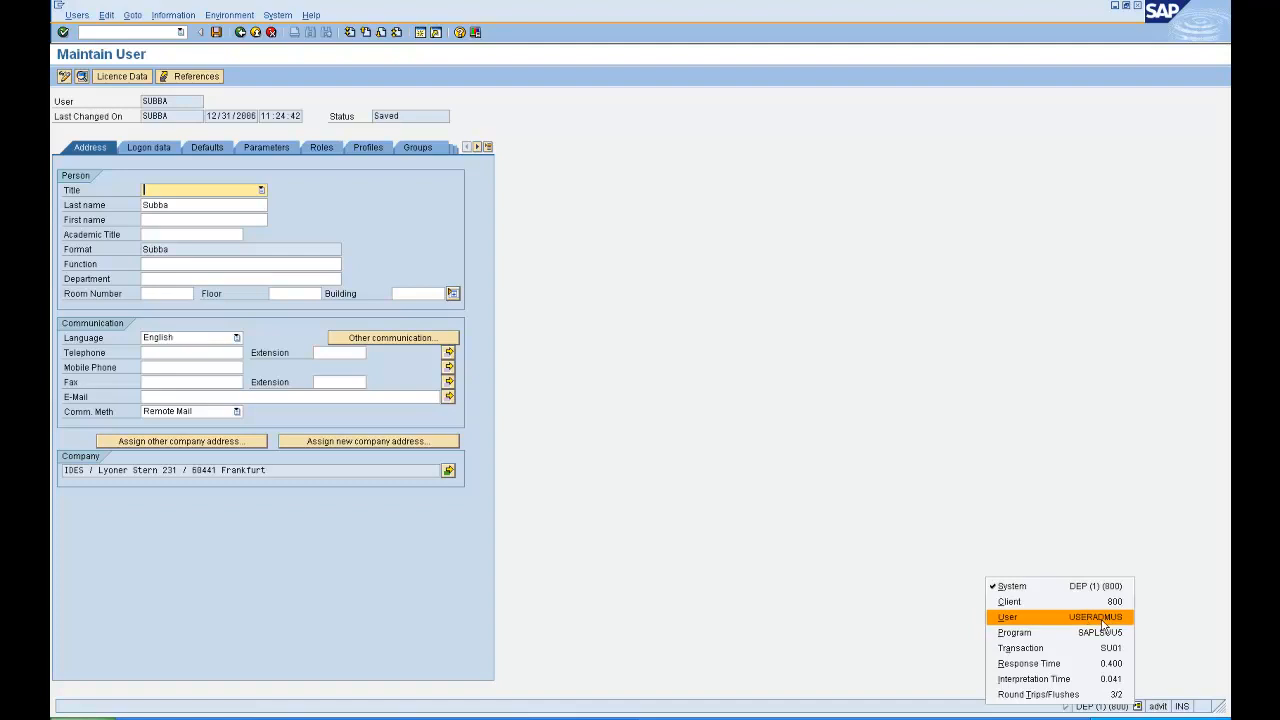
pyautogui.click(845, 524)
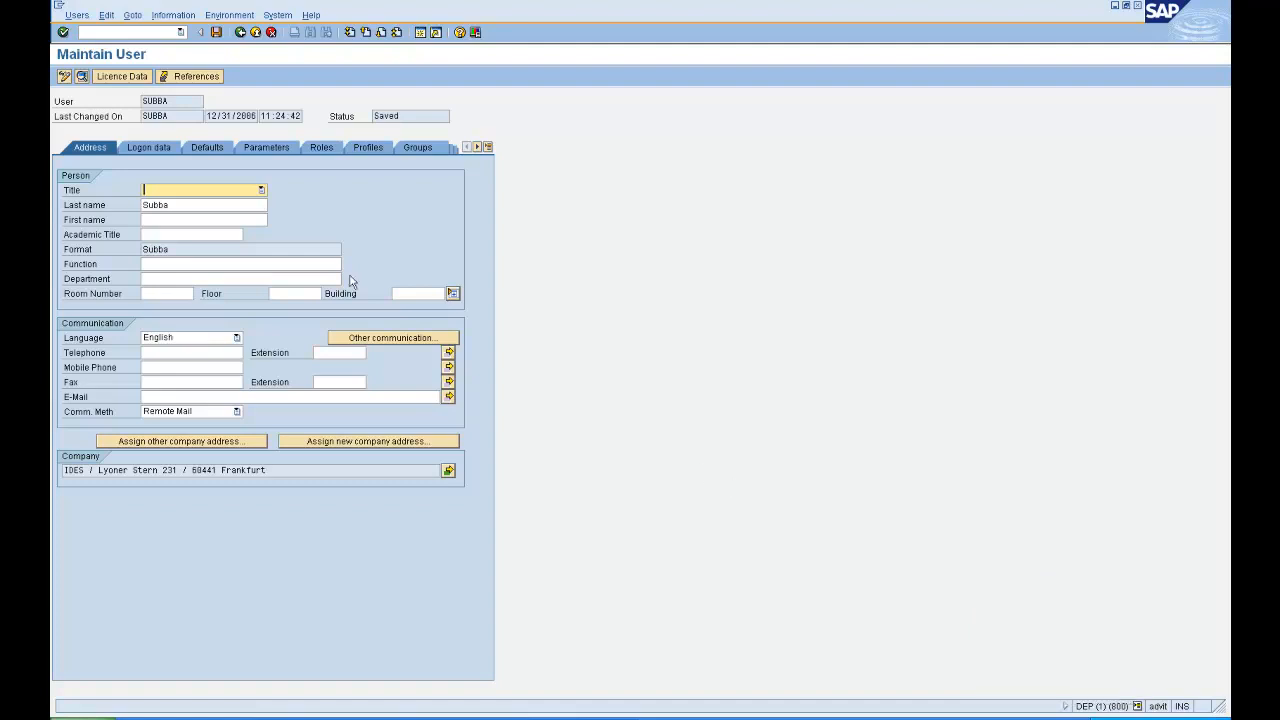
pyautogui.click(226, 195)
pyautogui.click(282, 135)
pyautogui.moveTo(168, 101); pyautogui.dragTo(95, 116)
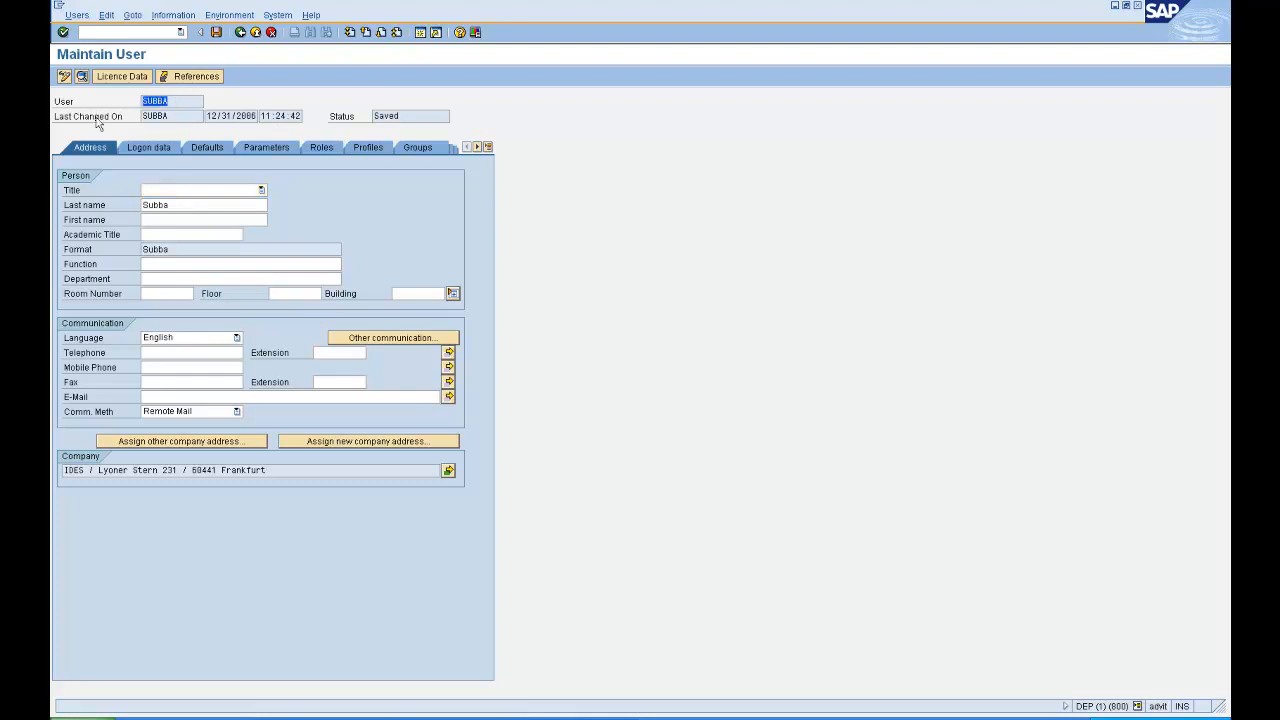
pyautogui.click(240, 32)
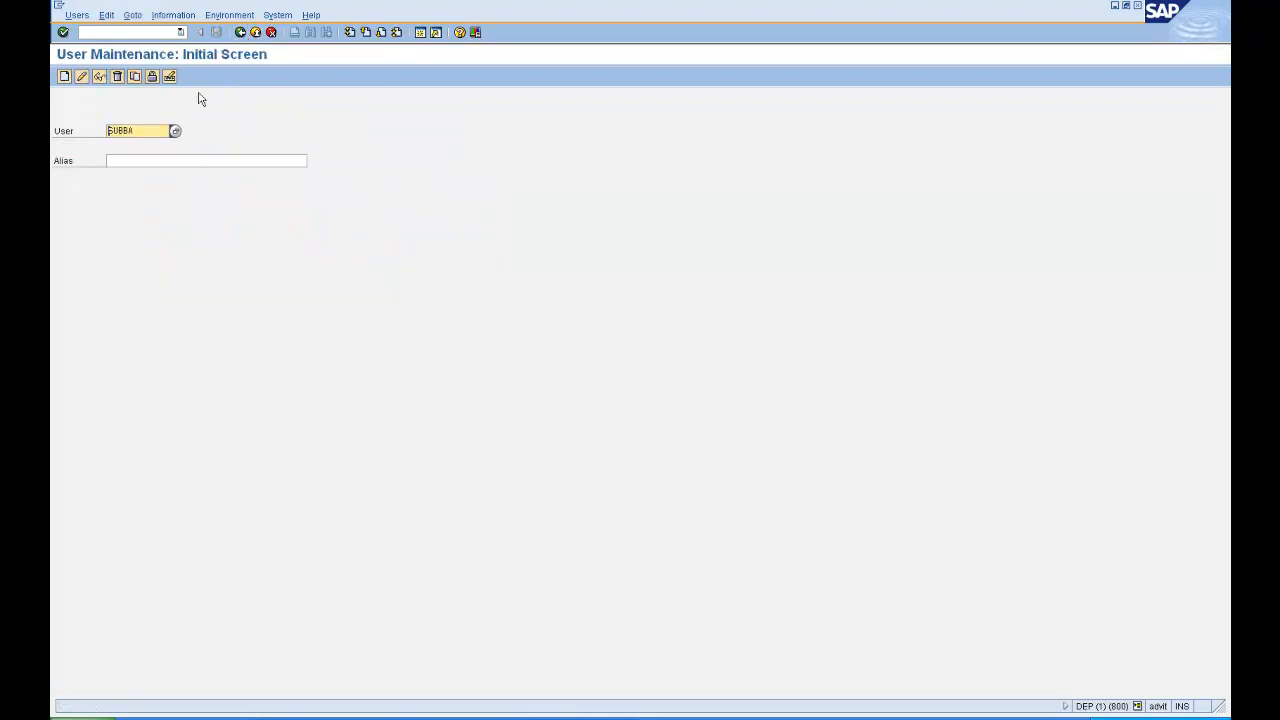
# Step: Open the administrator's account for changes, examine its user group for authorization check in the logon data, and leave the account
pyautogui.click(82, 77)
pyautogui.click(142, 150)
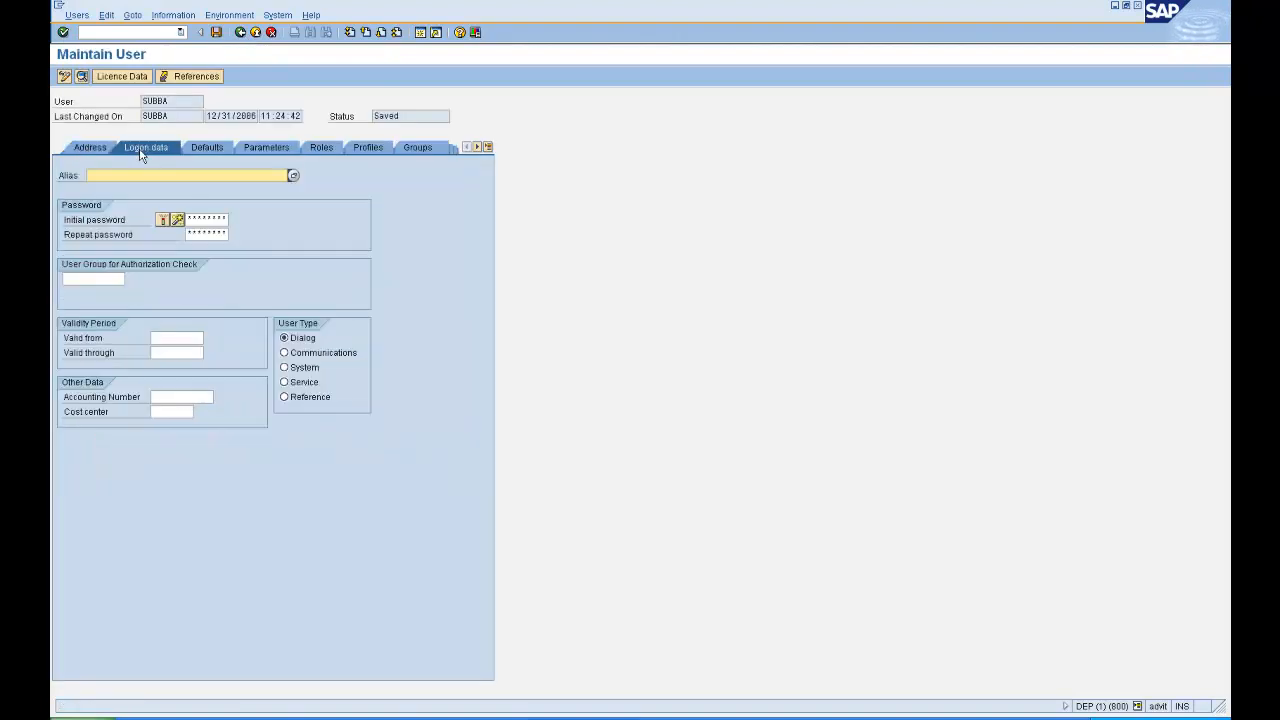
pyautogui.click(105, 277)
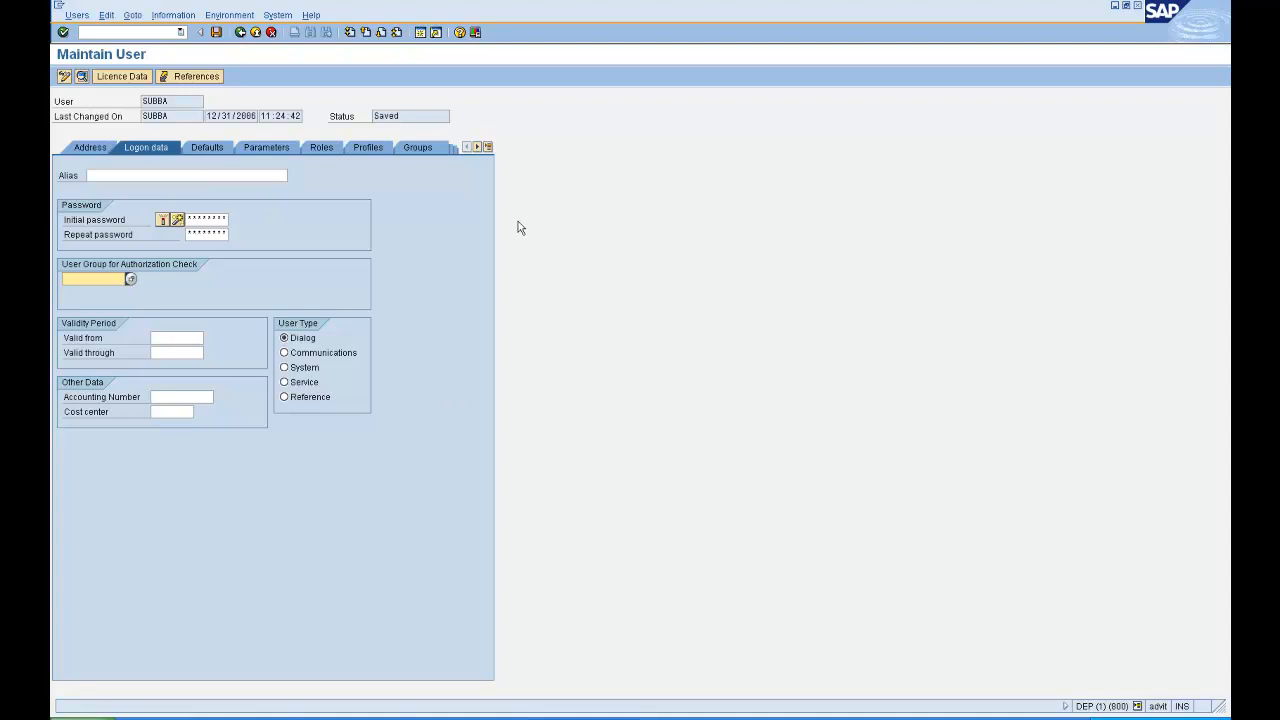
pyautogui.doubleClick(159, 104)
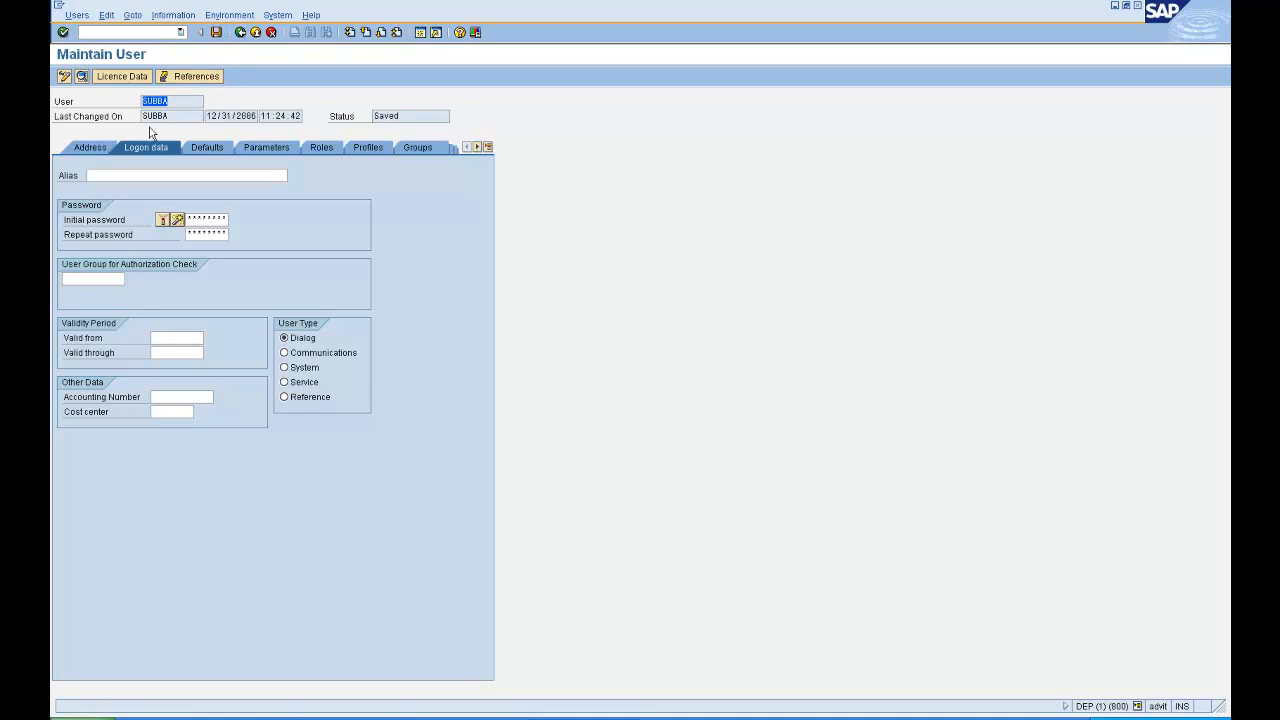
pyautogui.click(110, 279)
pyautogui.click(241, 33)
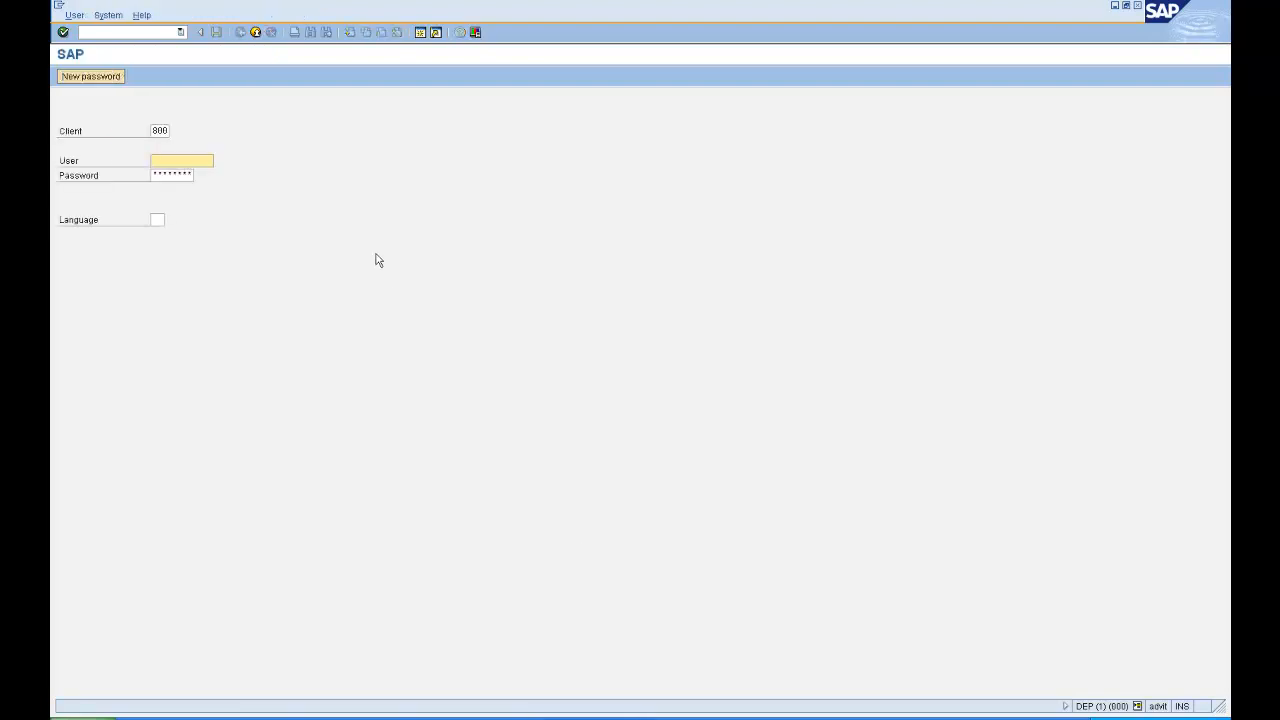
# Step: Log on to client 800 as USERADMIND with the account password
pyautogui.press('Down')
pyautogui.press('Down')
pyautogui.write('useradmu')
pyautogui.write('1')
pyautogui.press('Tab')
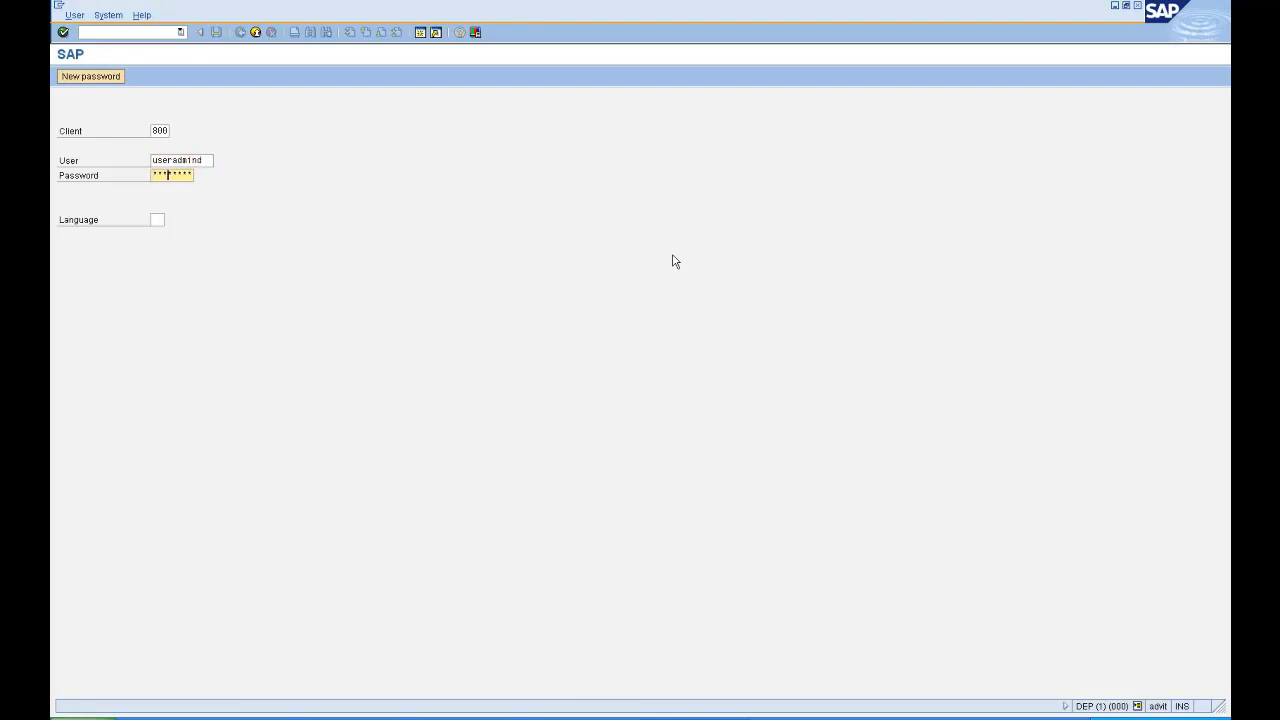
pyautogui.press('Return')
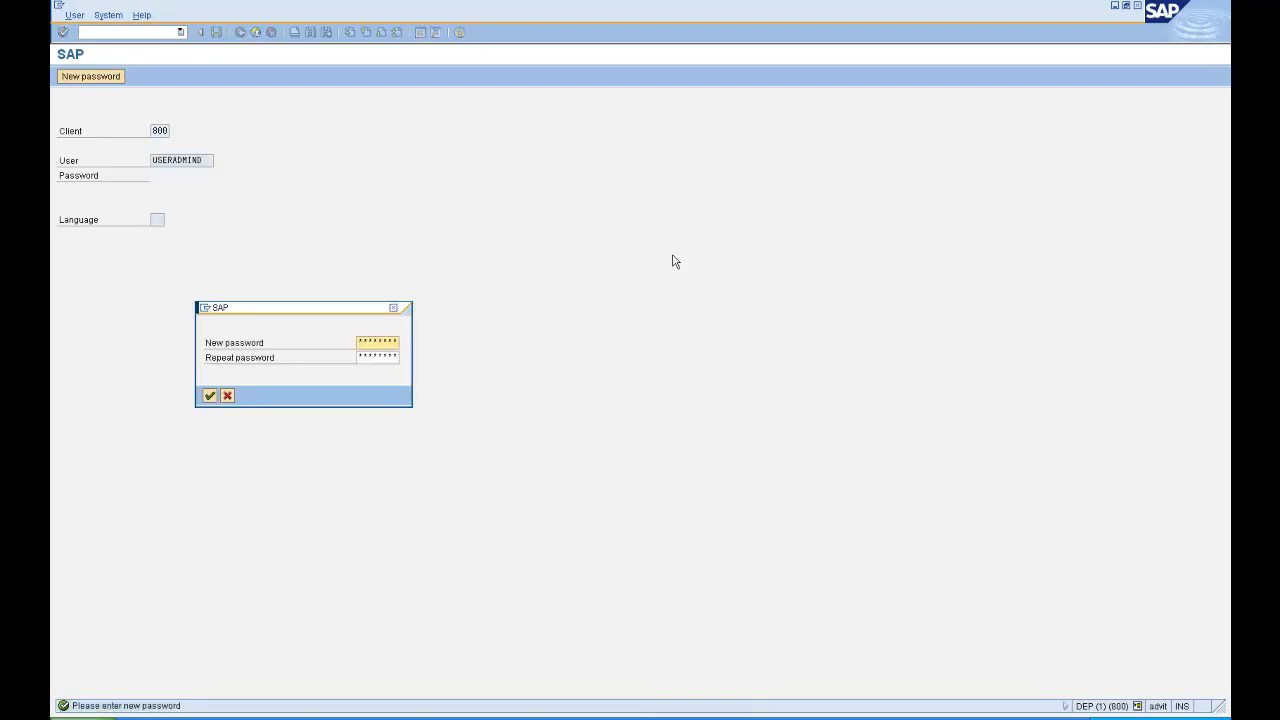
# Step: Enter and repeat the new password for USERADMIND and complete the logon
pyautogui.press('Tab')
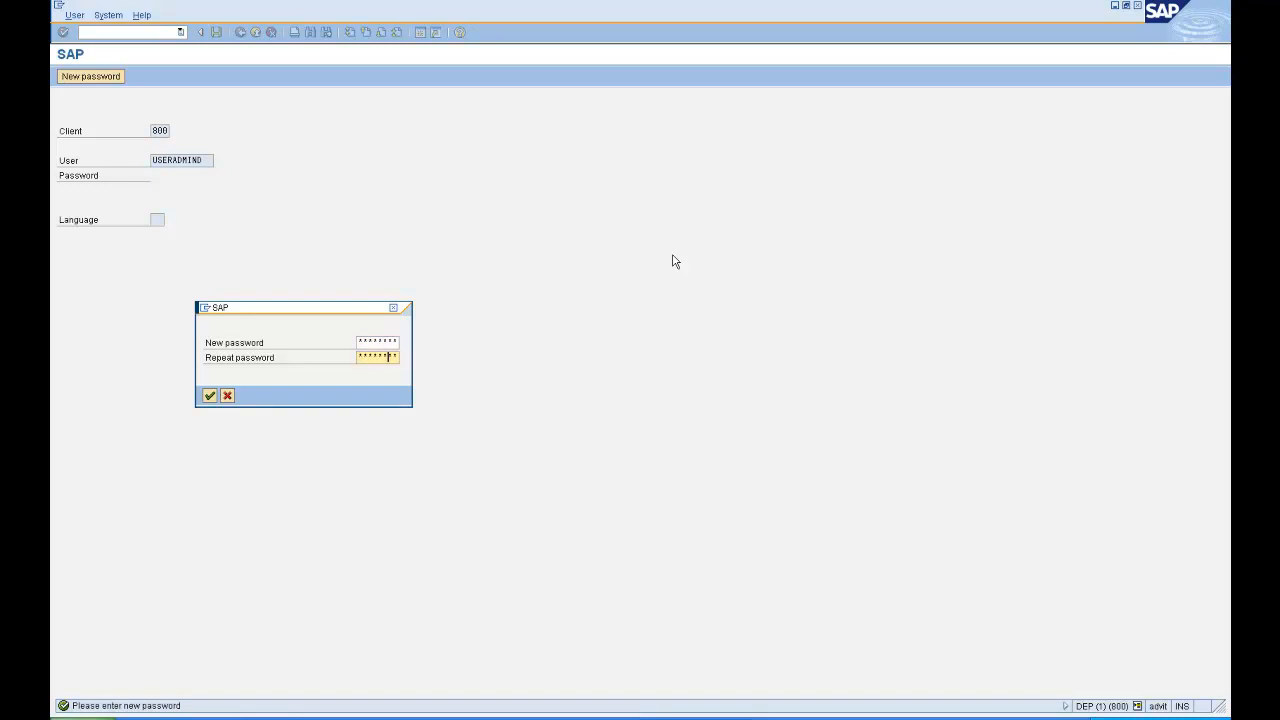
pyautogui.press('Return')
pyautogui.press('Return')
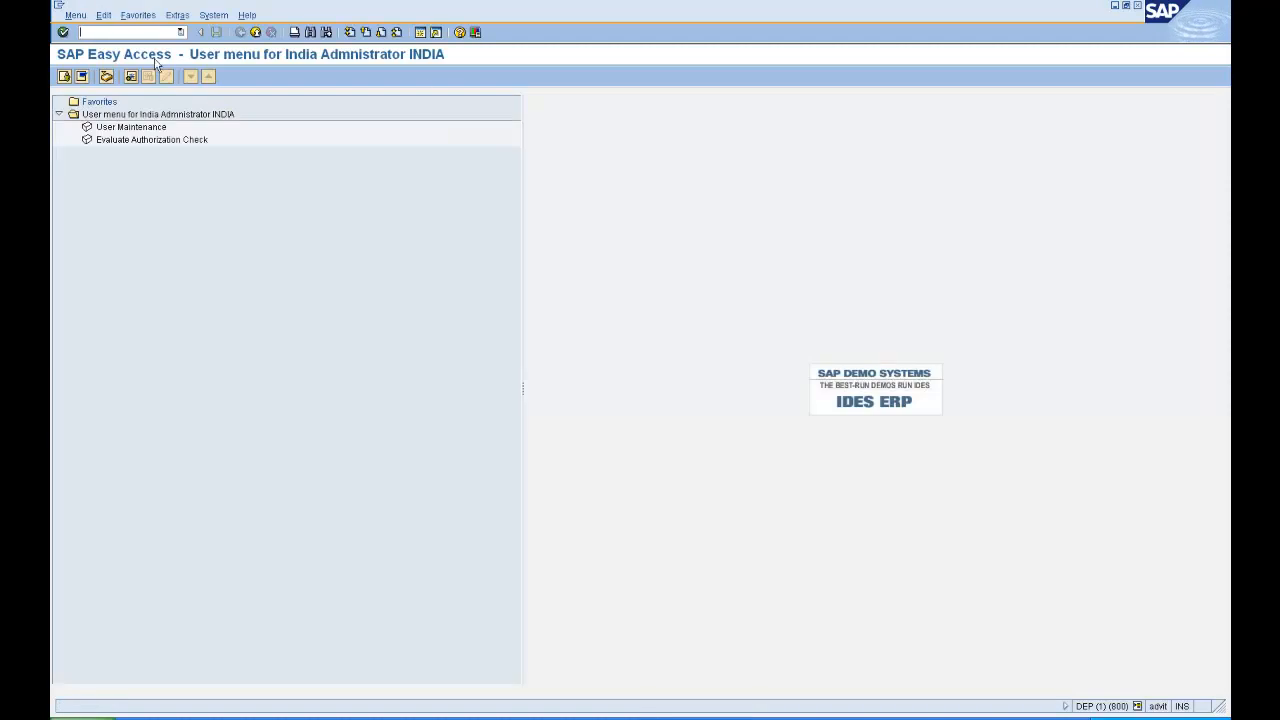
# Step: Turn on the display of technical names in the user menu settings
pyautogui.click(148, 16)
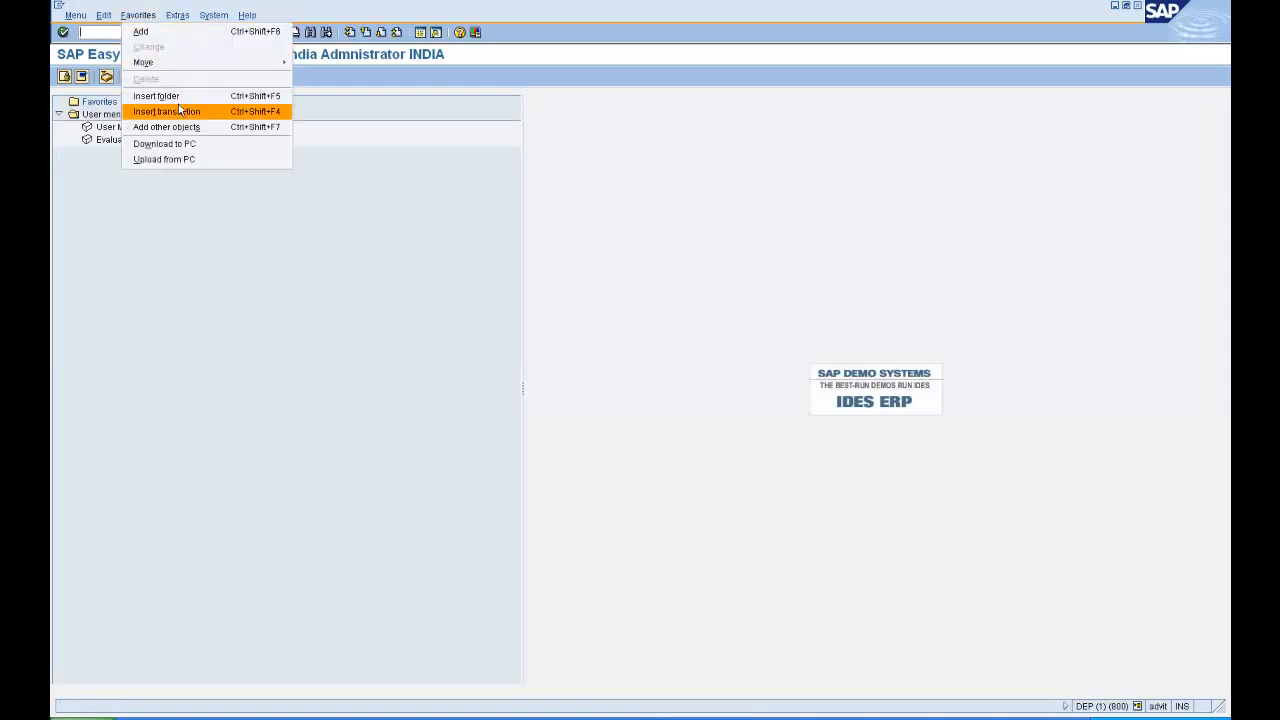
pyautogui.click(138, 15)
pyautogui.click(177, 15)
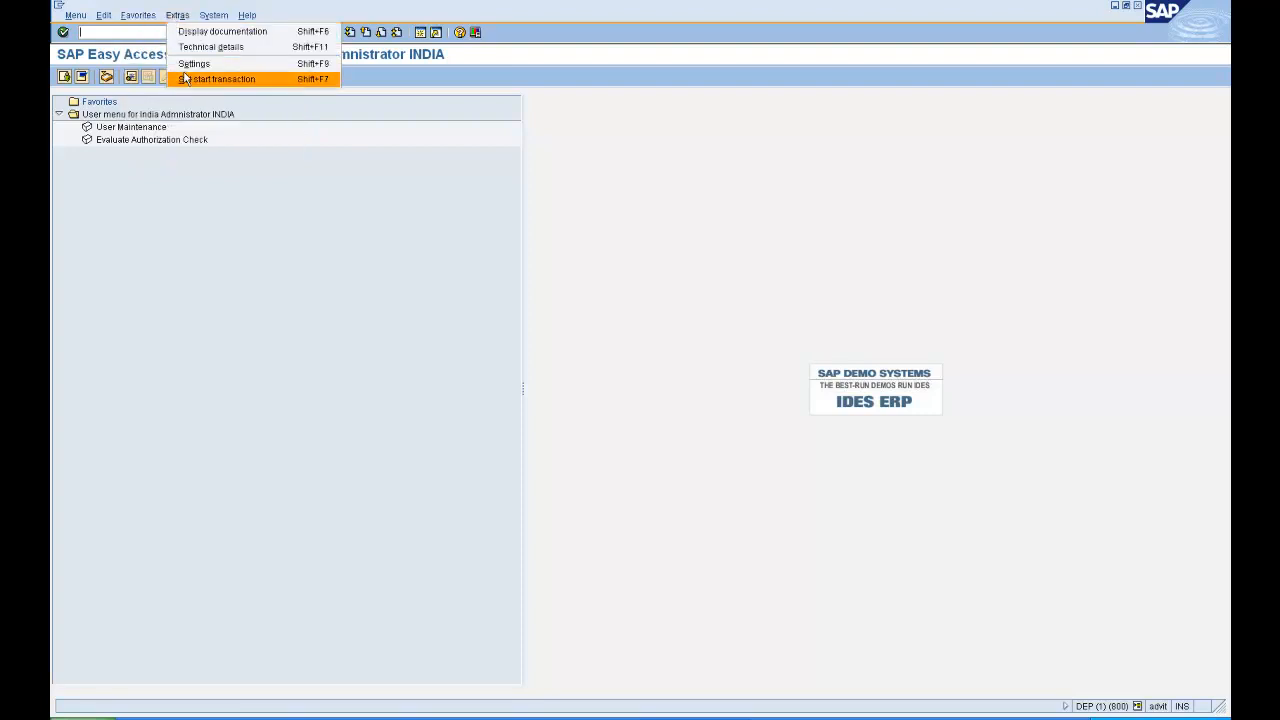
pyautogui.click(188, 64)
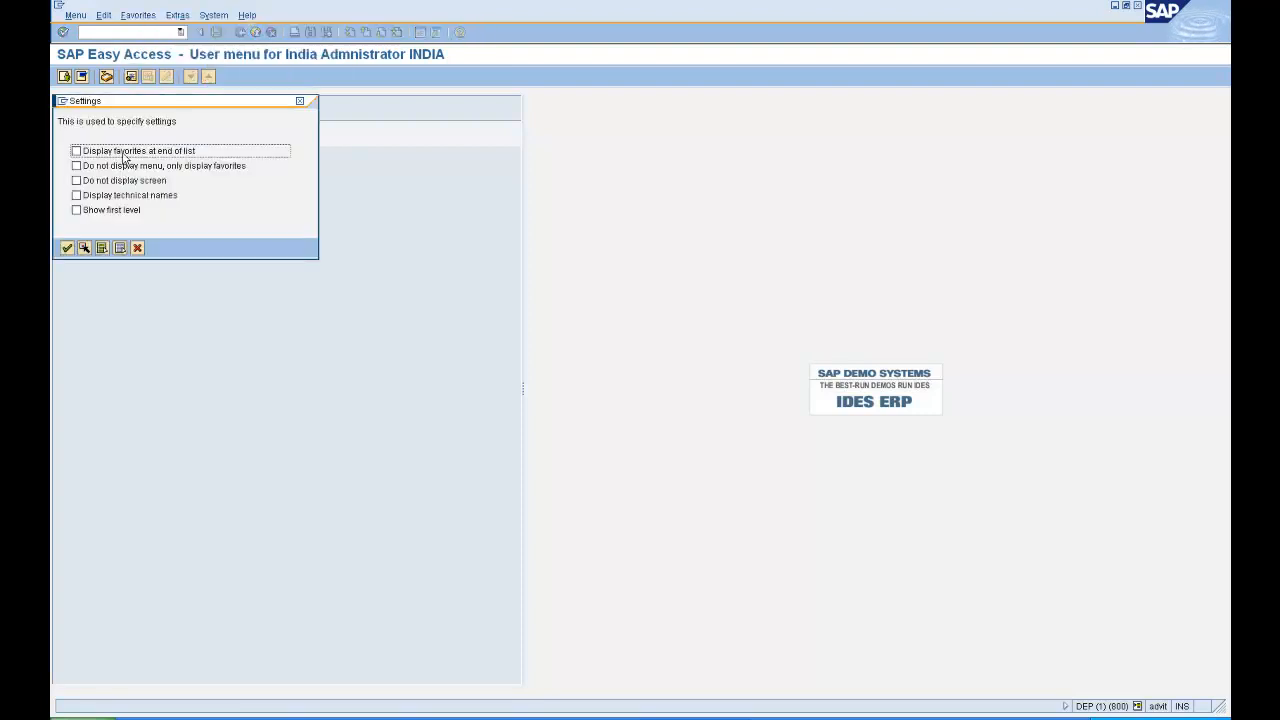
pyautogui.click(121, 196)
pyautogui.click(67, 247)
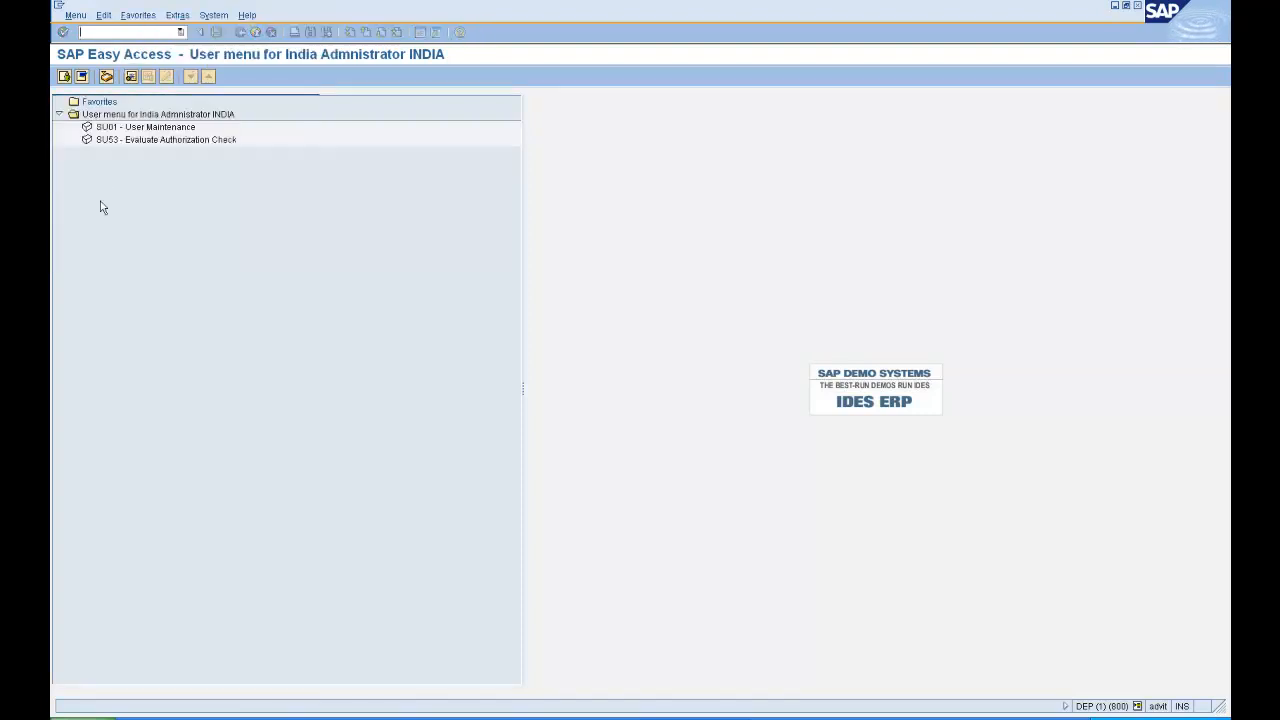
# Step: Start SU01 User Maintenance, try to open user TSTUSERUS1 for changes, and dismiss the information message
pyautogui.doubleClick(118, 128)
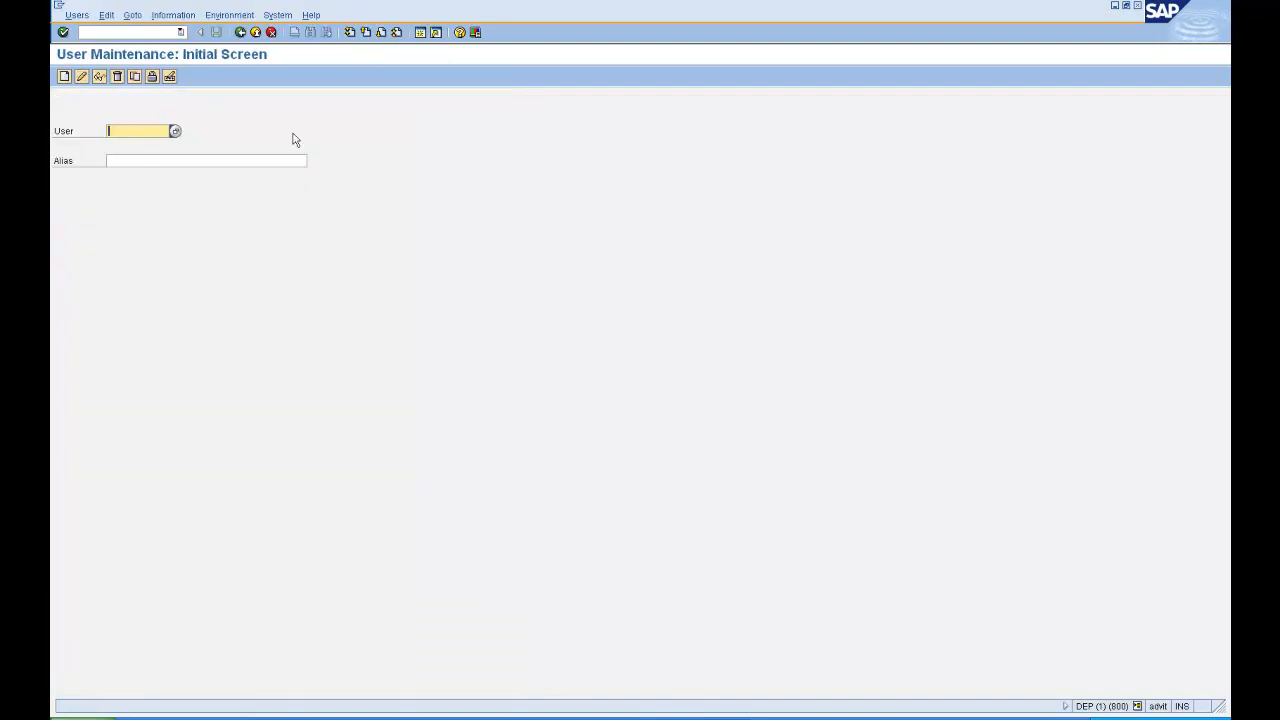
pyautogui.press('Down')
pyautogui.press('Down')
pyautogui.press('Down')
pyautogui.press('Down')
pyautogui.press('Return')
pyautogui.click(84, 78)
pyautogui.click(88, 80)
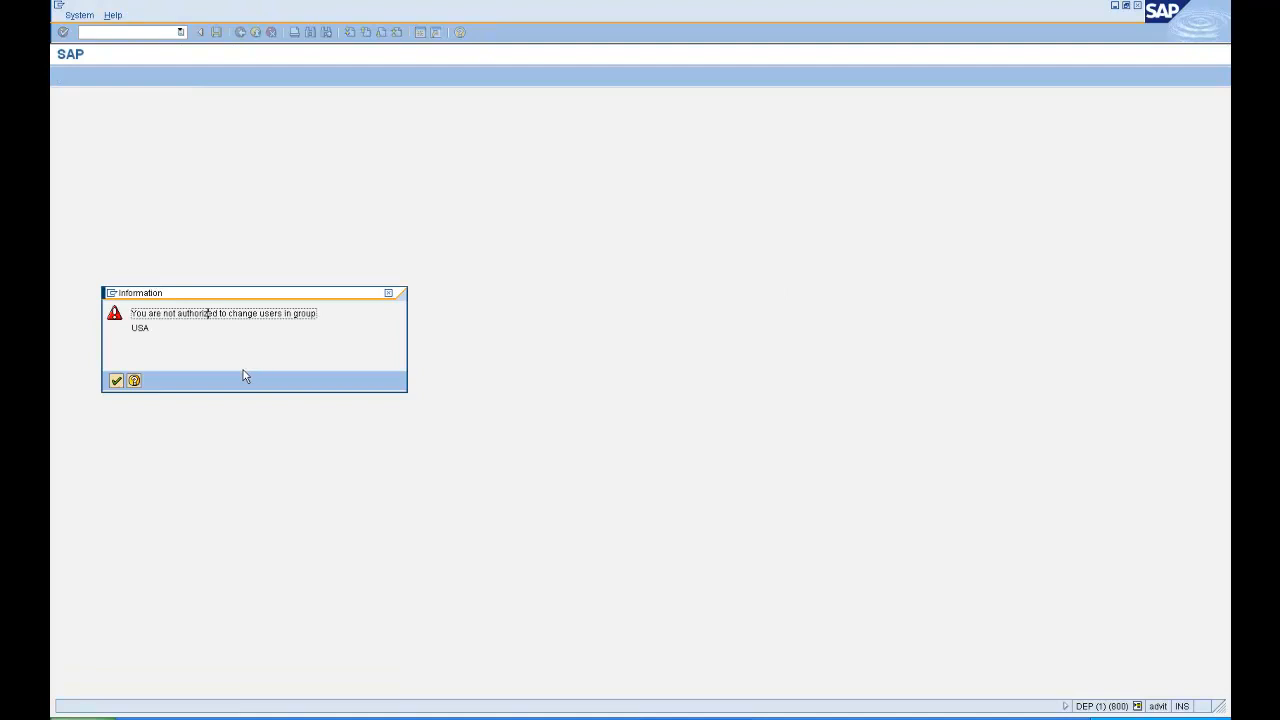
pyautogui.moveTo(168, 317); pyautogui.dragTo(299, 316)
pyautogui.click(200, 330)
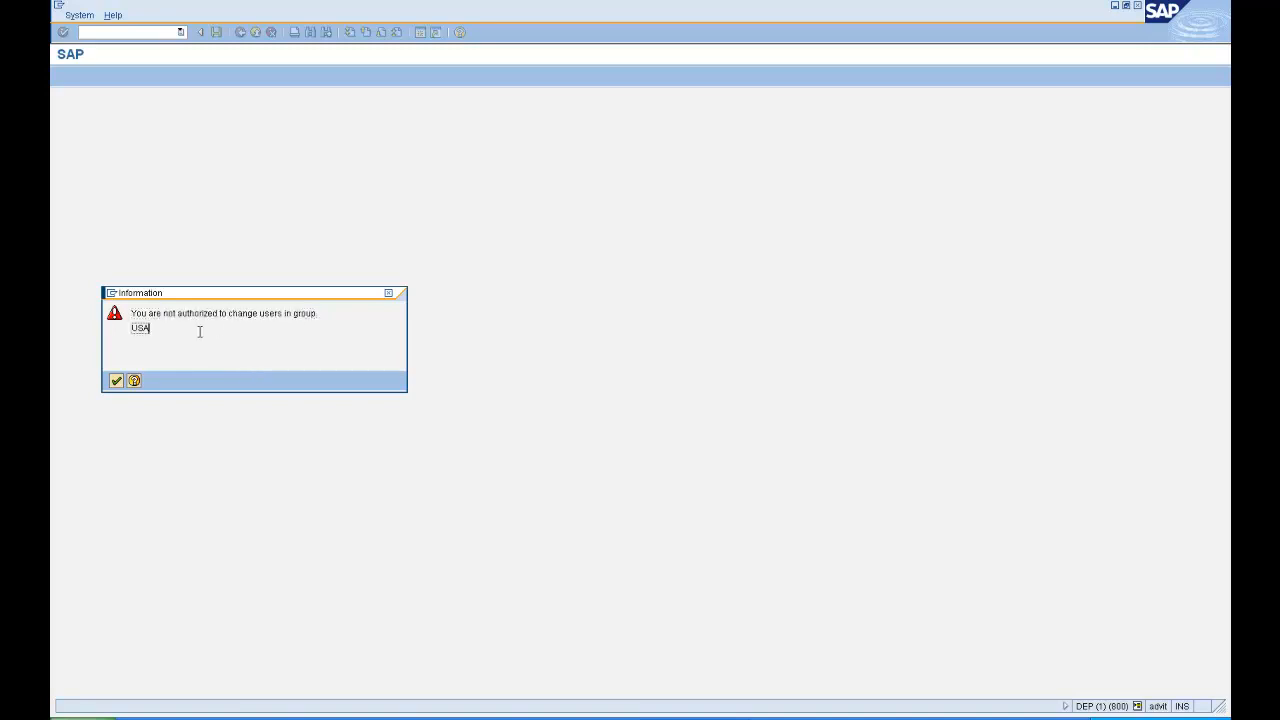
pyautogui.click(116, 382)
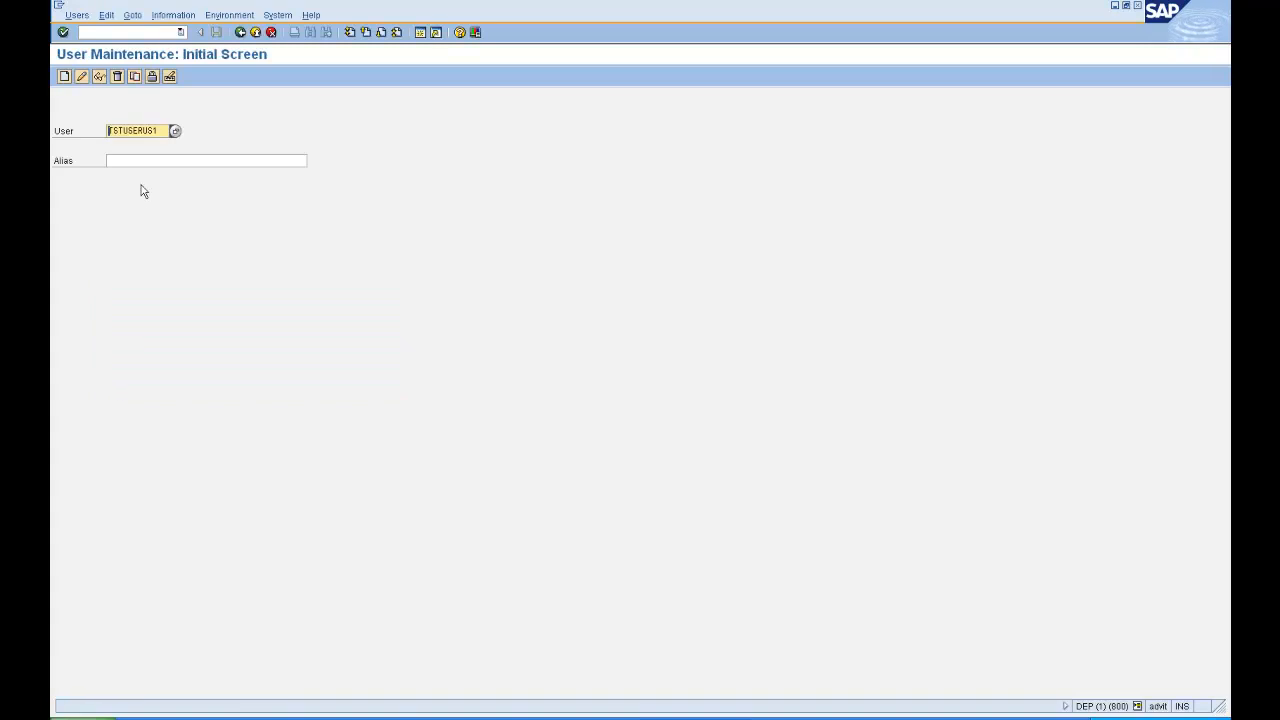
# Step: Replace the user to maintain with TSTUSERIND1 and check the session's logged-on user
pyautogui.click(156, 131)
pyautogui.doubleClick(156, 131)
pyautogui.press('BackSpace')
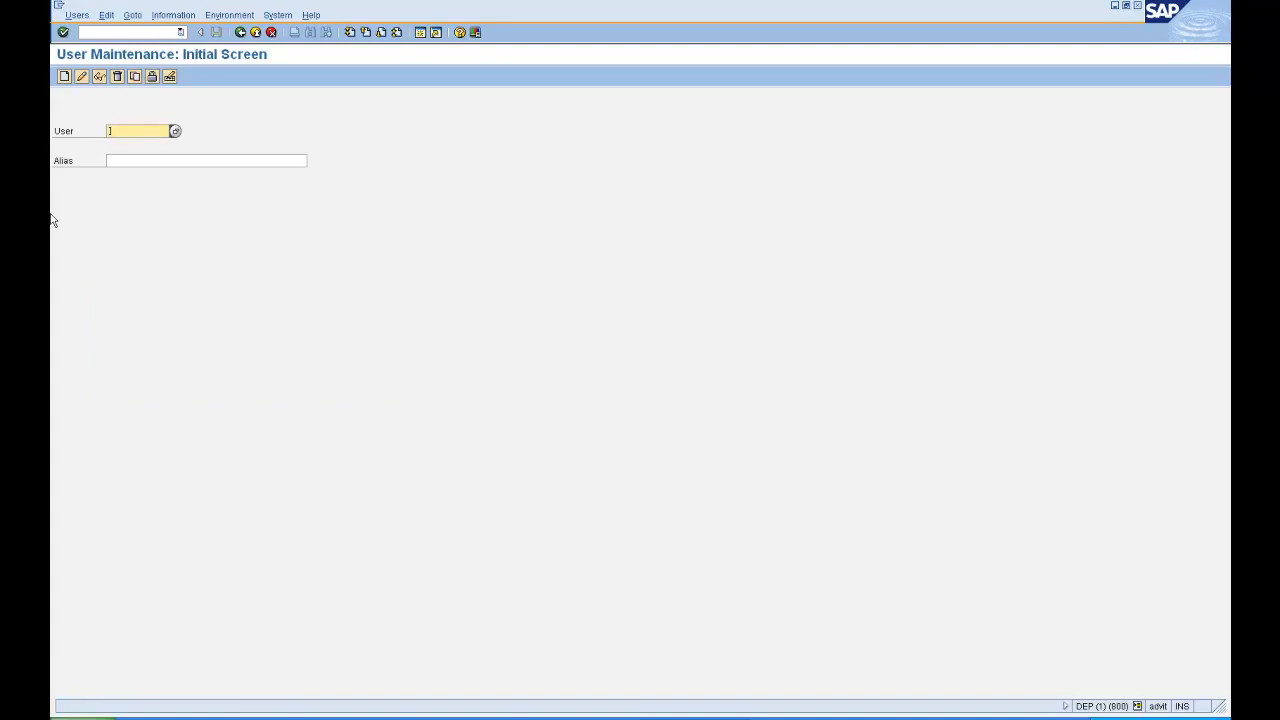
pyautogui.press('Down')
pyautogui.press('Down')
pyautogui.press('Down')
pyautogui.press('Down')
pyautogui.press('Down')
pyautogui.press('Down')
pyautogui.press('Return')
pyautogui.click(1139, 707)
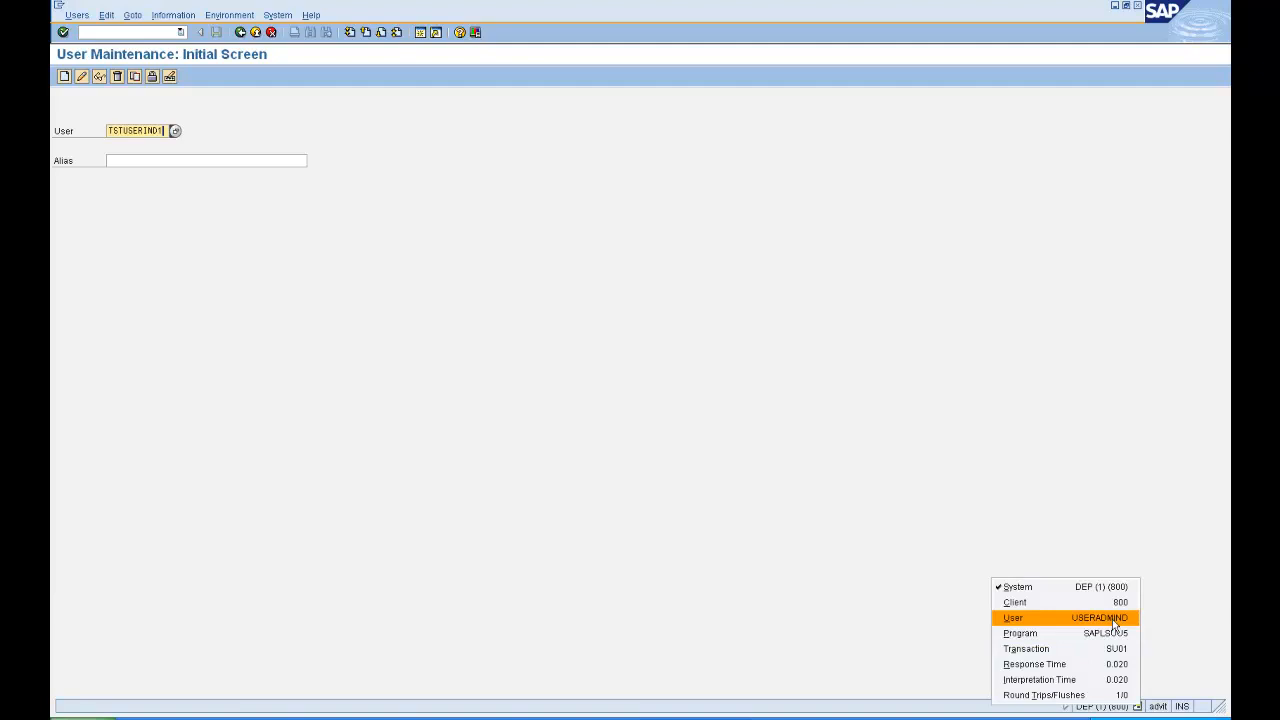
pyautogui.click(155, 132)
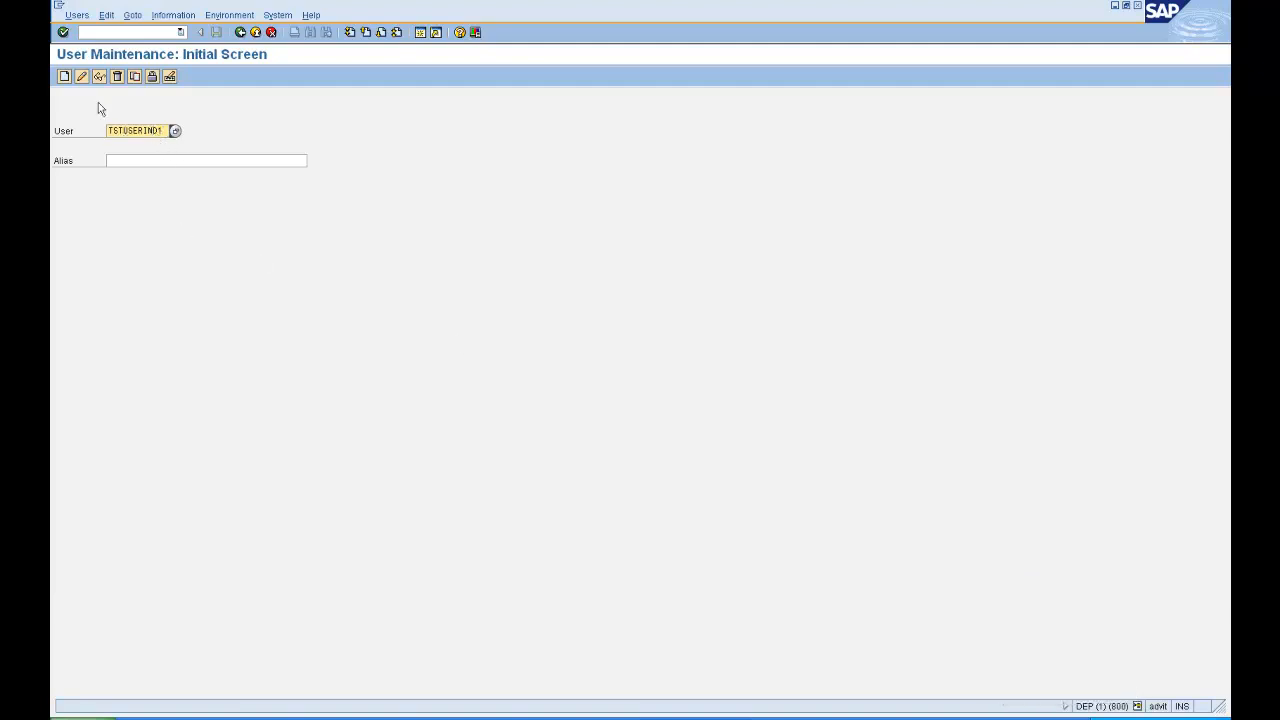
# Step: Open TSTUSERIND1 for changes to examine its user group for authorization check, then return and recheck the session's logged-on user
pyautogui.click(82, 77)
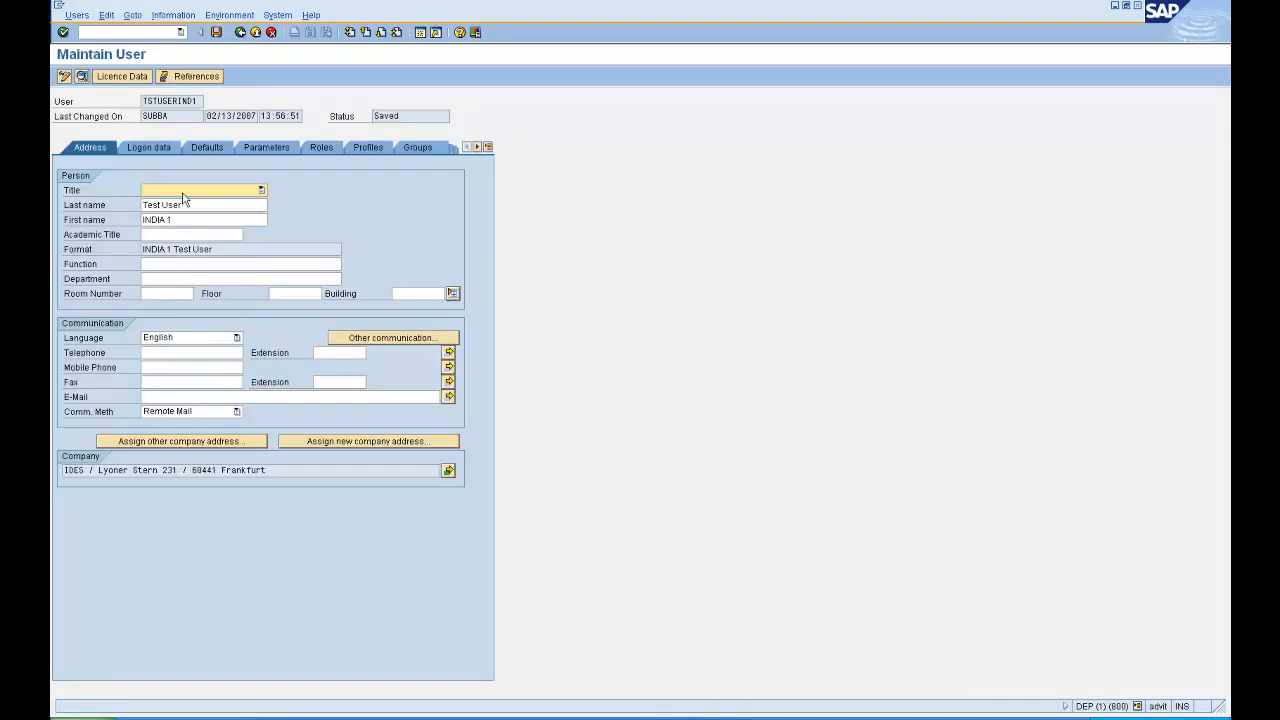
pyautogui.click(151, 150)
pyautogui.doubleClick(105, 278)
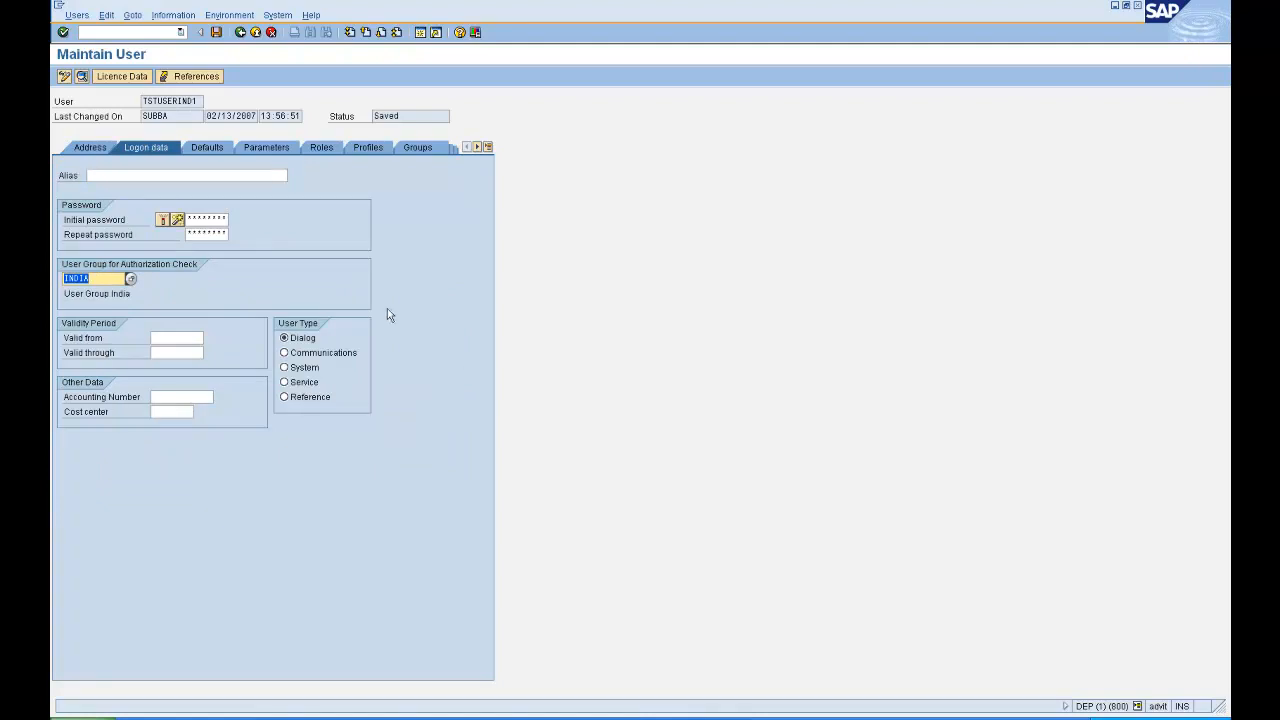
pyautogui.click(244, 32)
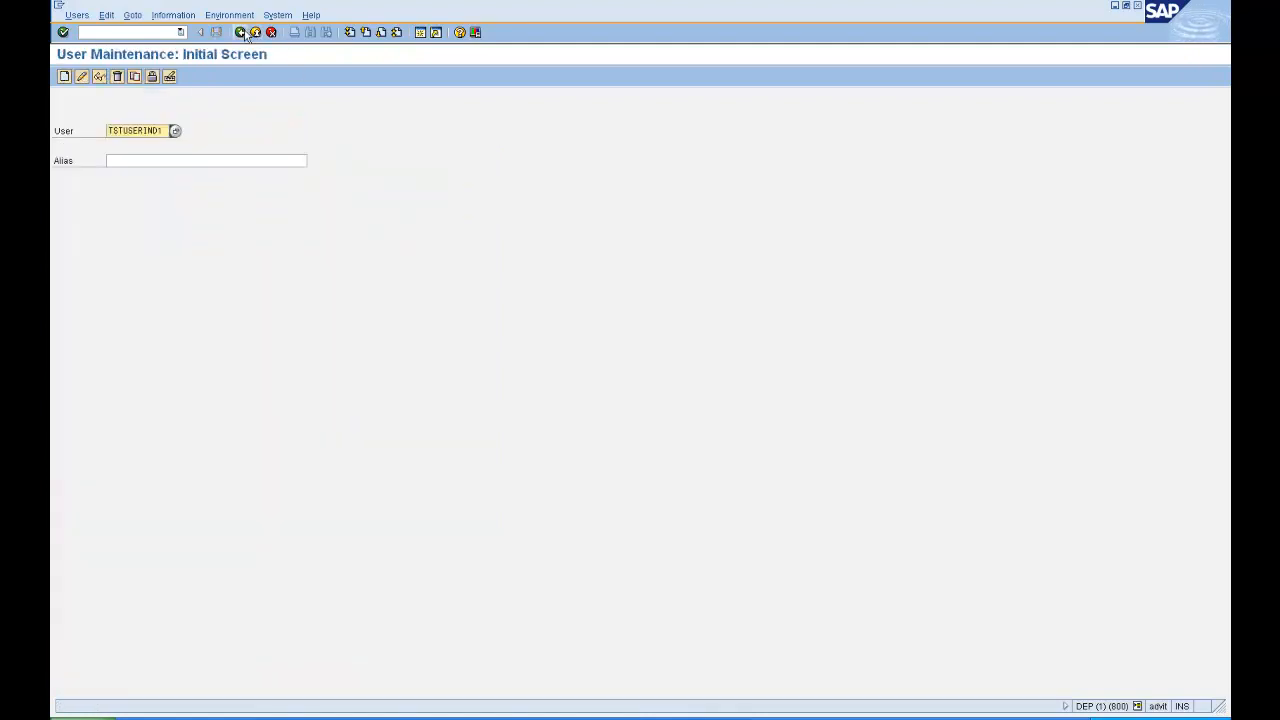
pyautogui.click(1139, 706)
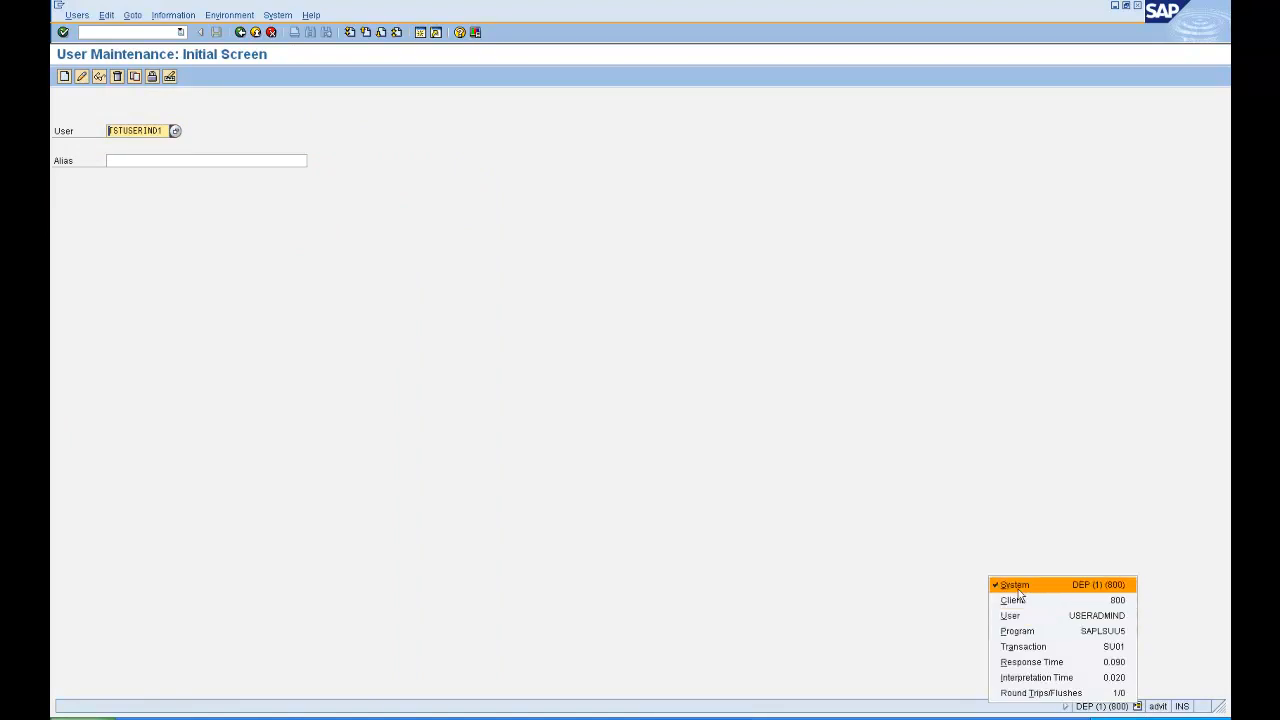
pyautogui.click(872, 520)
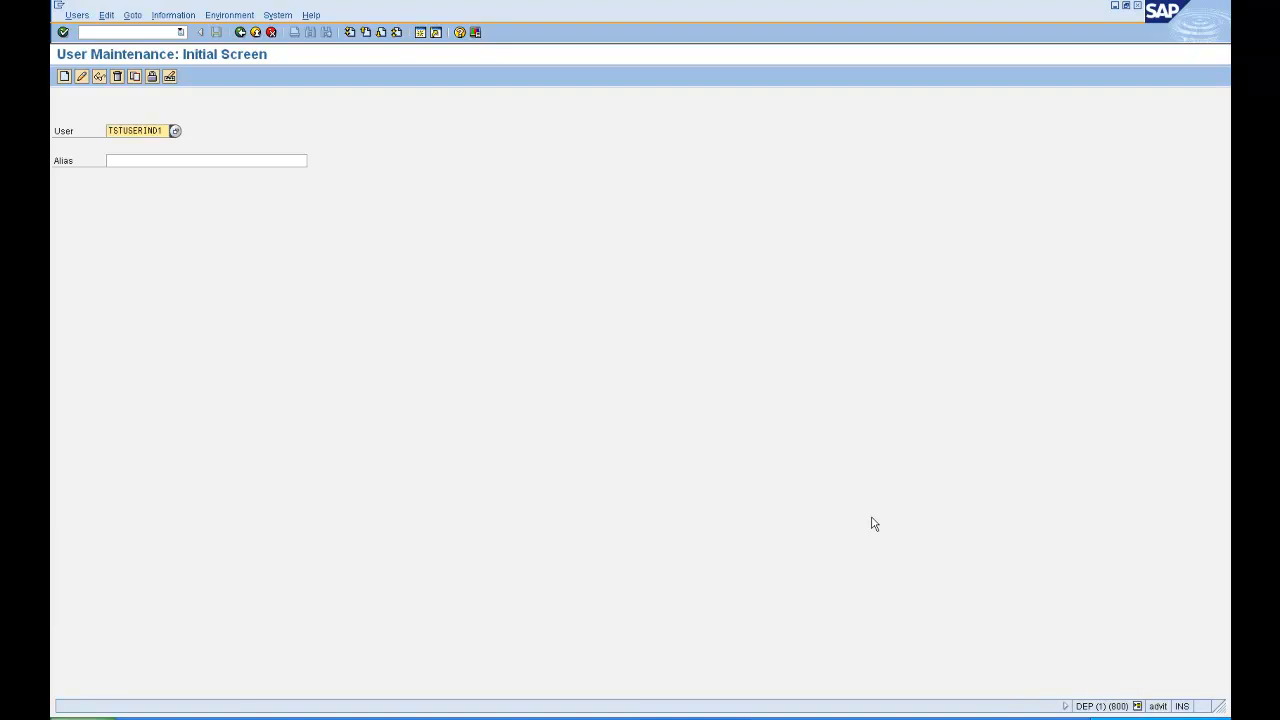